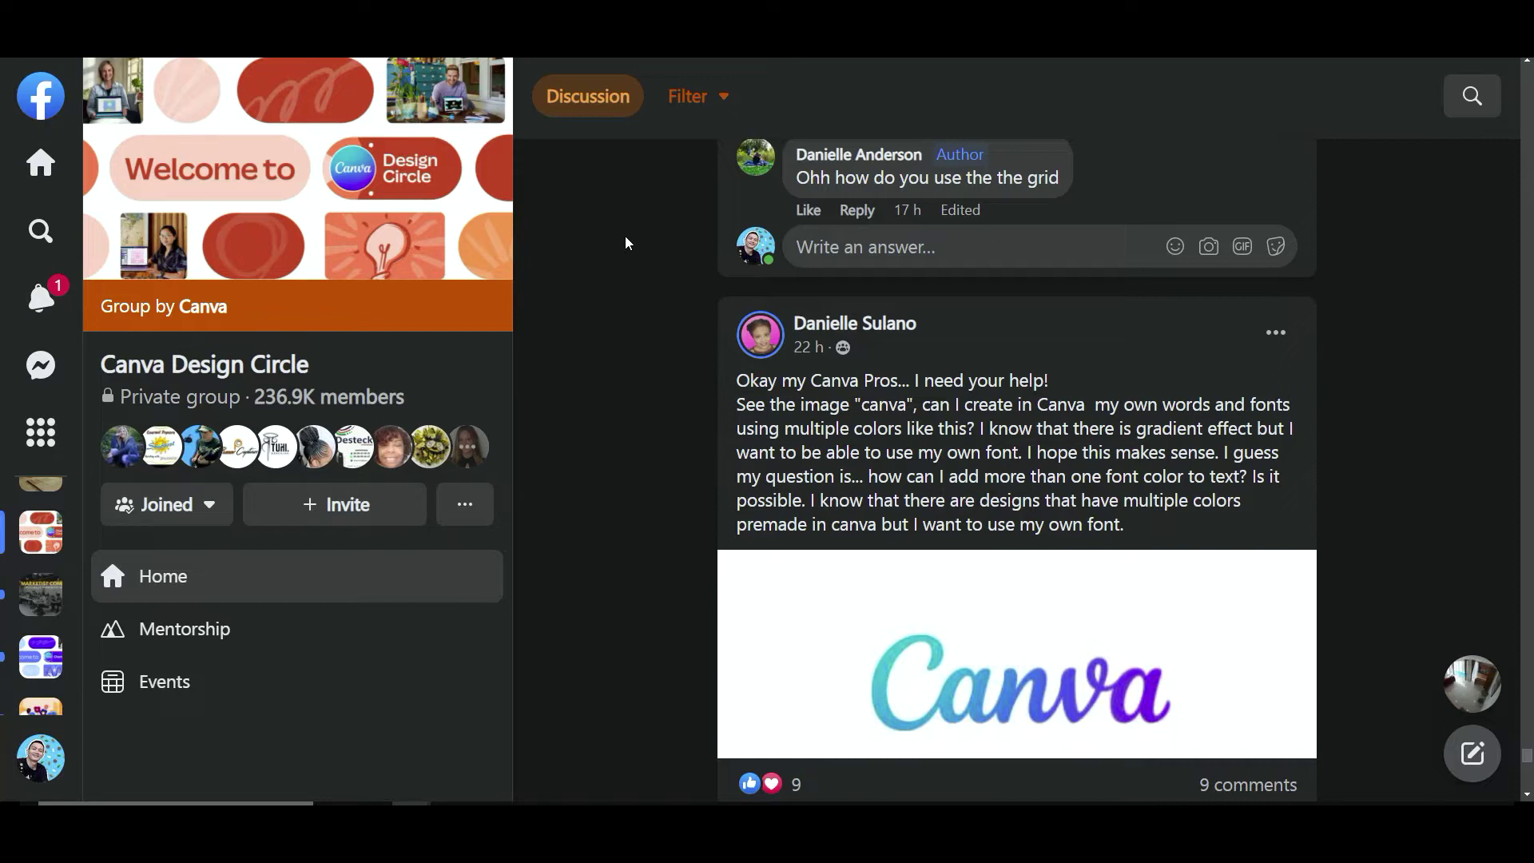
Scroll to the Design Circle post and highlight its question about multiple font colours.
{"action": "scroll", "coordinate": [836, 391], "scroll_direction": "down", "scroll_amount": 1}
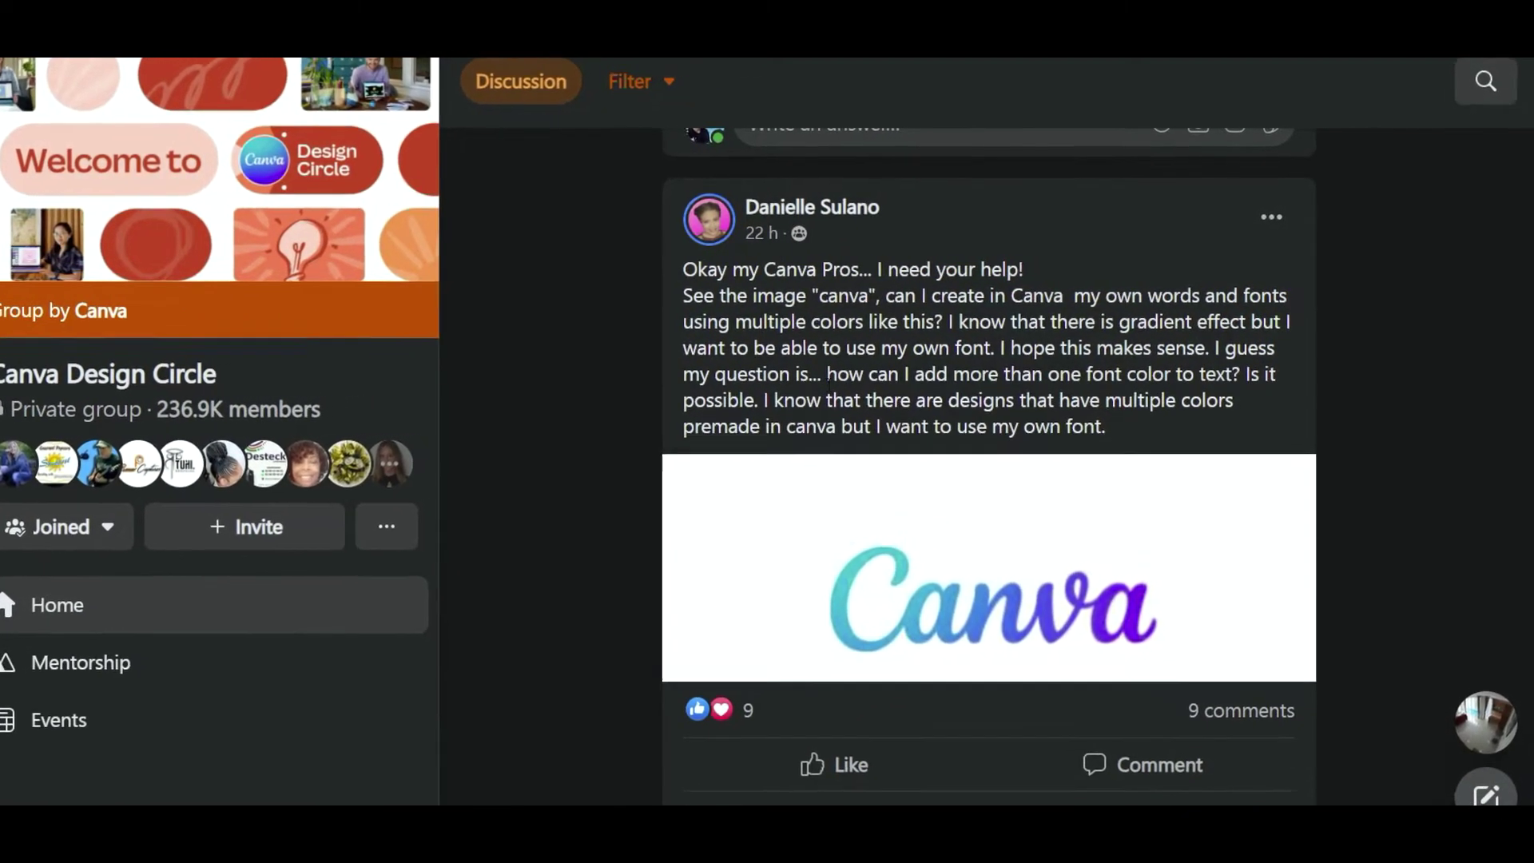
{"action": "mouse_move", "coordinate": [841, 220]}
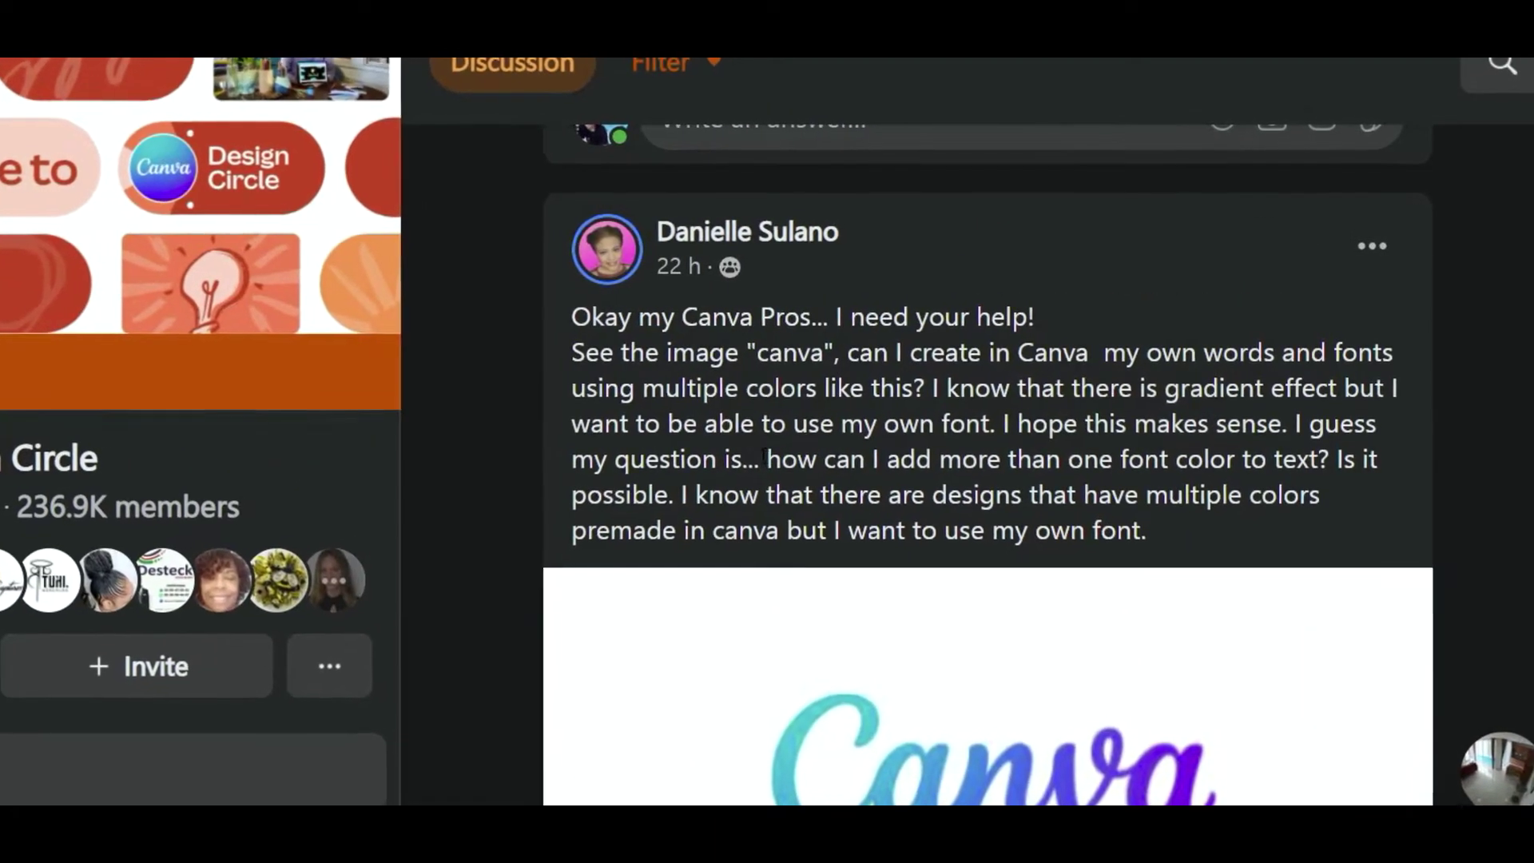
{"action": "left_click_drag", "start_coordinate": [771, 459], "coordinate": [634, 513]}
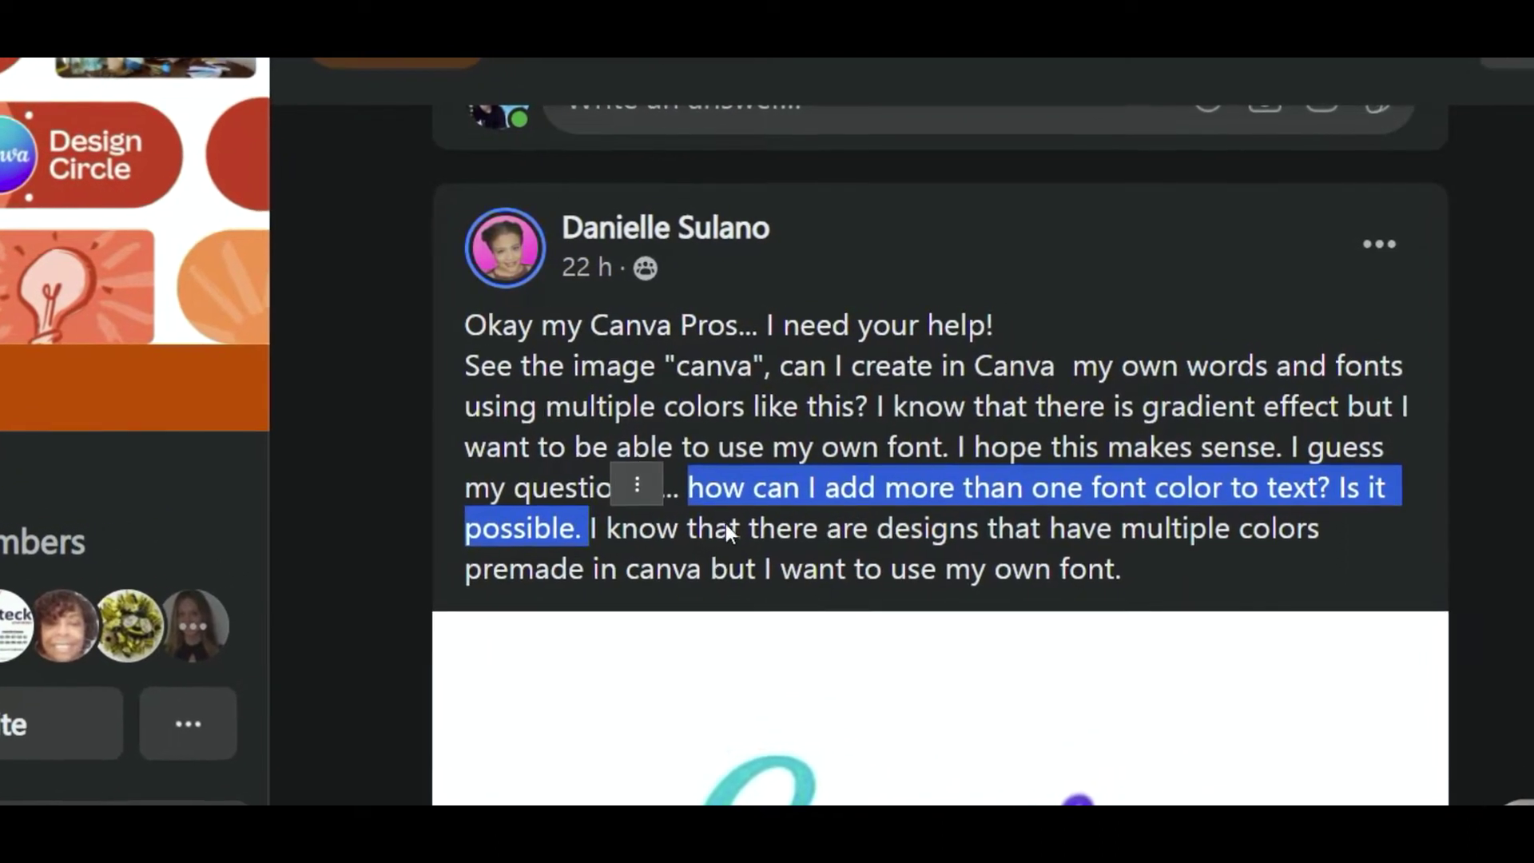
{"action": "left_click", "coordinate": [1279, 580]}
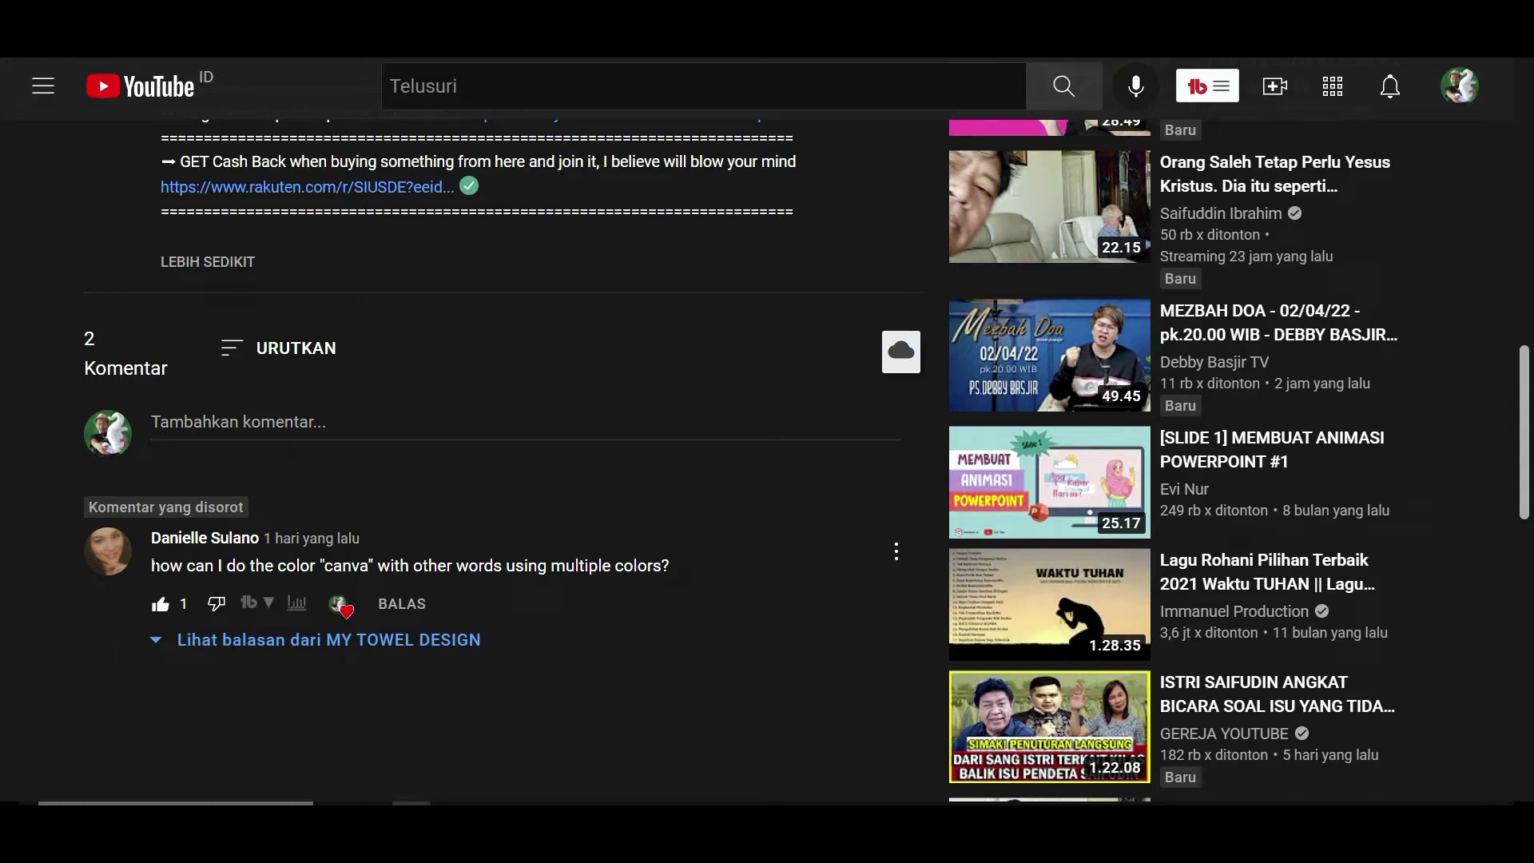
Highlight the YouTube comment asking how to use multiple text colours.
{"action": "left_click_drag", "start_coordinate": [152, 564], "coordinate": [631, 563]}
{"action": "left_click", "coordinate": [636, 559]}
{"action": "triple_click", "coordinate": [635, 559]}
Scroll up to the video player and back down to the description's element list and link.
{"action": "scroll", "coordinate": [679, 486], "scroll_direction": "up", "scroll_amount": 8}
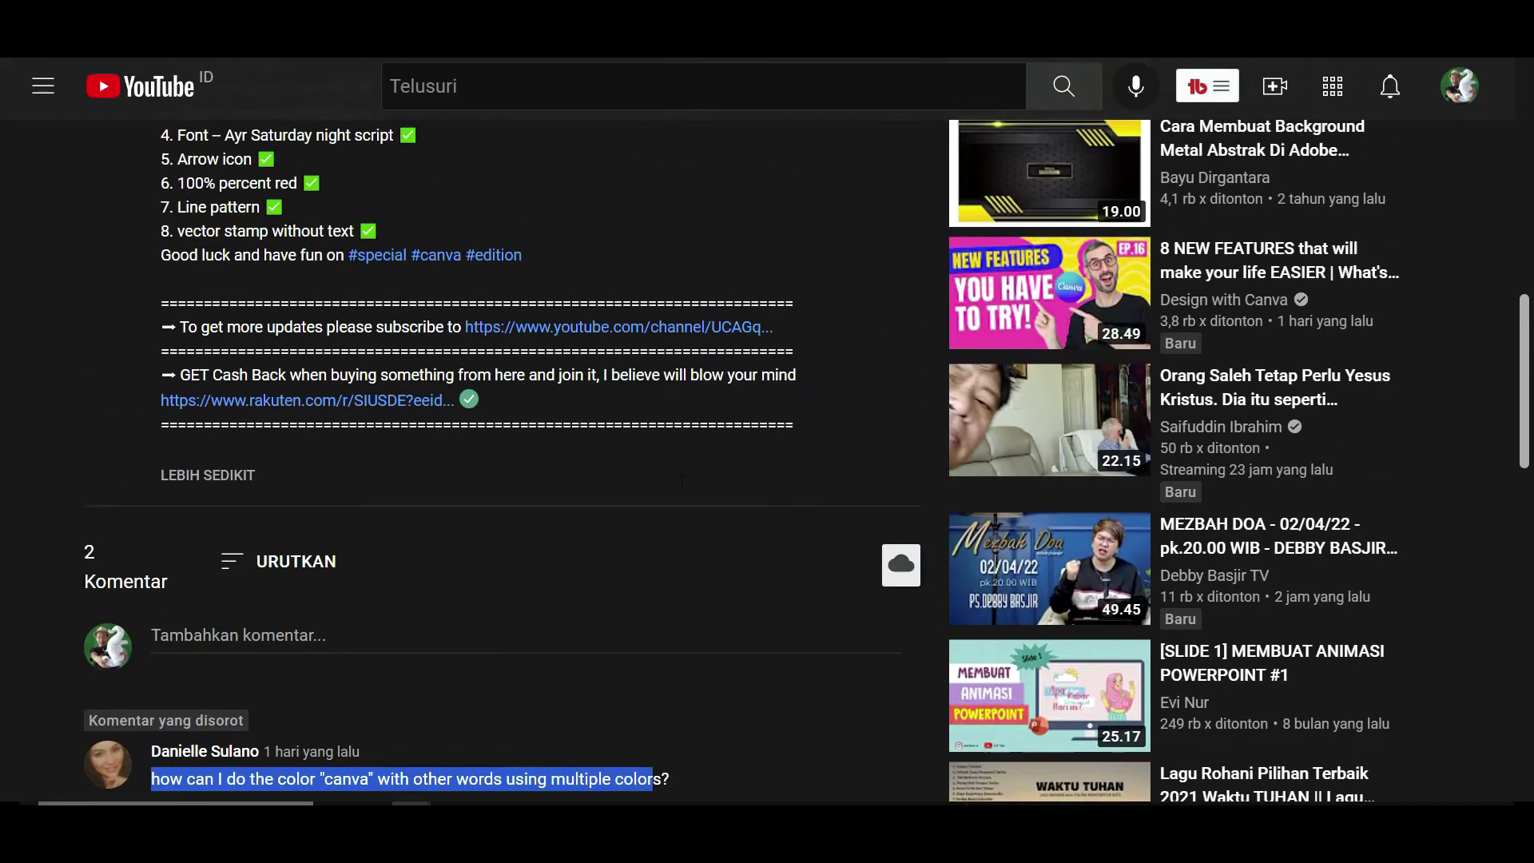
{"action": "scroll", "coordinate": [682, 481], "scroll_direction": "up", "scroll_amount": 6}
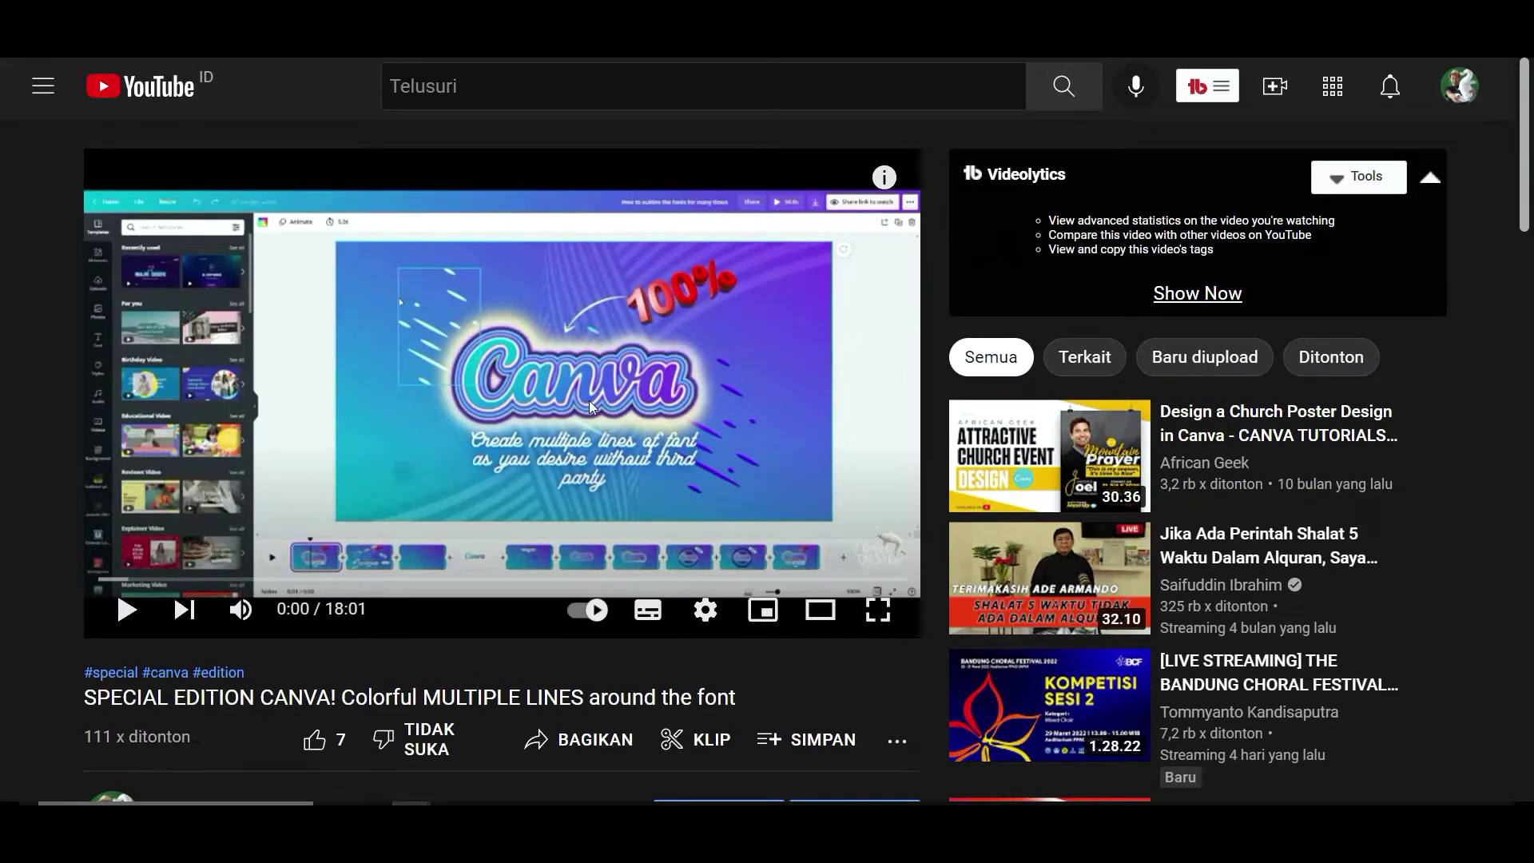
{"action": "scroll", "coordinate": [589, 406], "scroll_direction": "down", "scroll_amount": 10}
{"action": "scroll", "coordinate": [590, 406], "scroll_direction": "down", "scroll_amount": 6}
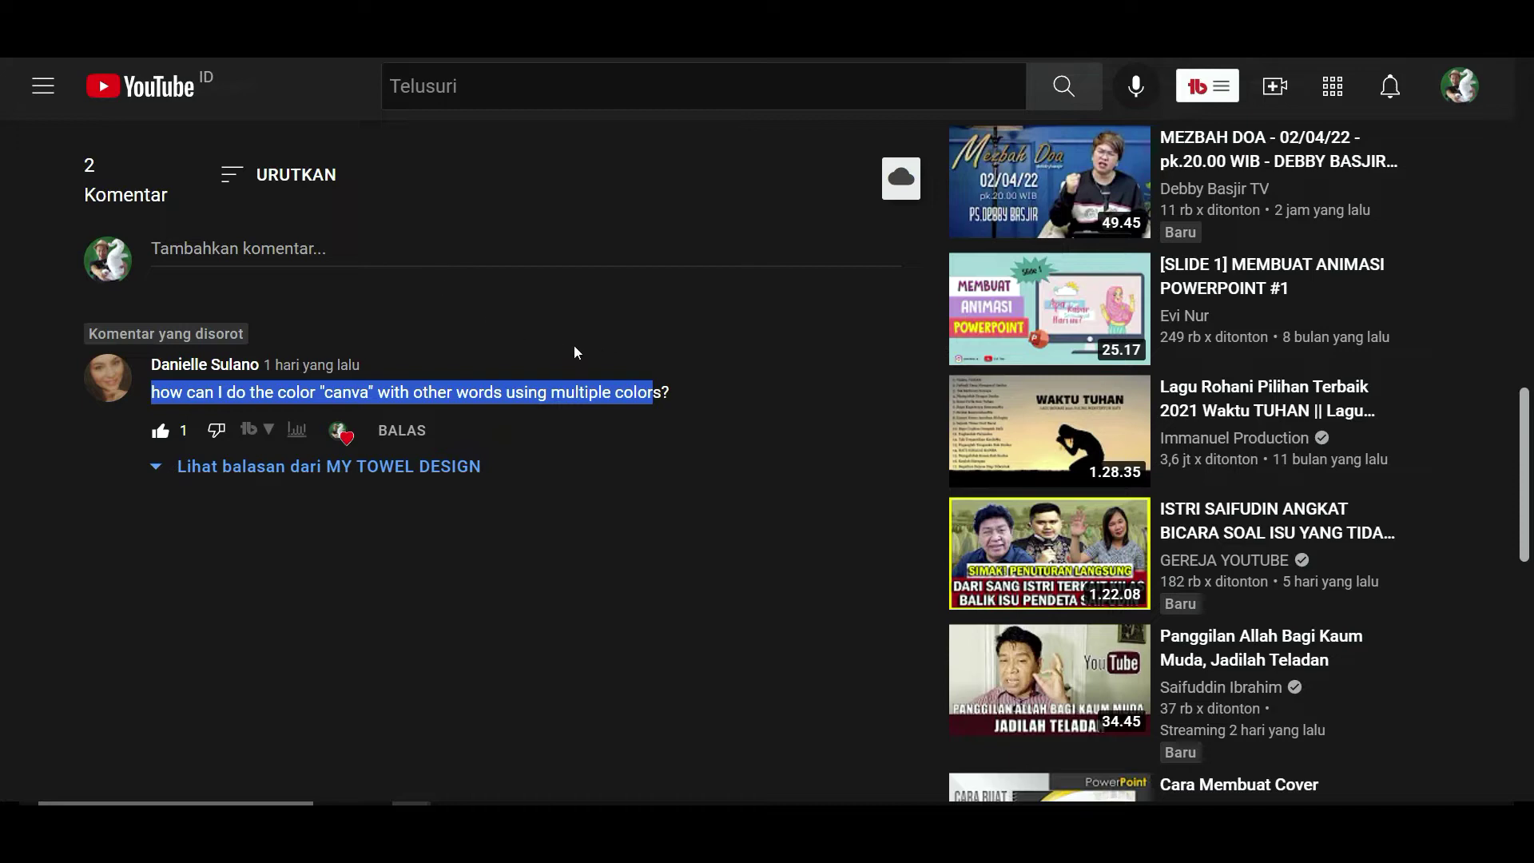
{"action": "scroll", "coordinate": [574, 352], "scroll_direction": "up", "scroll_amount": 6}
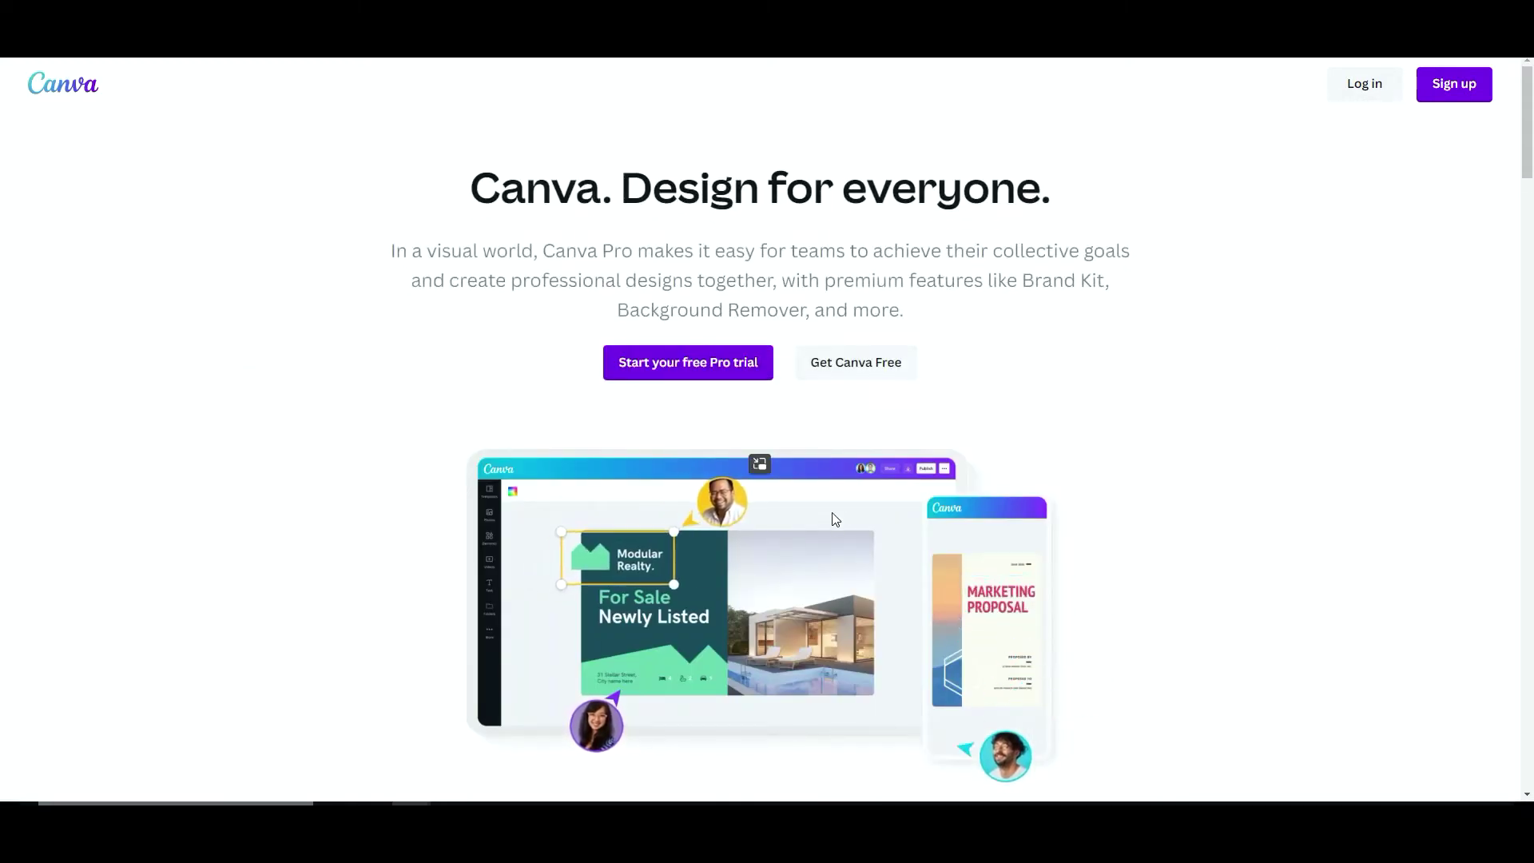
Scroll down the Canva landing page to the Free vs Pro pricing cards and back up.
{"action": "scroll", "coordinate": [834, 519], "scroll_direction": "down", "scroll_amount": 5}
{"action": "scroll", "coordinate": [833, 512], "scroll_direction": "down", "scroll_amount": 4}
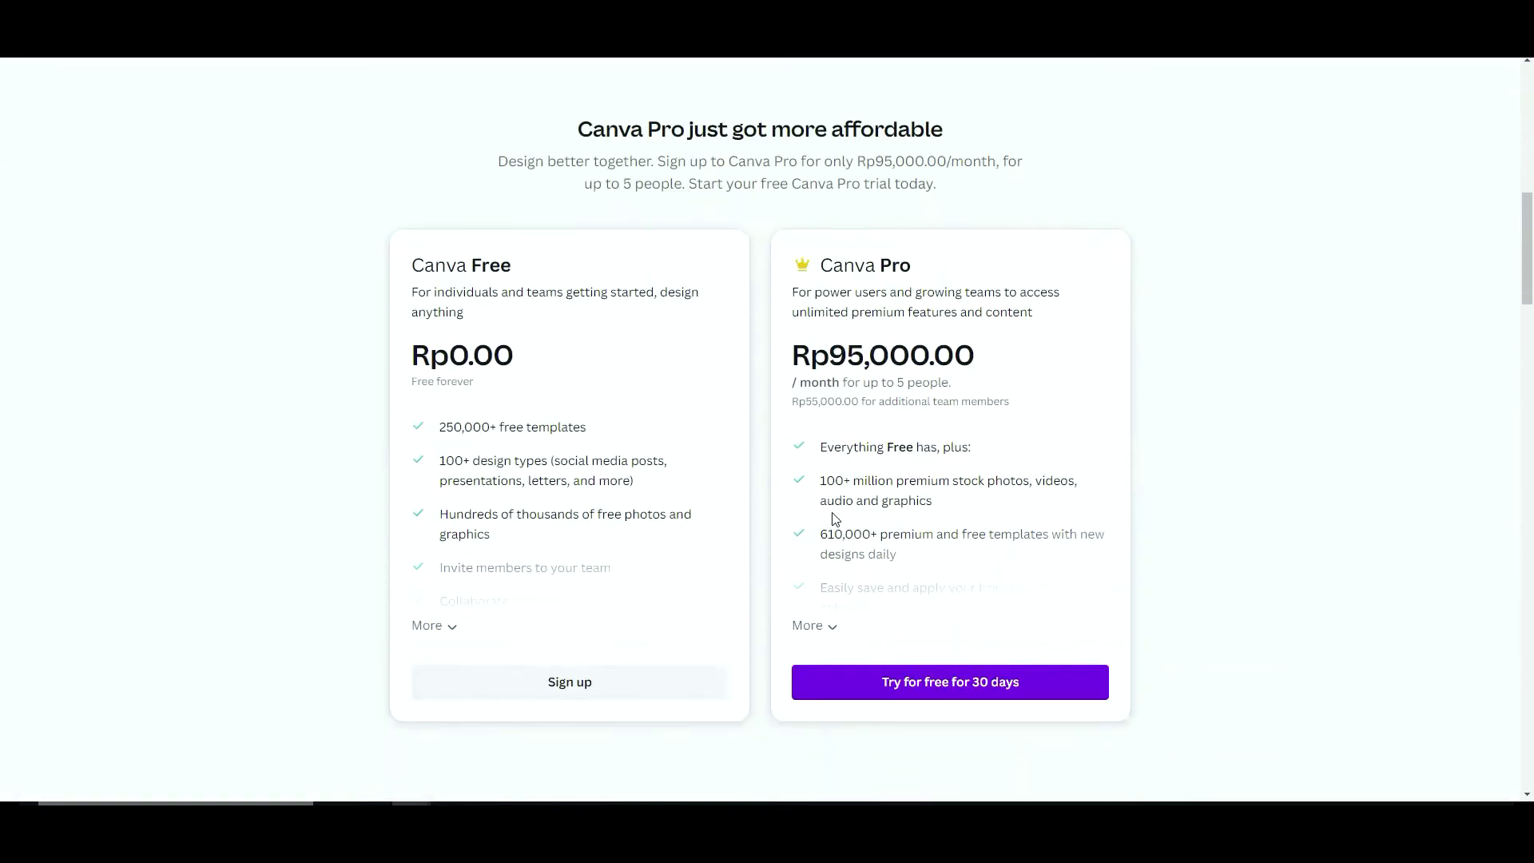
{"action": "scroll", "coordinate": [833, 516], "scroll_direction": "up", "scroll_amount": 10}
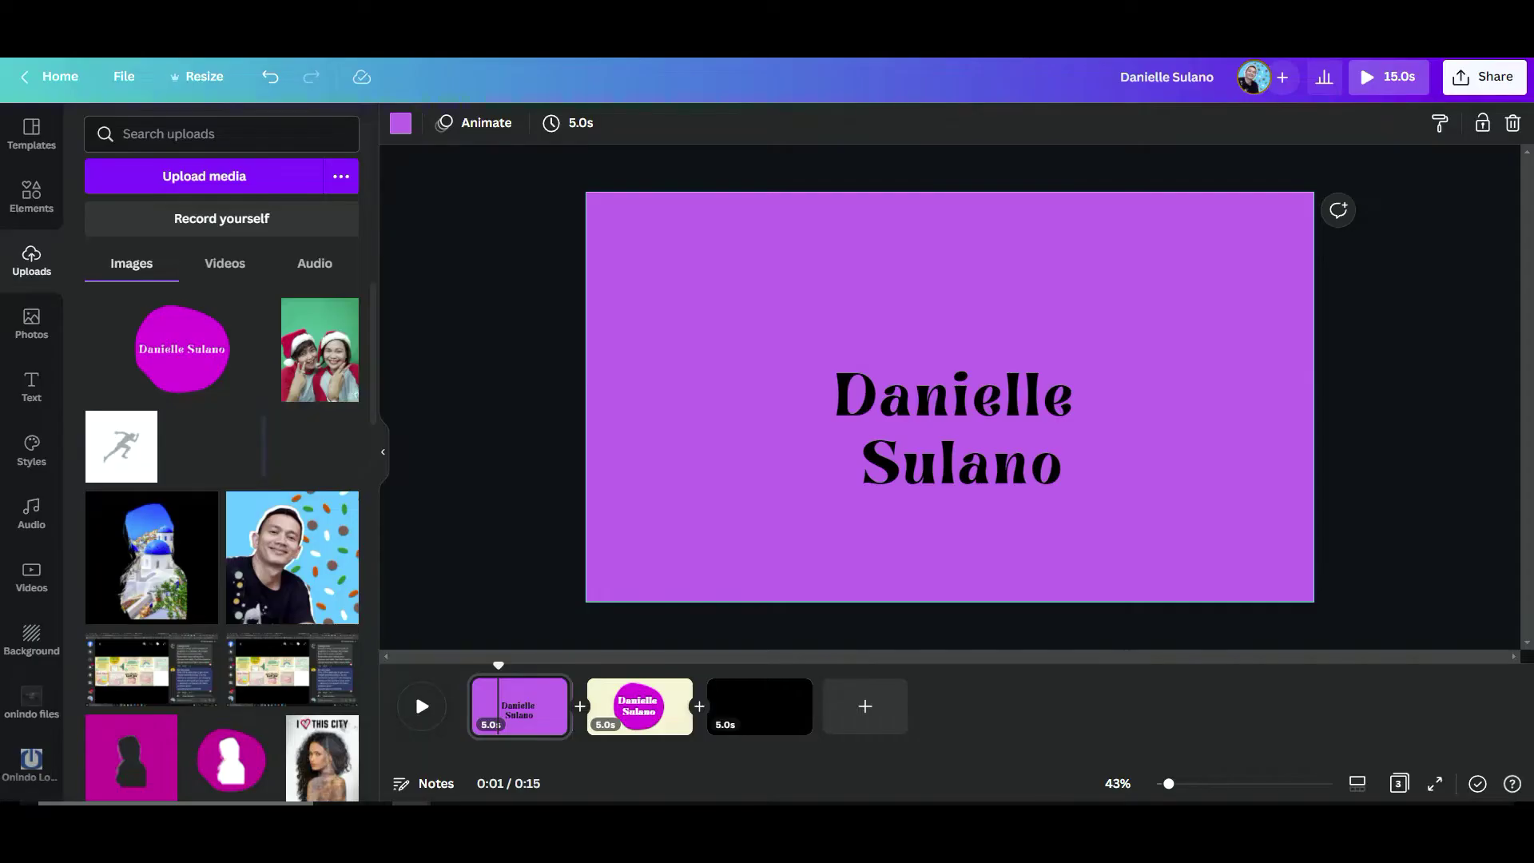
Move the two-line name to the centre guides, scale it to 107, and re-centre it.
{"action": "left_click", "coordinate": [978, 400]}
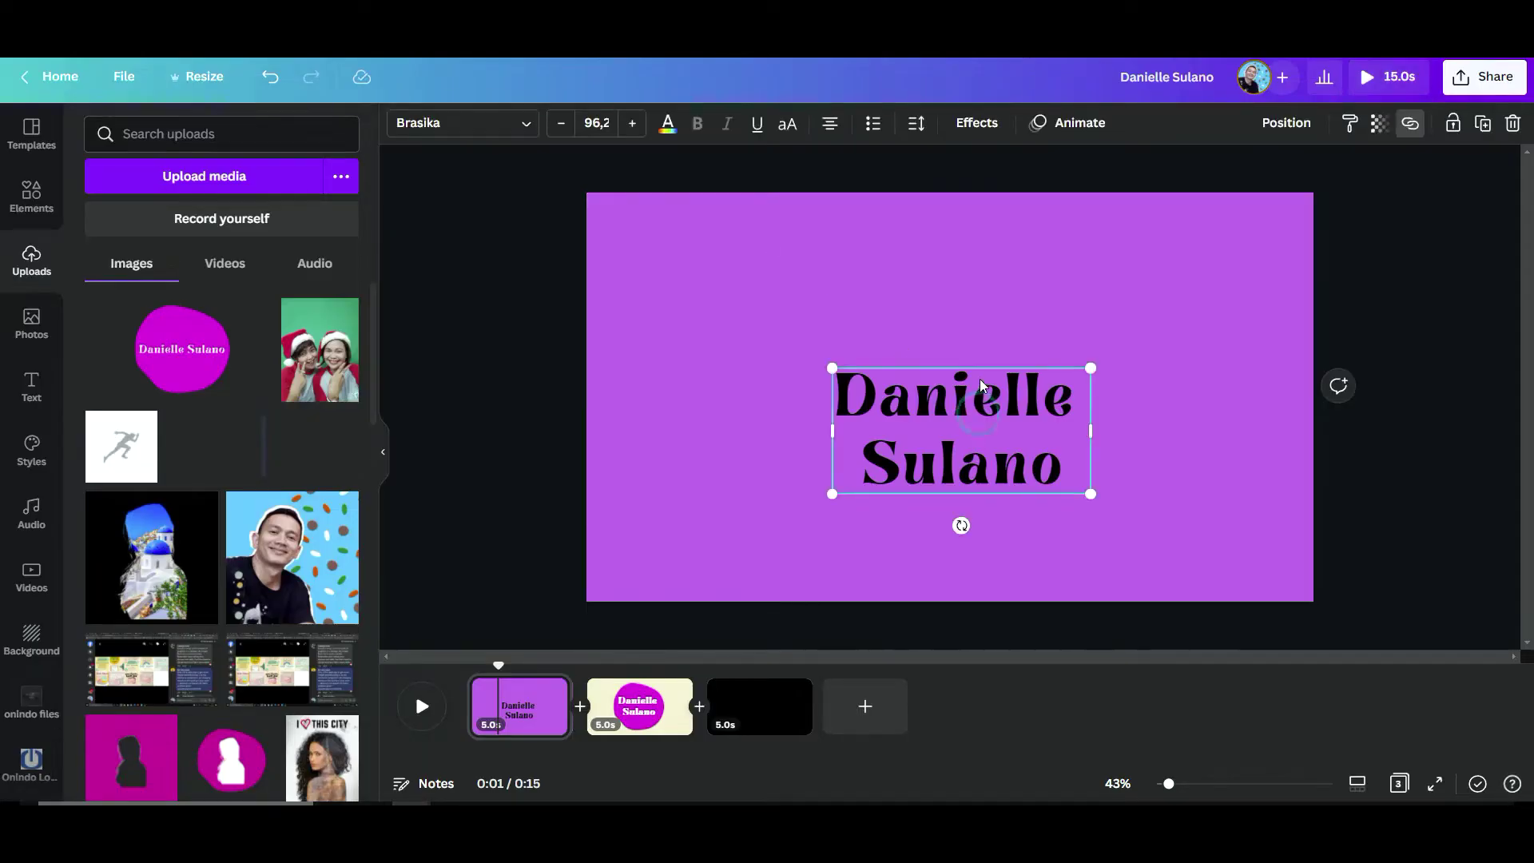
{"action": "mouse_move", "coordinate": [977, 375]}
{"action": "left_mouse_down"}
{"action": "mouse_move", "coordinate": [963, 389]}
{"action": "mouse_move", "coordinate": [950, 365]}
{"action": "mouse_move", "coordinate": [964, 372]}
{"action": "left_mouse_up"}
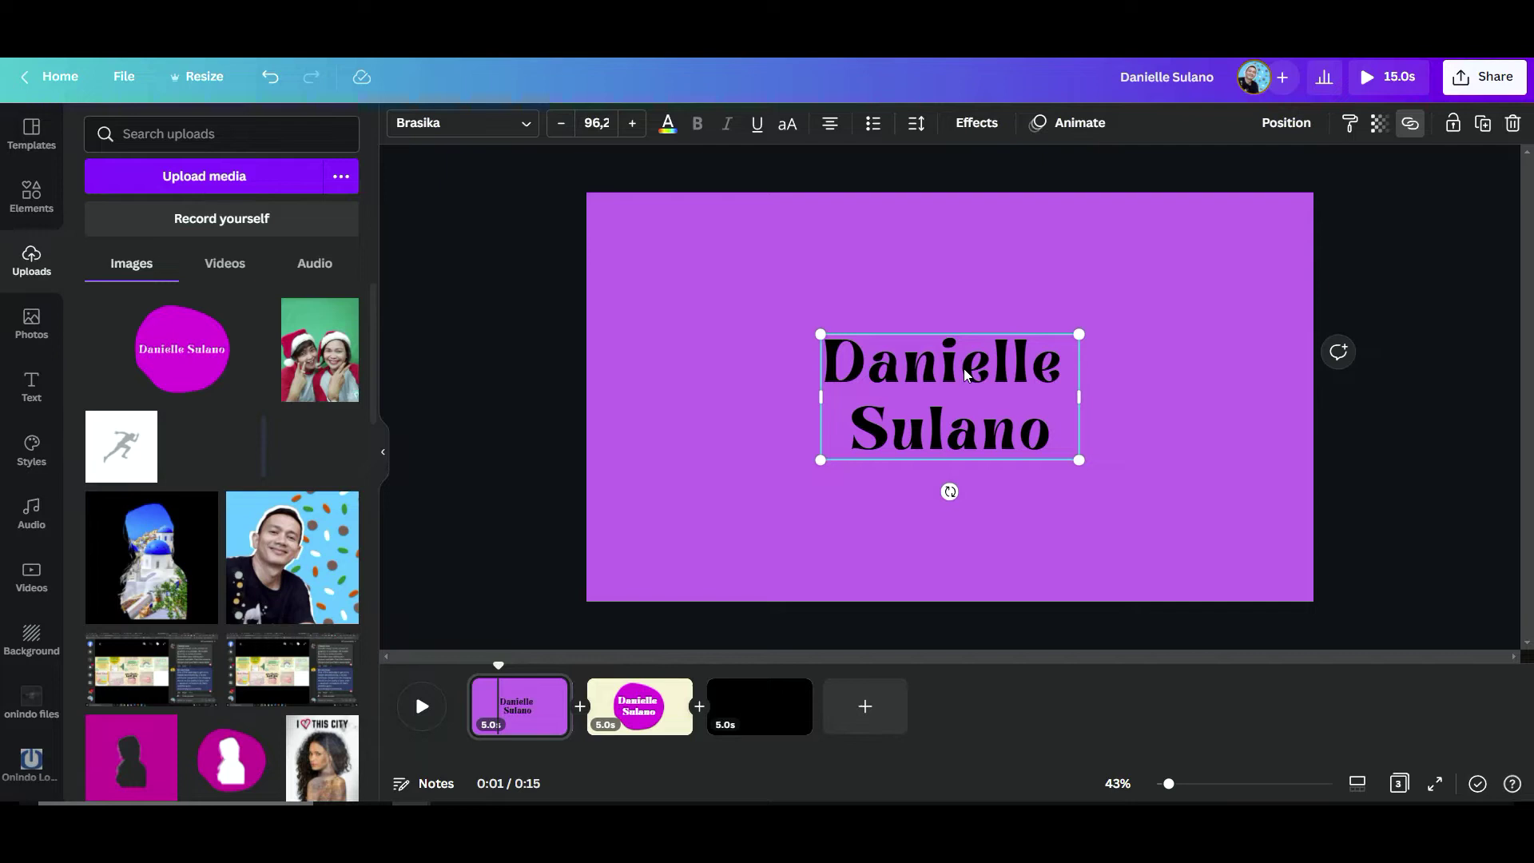
{"action": "left_click_drag", "start_coordinate": [1079, 330], "coordinate": [1108, 321]}
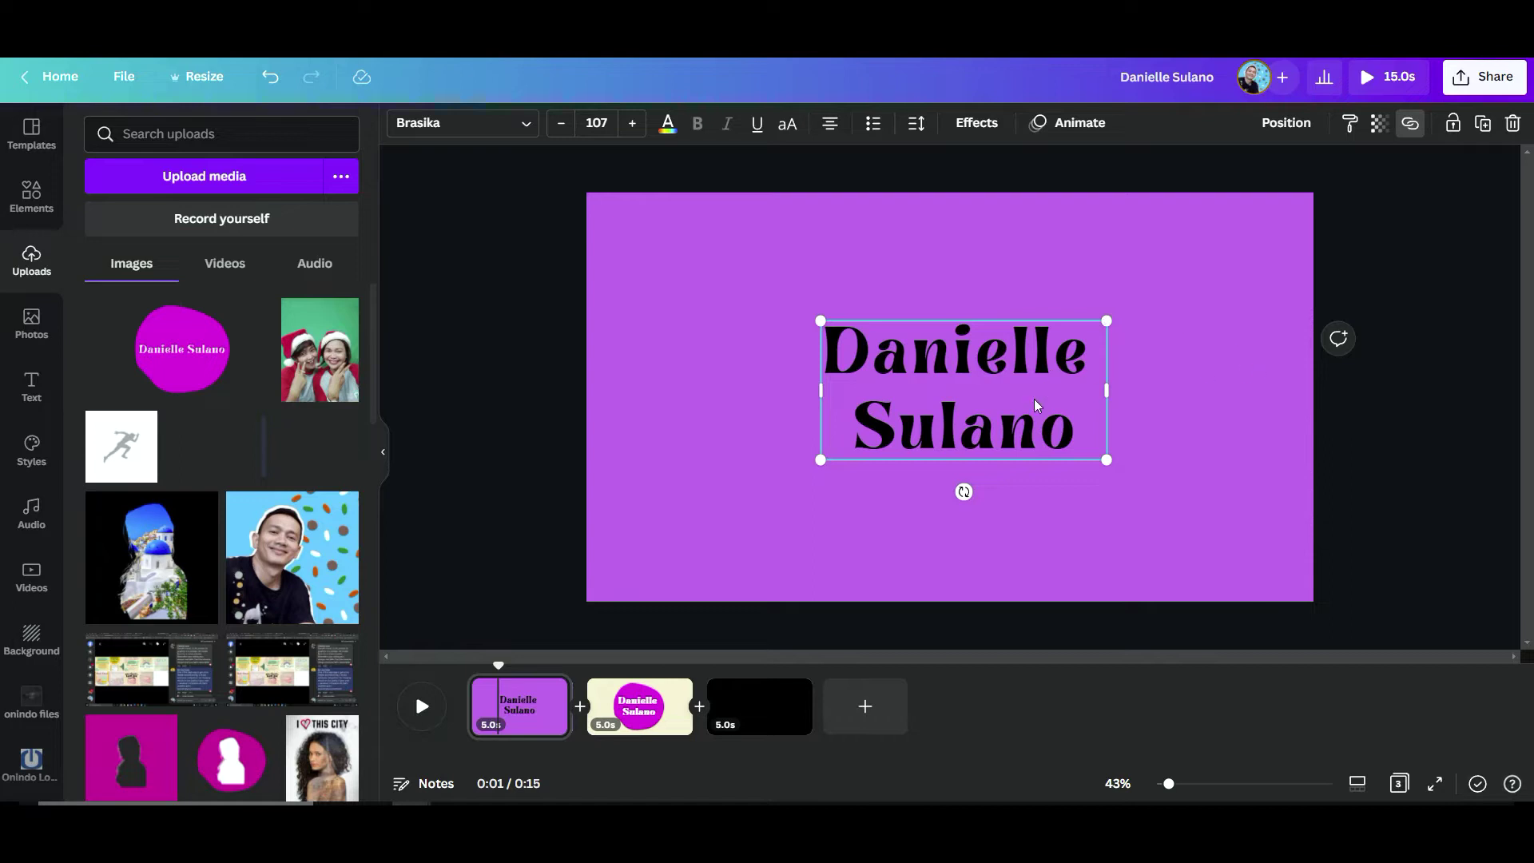
{"action": "left_click_drag", "start_coordinate": [1048, 445], "coordinate": [1026, 450]}
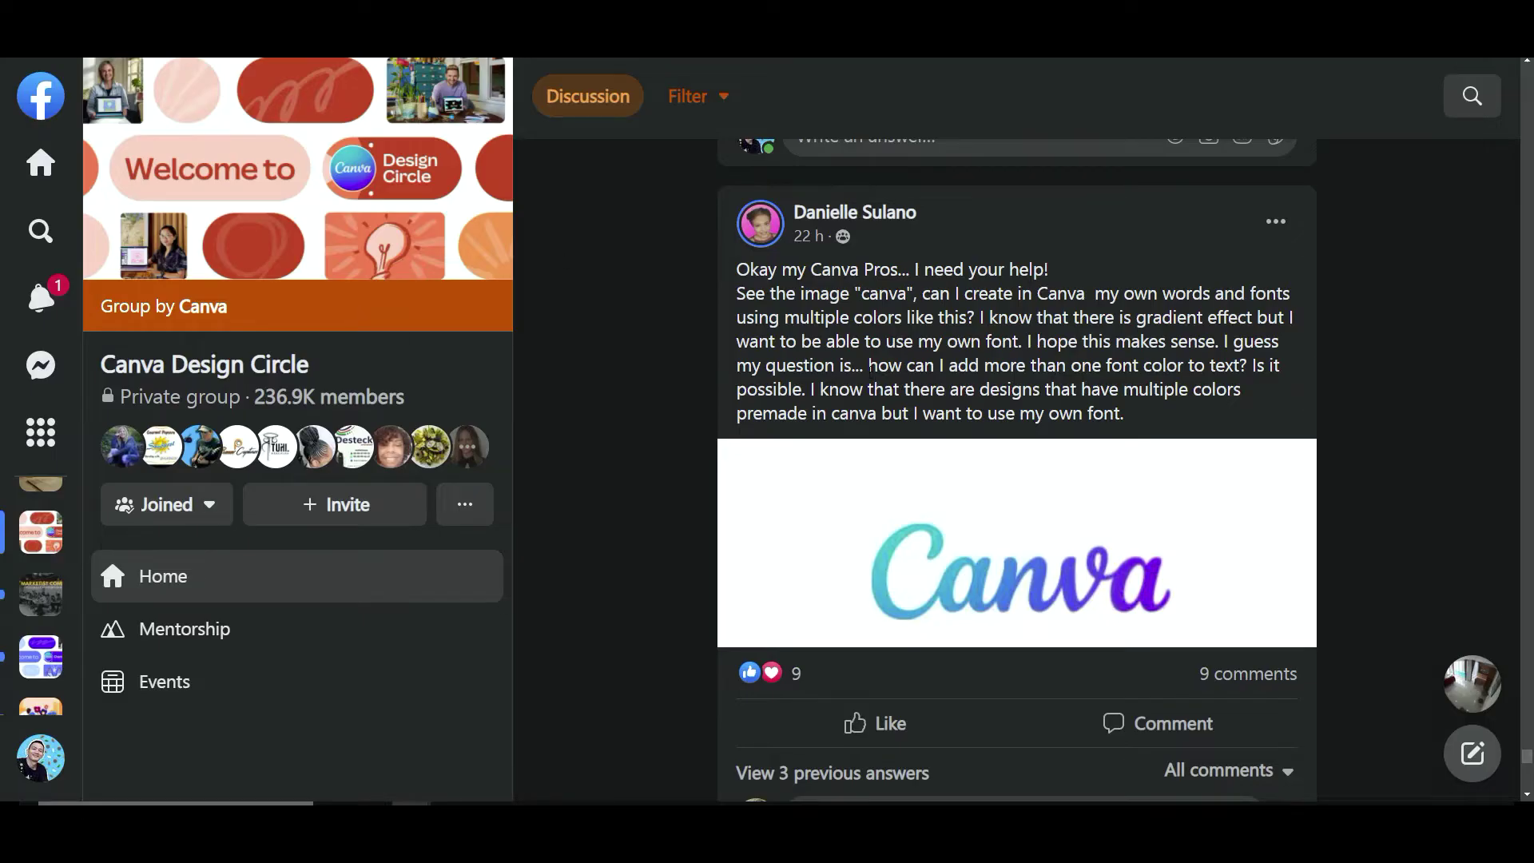
{"action": "left_click_drag", "start_coordinate": [870, 365], "coordinate": [1038, 389]}
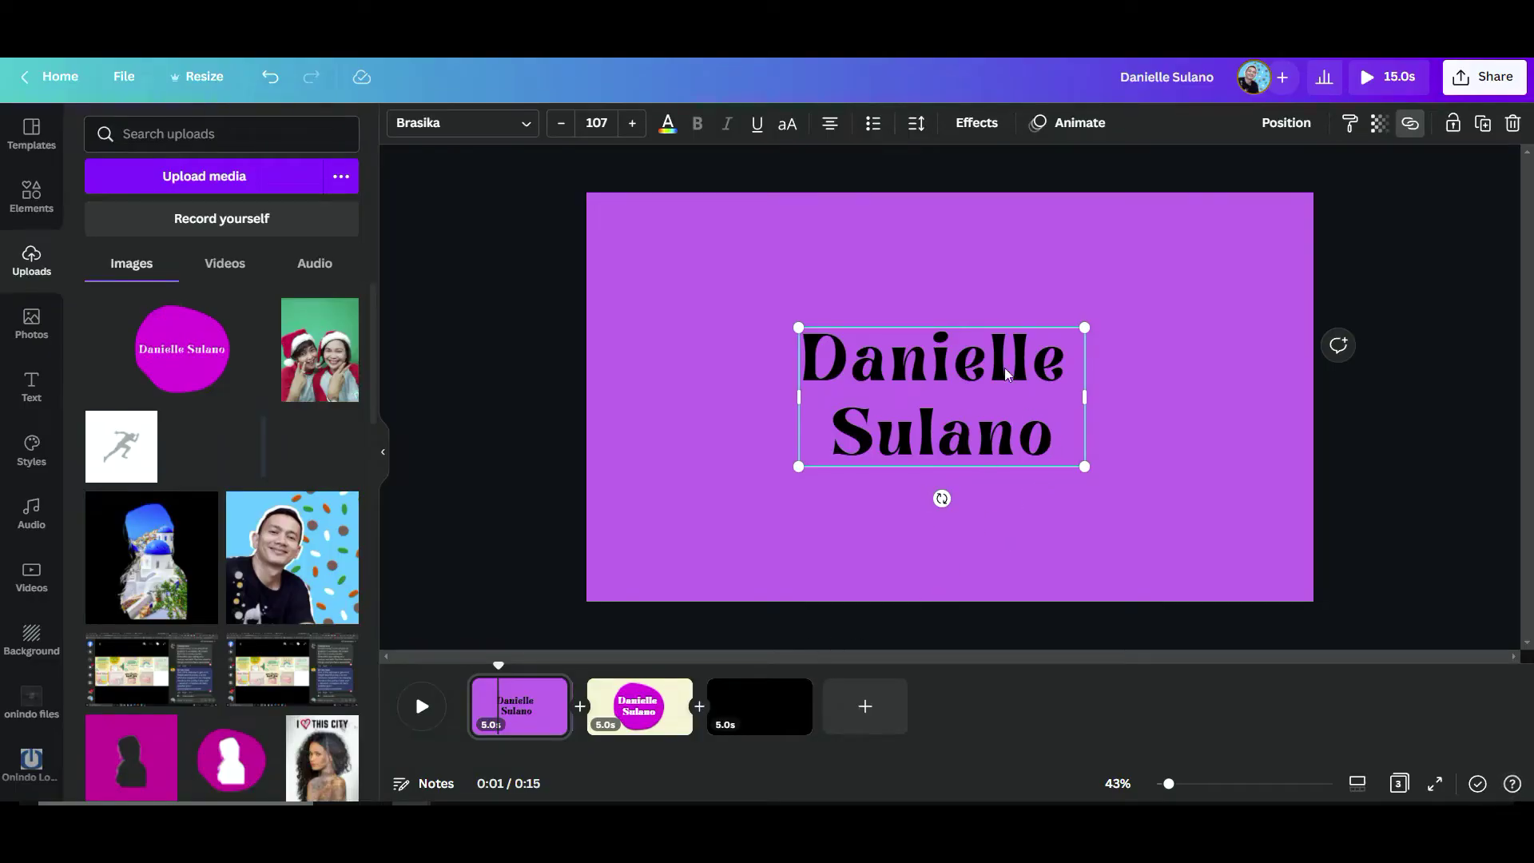
{"action": "mouse_move", "coordinate": [930, 380]}
{"action": "left_mouse_down"}
{"action": "mouse_move", "coordinate": [976, 379]}
{"action": "mouse_move", "coordinate": [938, 379]}
{"action": "left_mouse_up"}
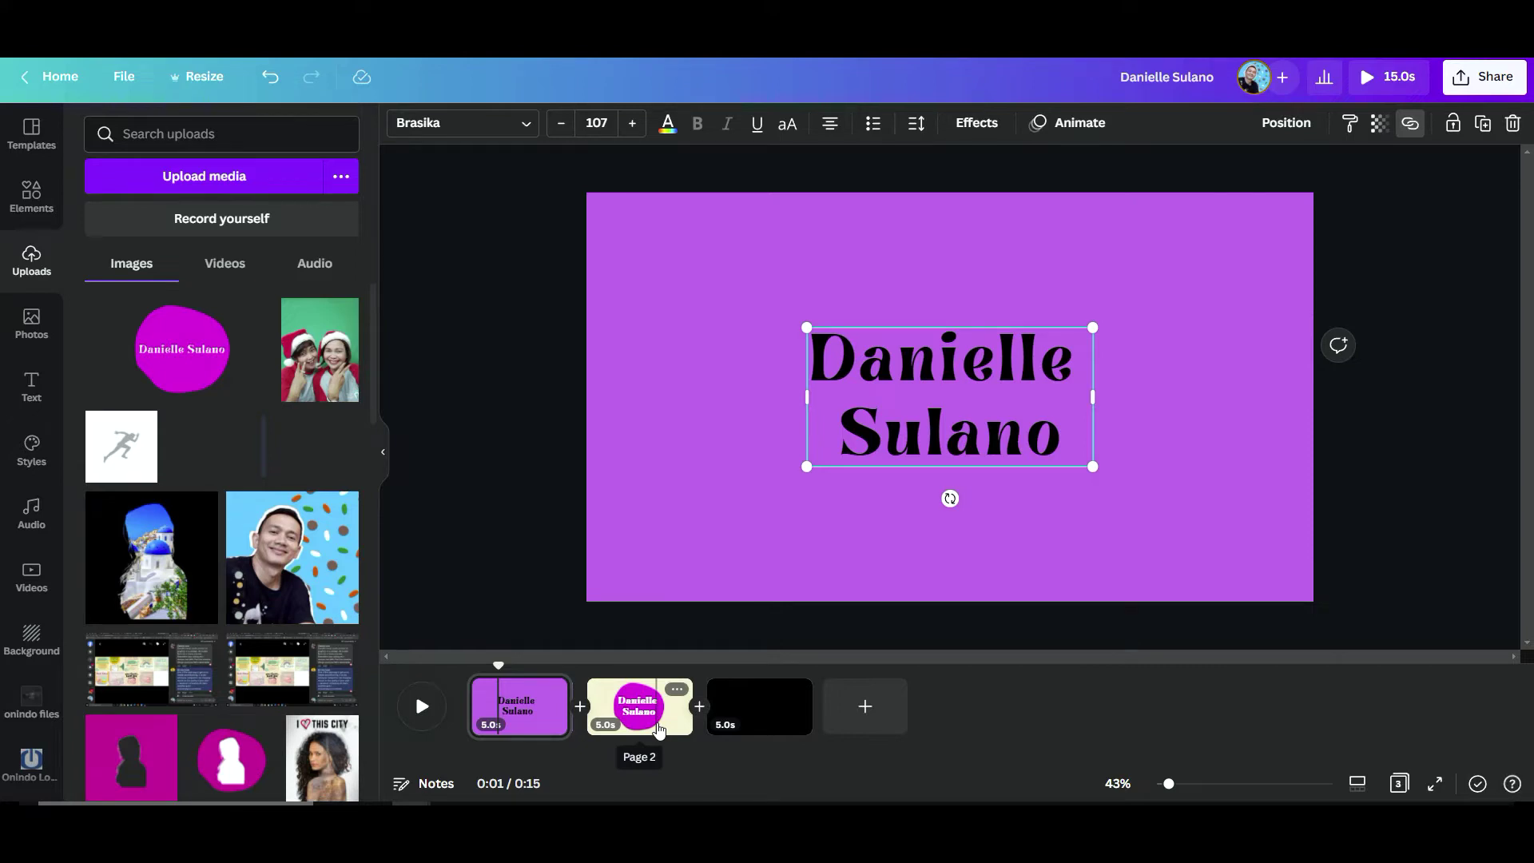
On page 2, select the magenta blob and search Elements for 'abstract shapes'.
{"action": "left_click", "coordinate": [658, 729]}
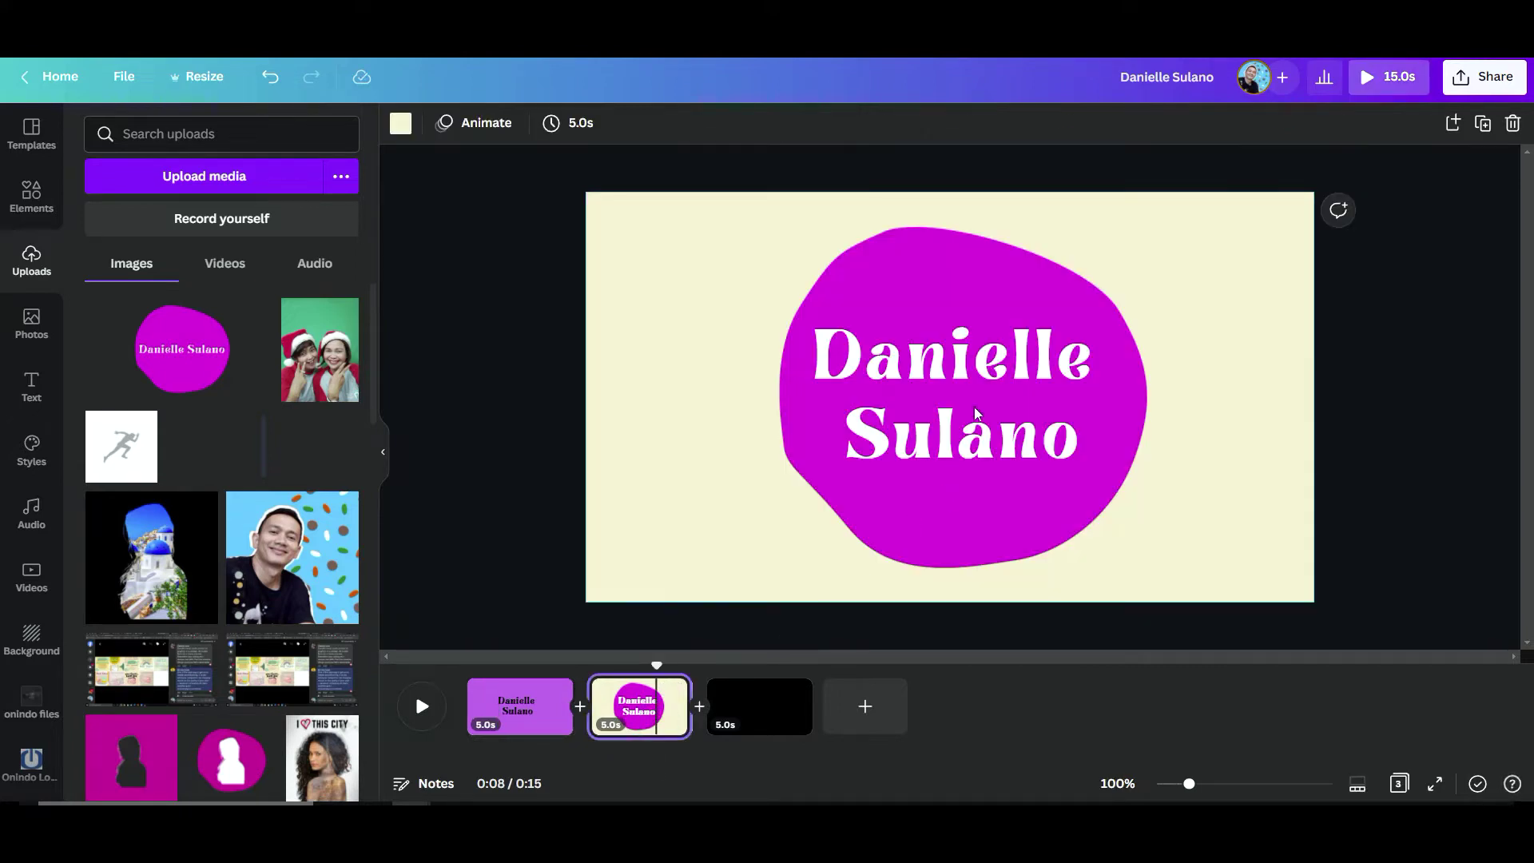
{"action": "left_click", "coordinate": [902, 274]}
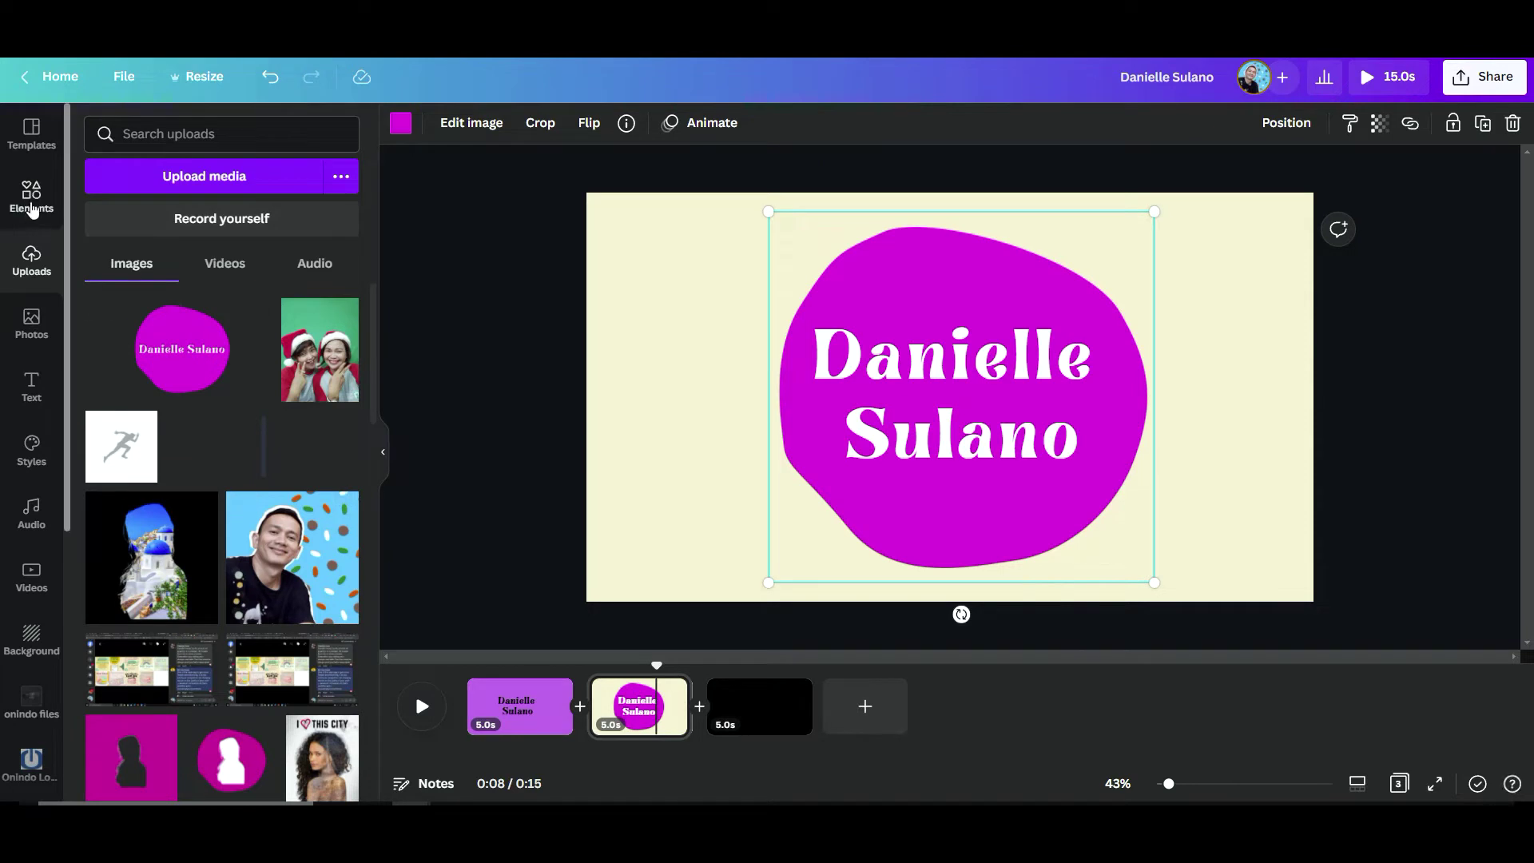
{"action": "left_click", "coordinate": [32, 197]}
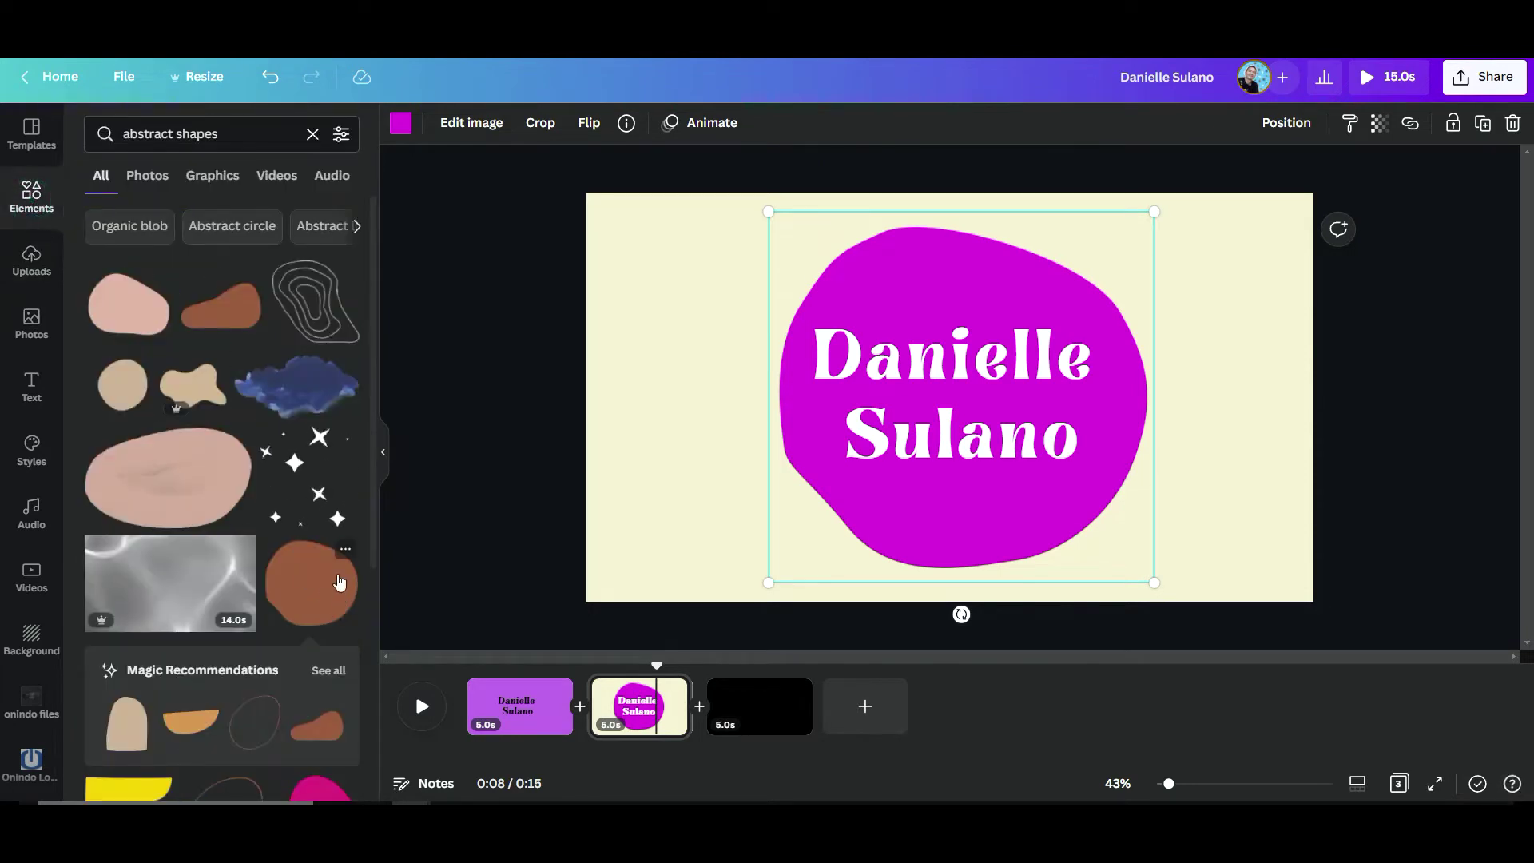
{"action": "left_click", "coordinate": [242, 136]}
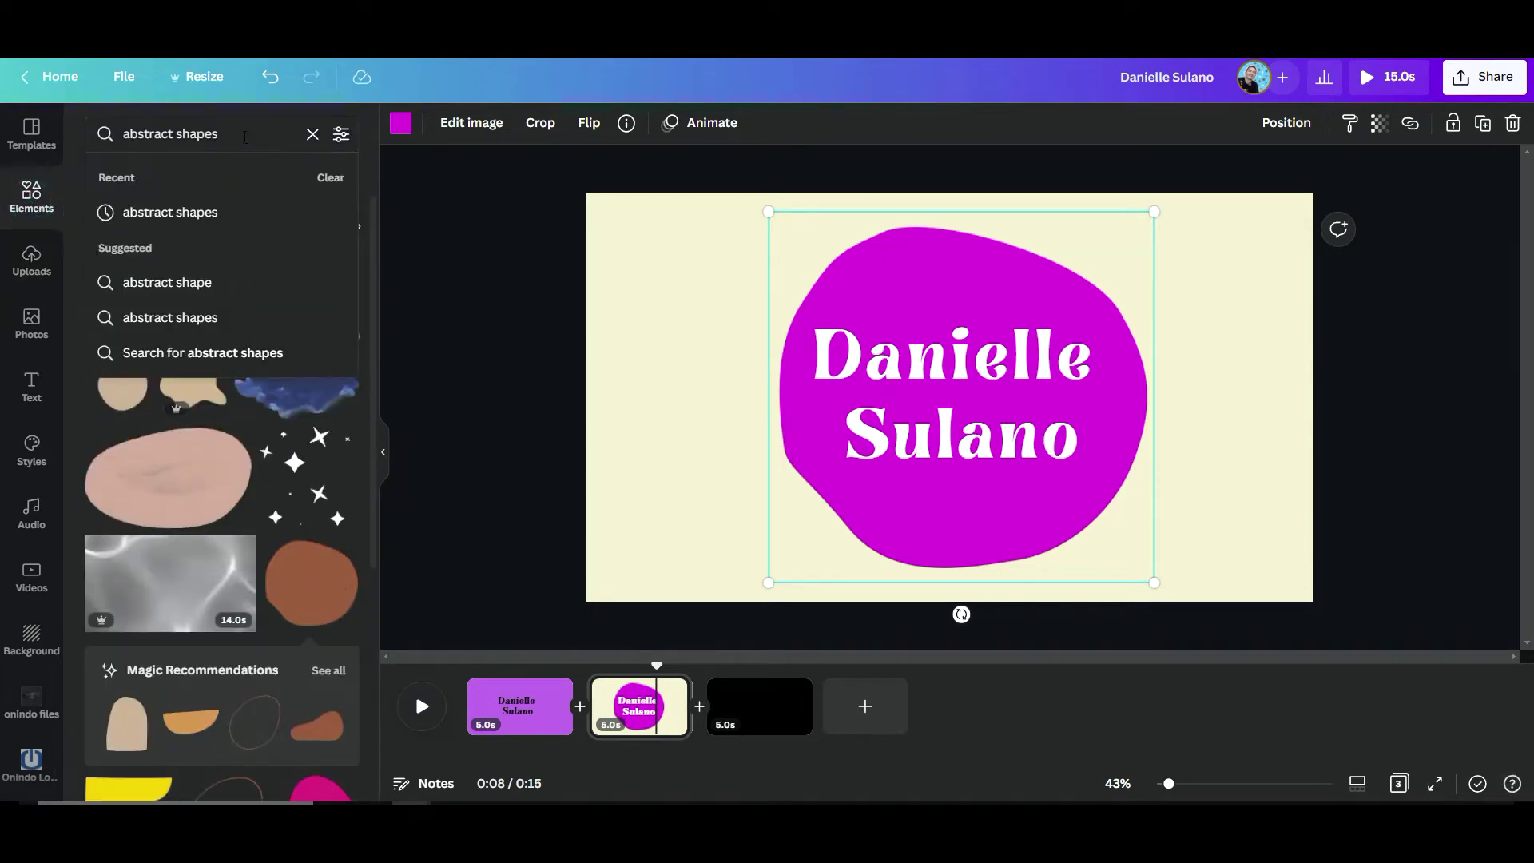
{"action": "key", "text": "Return"}
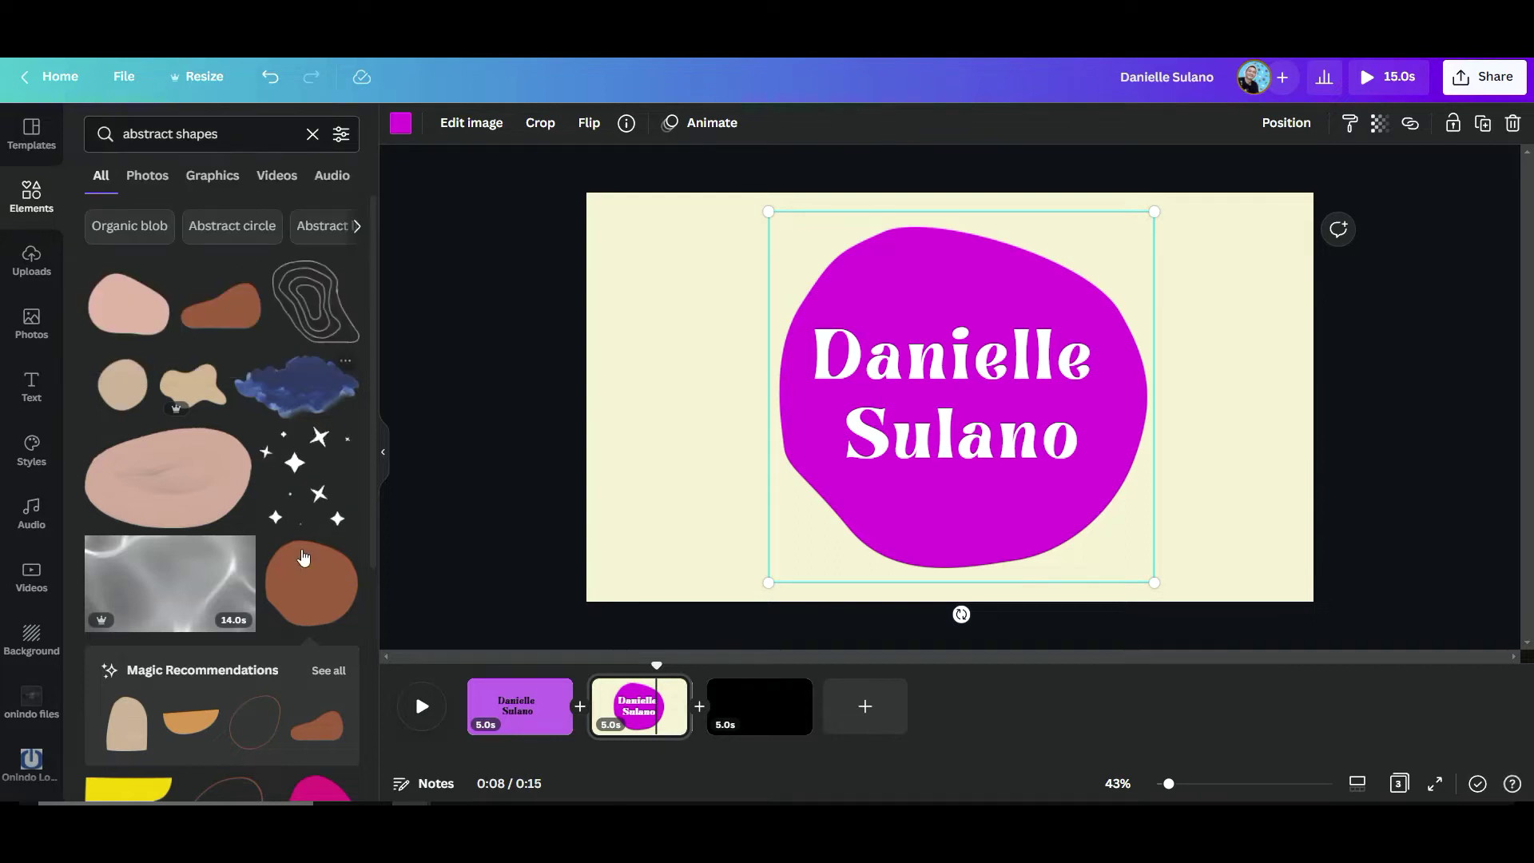
{"action": "left_click", "coordinate": [345, 551]}
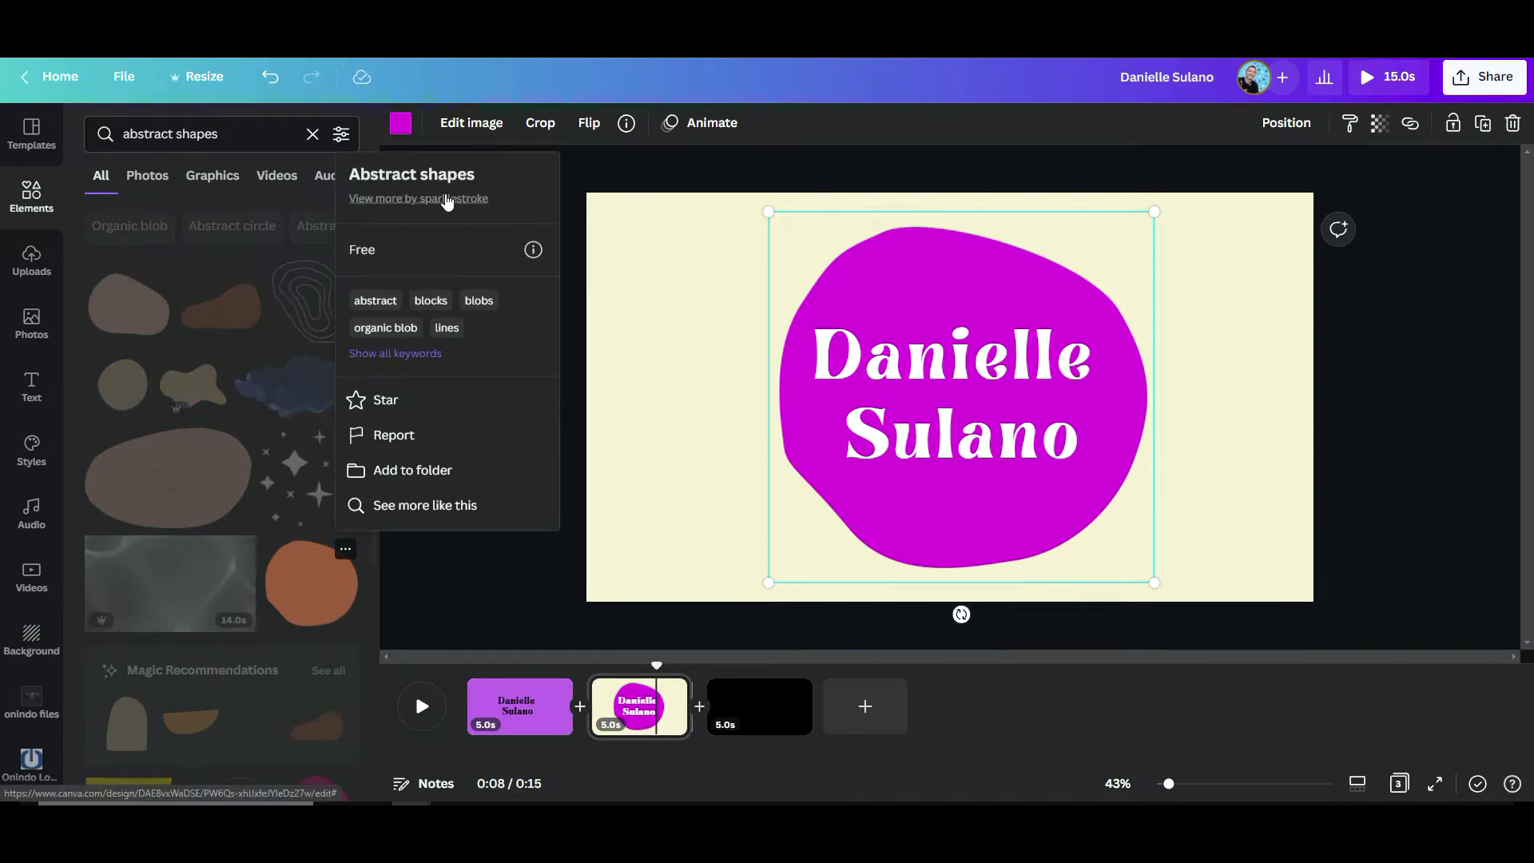
Give the blob a slightly darker custom magenta shade.
{"action": "left_click", "coordinate": [692, 334]}
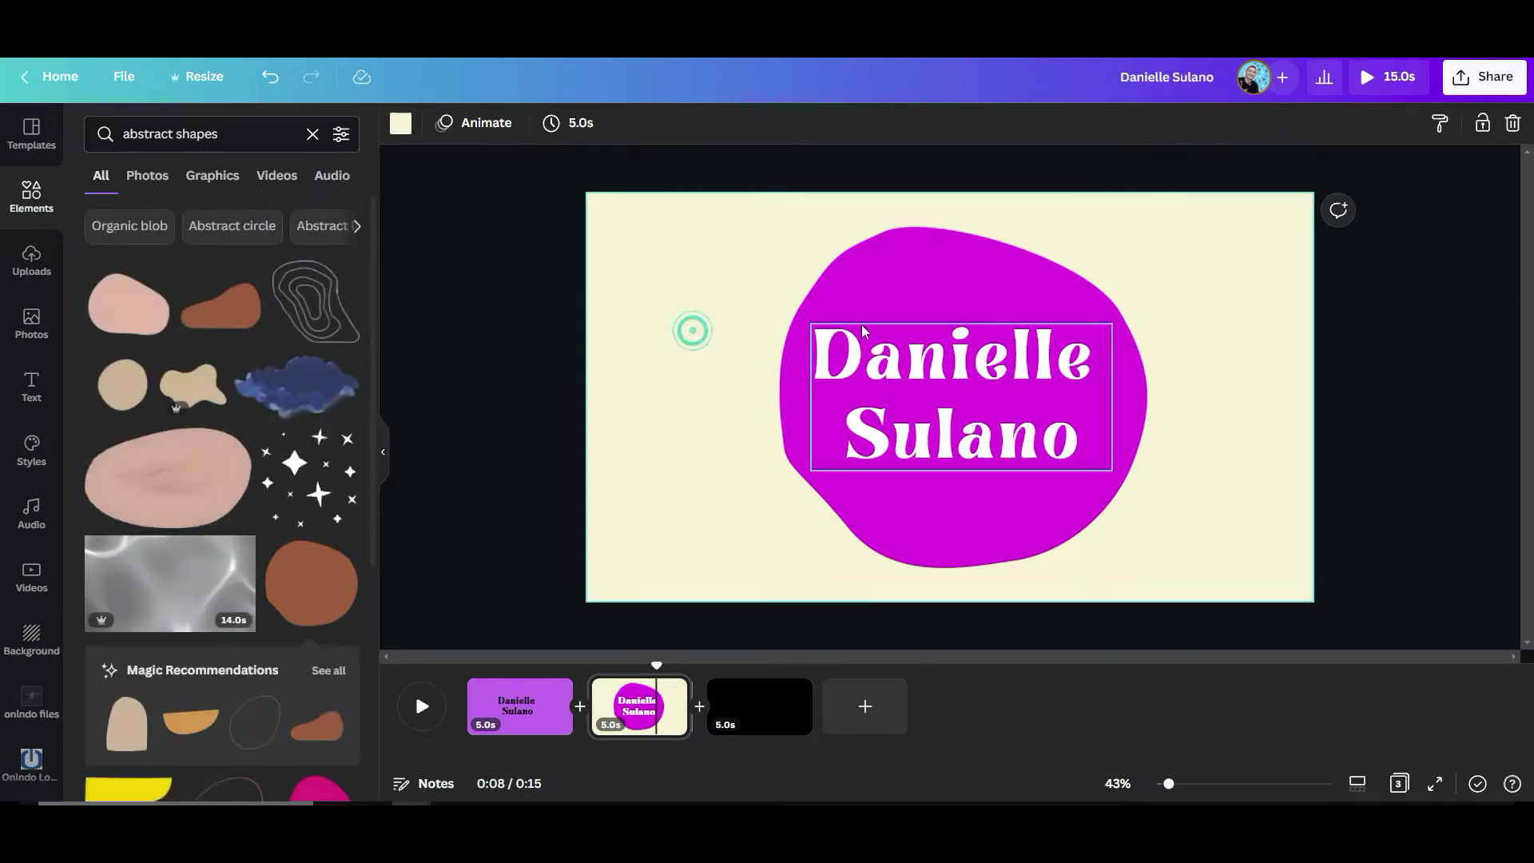
{"action": "left_click", "coordinate": [866, 267]}
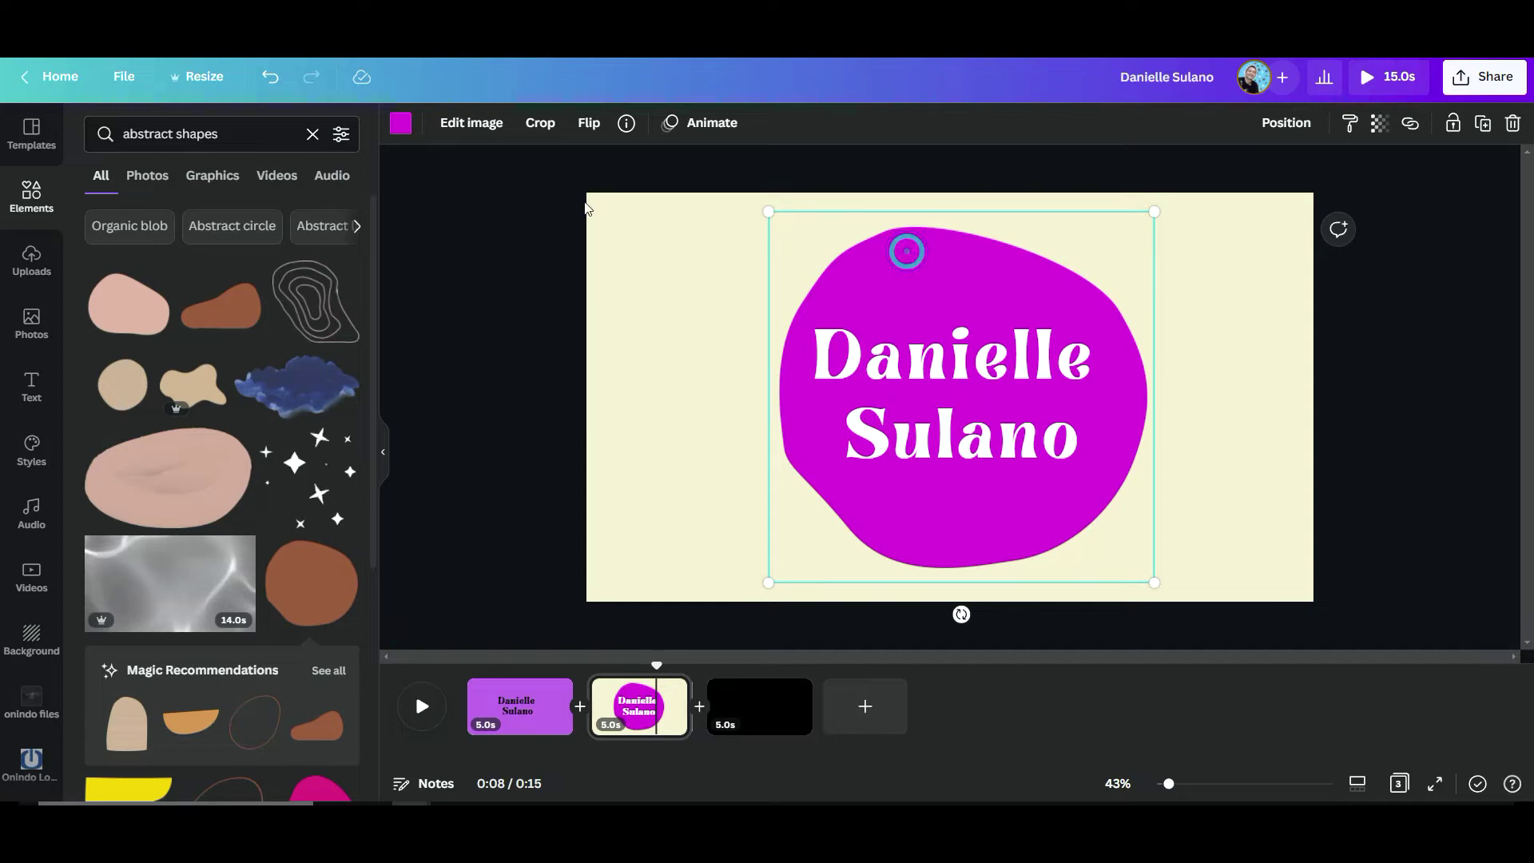
{"action": "left_click", "coordinate": [401, 122]}
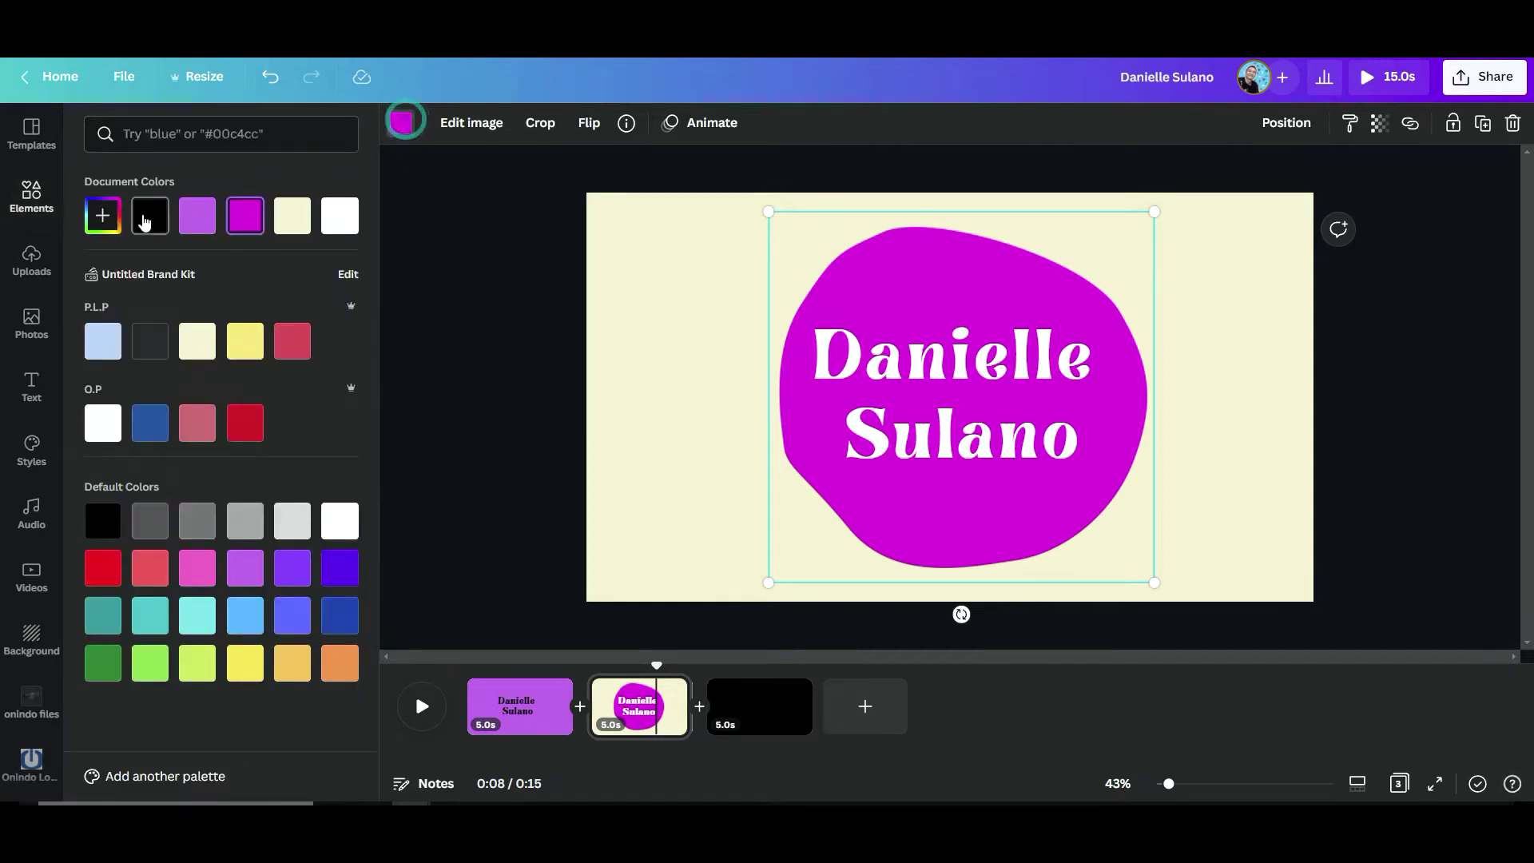
{"action": "left_click", "coordinate": [102, 215]}
{"action": "left_click", "coordinate": [298, 260]}
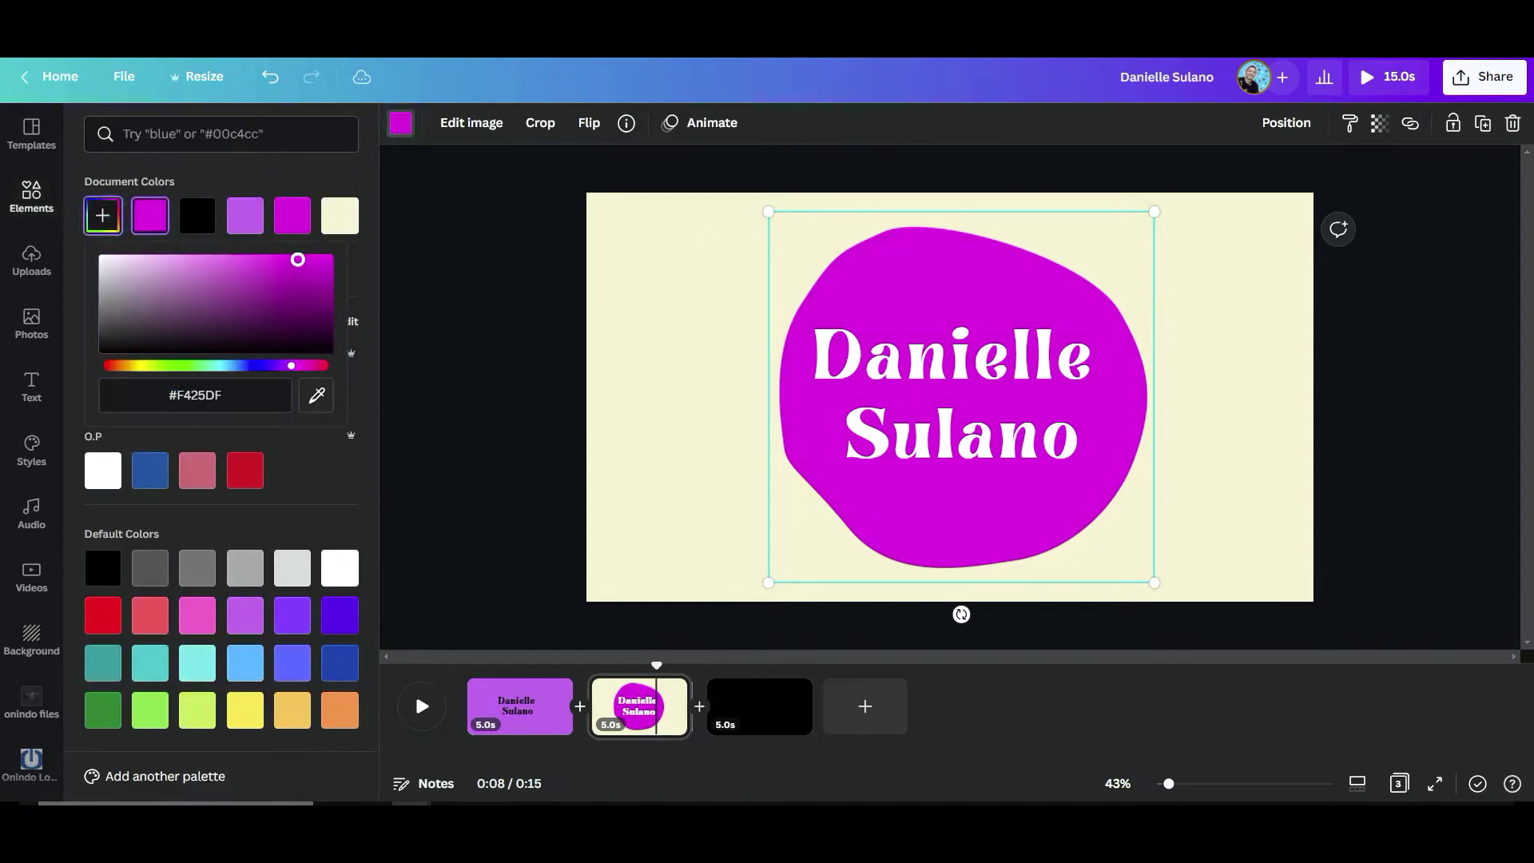
{"action": "mouse_move", "coordinate": [300, 274]}
{"action": "left_mouse_down"}
{"action": "mouse_move", "coordinate": [276, 277]}
{"action": "mouse_move", "coordinate": [276, 260]}
{"action": "mouse_move", "coordinate": [294, 276]}
{"action": "left_mouse_up"}
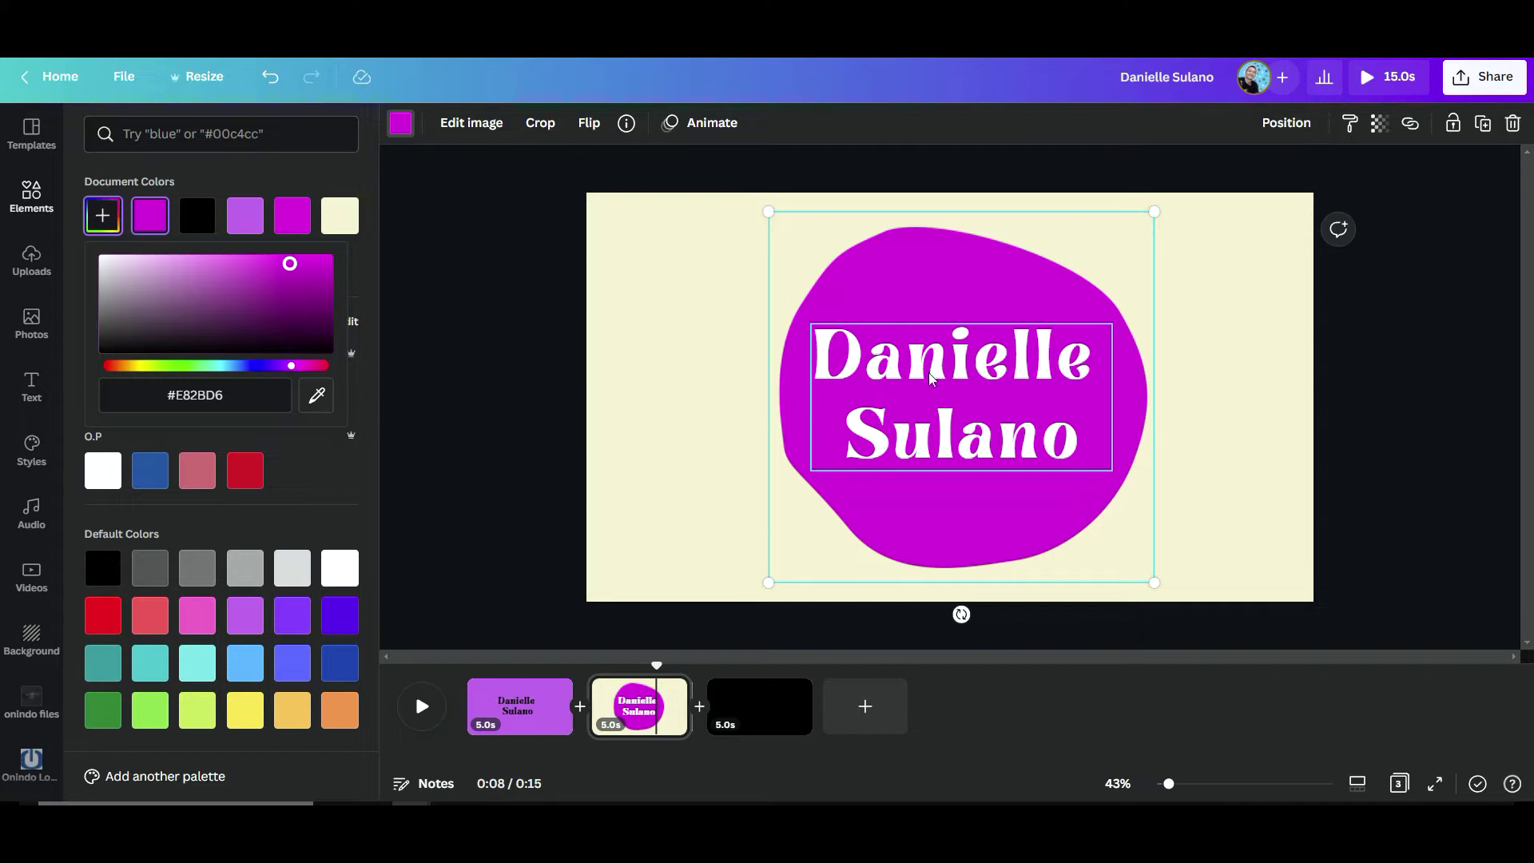
{"action": "left_click", "coordinate": [633, 228]}
Change the page 2 background from cream to dark grey.
{"action": "left_click", "coordinate": [602, 199]}
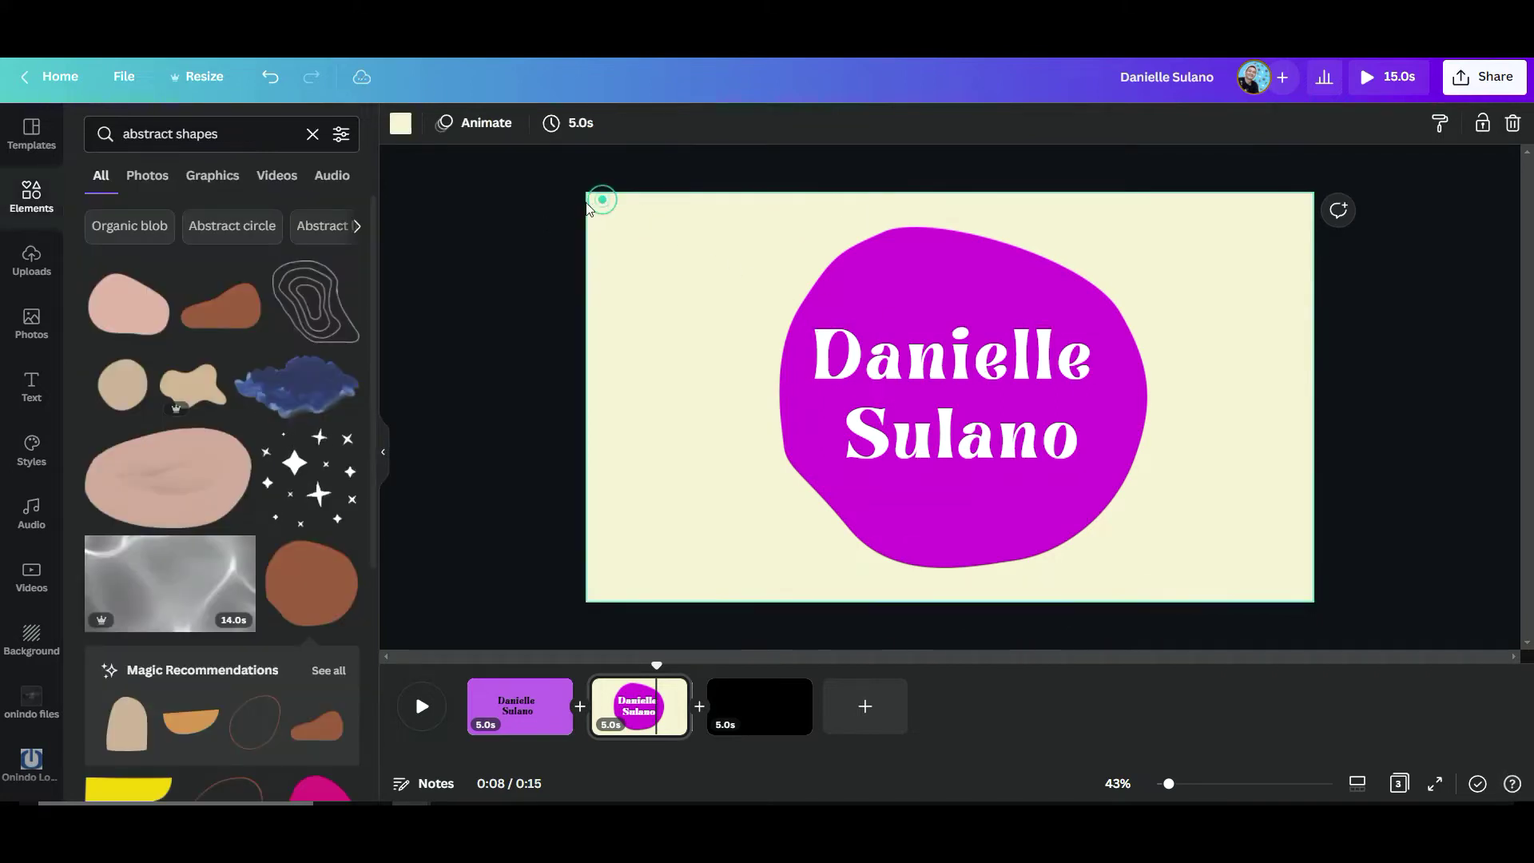
{"action": "left_click", "coordinate": [400, 122]}
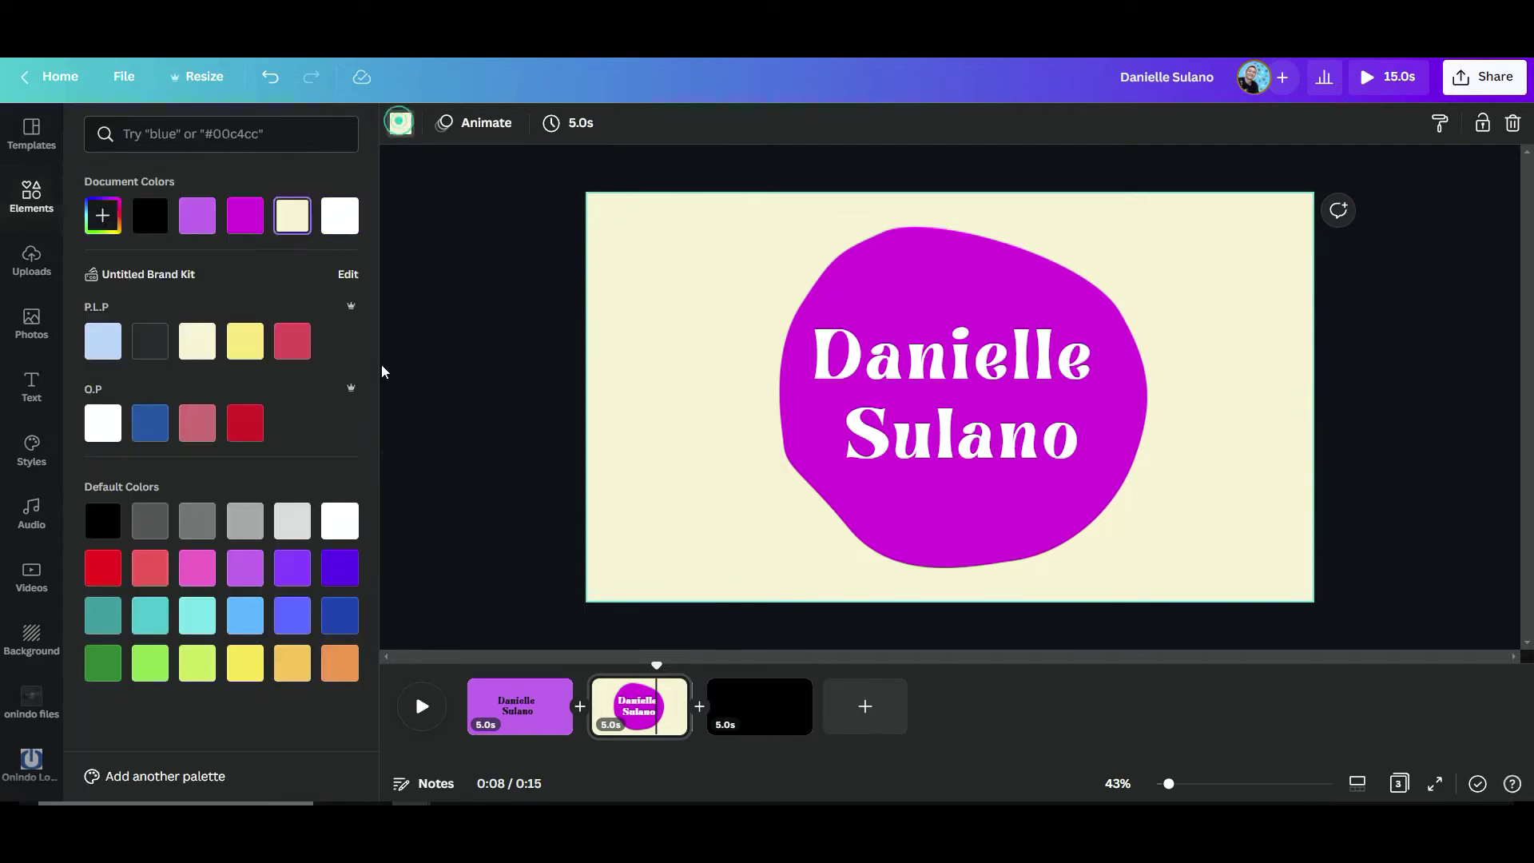
{"action": "left_click", "coordinate": [151, 523]}
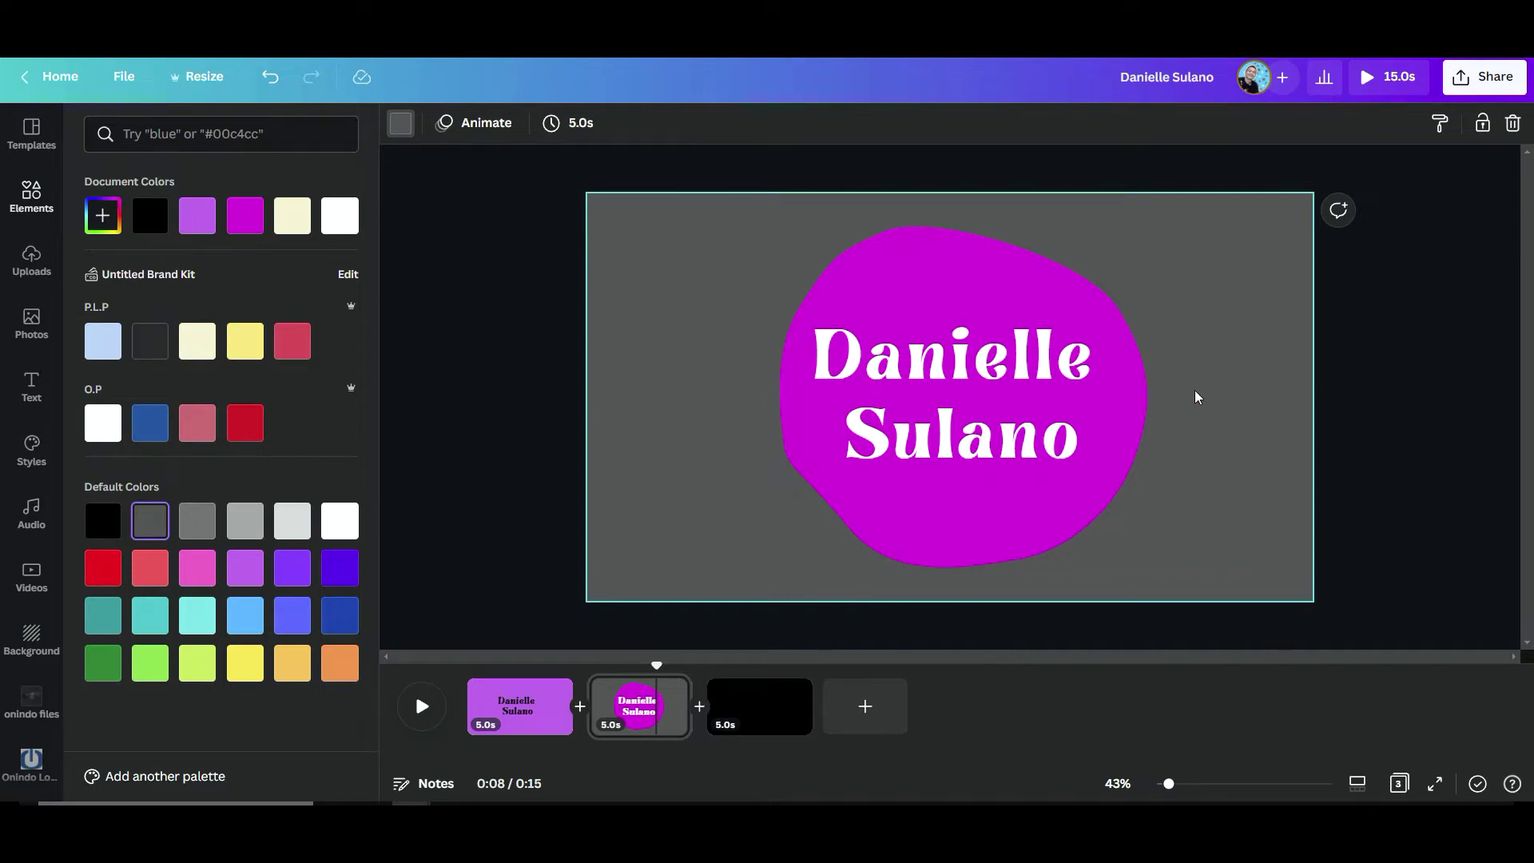
{"action": "left_click", "coordinate": [987, 375]}
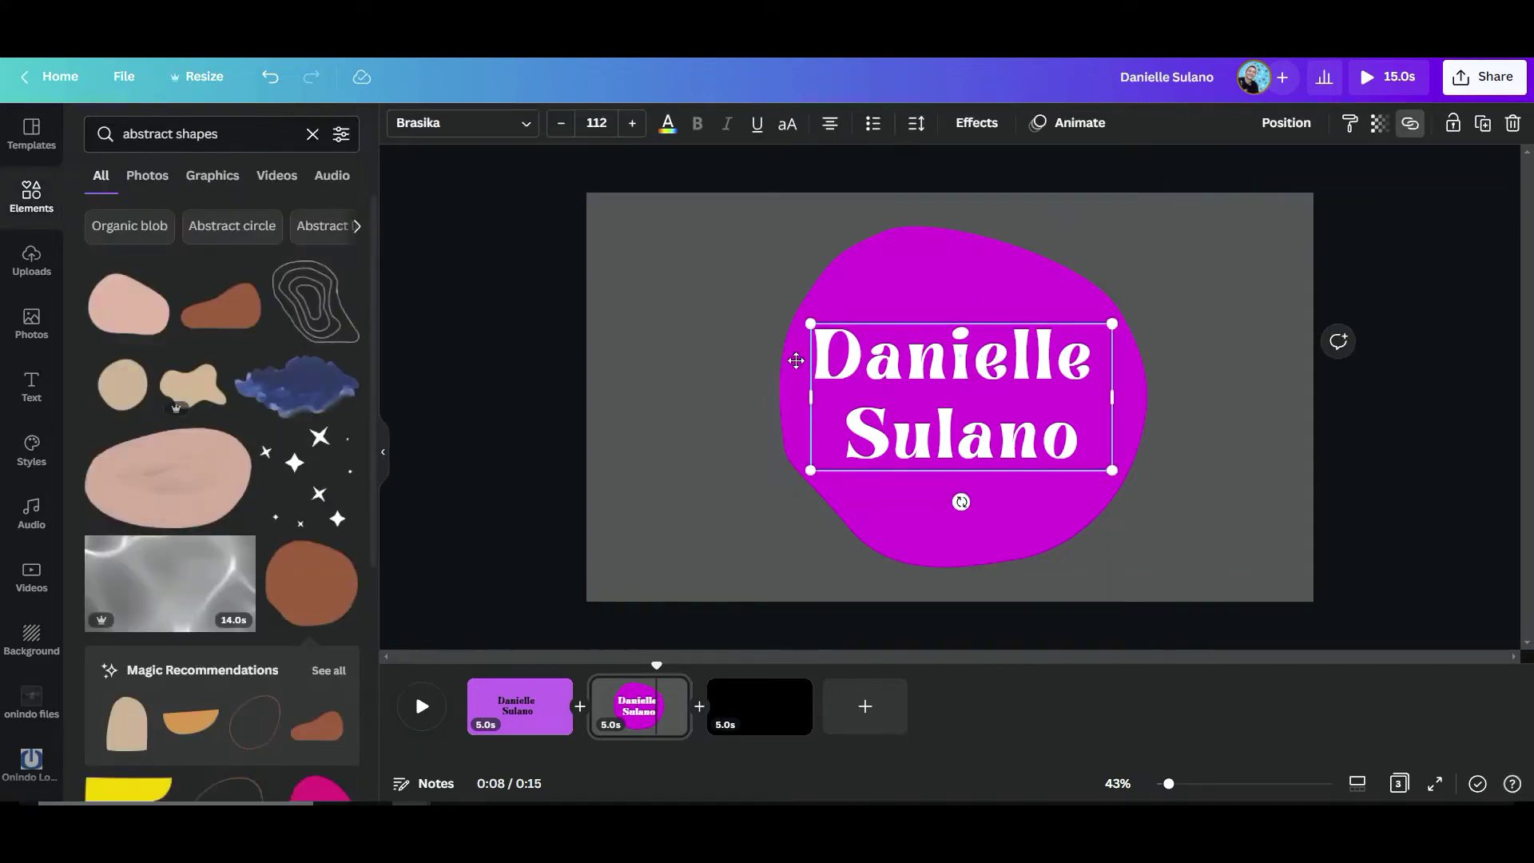
Reposition the name on the blob and tighten its line spacing to about 1.19.
{"action": "mouse_move", "coordinate": [987, 375]}
{"action": "left_mouse_down"}
{"action": "mouse_move", "coordinate": [679, 363]}
{"action": "mouse_move", "coordinate": [1025, 361]}
{"action": "mouse_move", "coordinate": [961, 362]}
{"action": "left_mouse_up"}
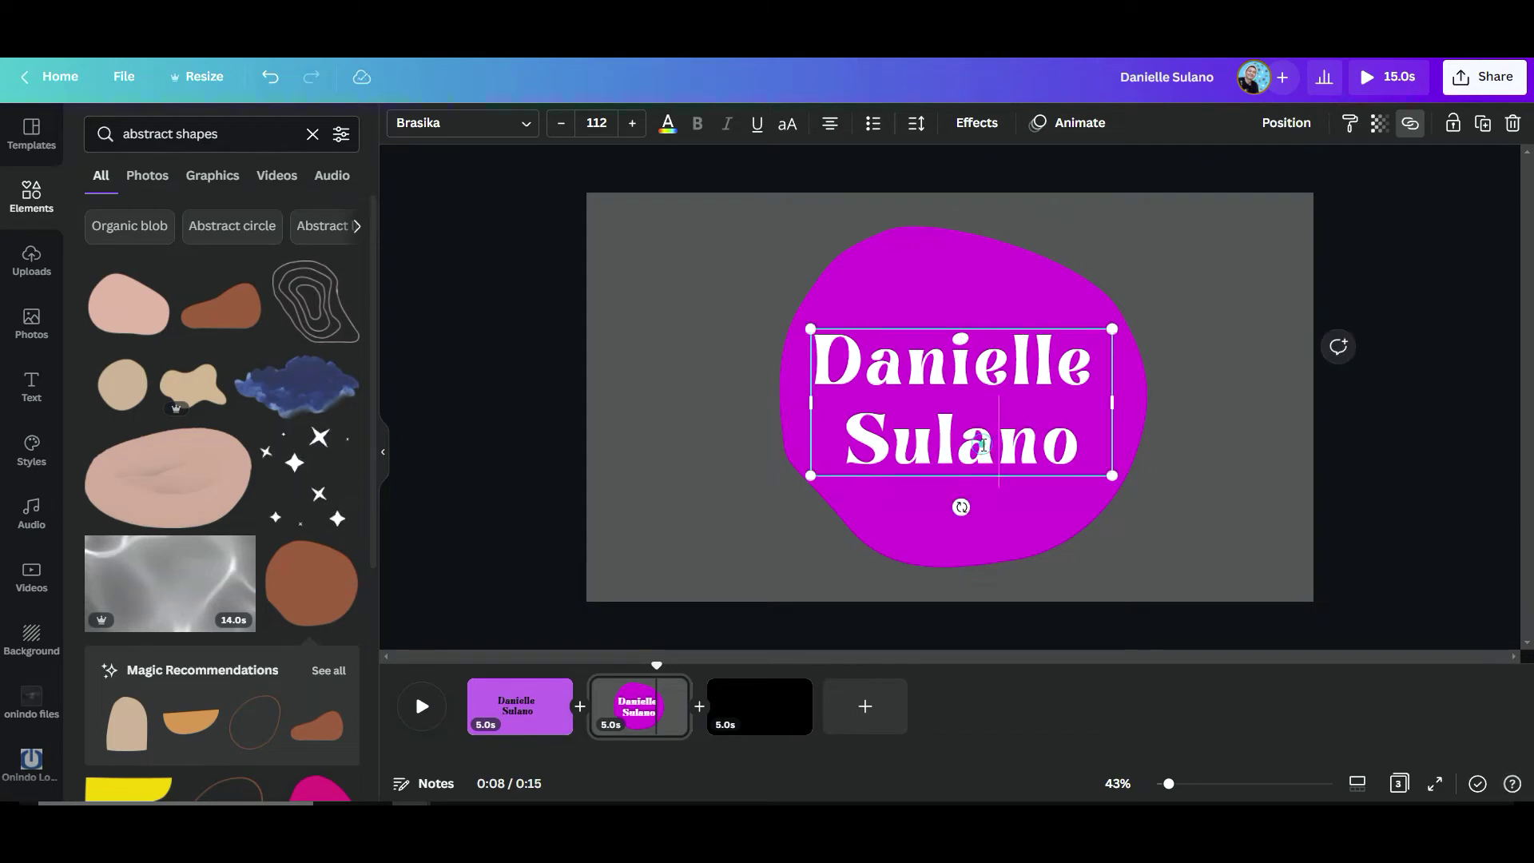
{"action": "left_click", "coordinate": [1237, 391]}
{"action": "left_click", "coordinate": [941, 443]}
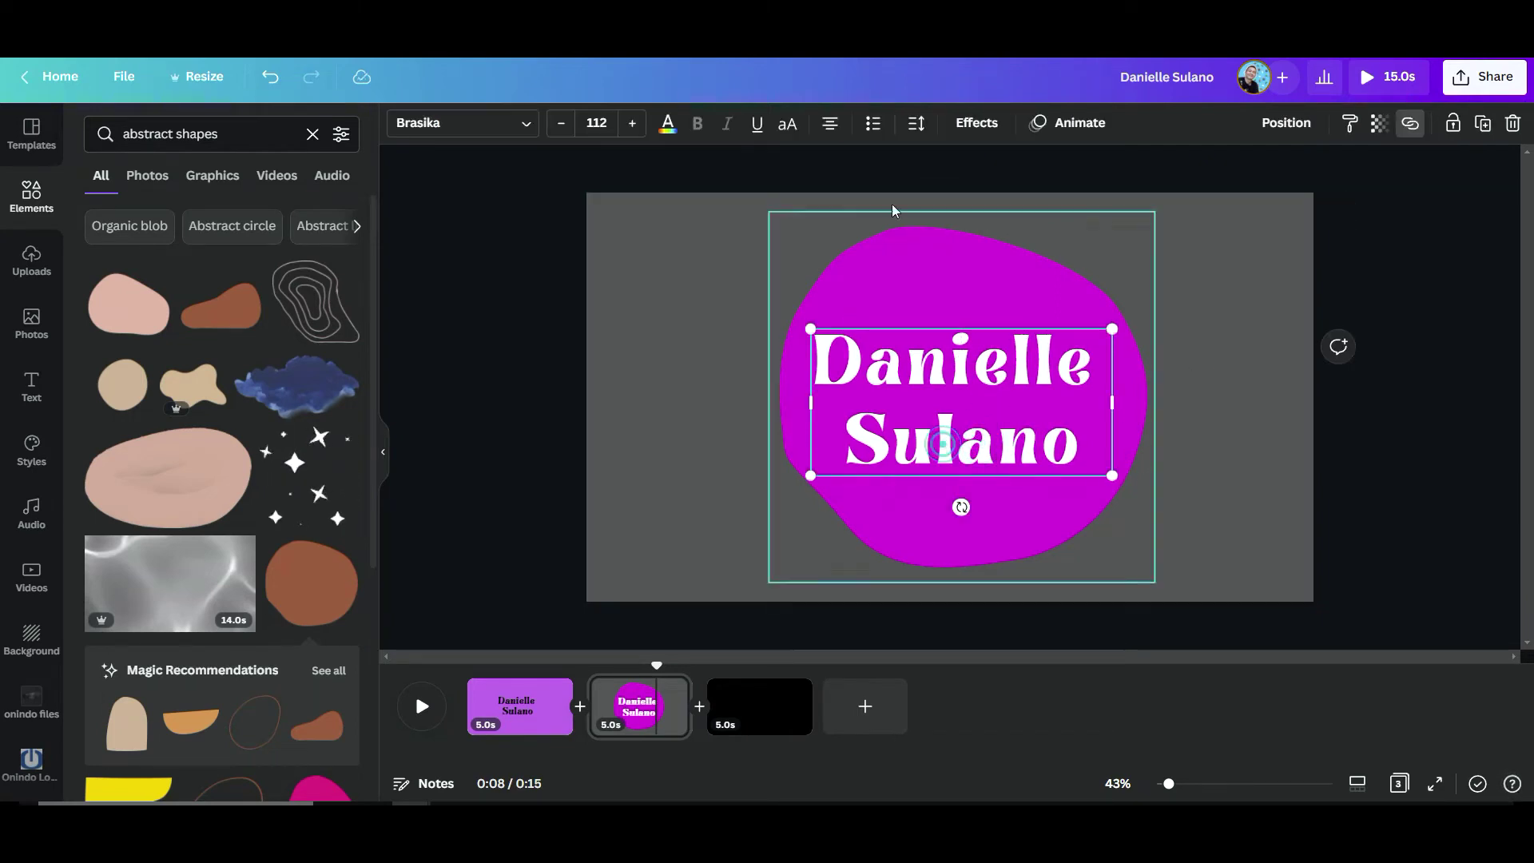
{"action": "left_click", "coordinate": [916, 124]}
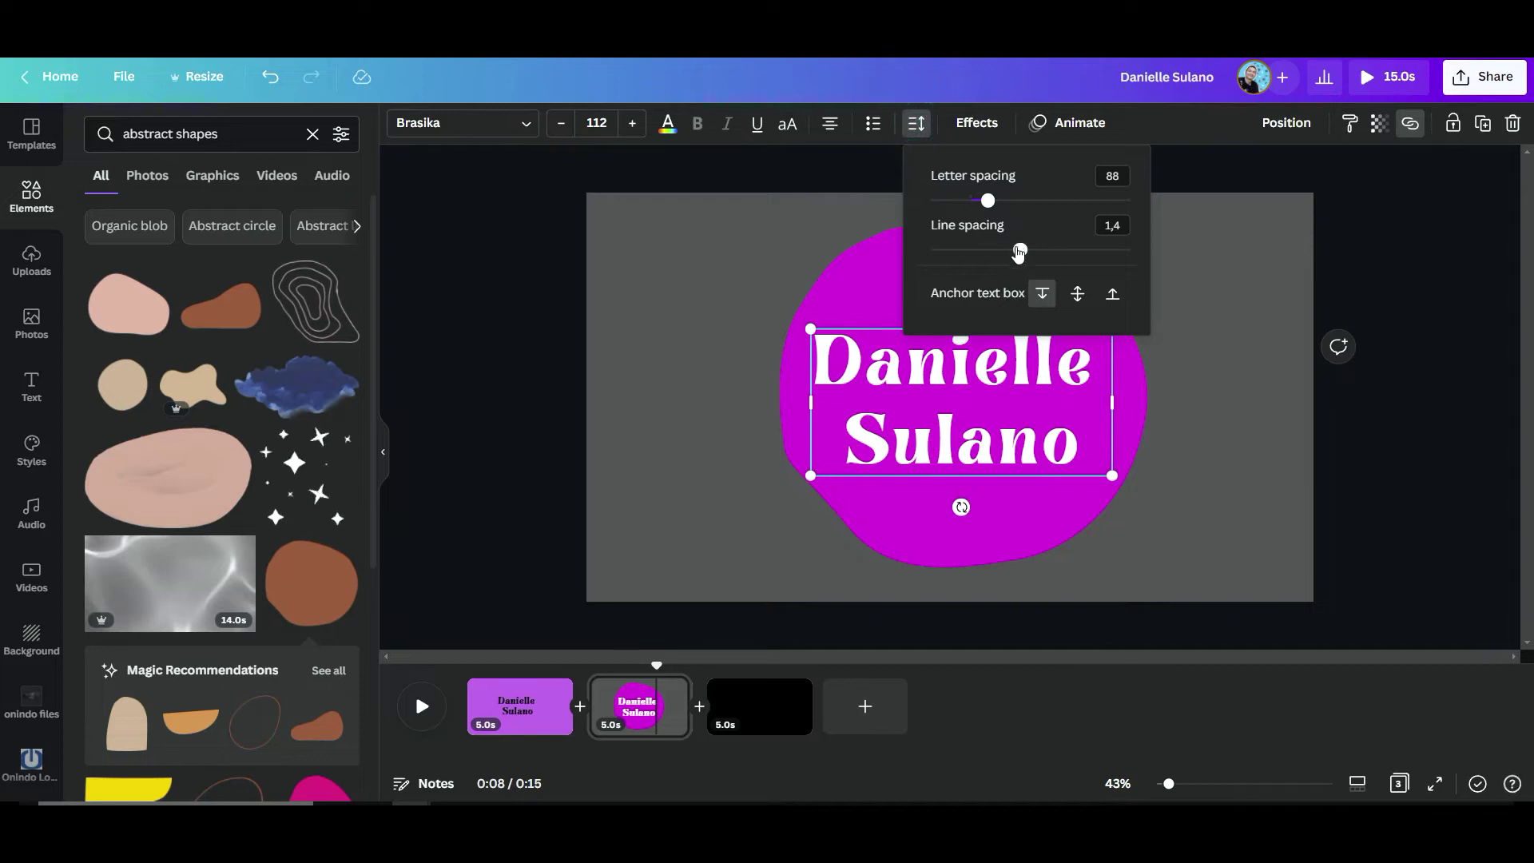
{"action": "left_click_drag", "start_coordinate": [1017, 249], "coordinate": [1001, 248]}
{"action": "left_click", "coordinate": [1225, 439]}
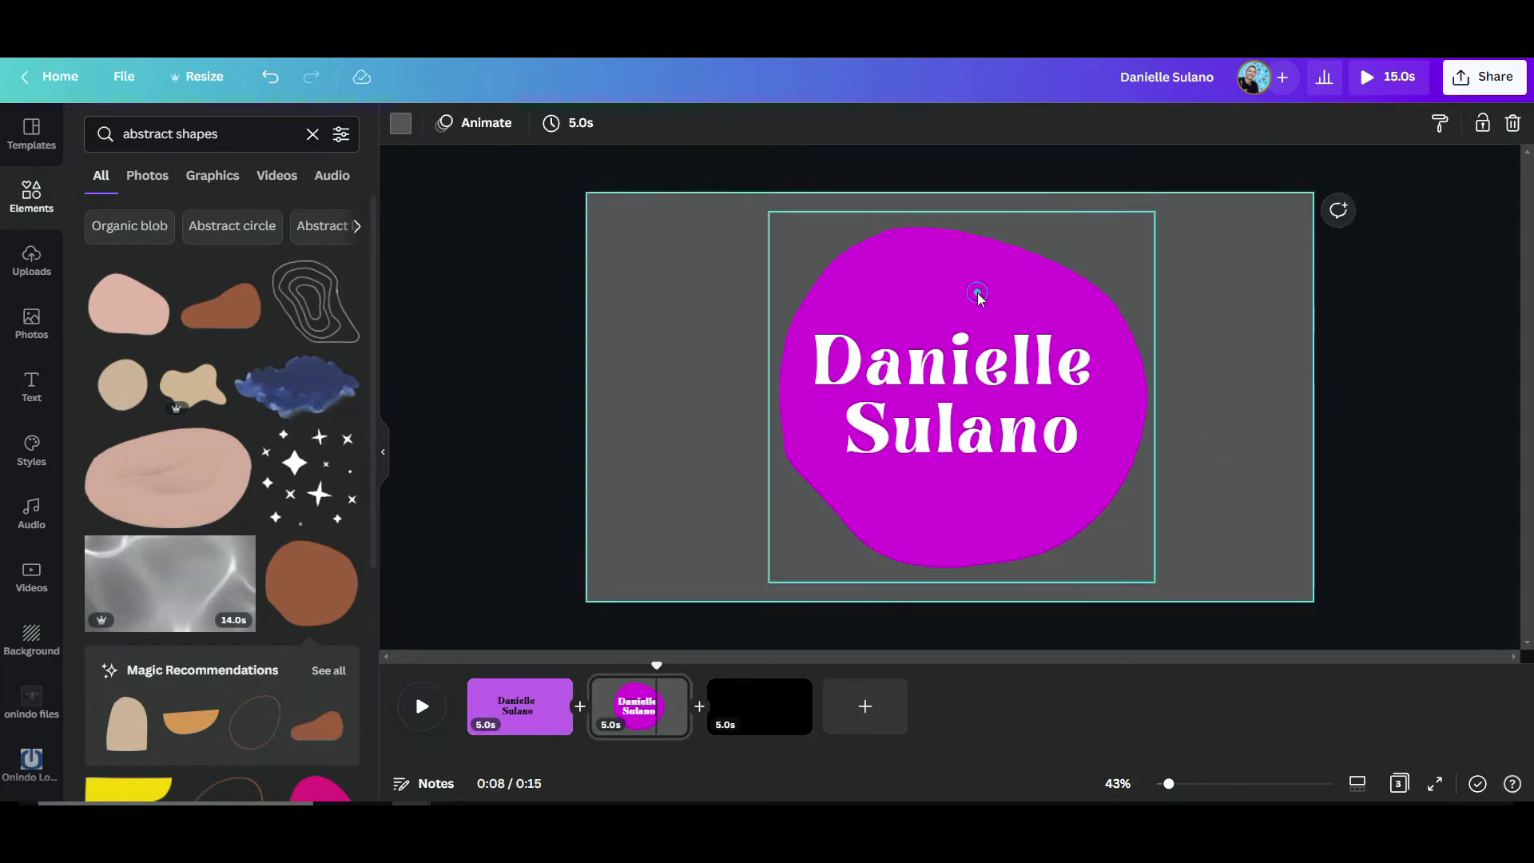
Group the magenta blob and the name text into one element.
{"action": "left_click", "coordinate": [968, 350]}
{"action": "left_click", "coordinate": [979, 273]}
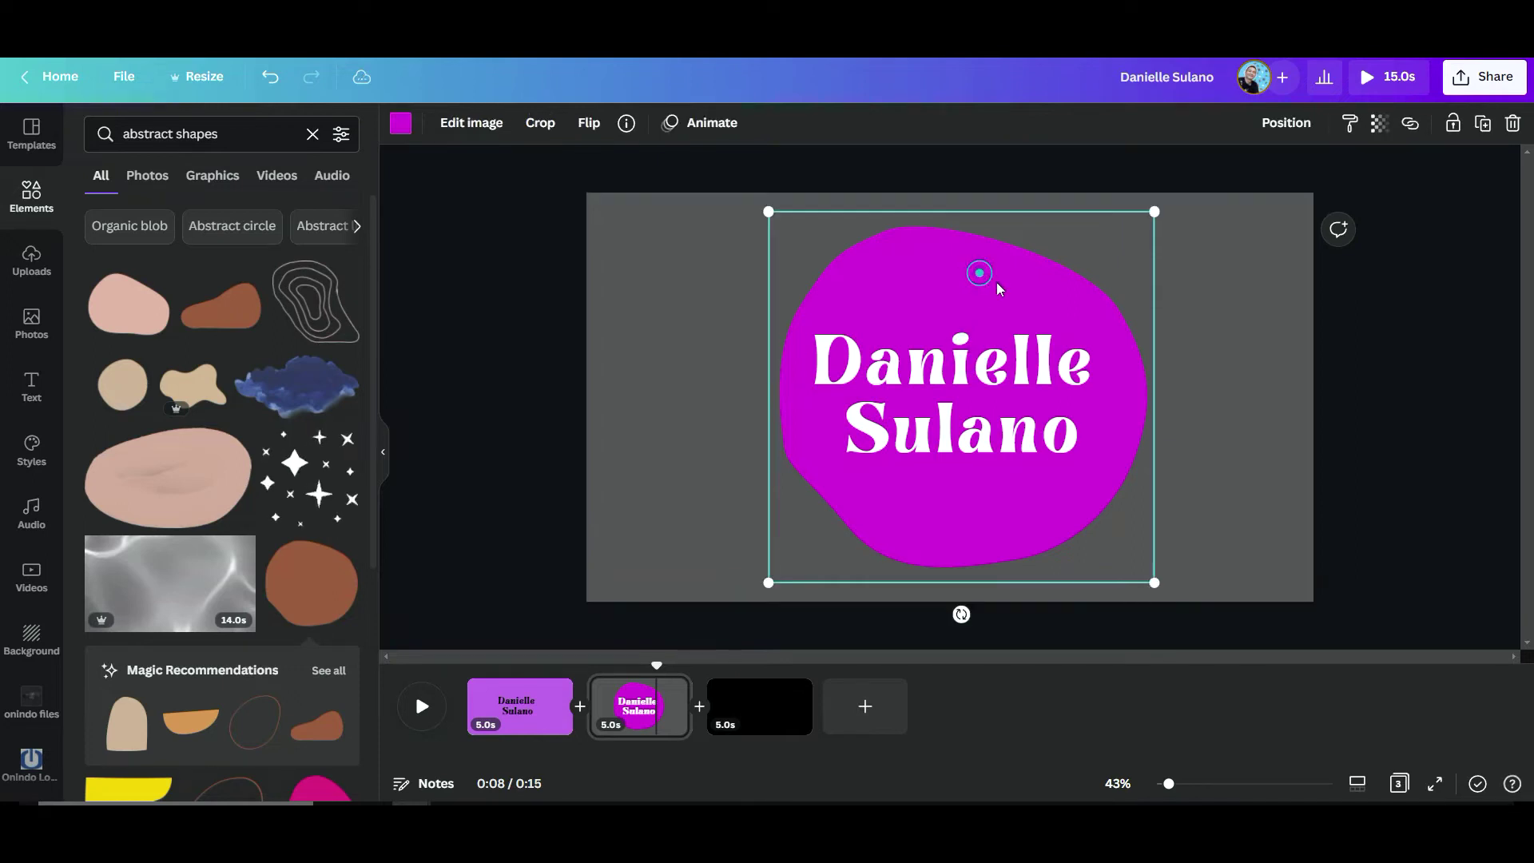
{"action": "left_click", "coordinate": [1054, 355], "text": "shift"}
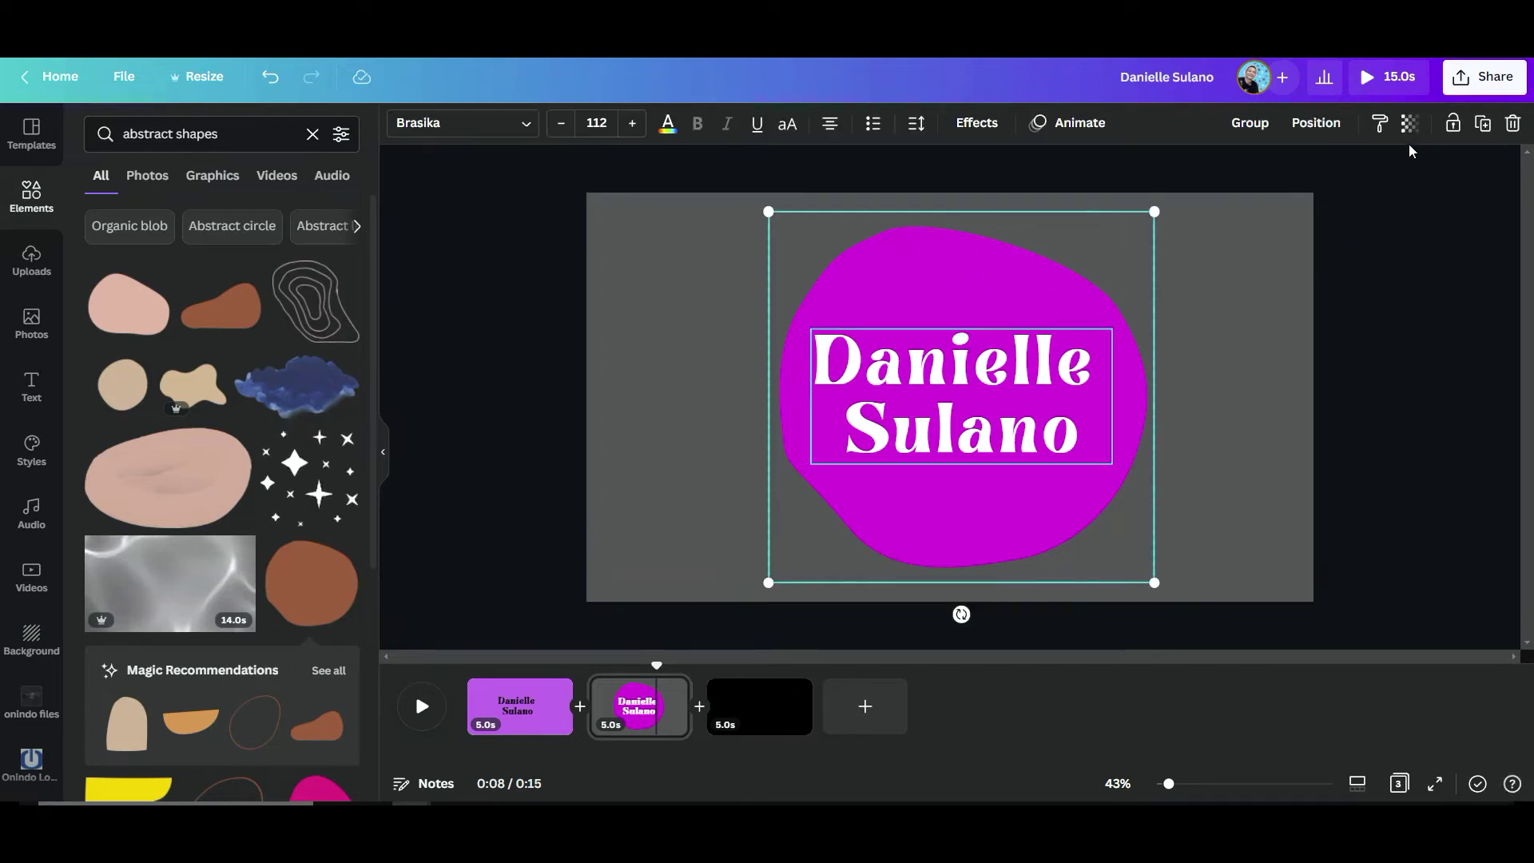
{"action": "left_click", "coordinate": [1260, 124]}
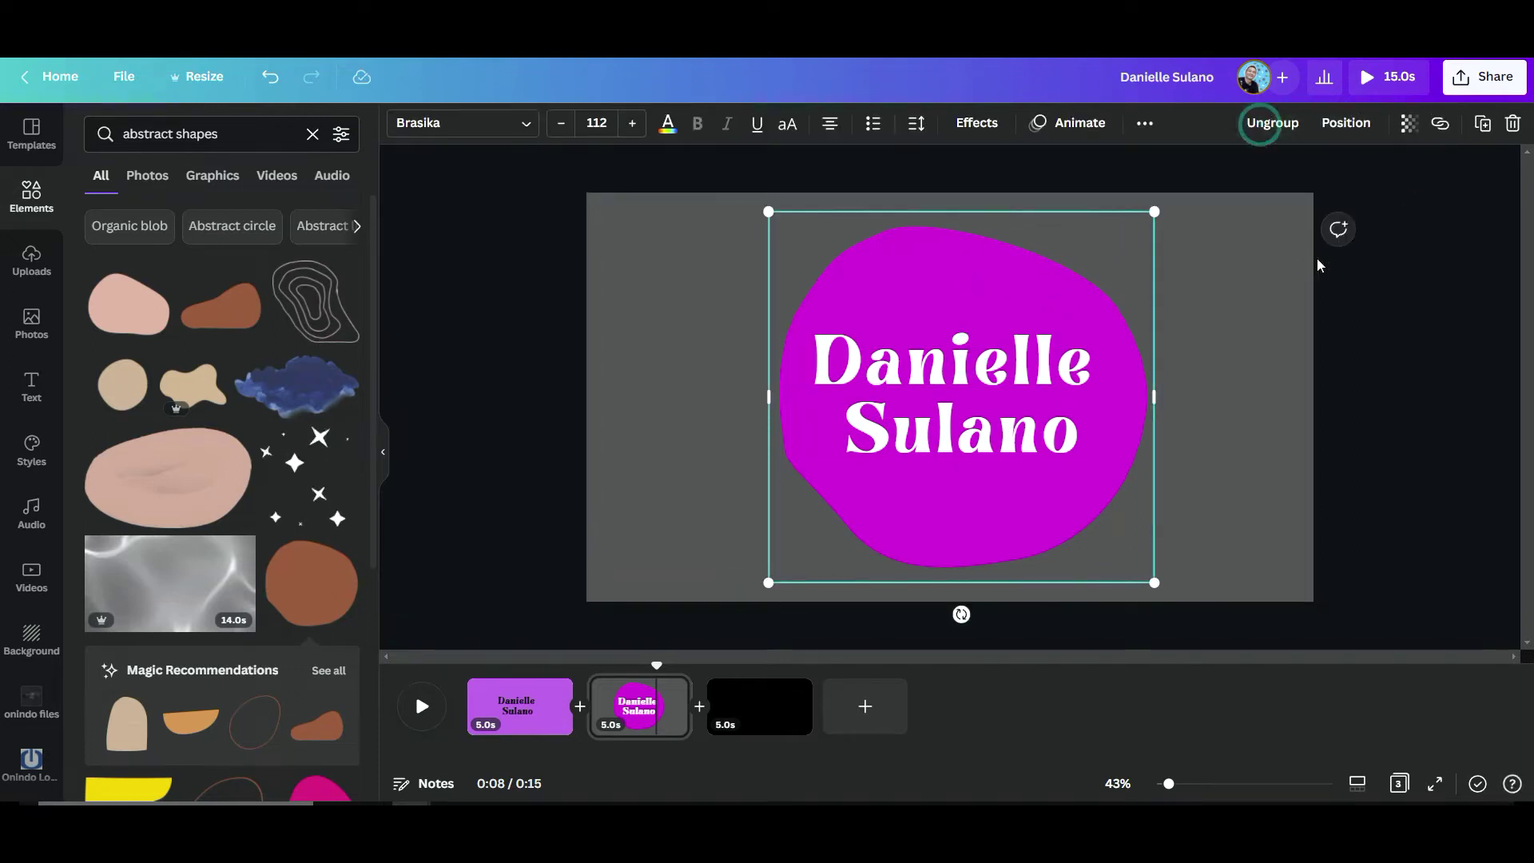
Export only Page 2 as a 1920 × 1080 PNG with a transparent background.
{"action": "left_click", "coordinate": [1484, 80]}
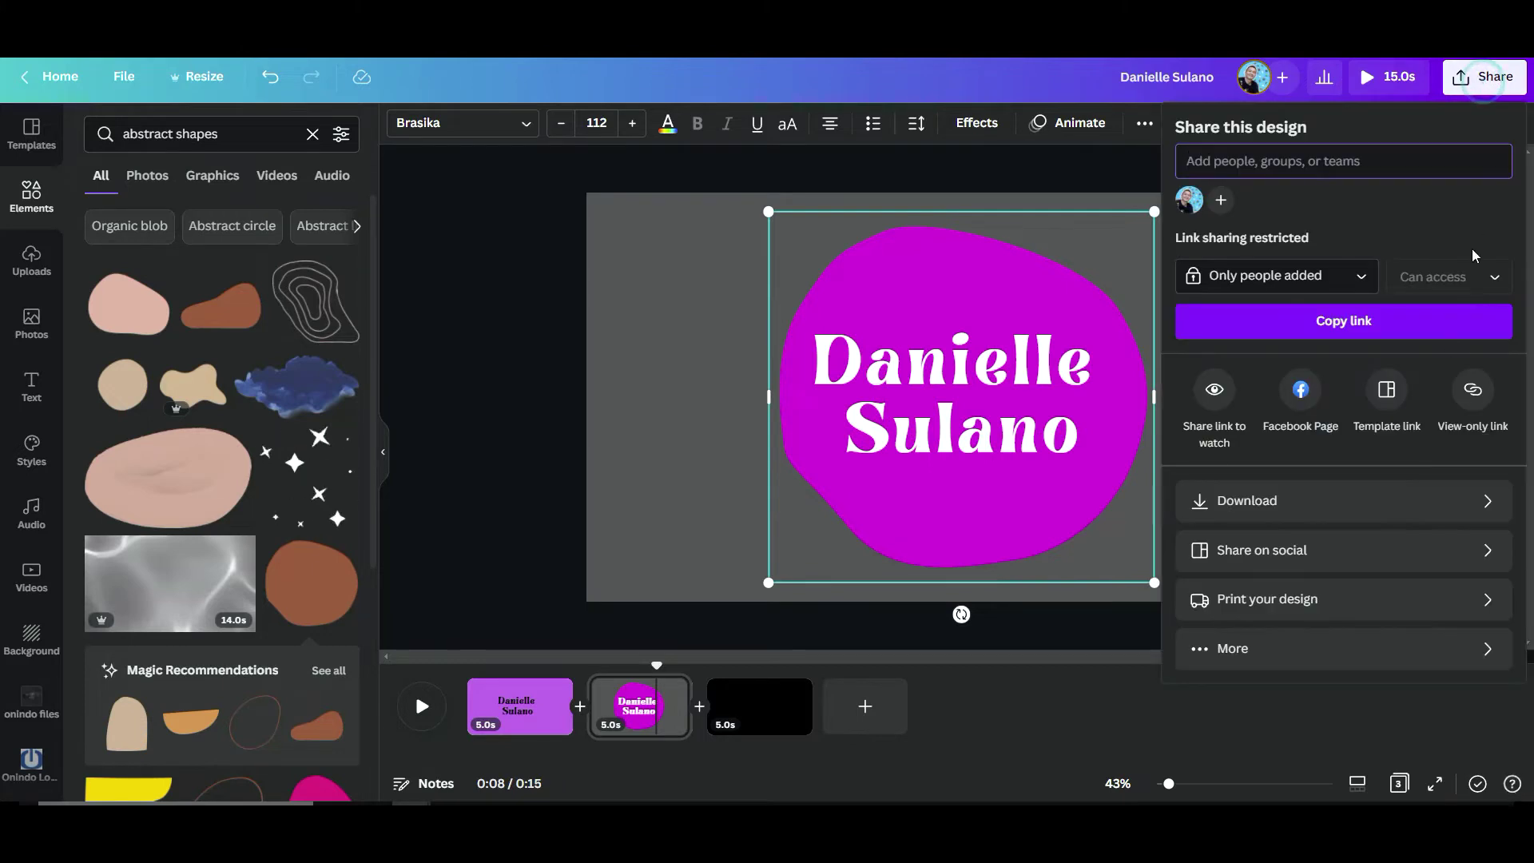
{"action": "left_click", "coordinate": [1416, 512]}
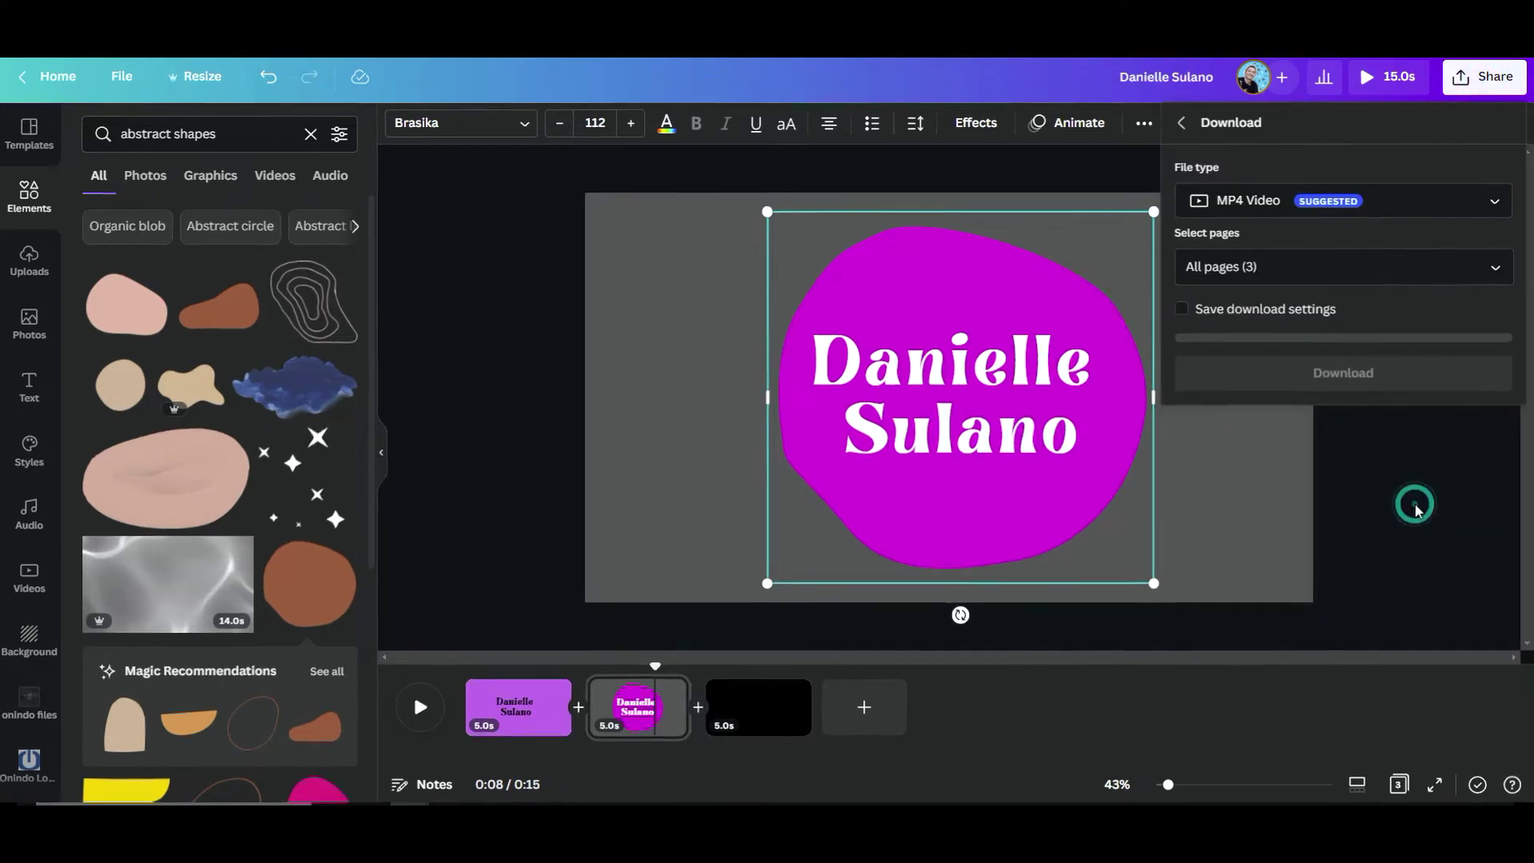
{"action": "left_click", "coordinate": [1480, 205]}
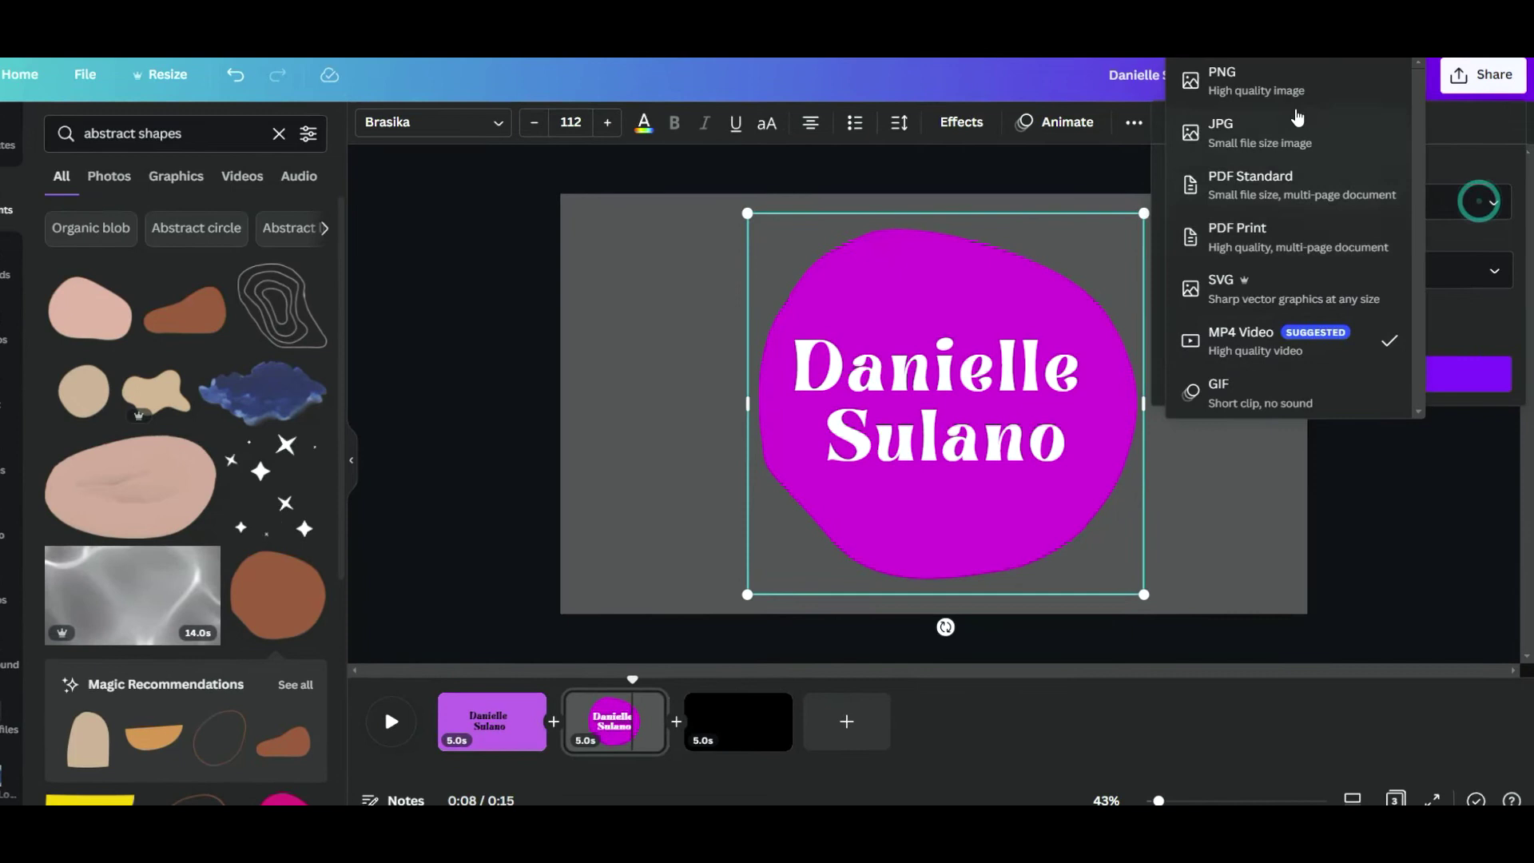
{"action": "left_click", "coordinate": [1281, 81]}
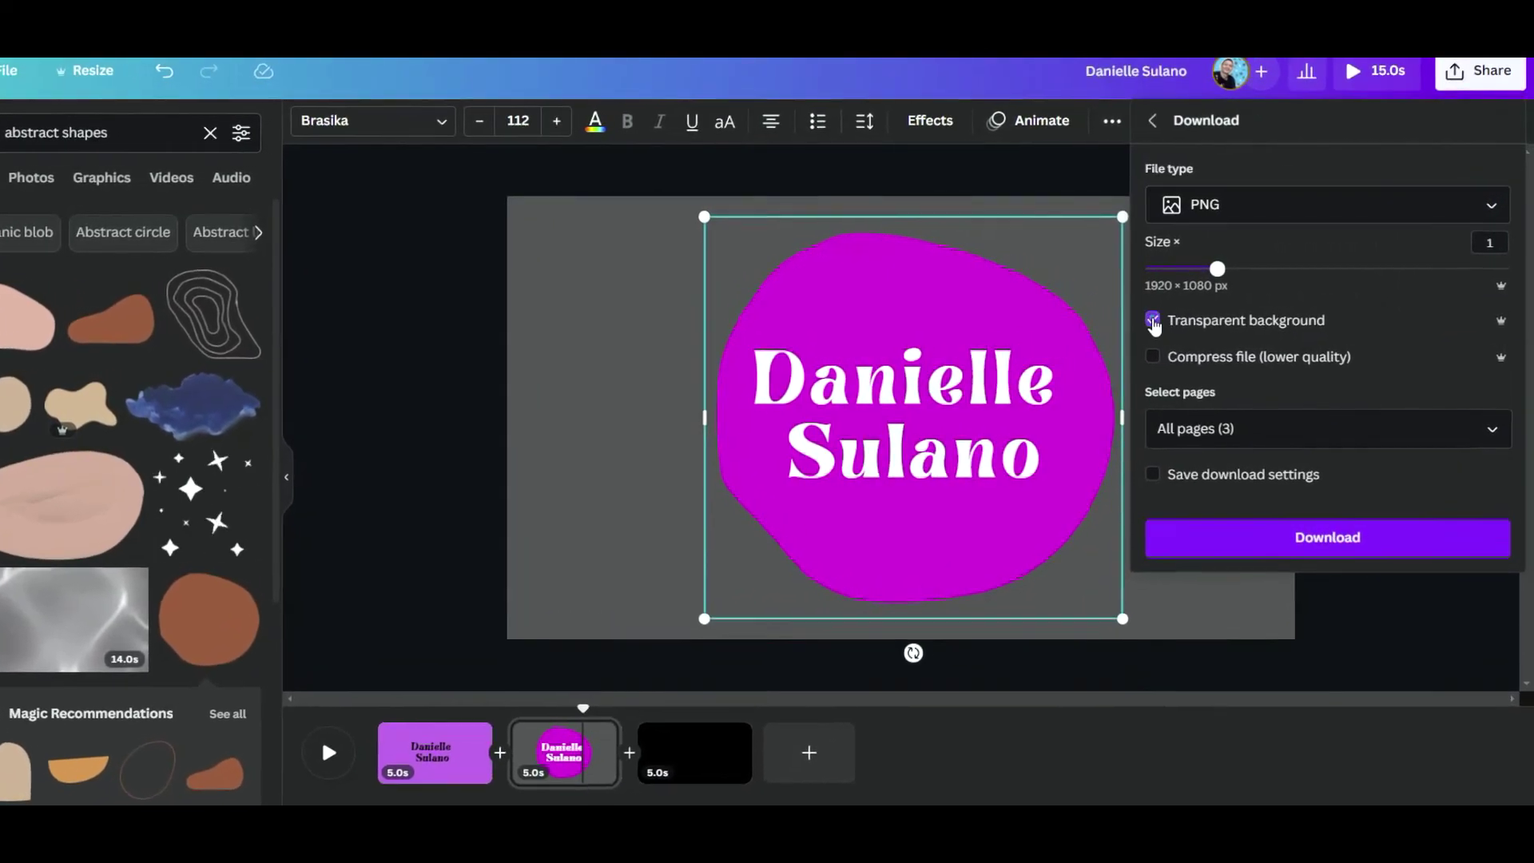
{"action": "left_click", "coordinate": [1155, 321]}
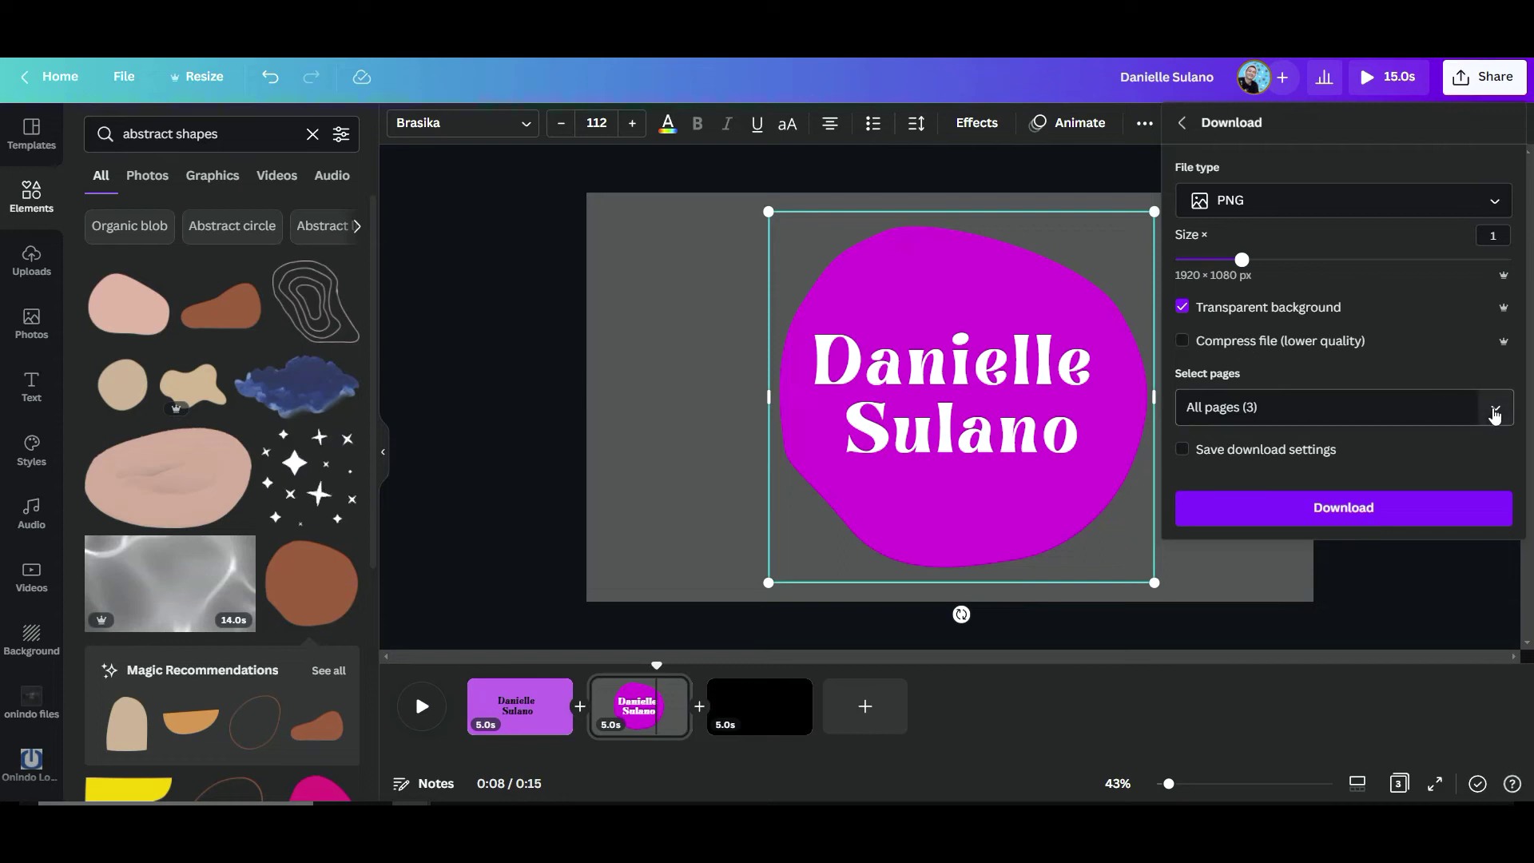
{"action": "left_click", "coordinate": [1494, 411]}
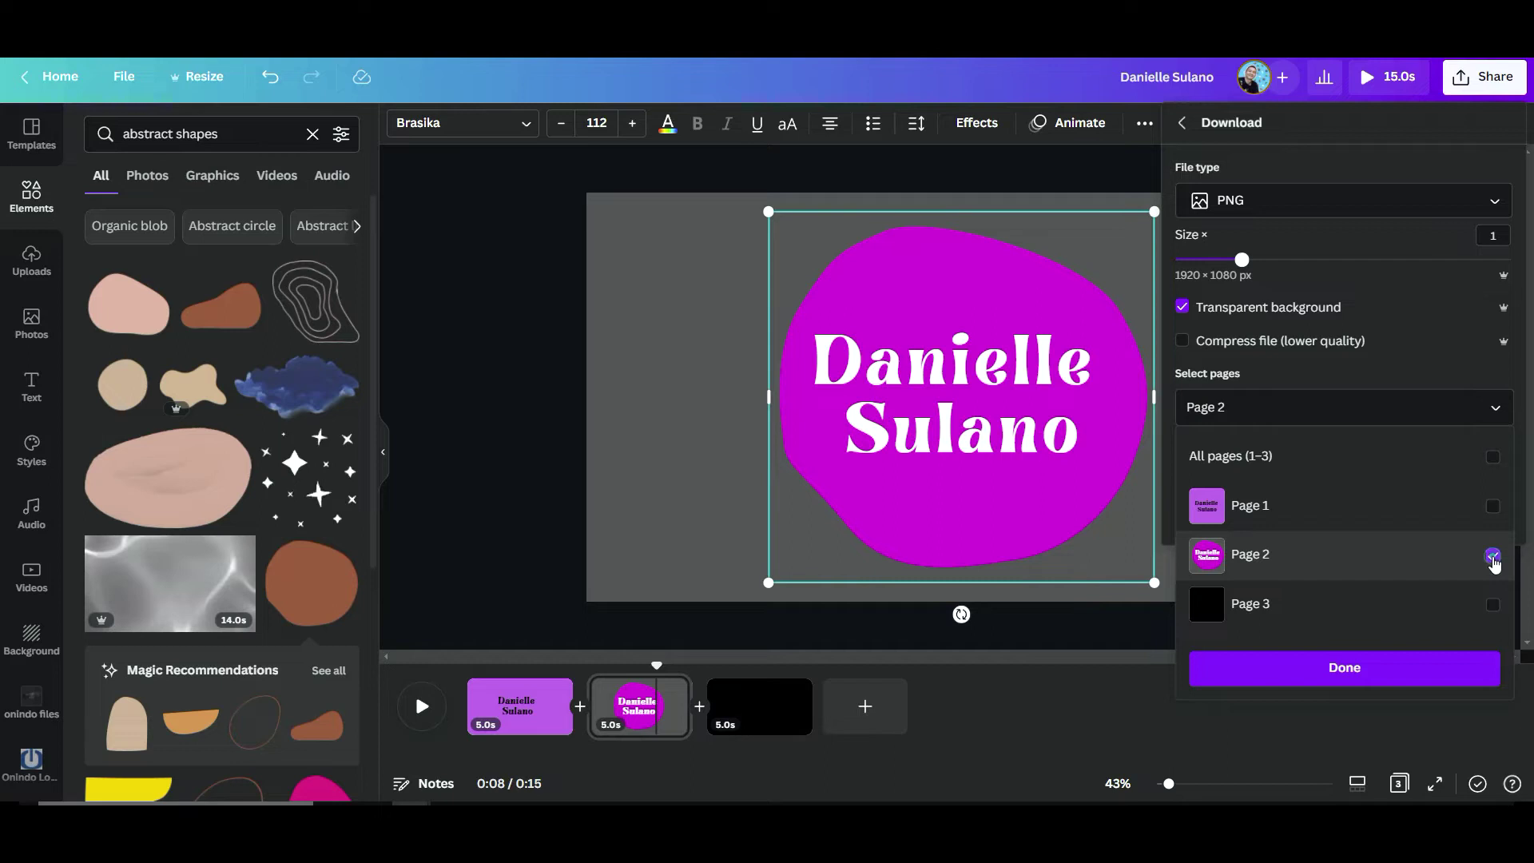
{"action": "left_click", "coordinate": [1464, 681]}
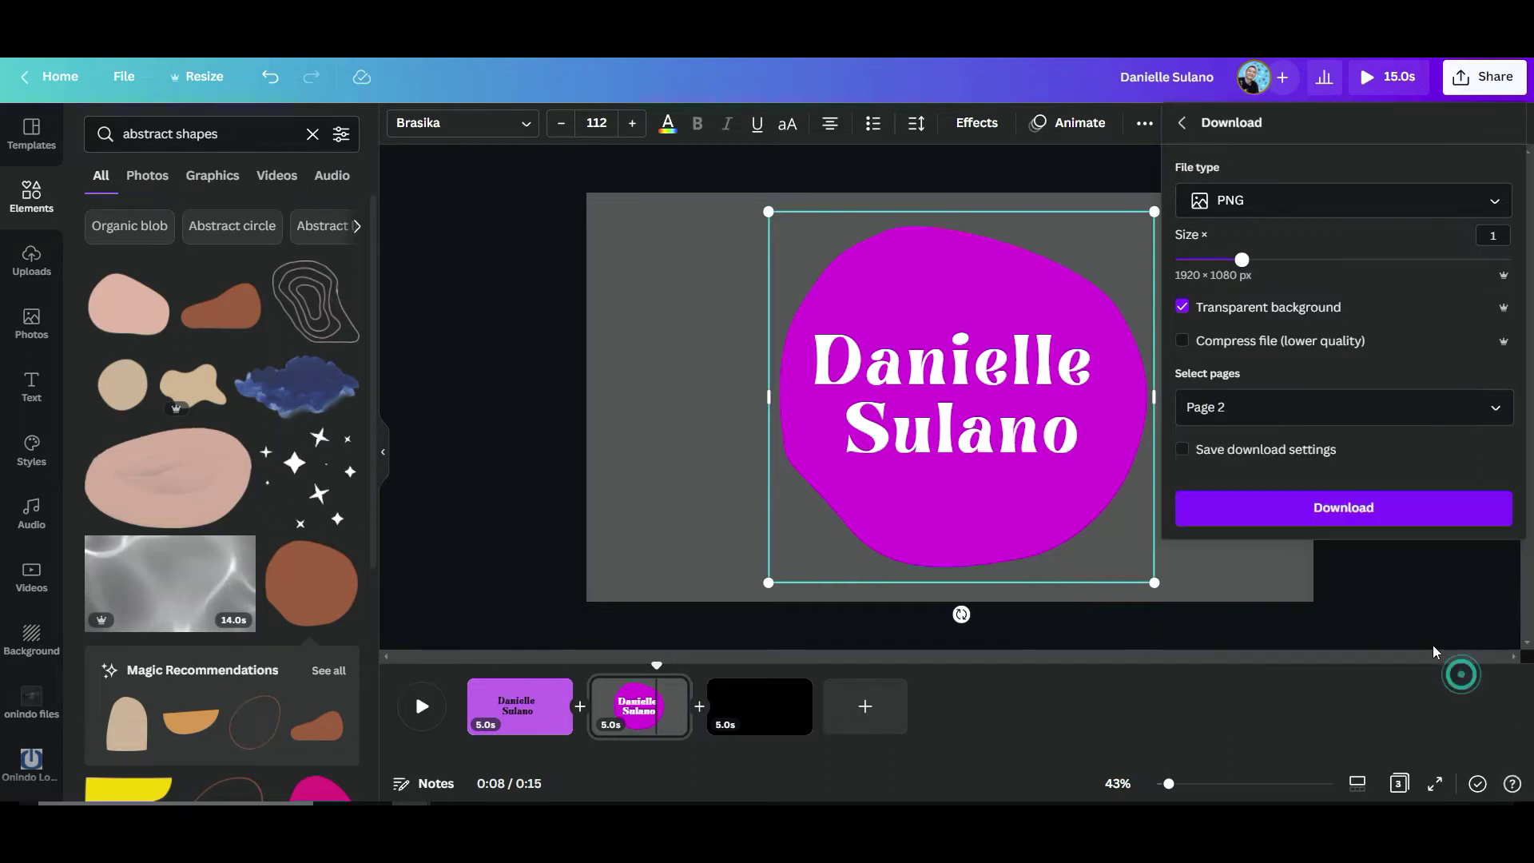
{"action": "left_click", "coordinate": [1362, 517]}
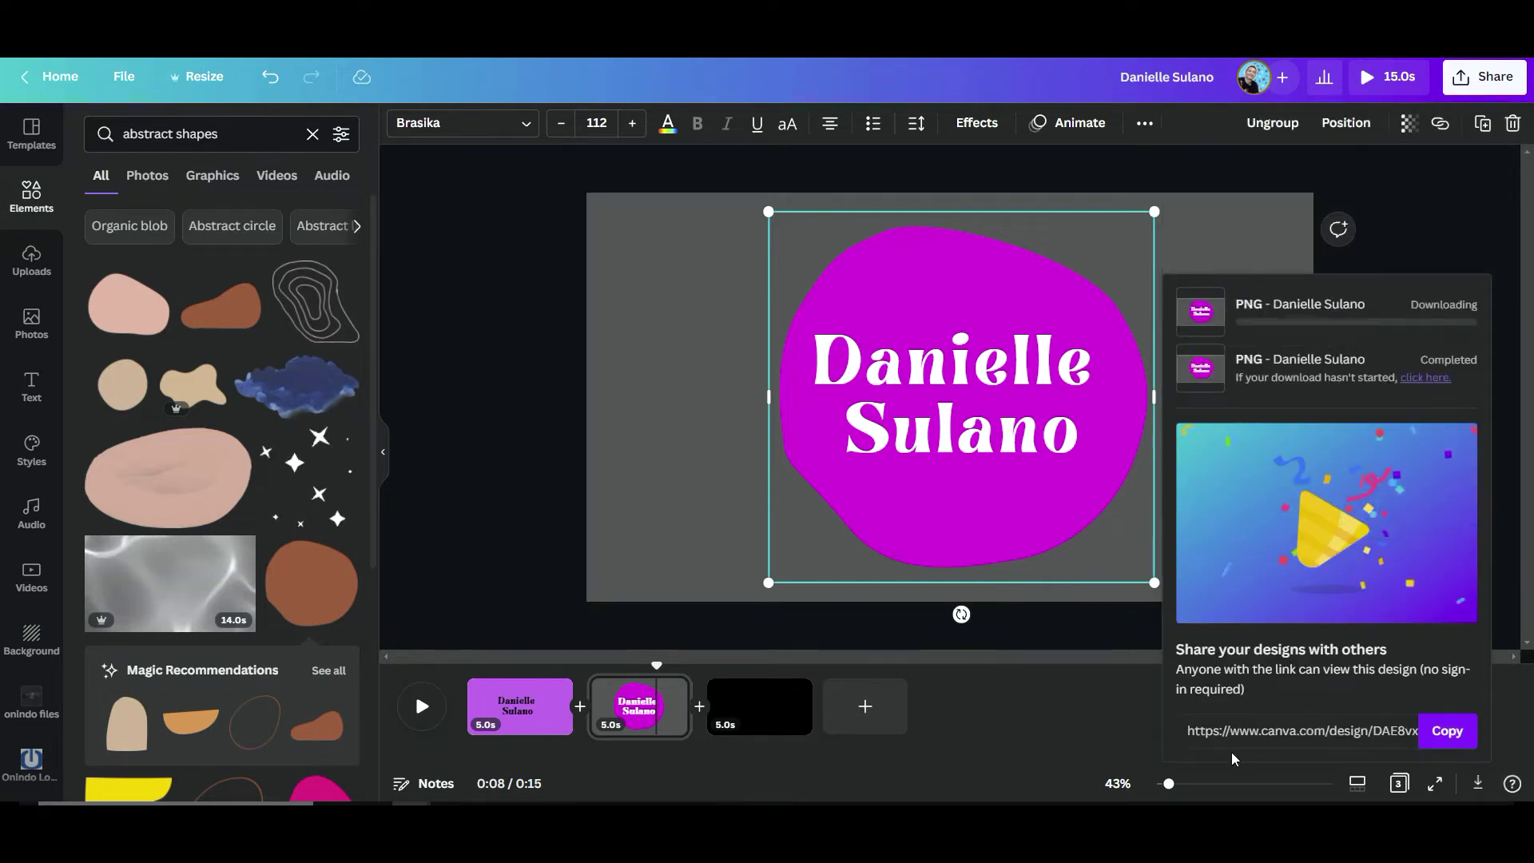
Switch to page 3 and set its background to red.
{"action": "left_click", "coordinate": [759, 724]}
{"action": "left_click", "coordinate": [759, 724]}
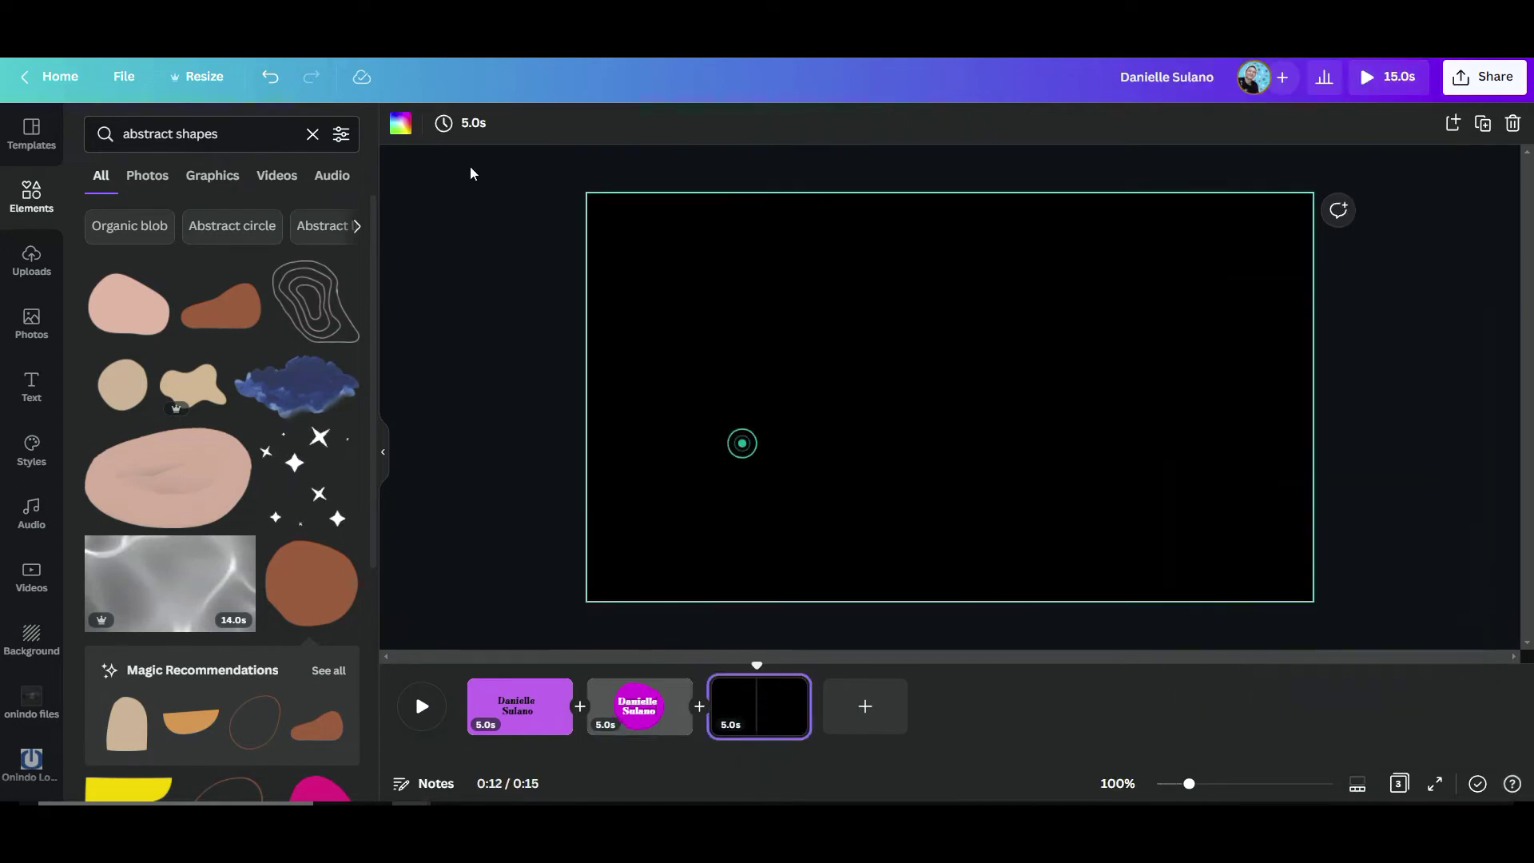
{"action": "left_click", "coordinate": [400, 126]}
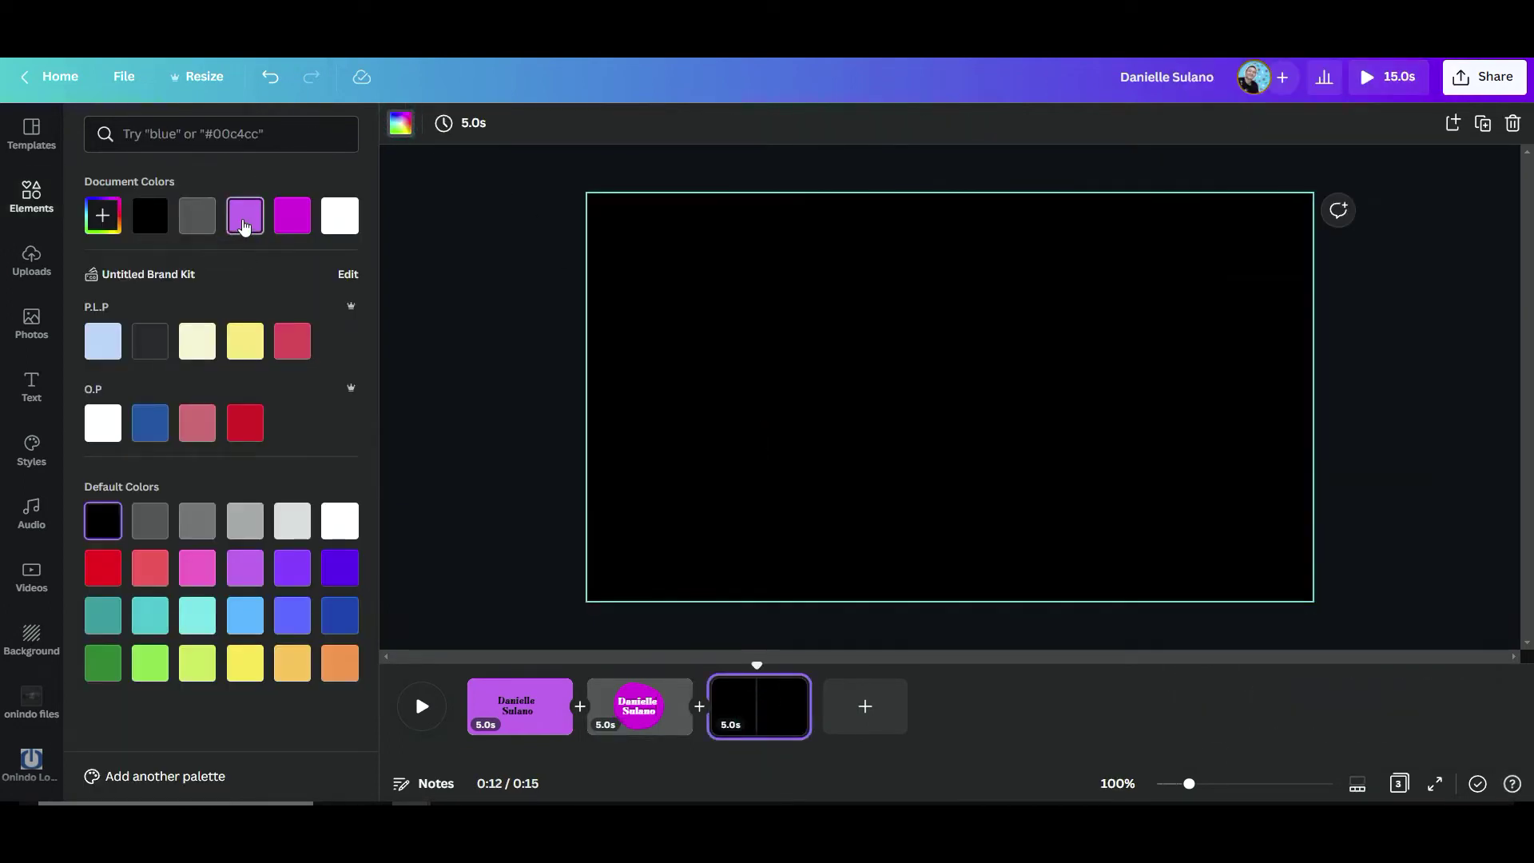
{"action": "left_click", "coordinate": [292, 341]}
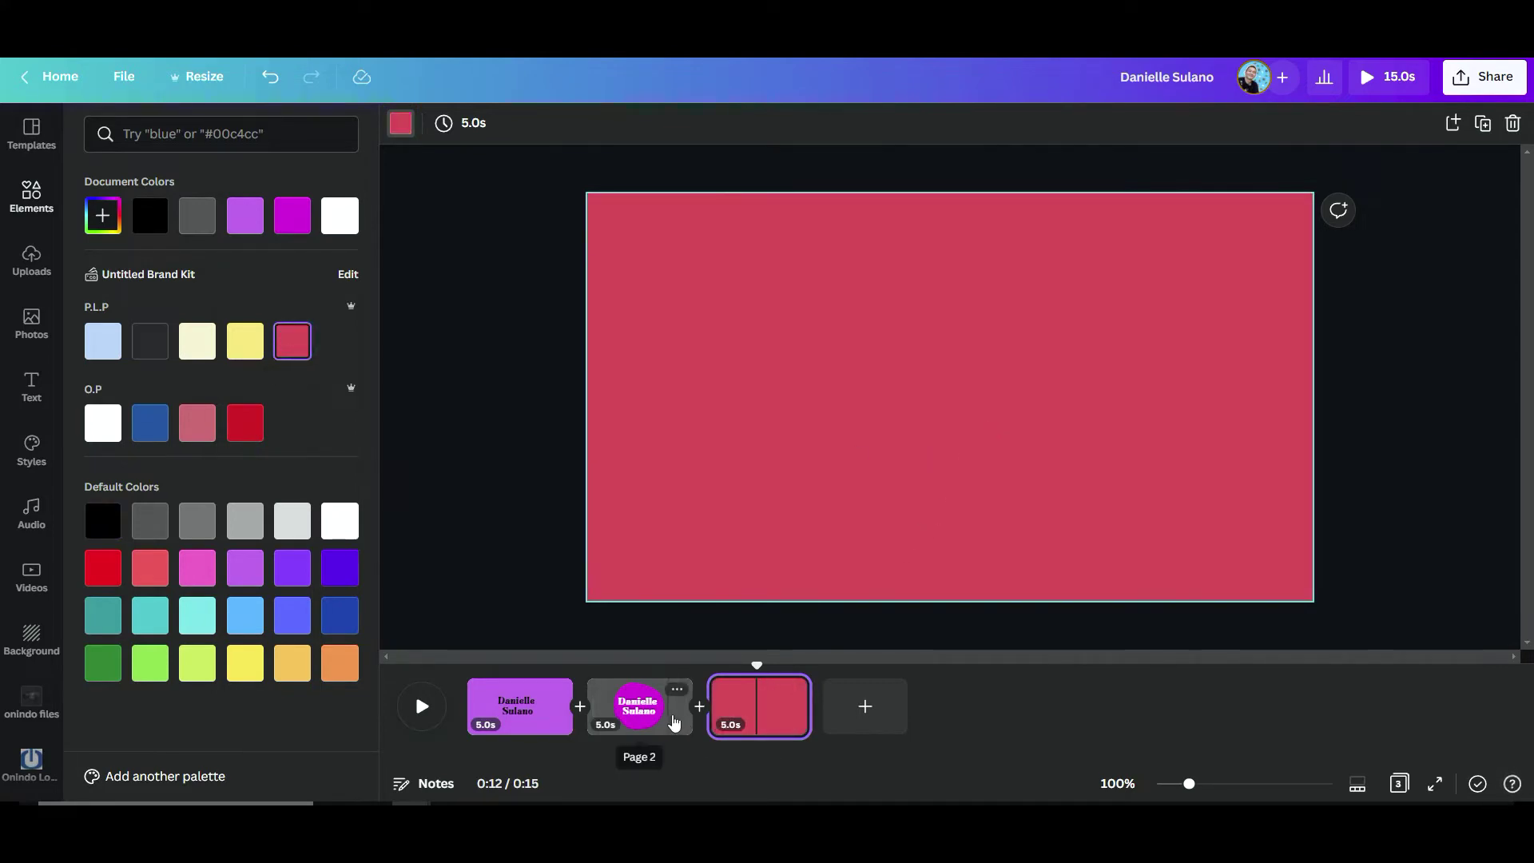
Trash the old name upload, upload the new name PNG, and place it on page 3.
{"action": "left_click", "coordinate": [31, 259]}
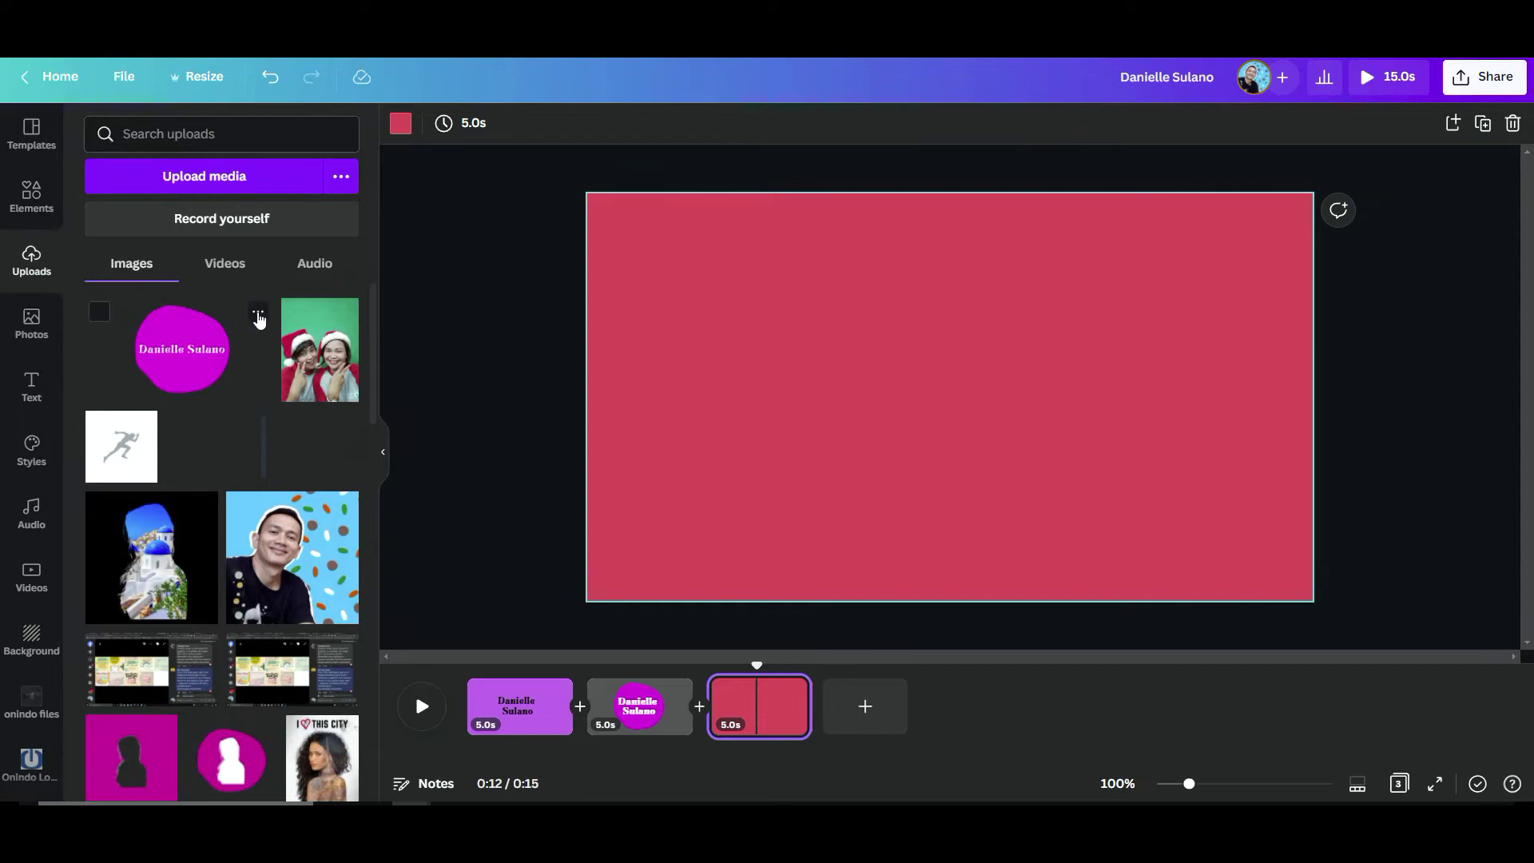
{"action": "left_click", "coordinate": [258, 314]}
{"action": "left_click", "coordinate": [315, 521]}
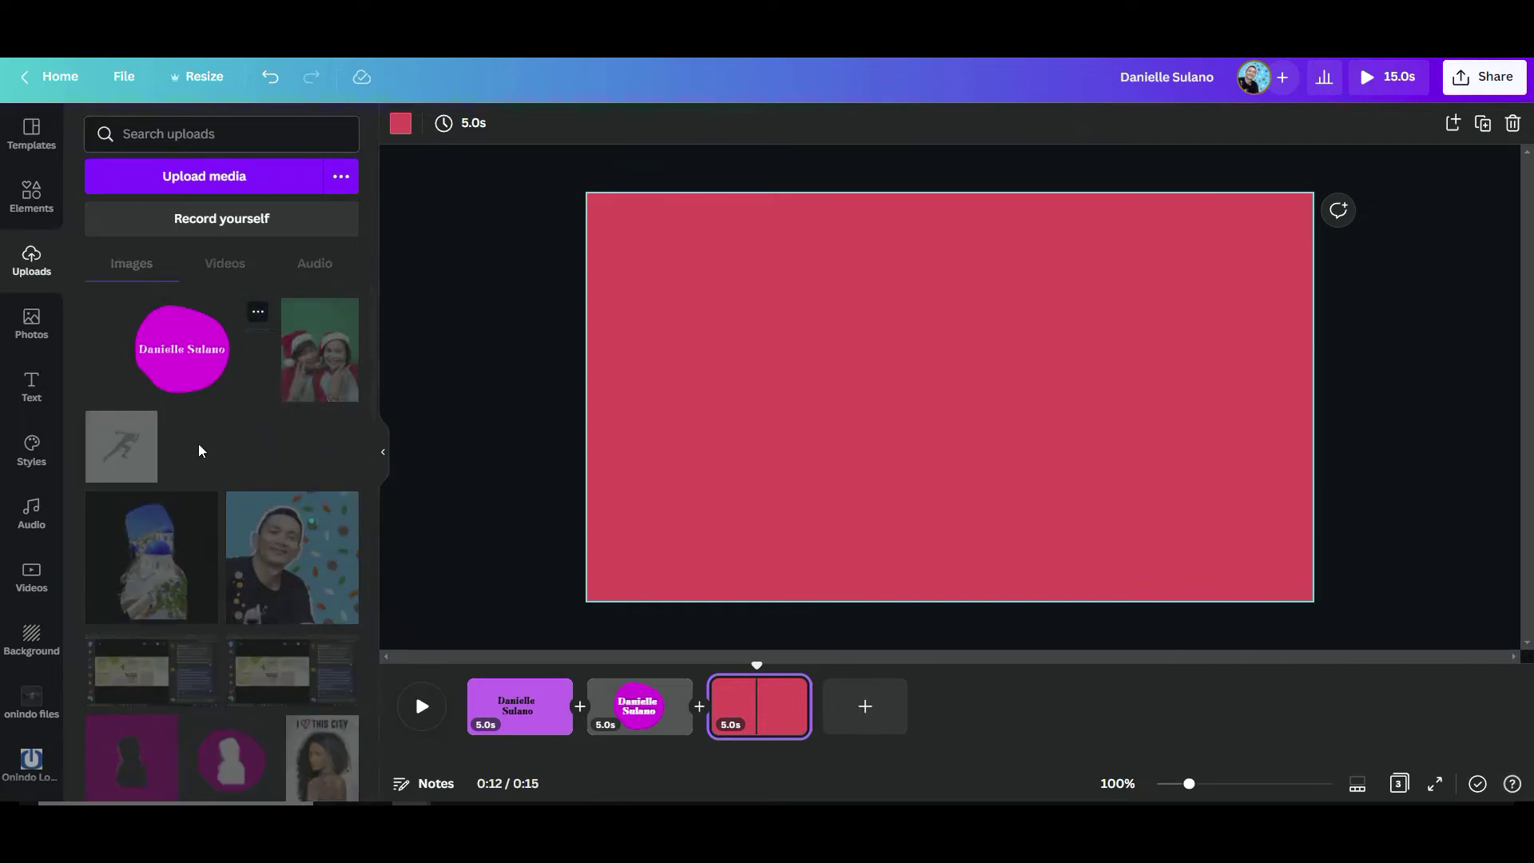
{"action": "left_click", "coordinate": [189, 175]}
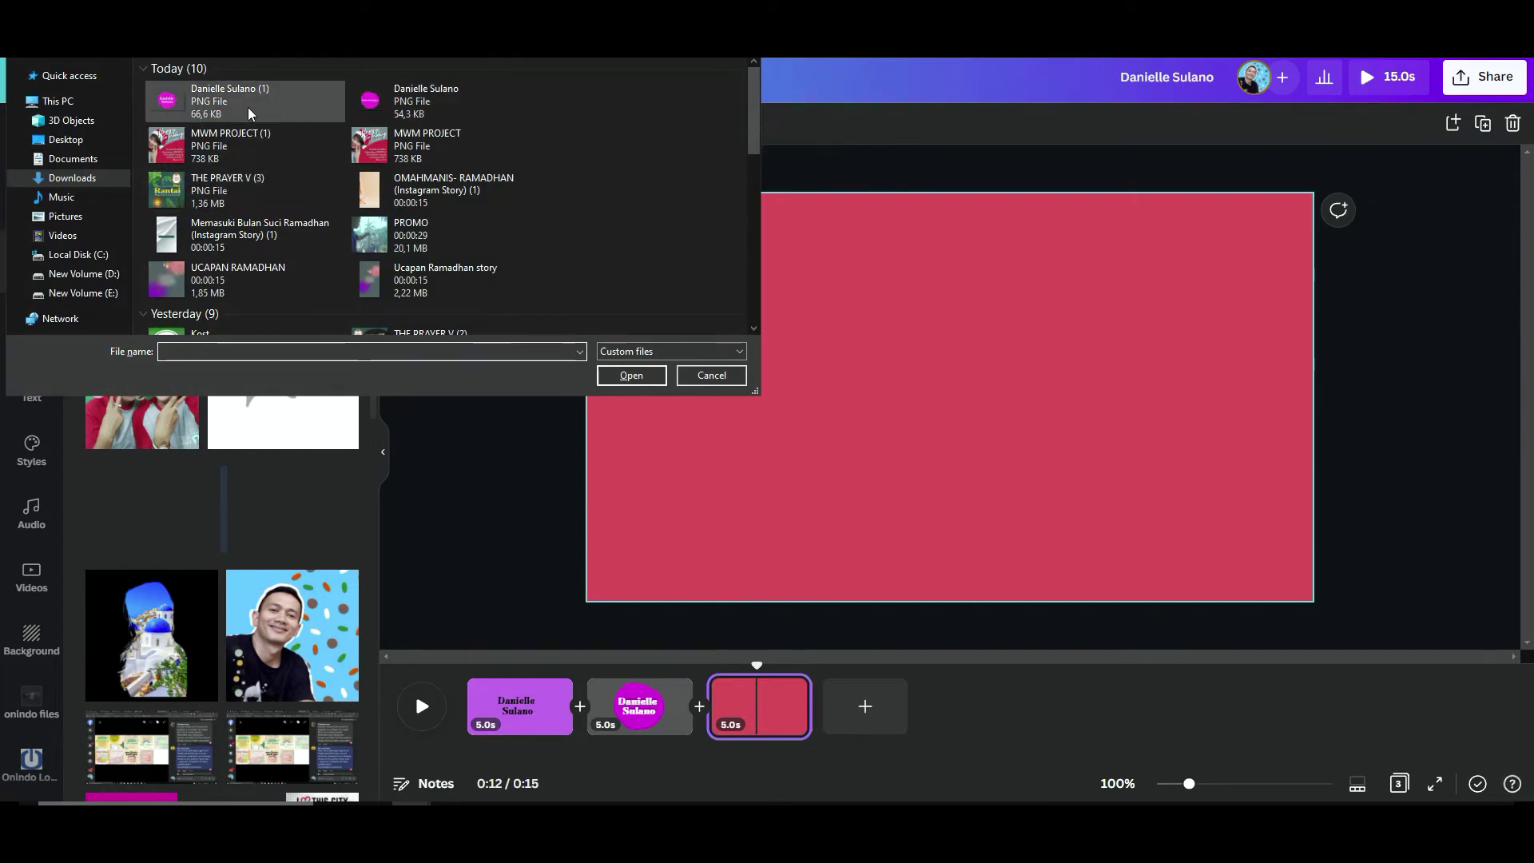
{"action": "left_click", "coordinate": [247, 107]}
{"action": "left_click", "coordinate": [631, 376]}
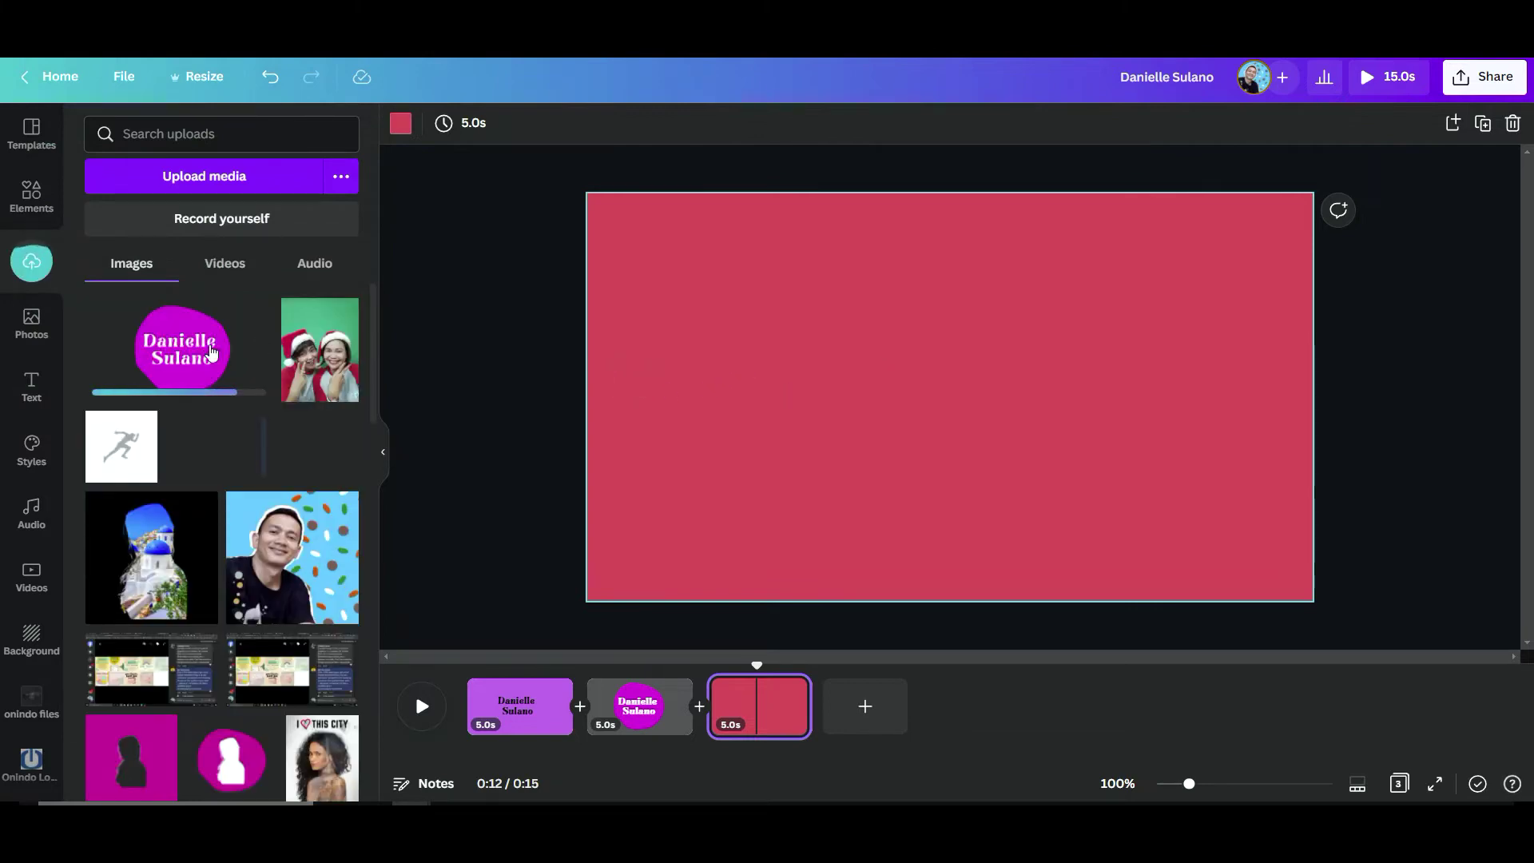
{"action": "left_click", "coordinate": [185, 355]}
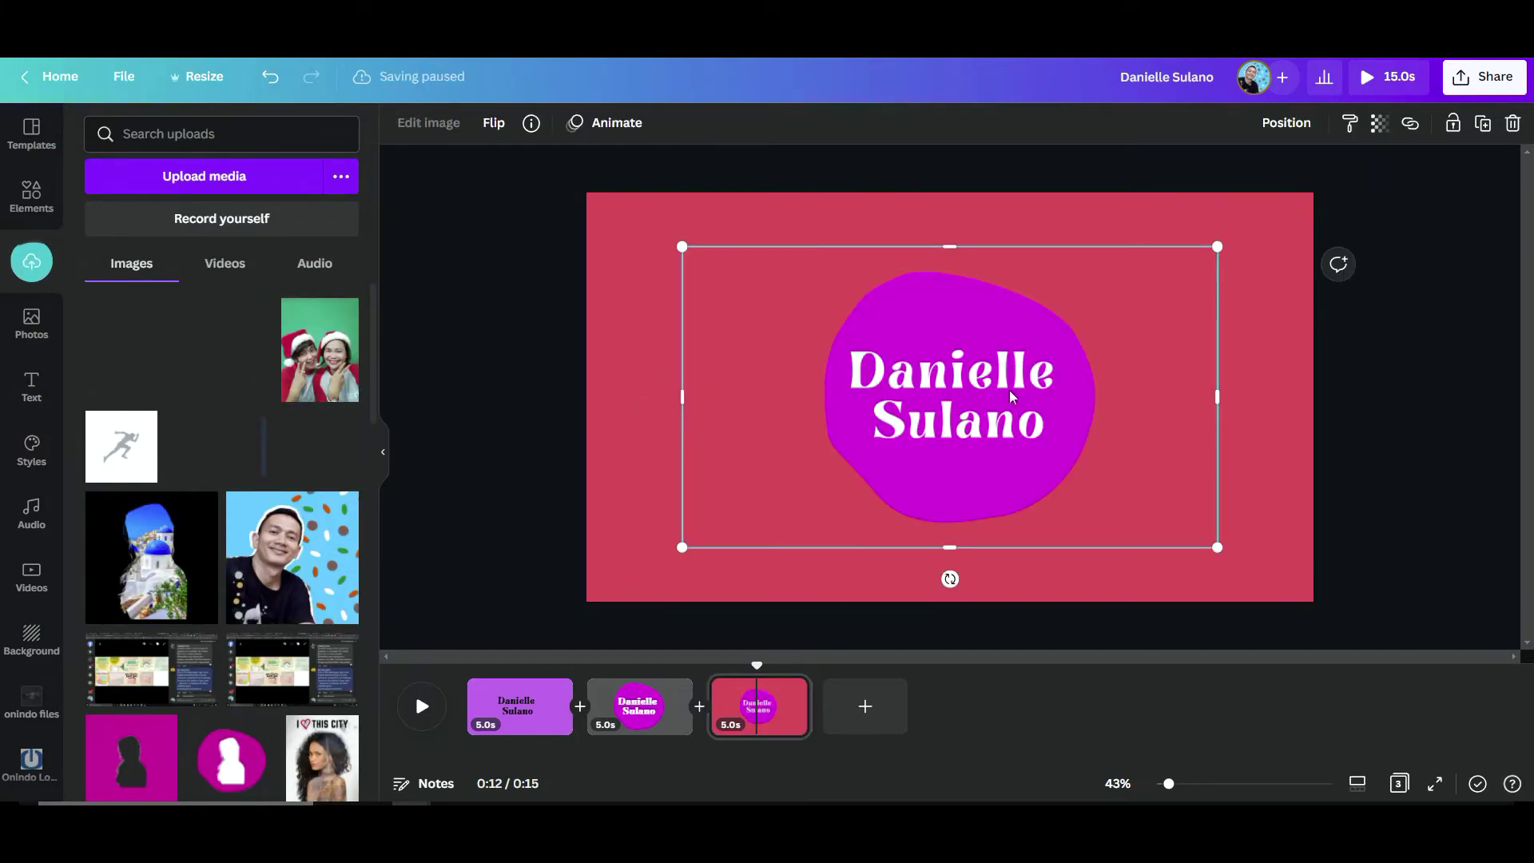
Change the page 3 background to dark gray.
{"action": "left_click", "coordinate": [611, 214]}
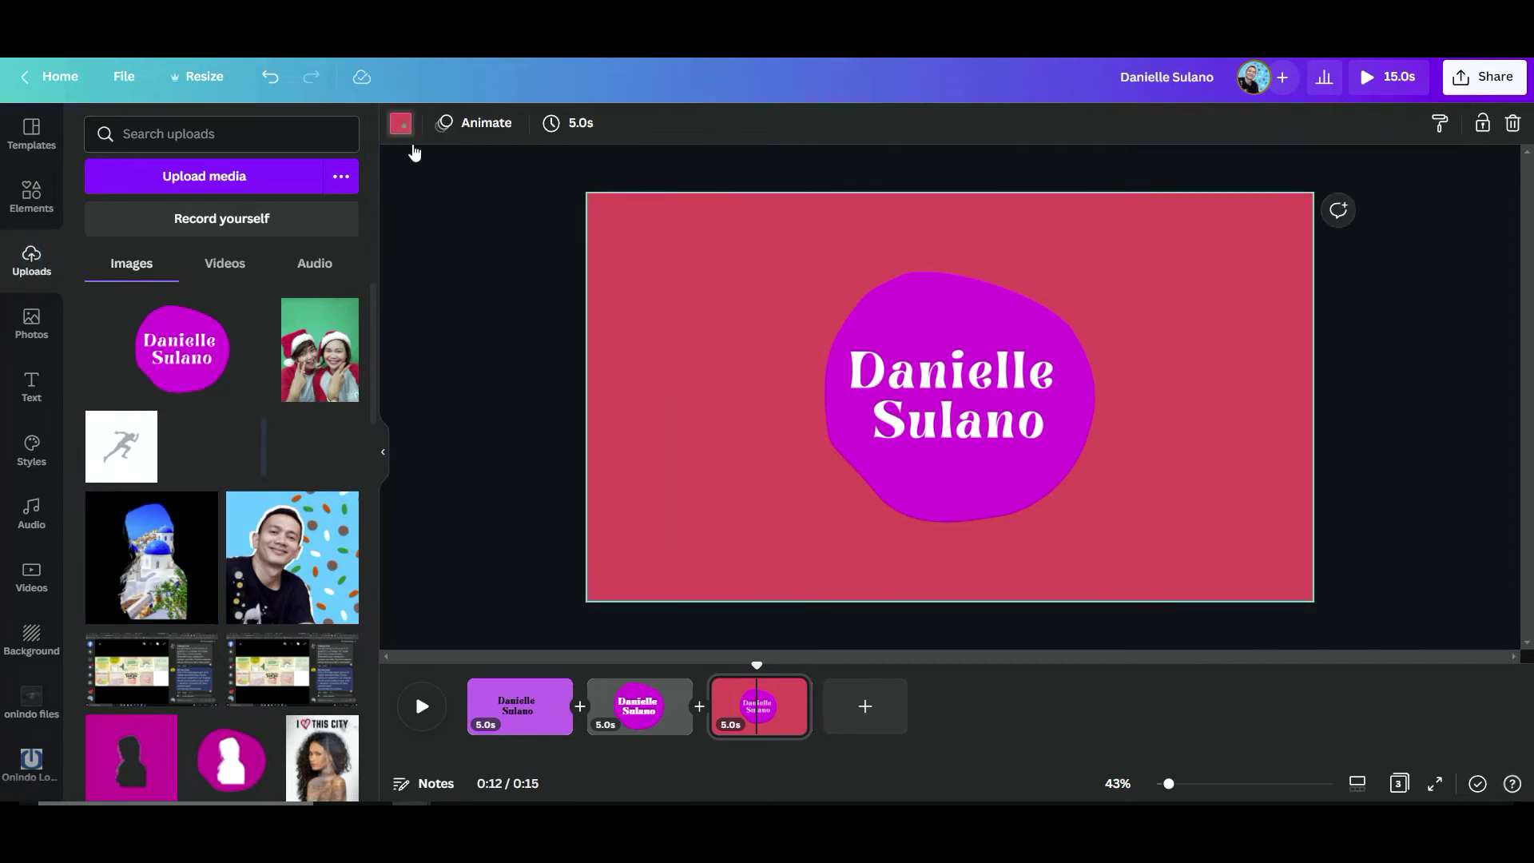
{"action": "left_click", "coordinate": [404, 124]}
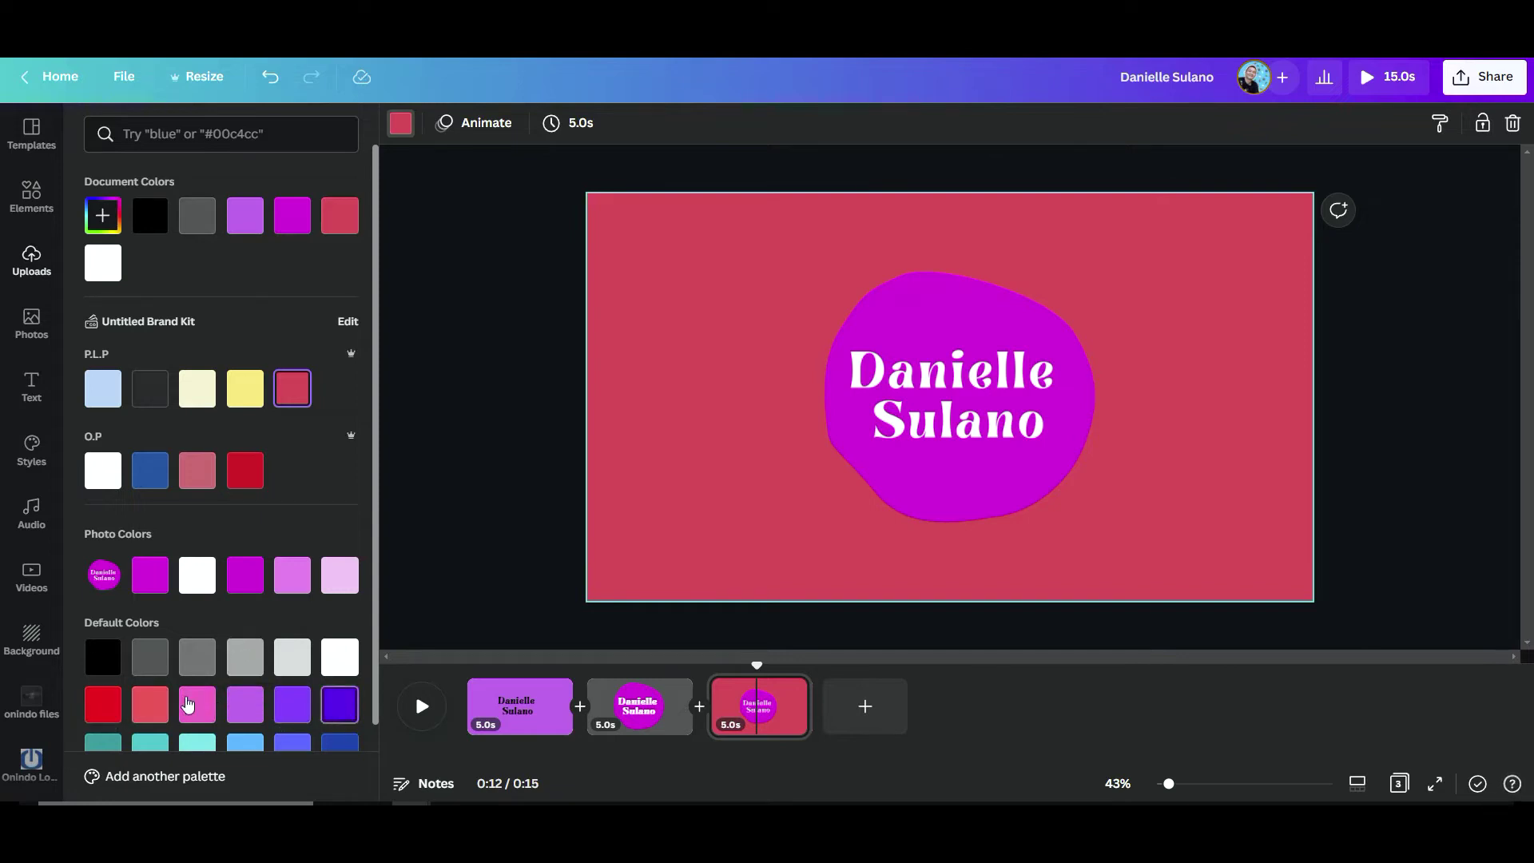
{"action": "left_click", "coordinate": [154, 660]}
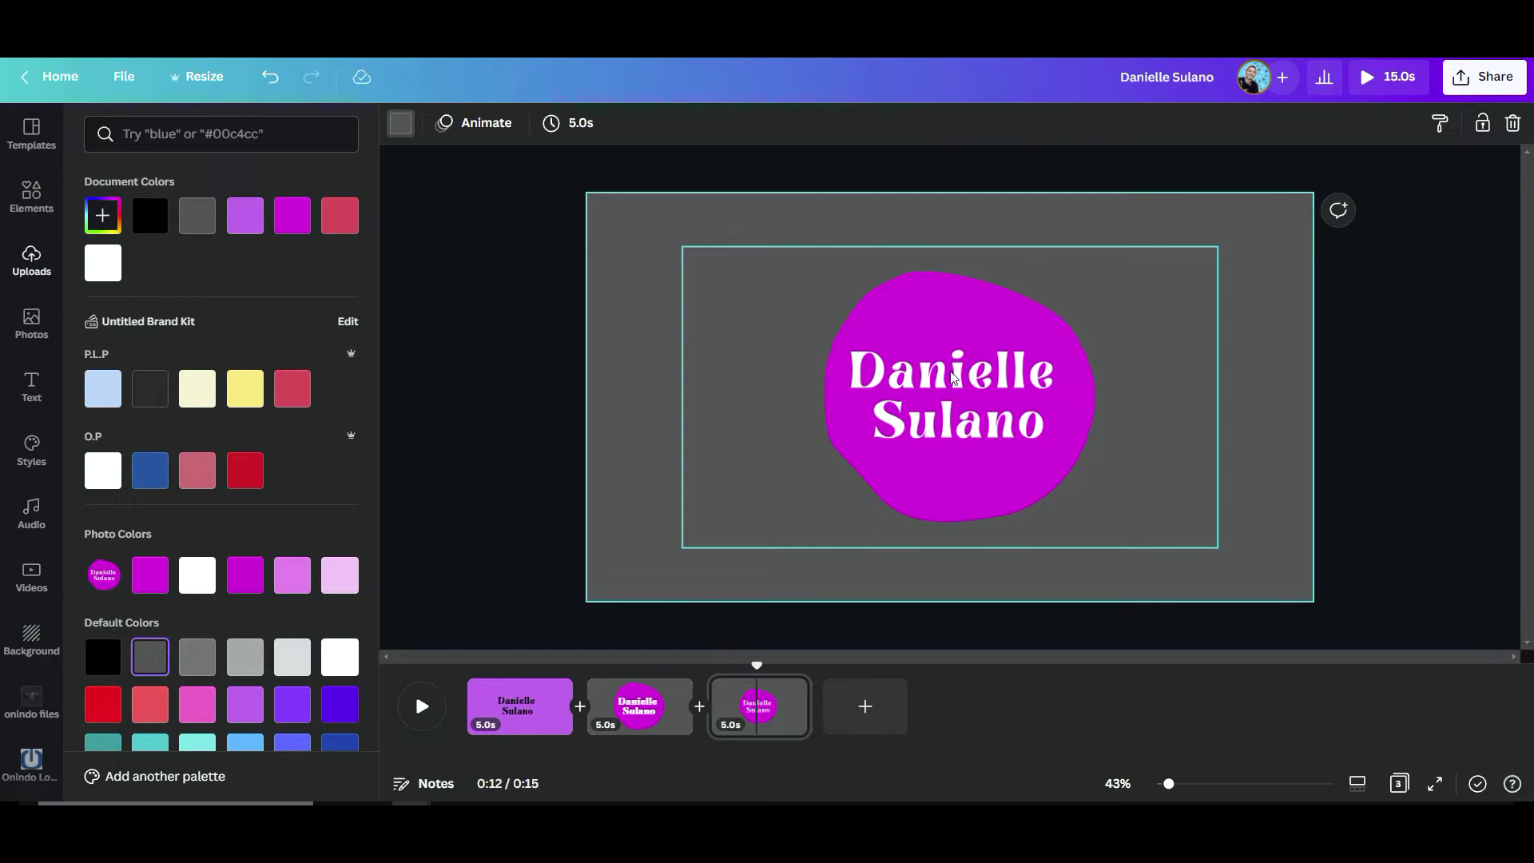
Crop both sides of the blob image, nudge it left, and apply the background removal.
{"action": "left_click", "coordinate": [1025, 382]}
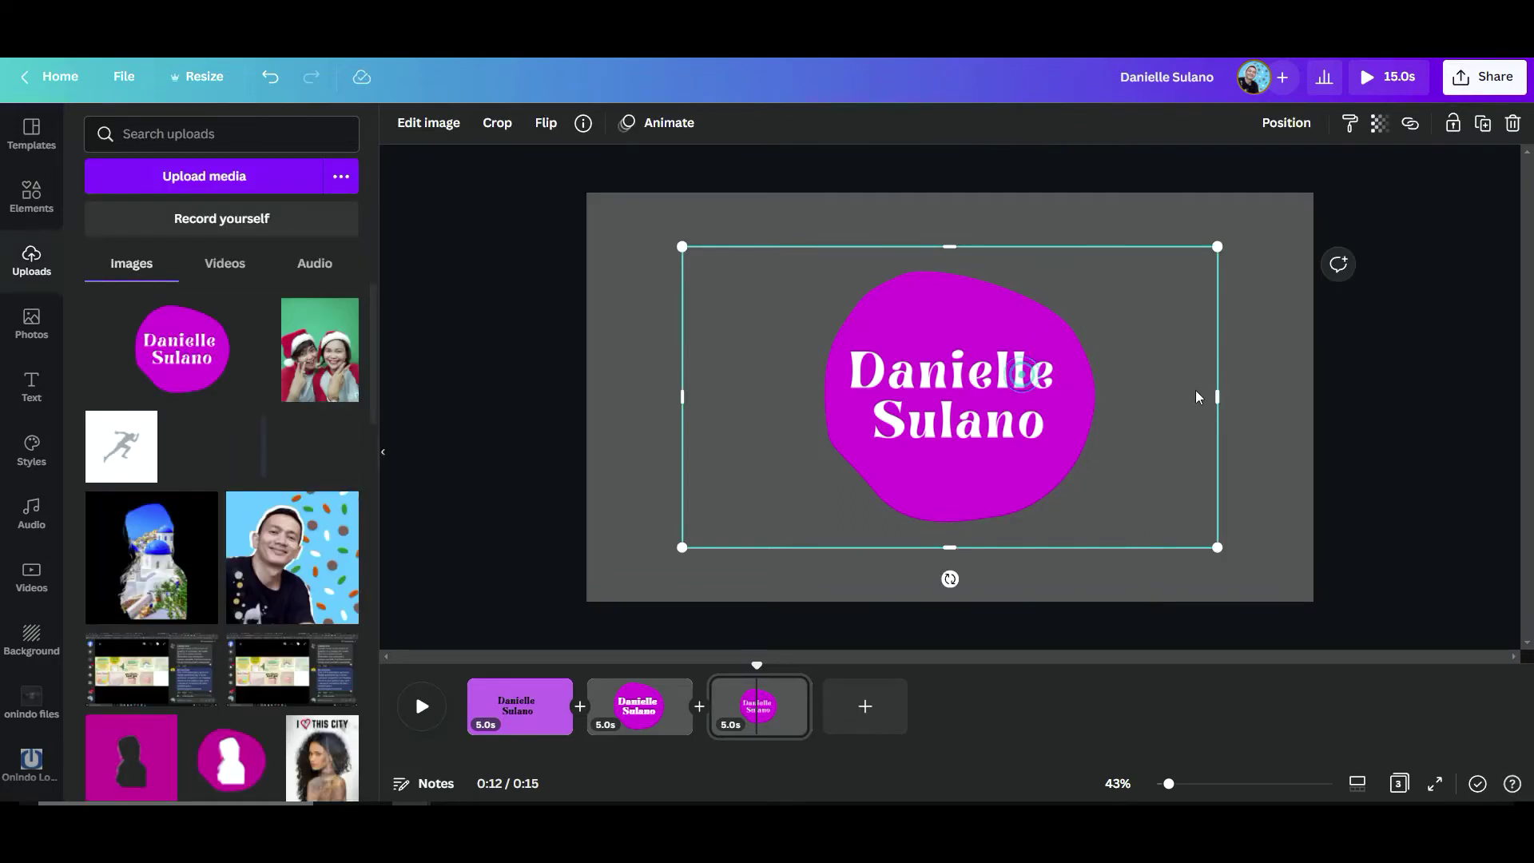
{"action": "left_click_drag", "start_coordinate": [1215, 397], "coordinate": [1148, 397]}
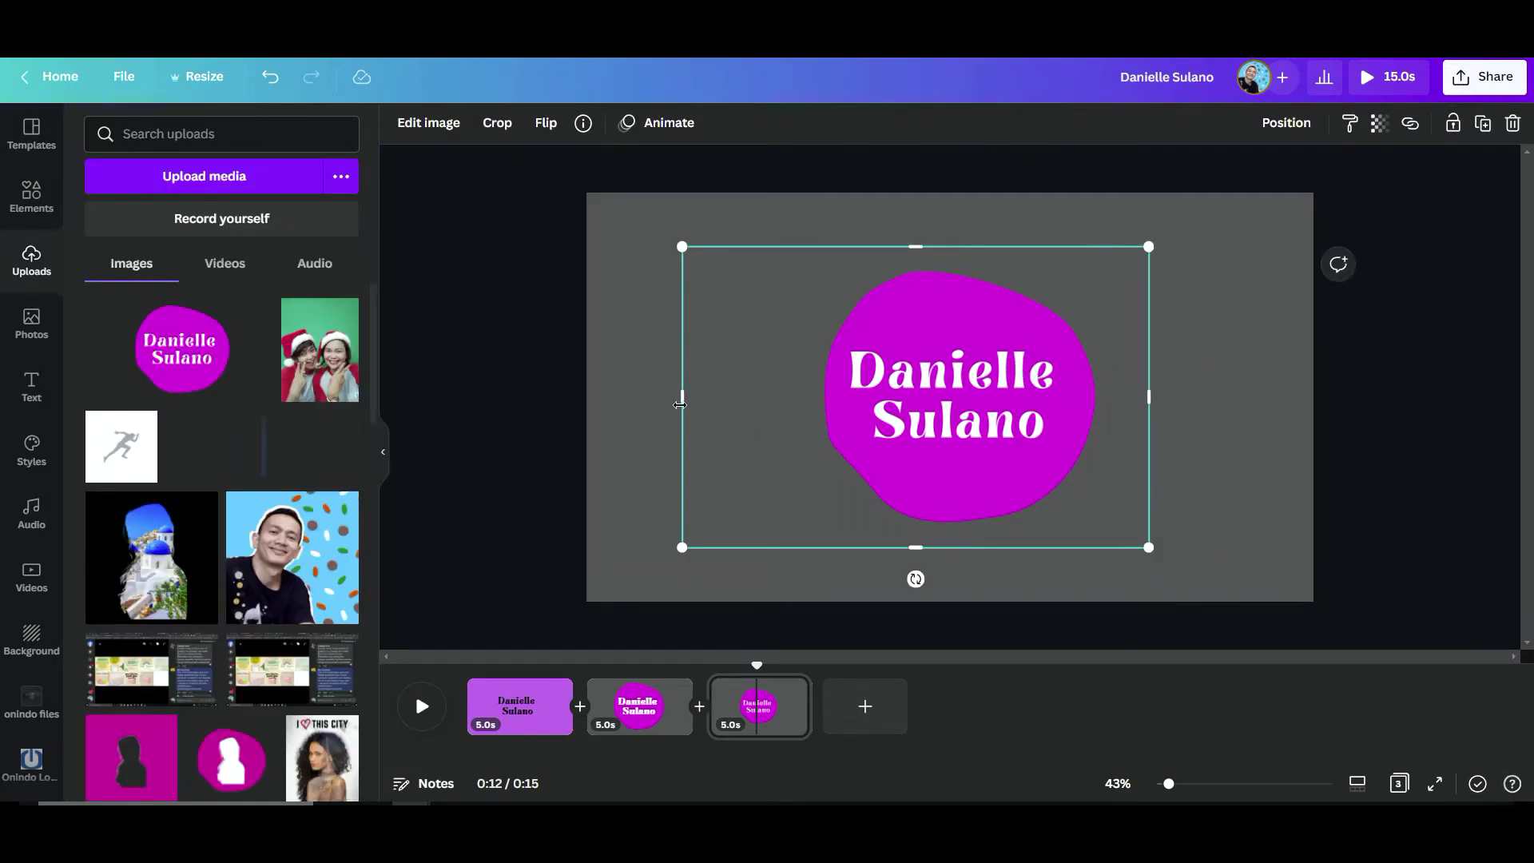
{"action": "left_click_drag", "start_coordinate": [681, 397], "coordinate": [780, 401]}
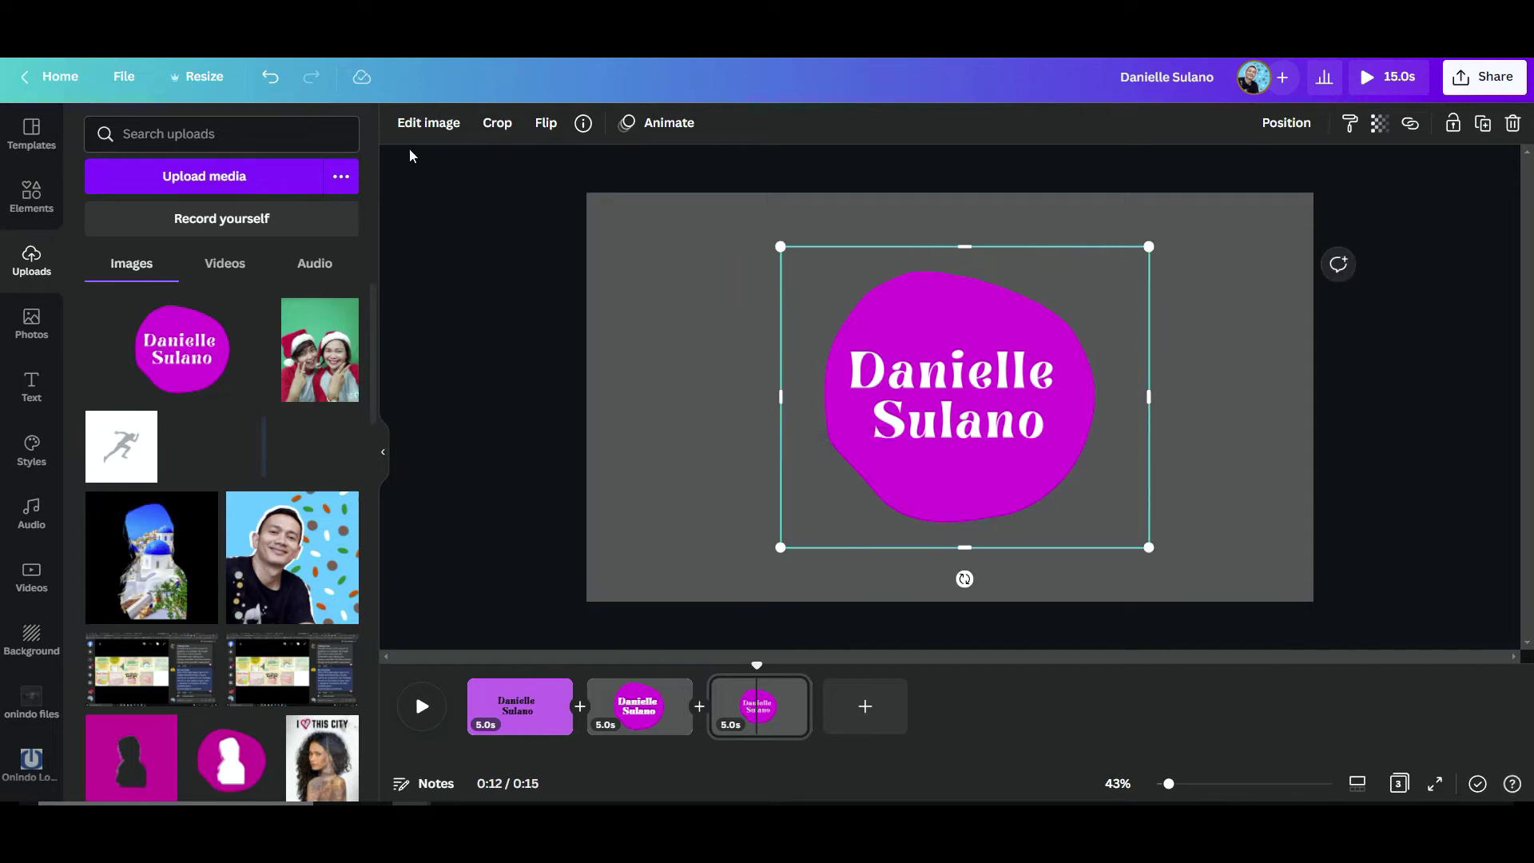
{"action": "left_click", "coordinate": [434, 124]}
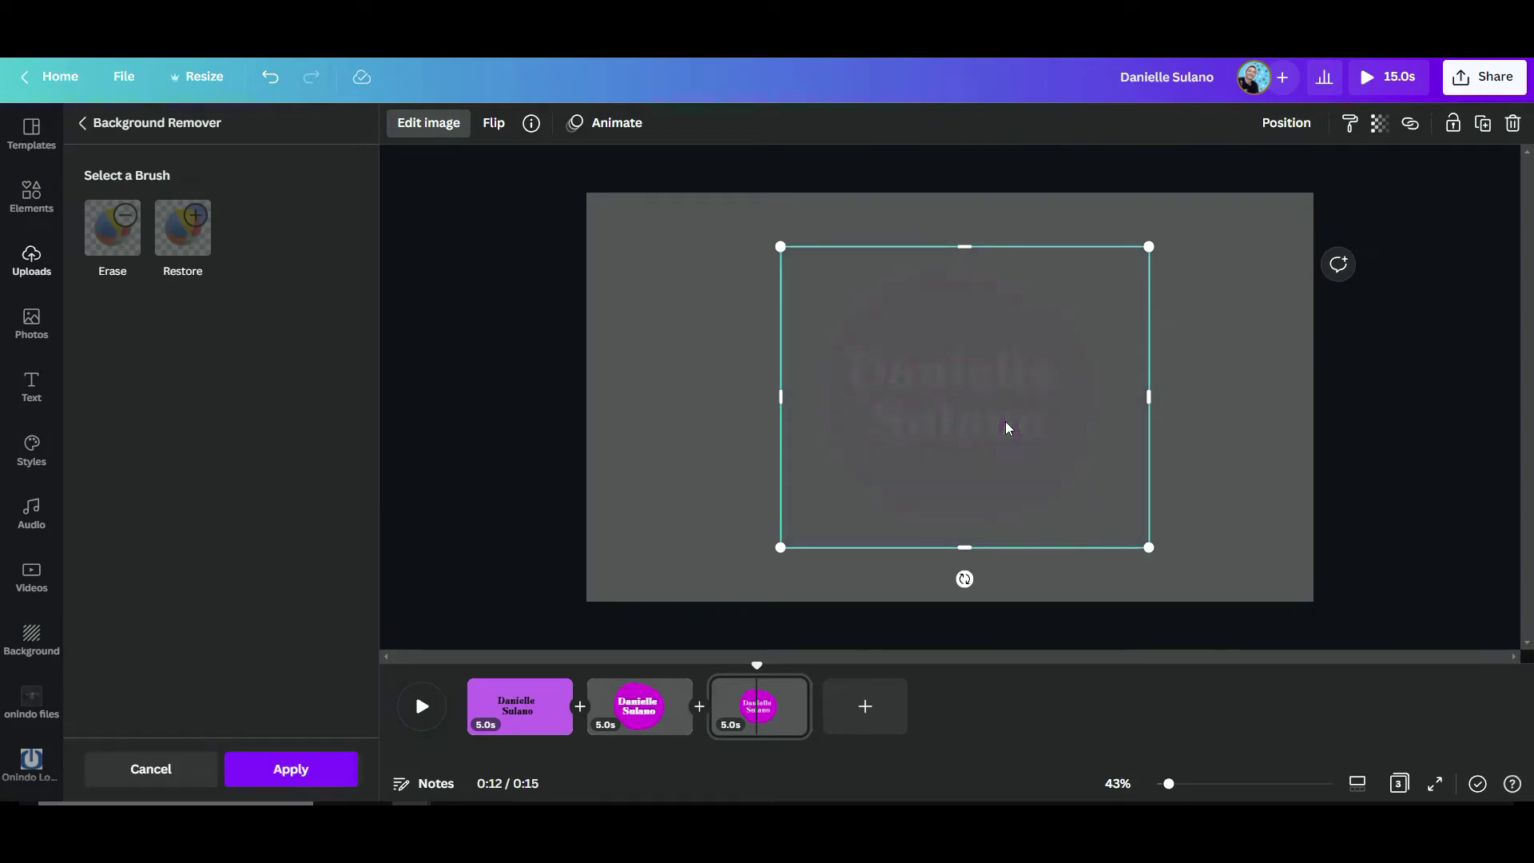
{"action": "mouse_move", "coordinate": [1006, 428]}
{"action": "left_mouse_down"}
{"action": "mouse_move", "coordinate": [1015, 407]}
{"action": "mouse_move", "coordinate": [998, 429]}
{"action": "mouse_move", "coordinate": [1079, 424]}
{"action": "mouse_move", "coordinate": [984, 428]}
{"action": "left_mouse_up"}
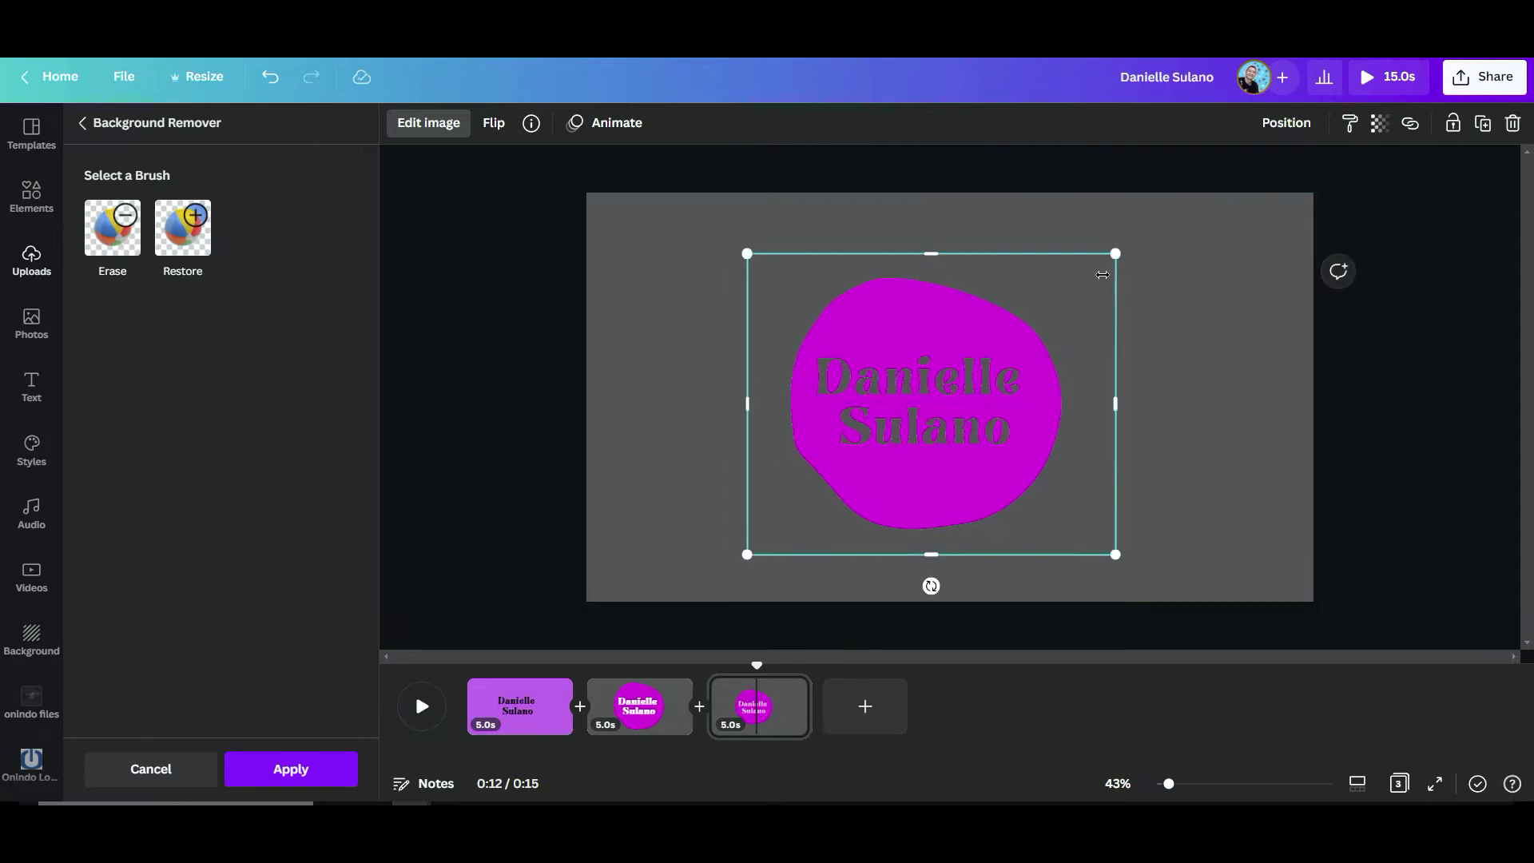
{"action": "left_click", "coordinate": [307, 775]}
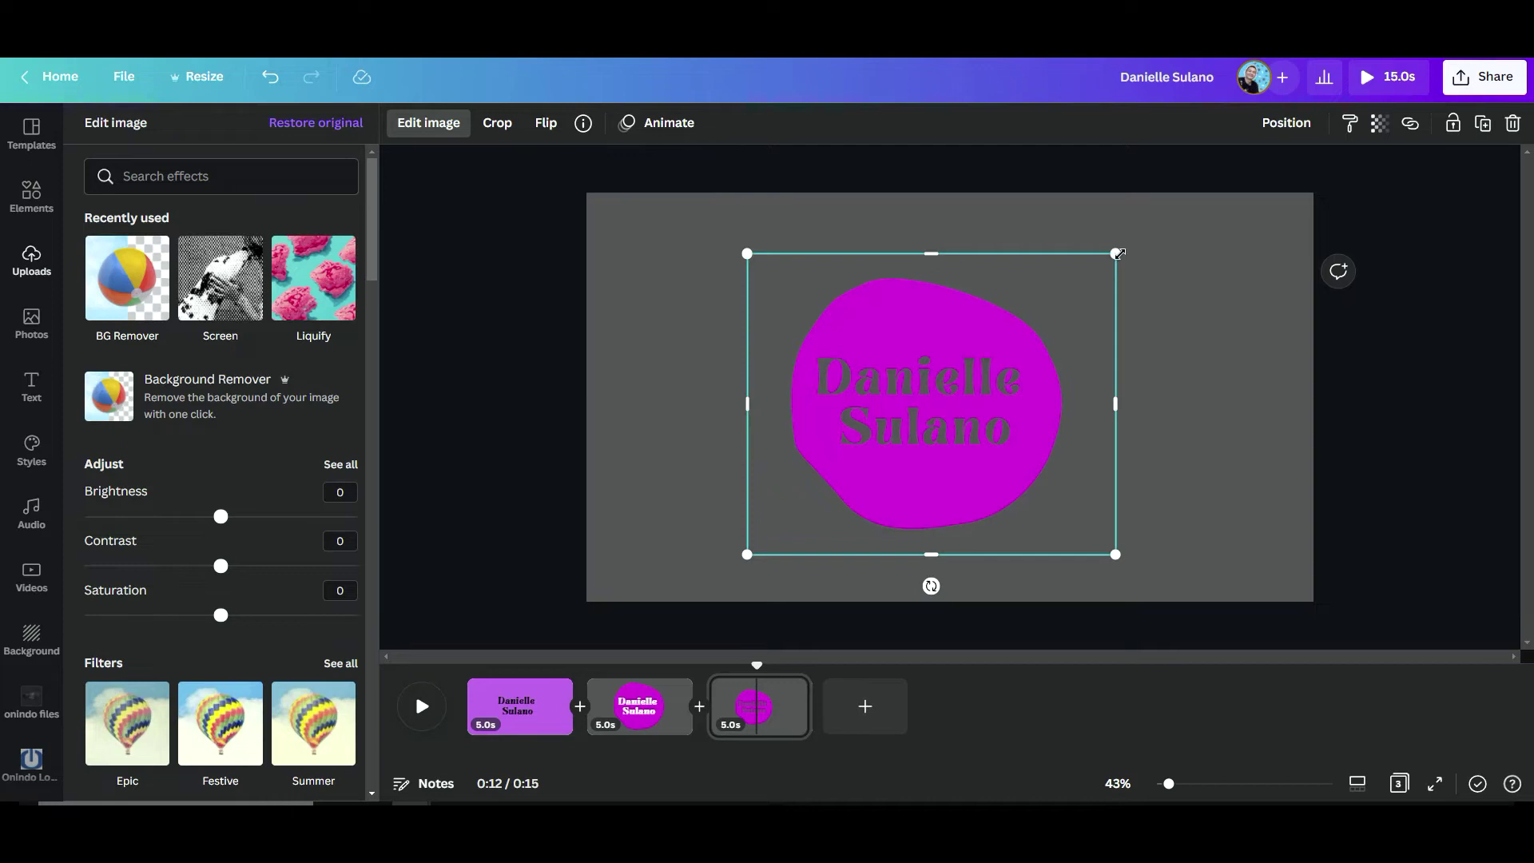
Enlarge and lower the magenta blob, then set brightness 100, contrast 100, saturation -100.
{"action": "left_click_drag", "start_coordinate": [1118, 254], "coordinate": [1214, 267]}
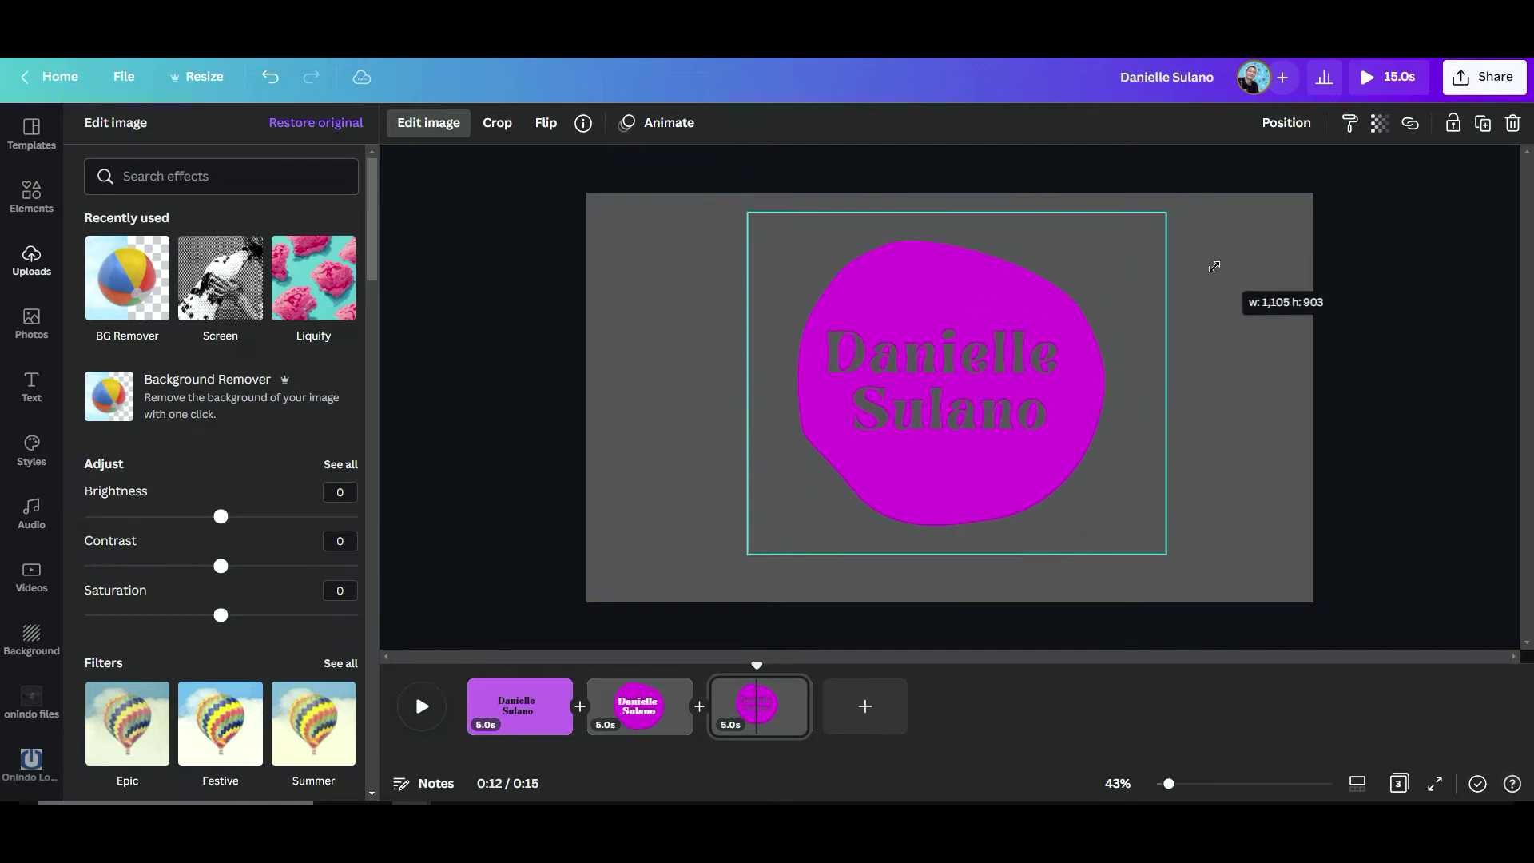
{"action": "left_click_drag", "start_coordinate": [948, 332], "coordinate": [949, 352]}
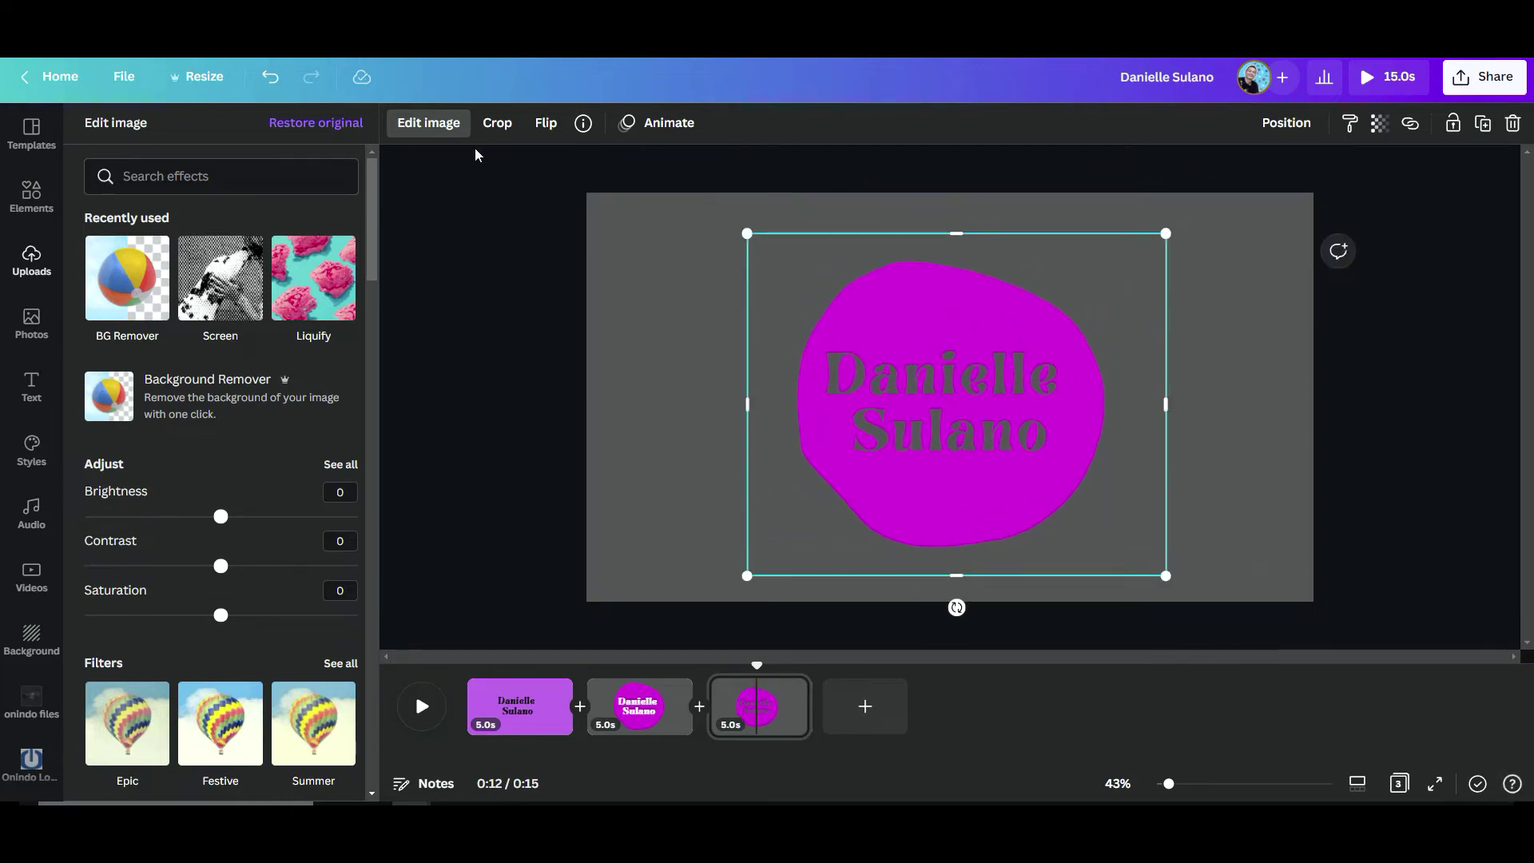
{"action": "left_click", "coordinate": [434, 128]}
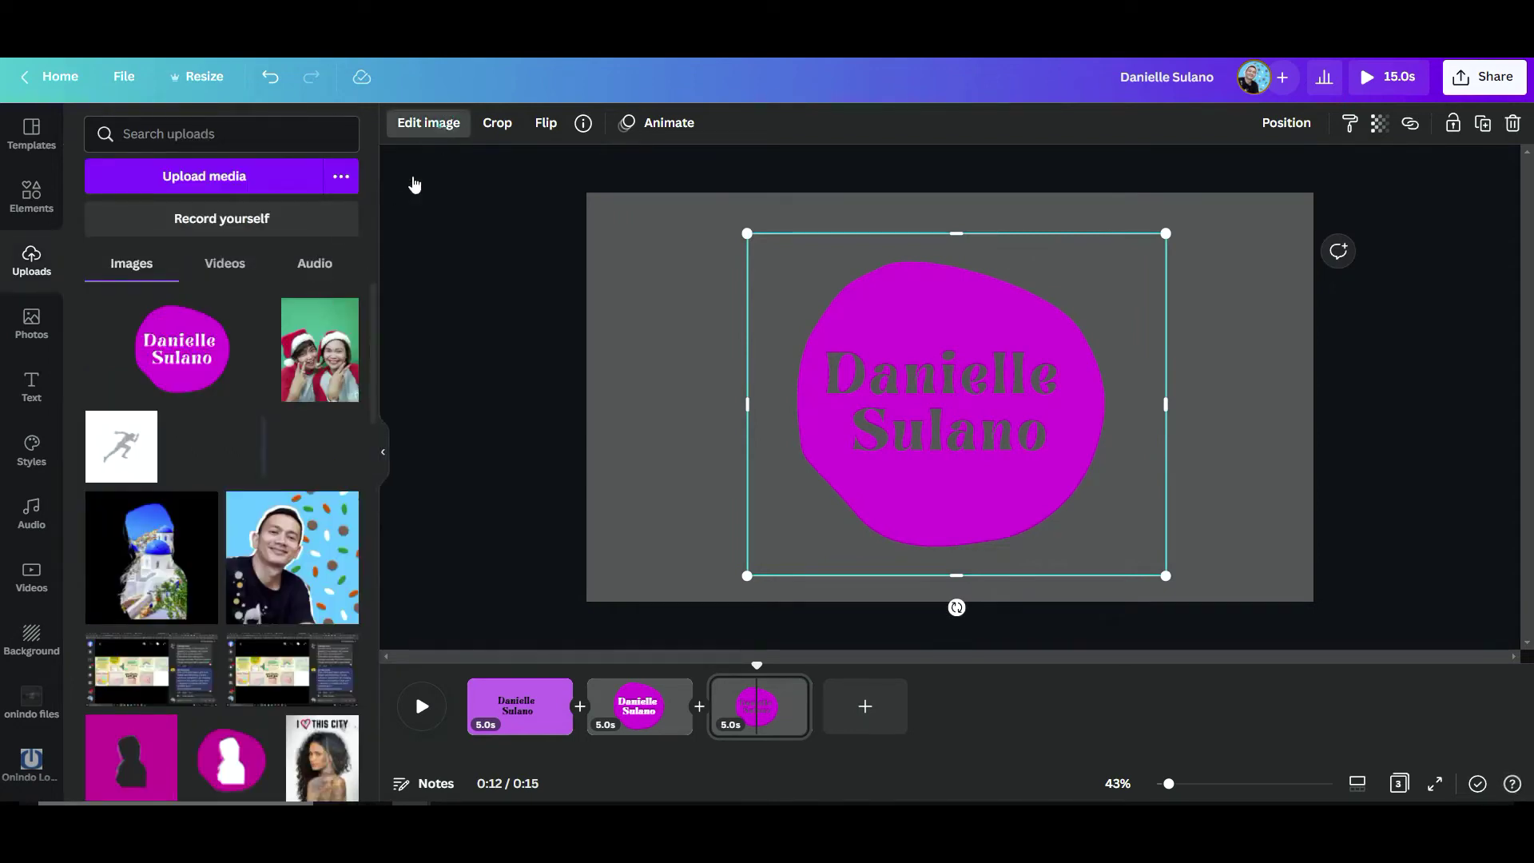
{"action": "left_click", "coordinate": [428, 123]}
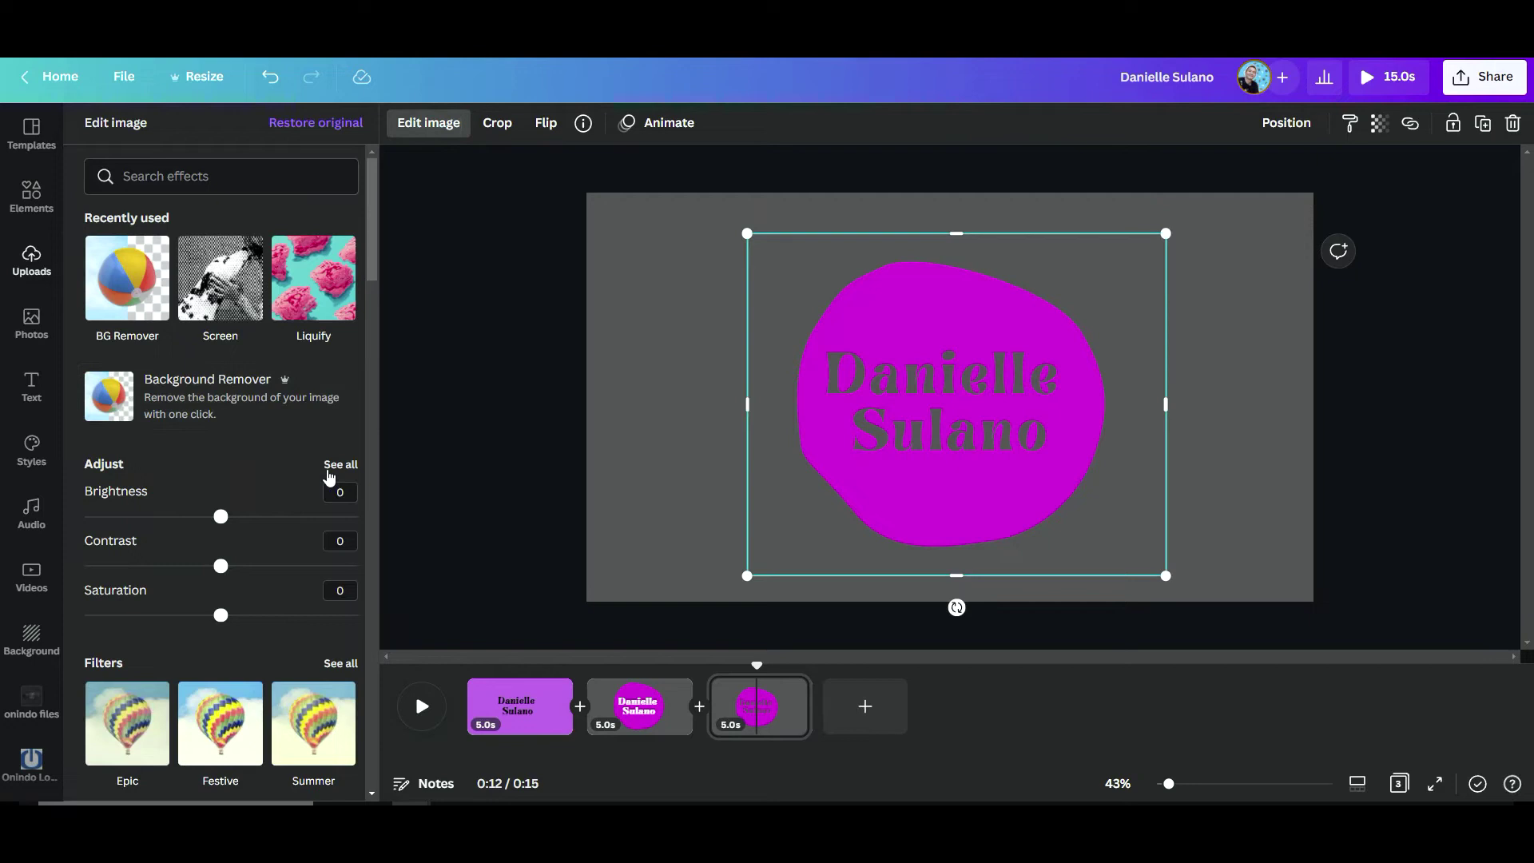
{"action": "left_click_drag", "start_coordinate": [221, 517], "coordinate": [473, 523]}
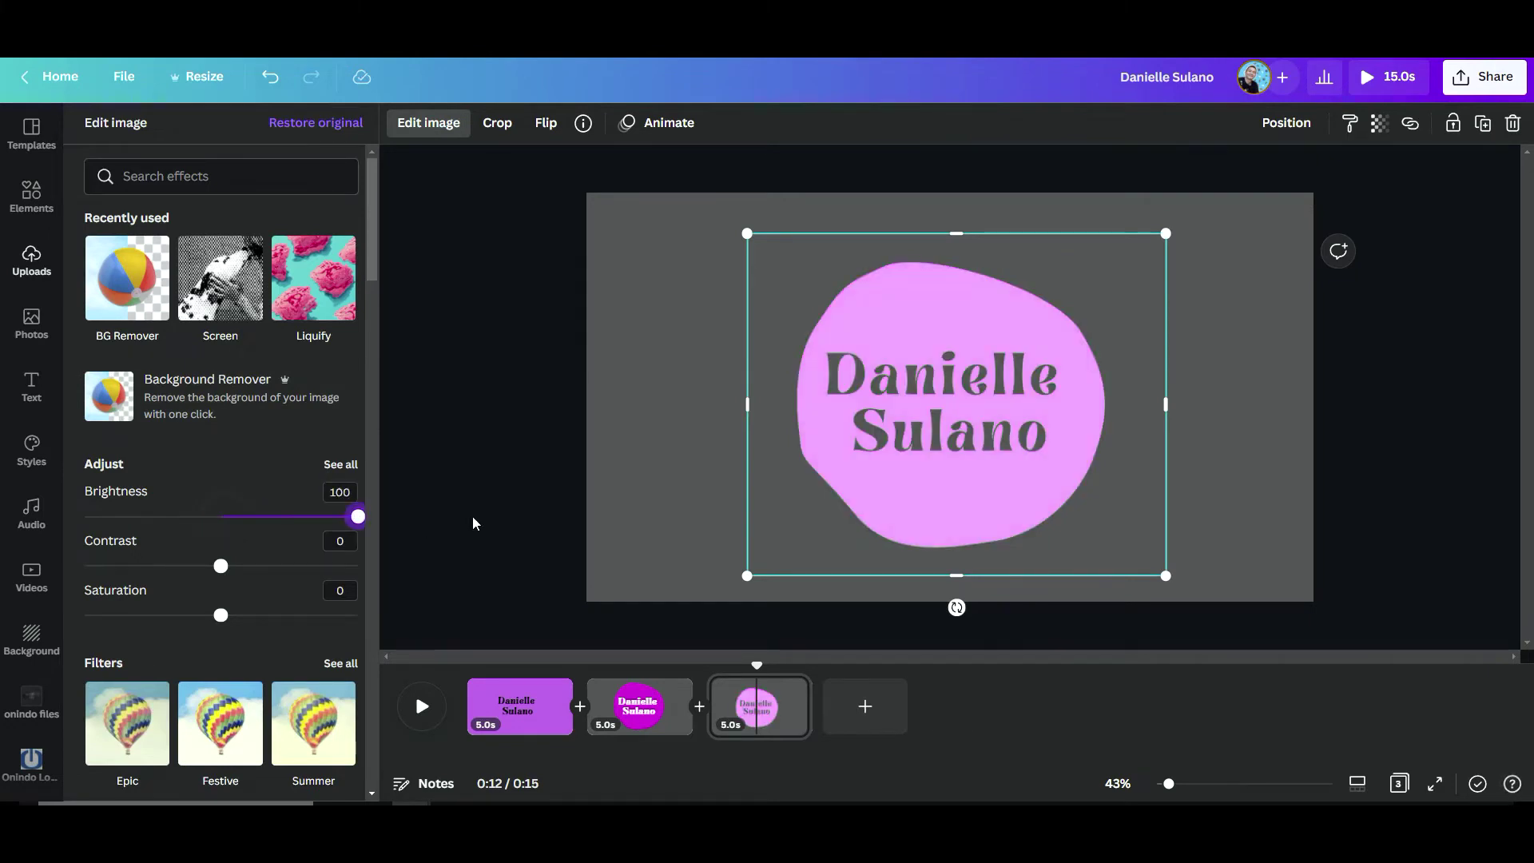
{"action": "left_click_drag", "start_coordinate": [221, 567], "coordinate": [400, 575]}
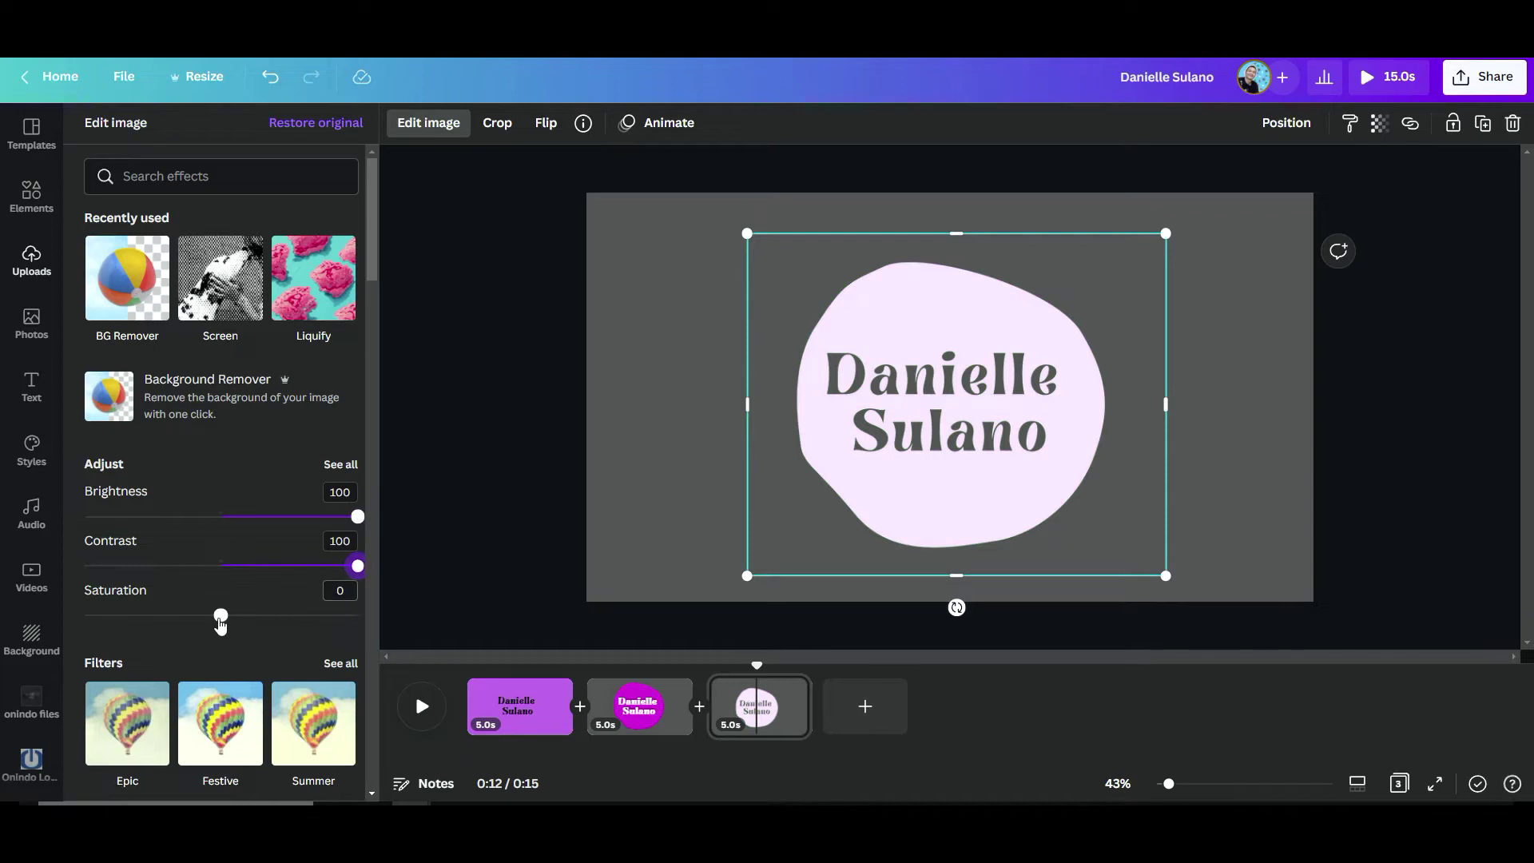
{"action": "left_click_drag", "start_coordinate": [222, 617], "coordinate": [72, 620]}
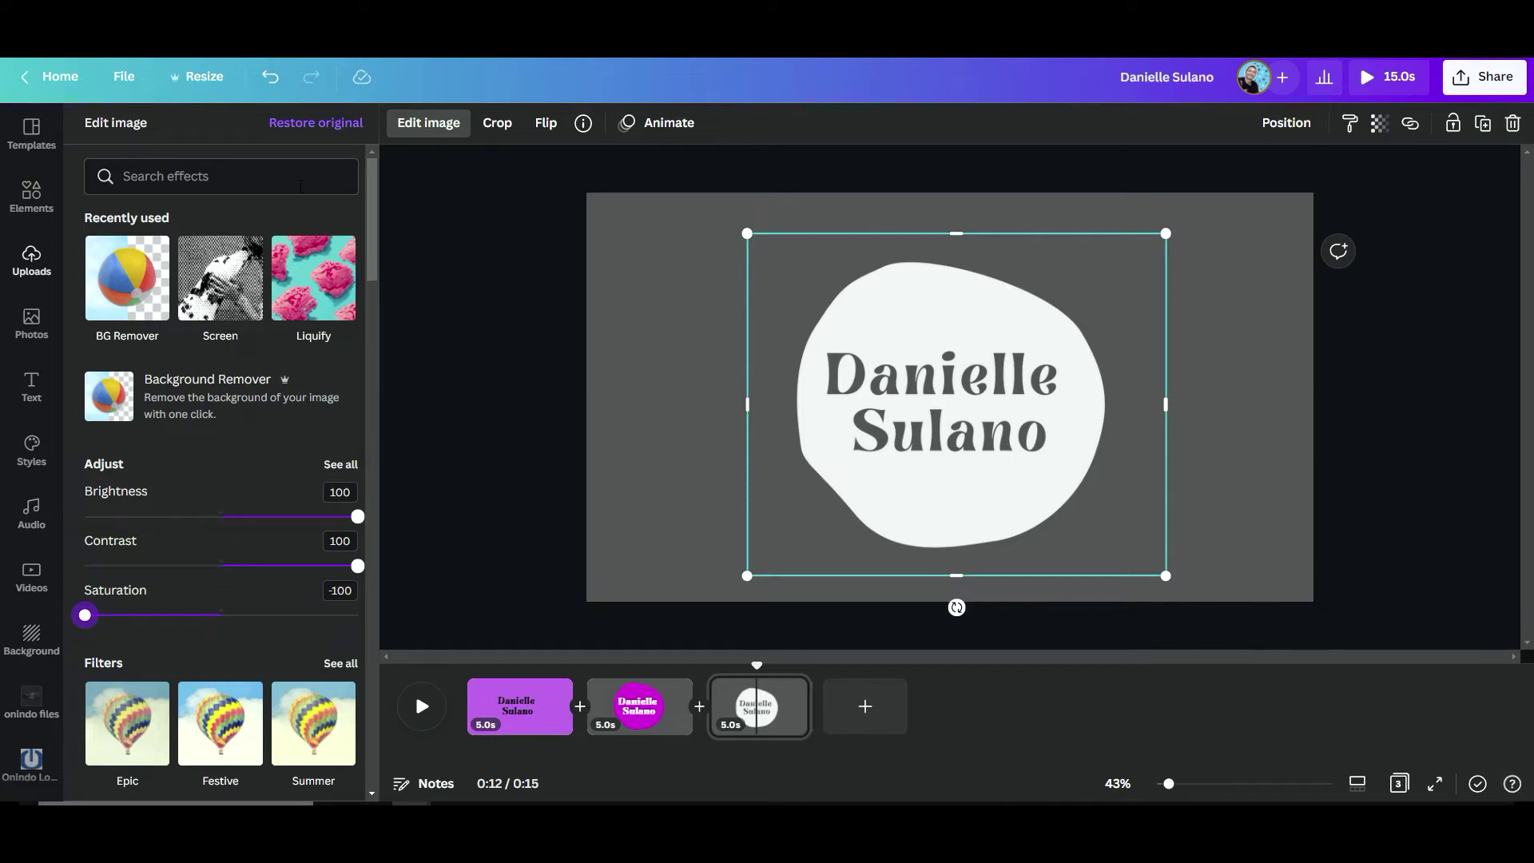
Reset all of the blob's image adjustments to their defaults.
{"action": "left_click", "coordinate": [342, 466]}
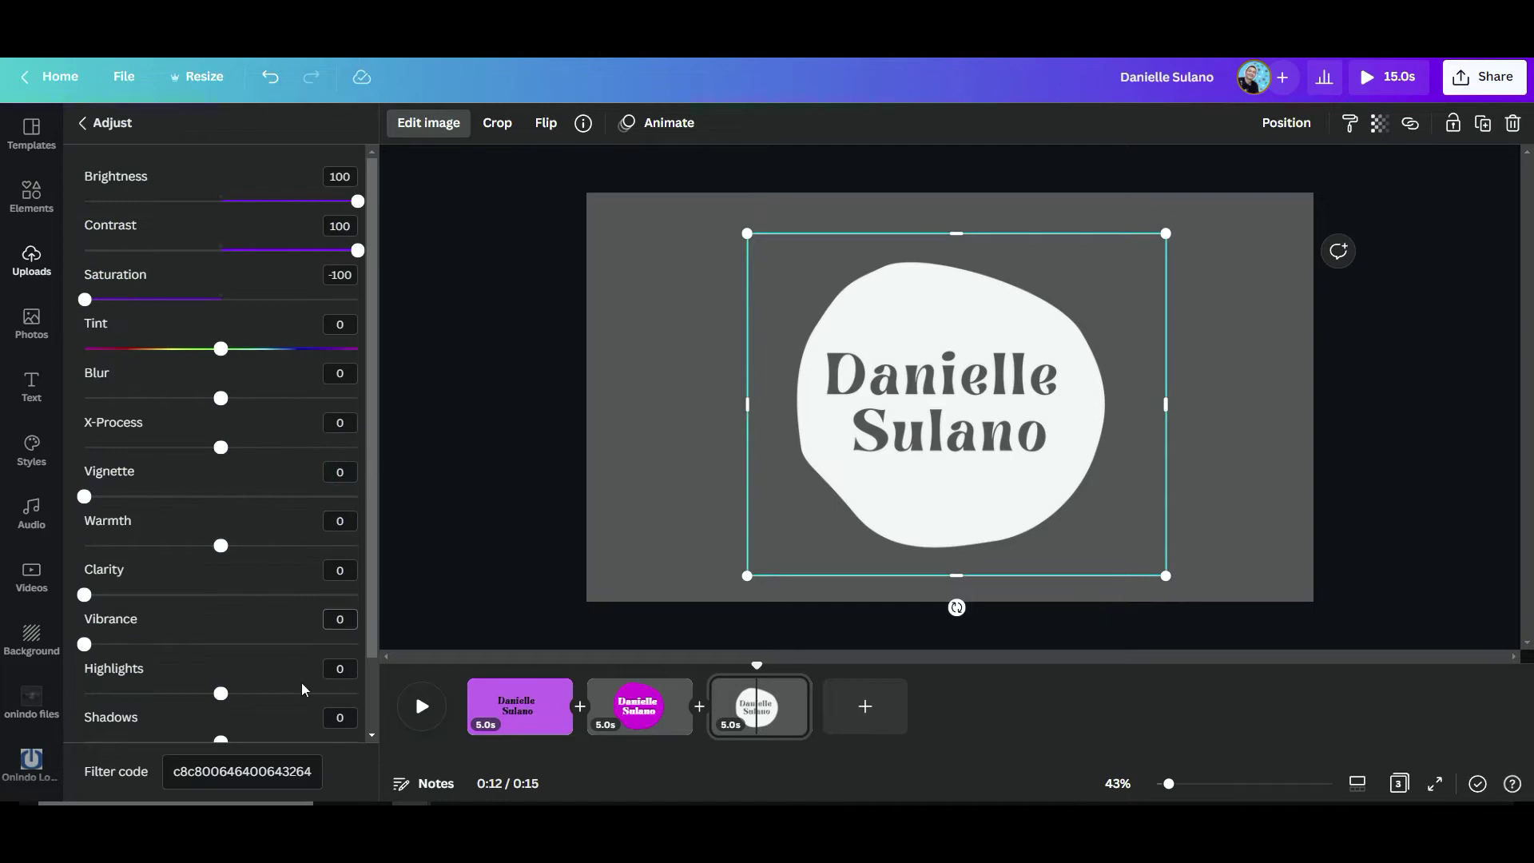
{"action": "scroll", "coordinate": [303, 689], "scroll_direction": "down", "scroll_amount": 2}
{"action": "left_click", "coordinate": [340, 726]}
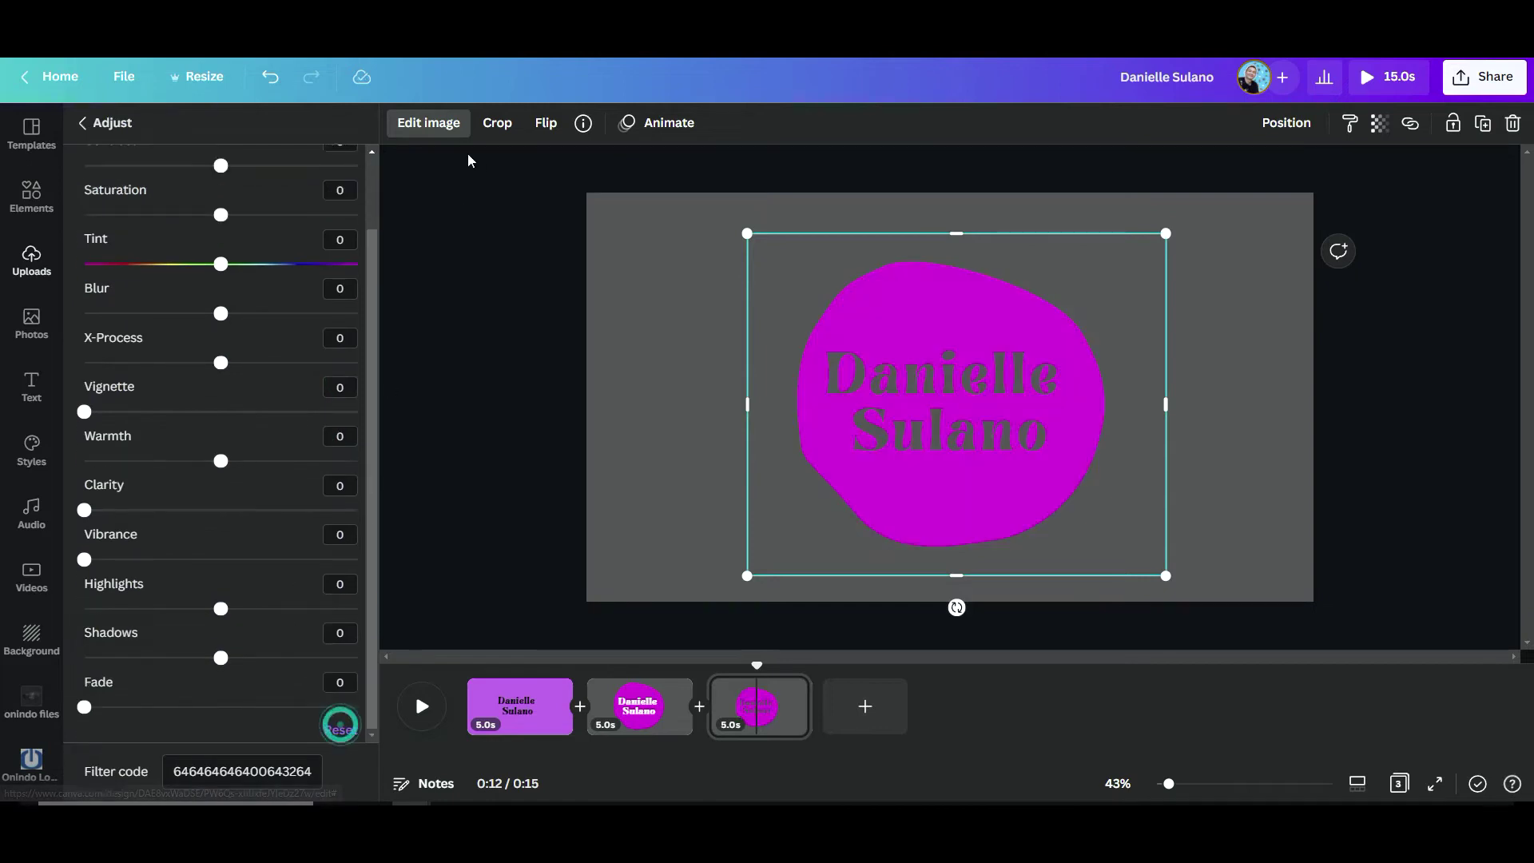
{"action": "left_click", "coordinate": [432, 127]}
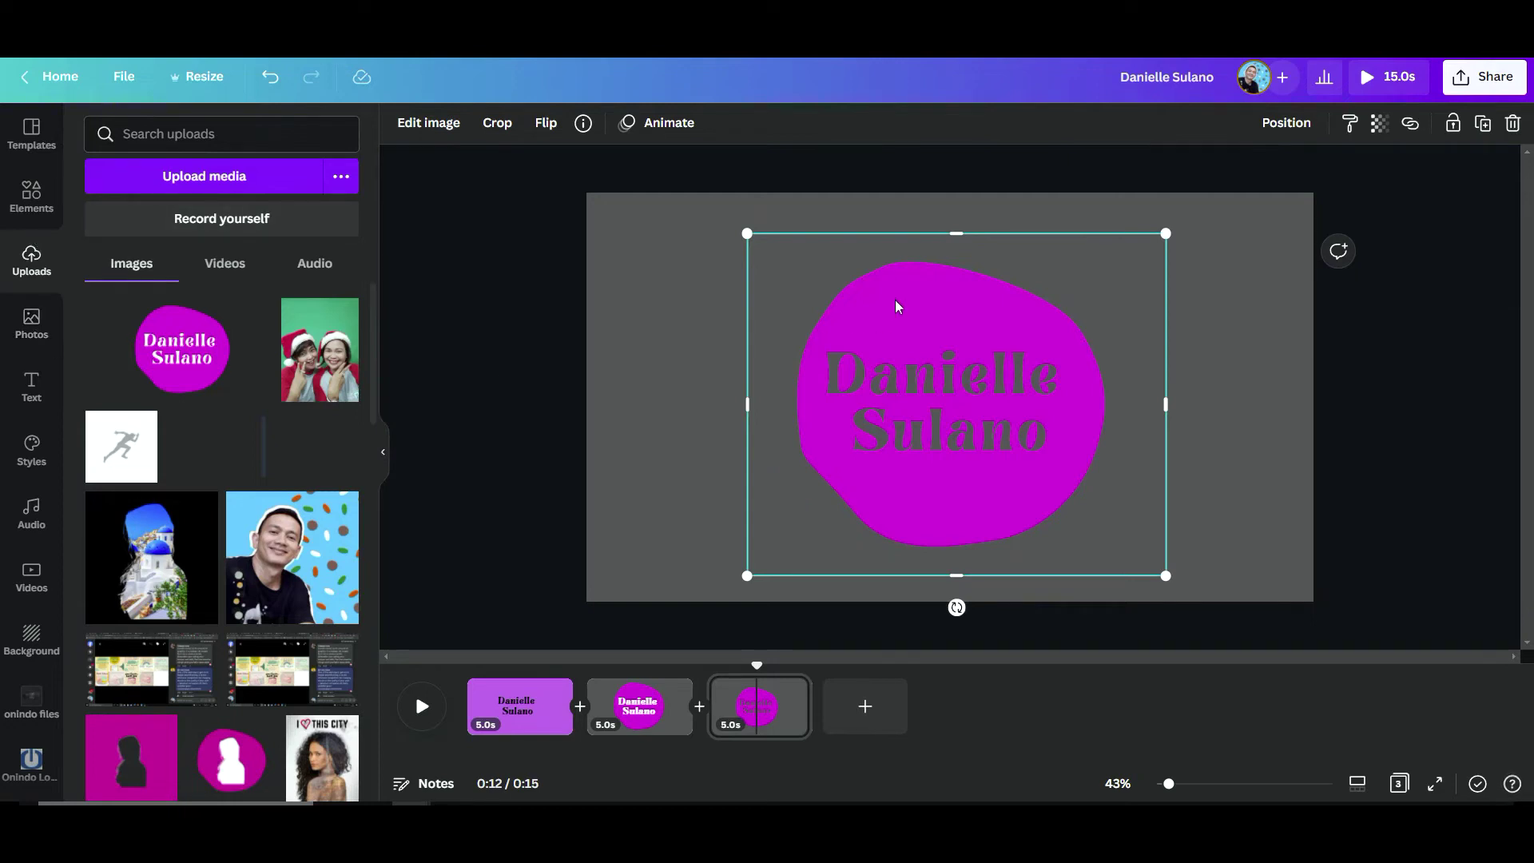
Apply the Fuchsia duotone effect to the blob and open its settings.
{"action": "left_click", "coordinate": [438, 132]}
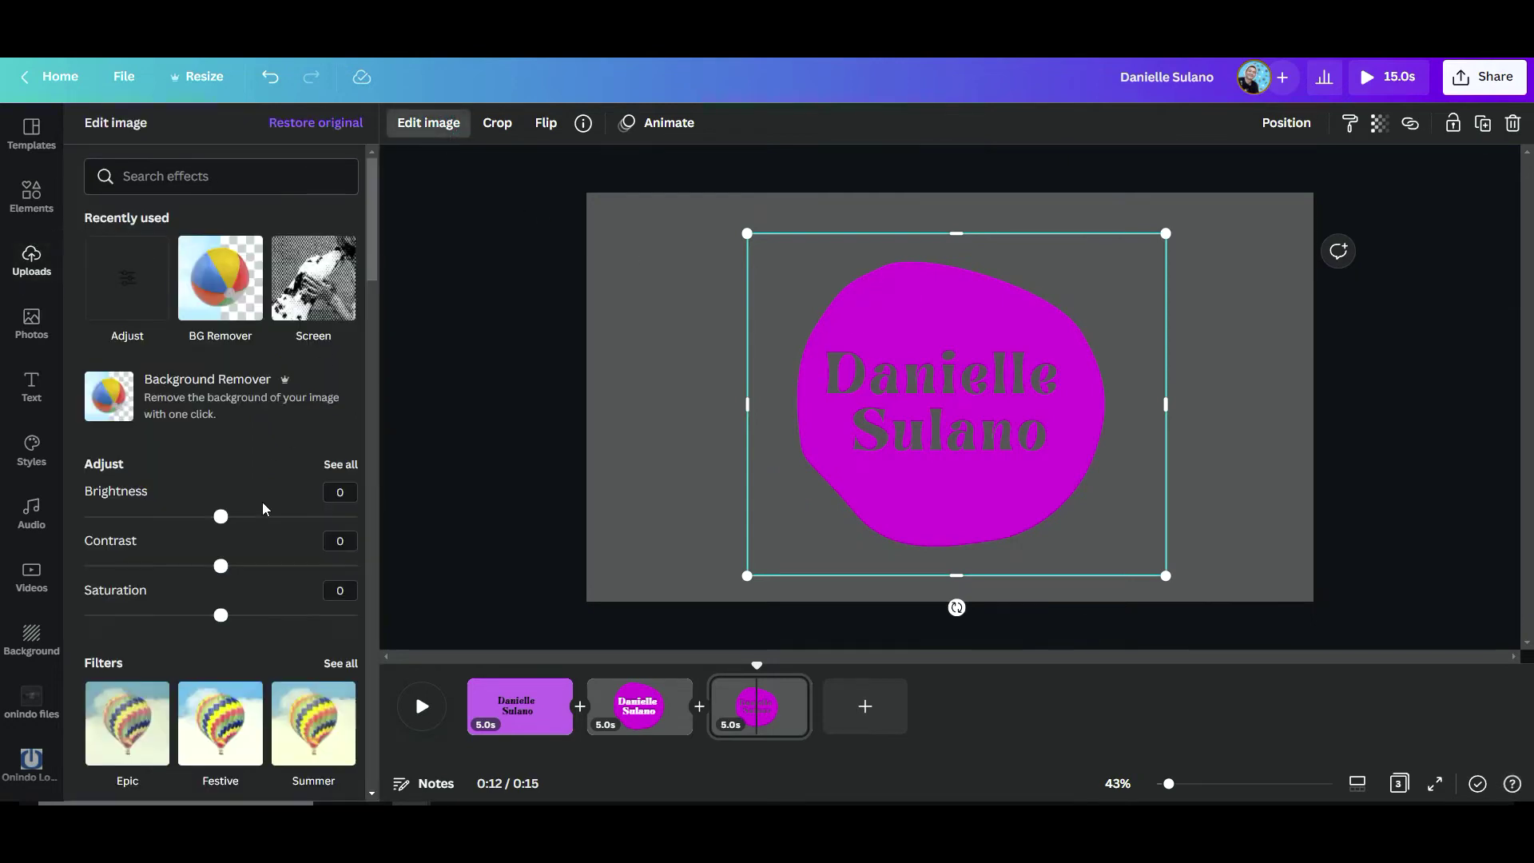
{"action": "scroll", "coordinate": [263, 509], "scroll_direction": "down", "scroll_amount": 10}
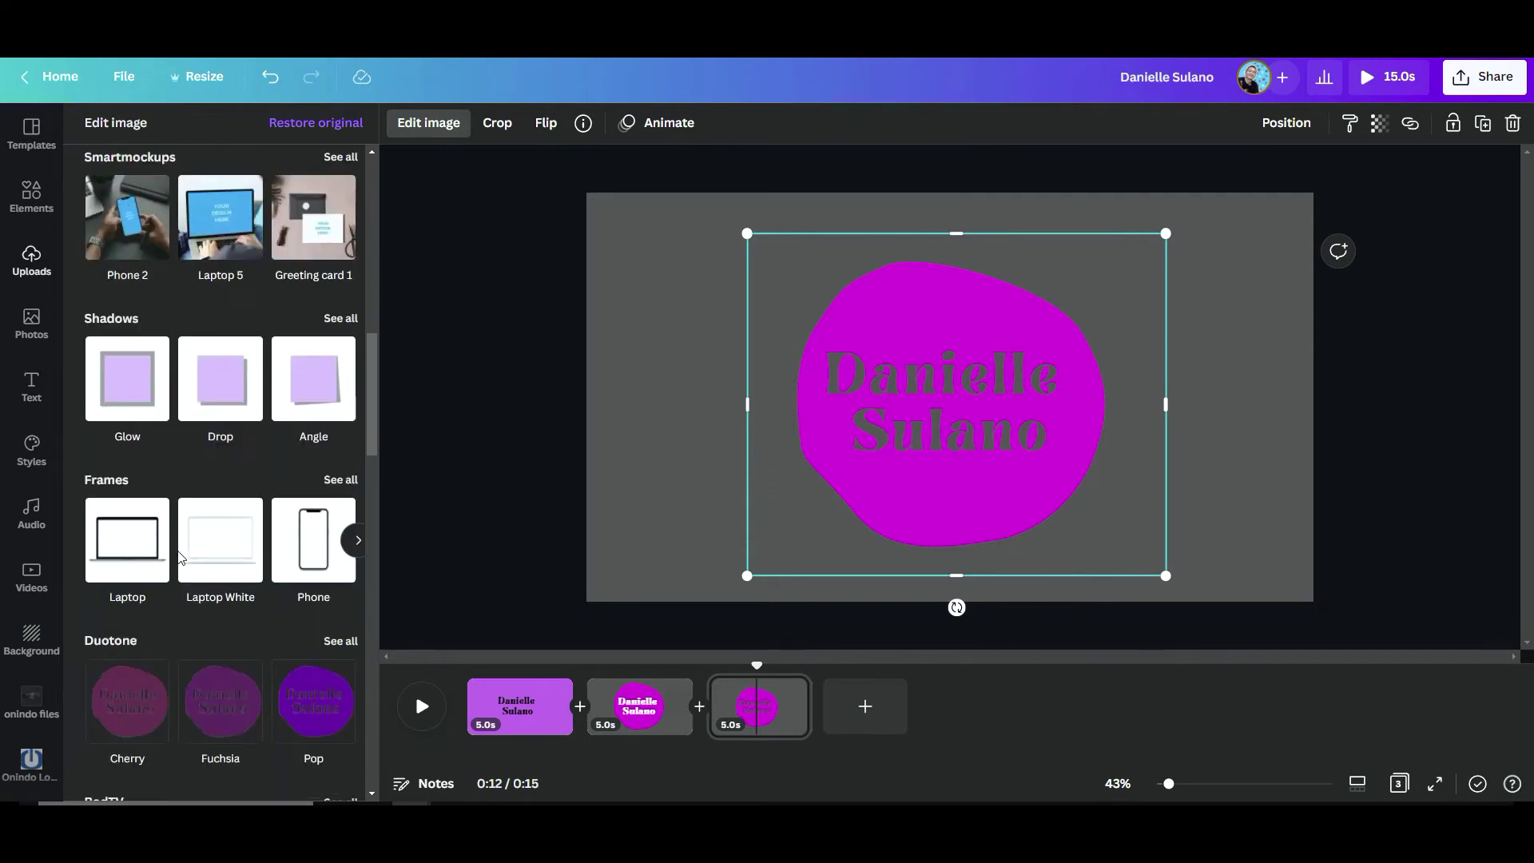
{"action": "scroll", "coordinate": [184, 535], "scroll_direction": "down", "scroll_amount": 3}
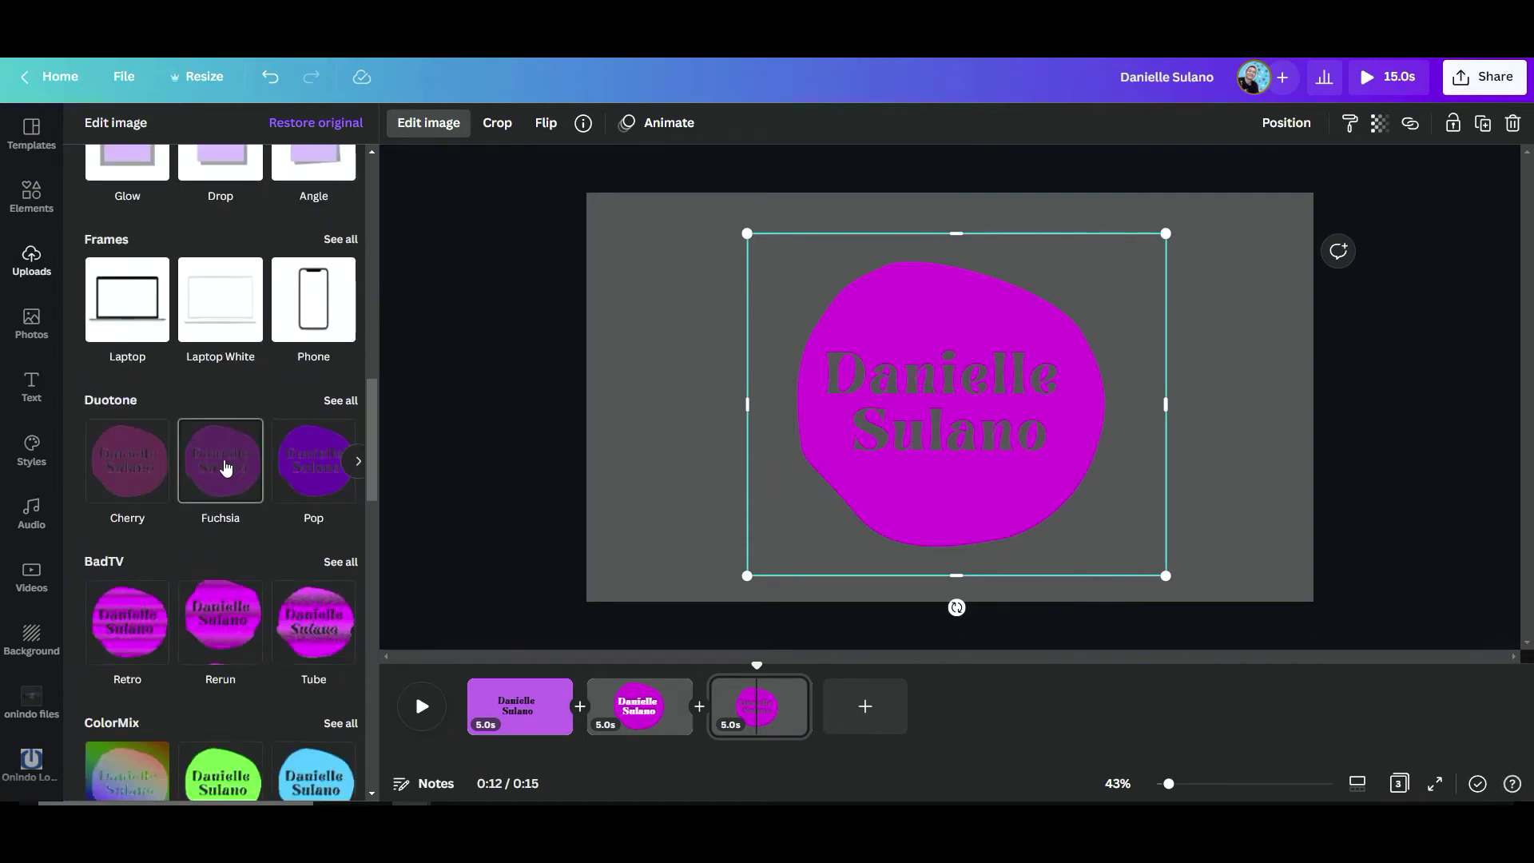
{"action": "left_click", "coordinate": [225, 466]}
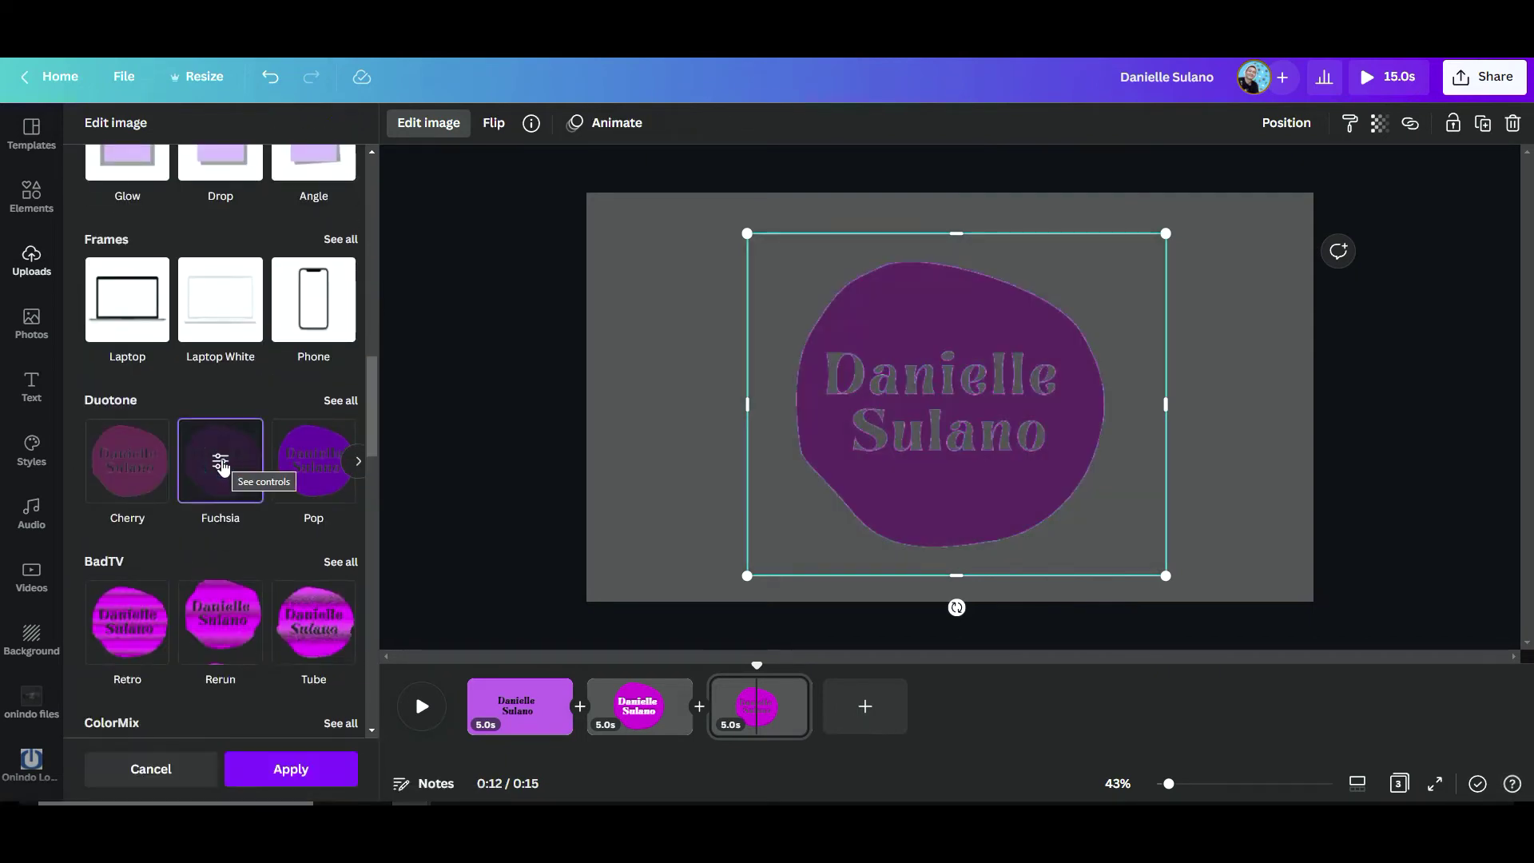
{"action": "left_click", "coordinate": [221, 463]}
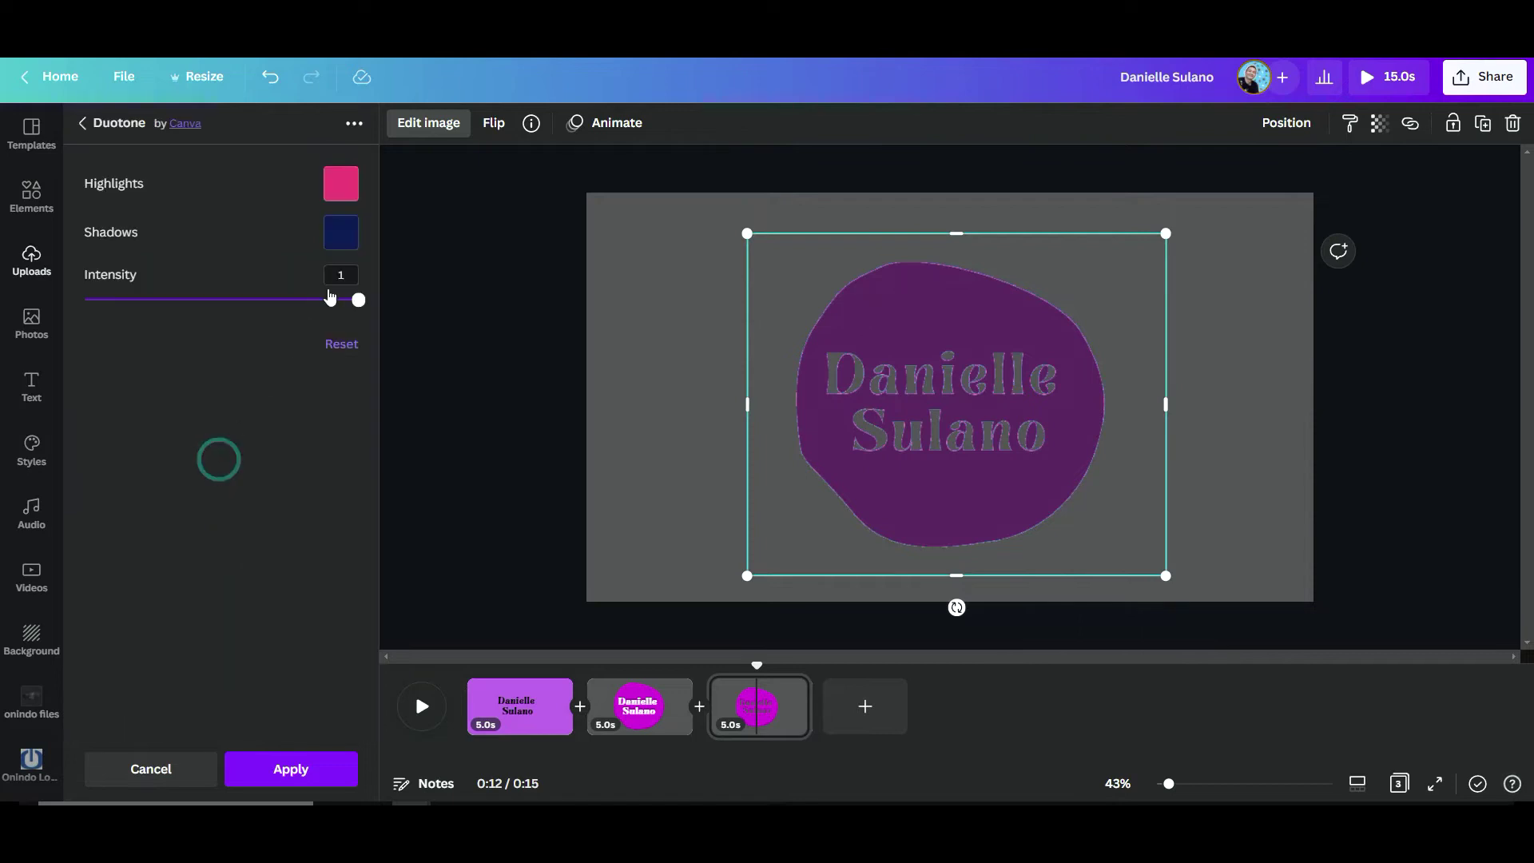
Set both duotone shadows and highlights to white and apply the effect.
{"action": "left_click", "coordinate": [341, 236]}
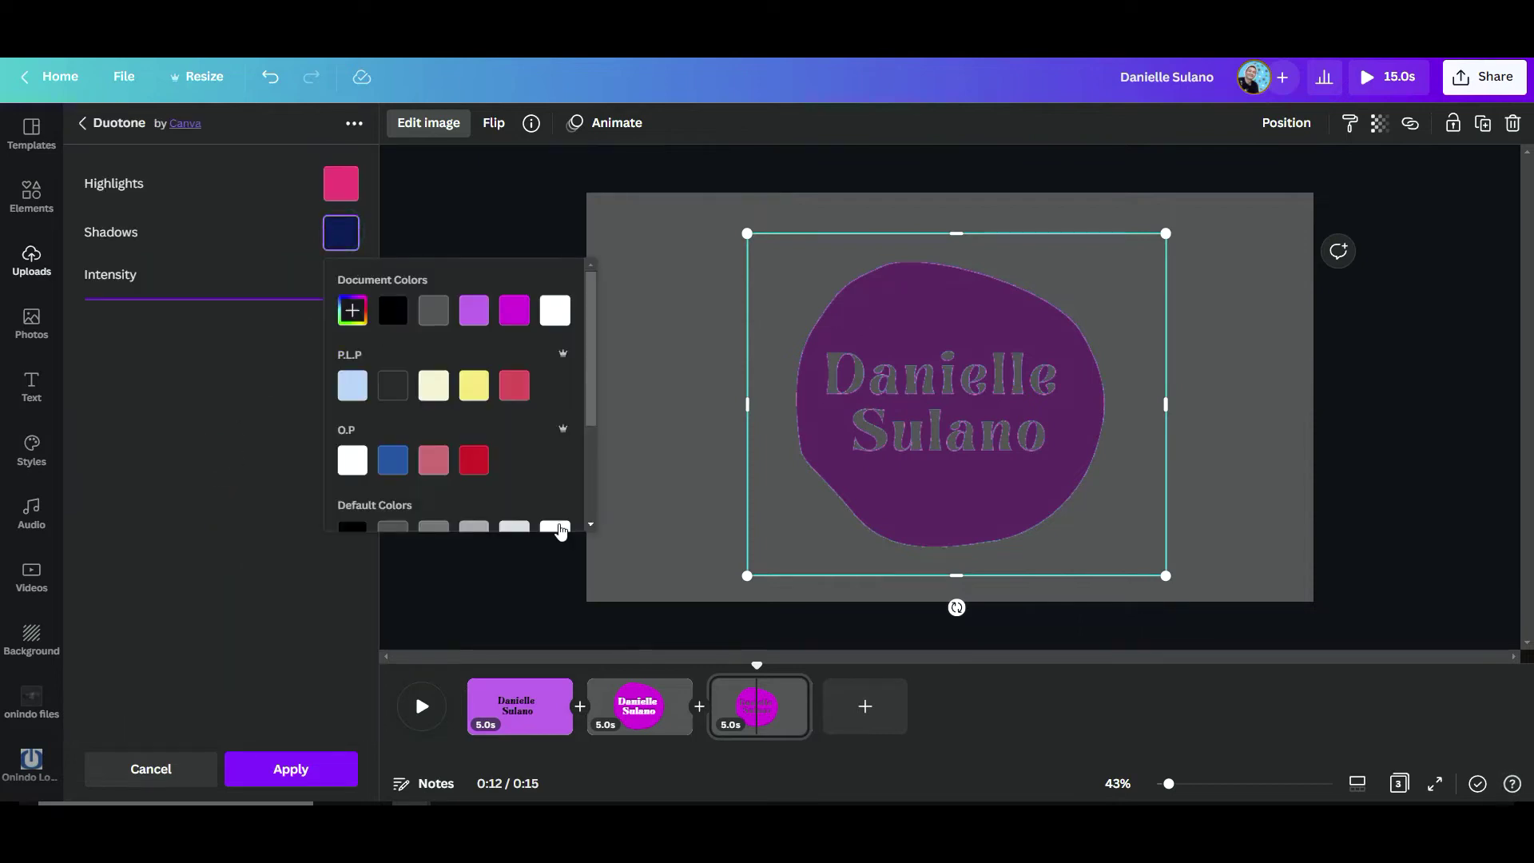
{"action": "left_click", "coordinate": [560, 531]}
{"action": "left_click", "coordinate": [342, 186]}
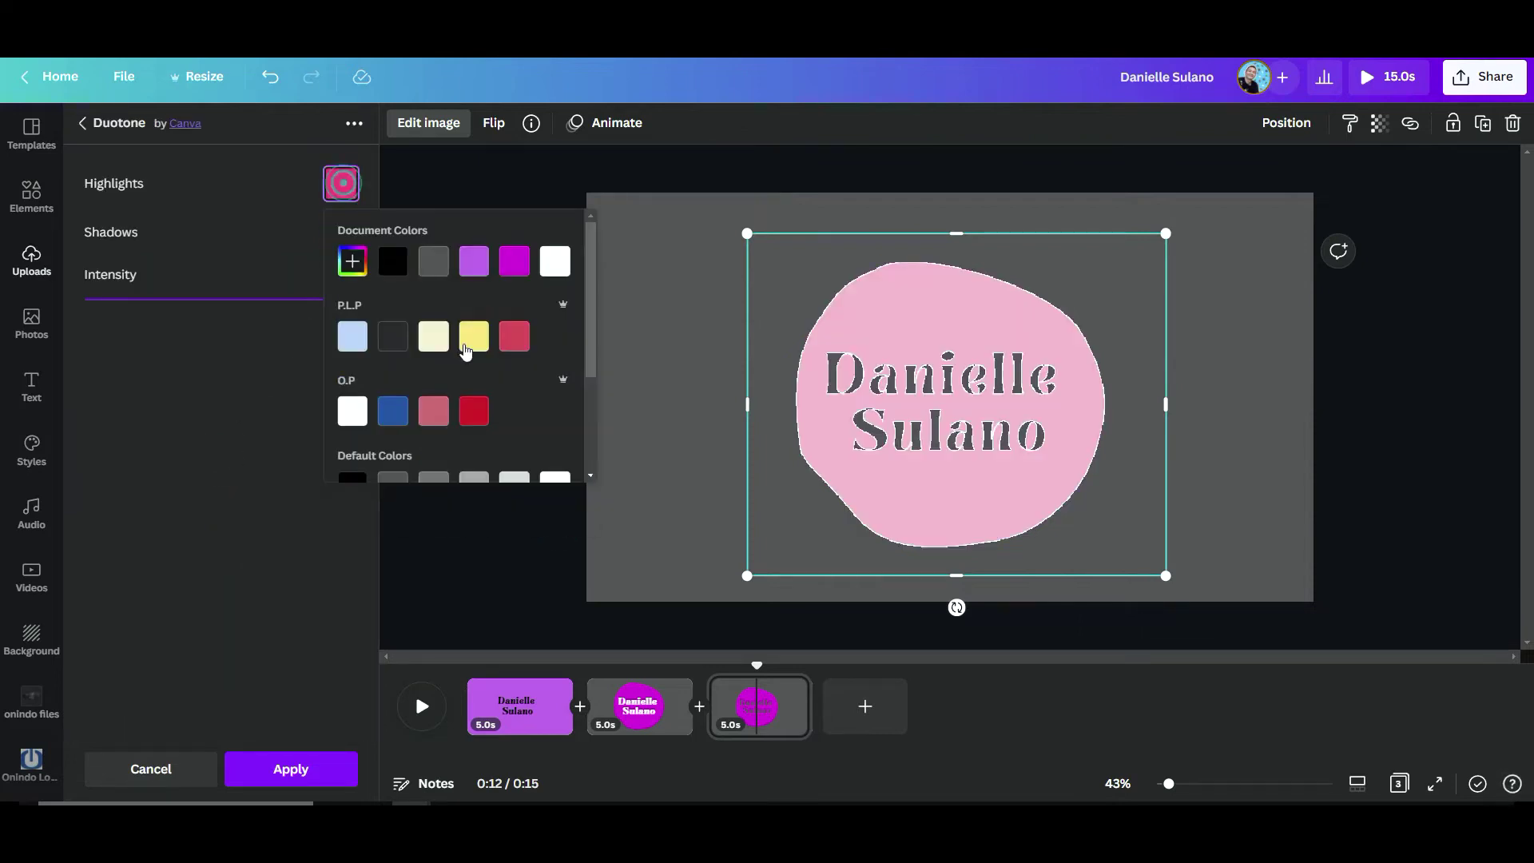
{"action": "left_click", "coordinate": [560, 479]}
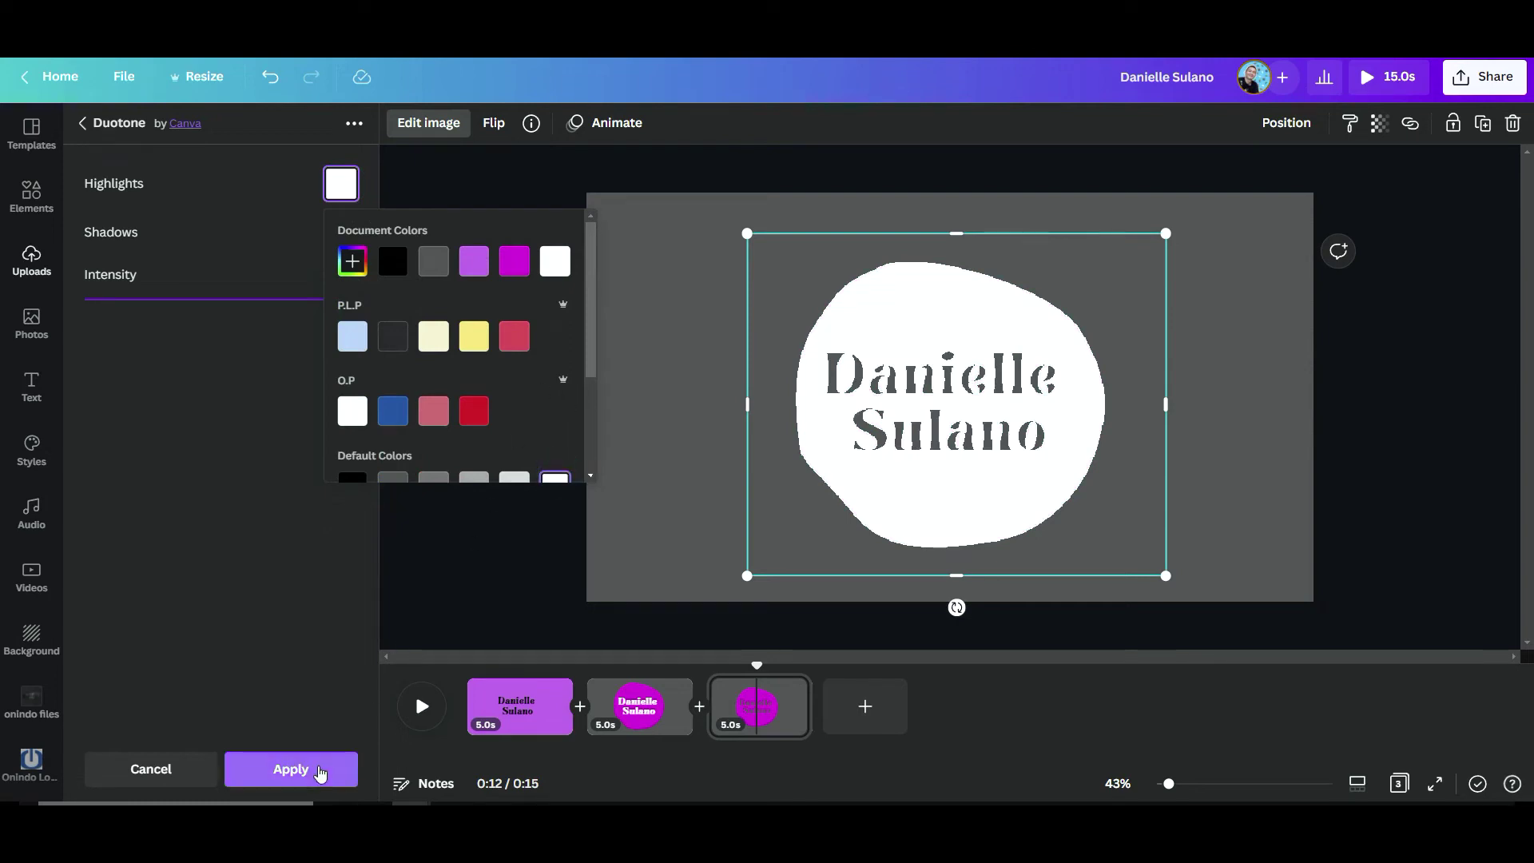
{"action": "left_click", "coordinate": [290, 769]}
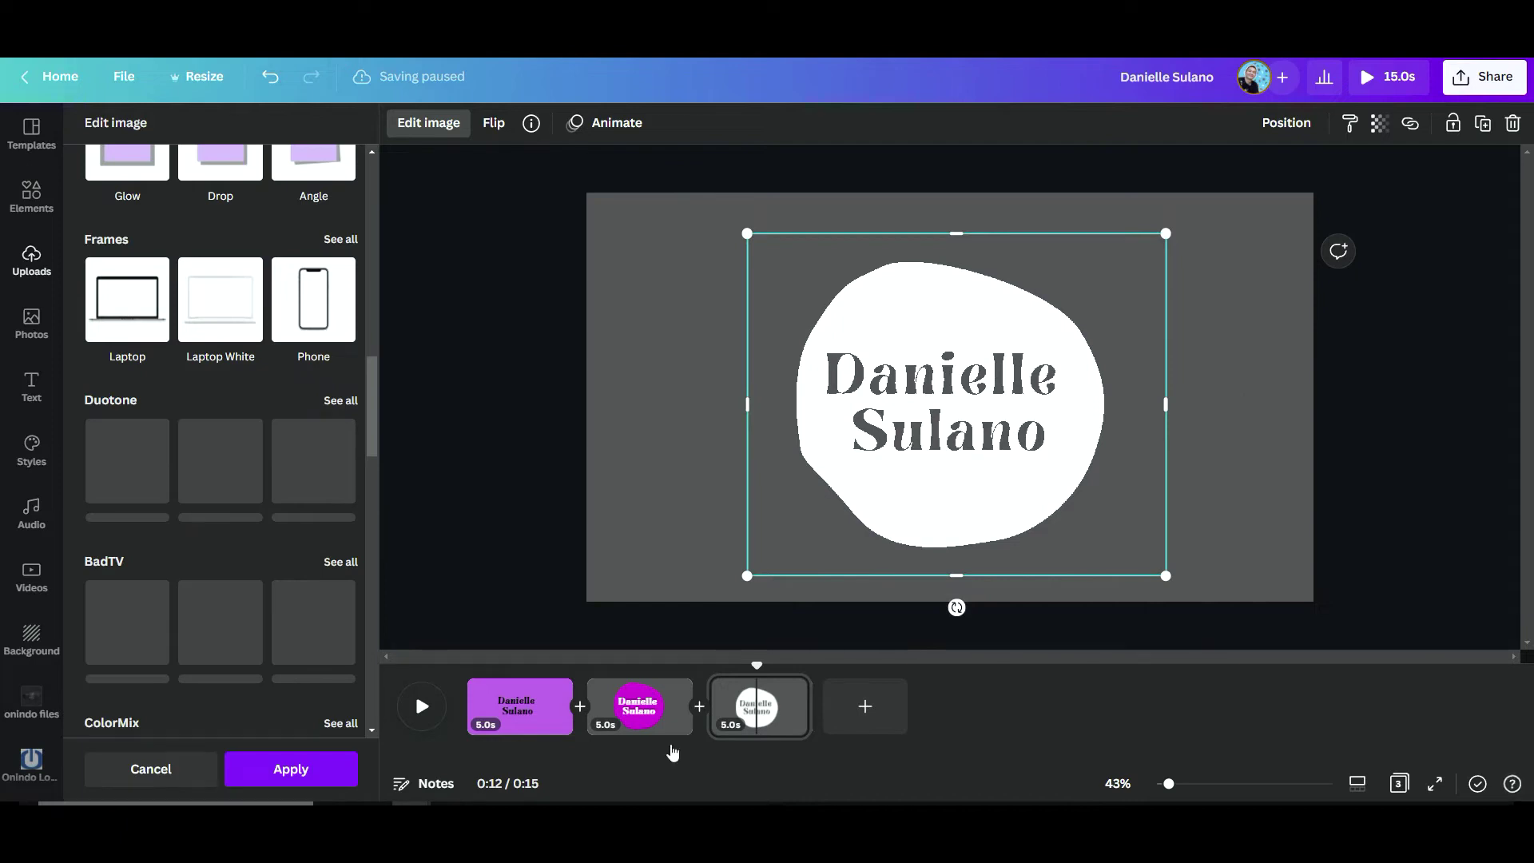
{"action": "left_click", "coordinate": [286, 769]}
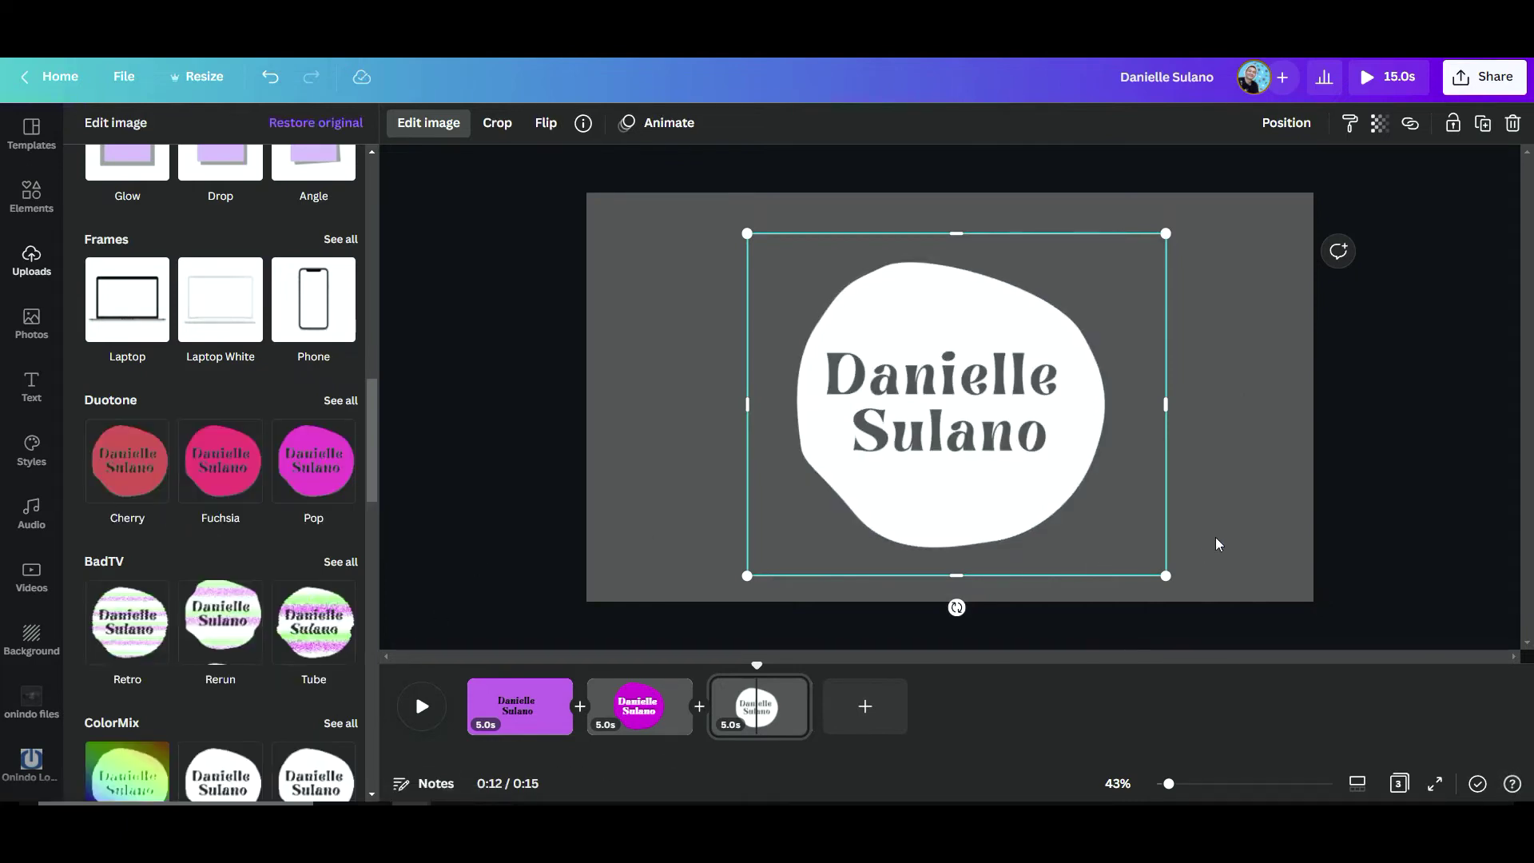
{"action": "left_click", "coordinate": [1226, 436]}
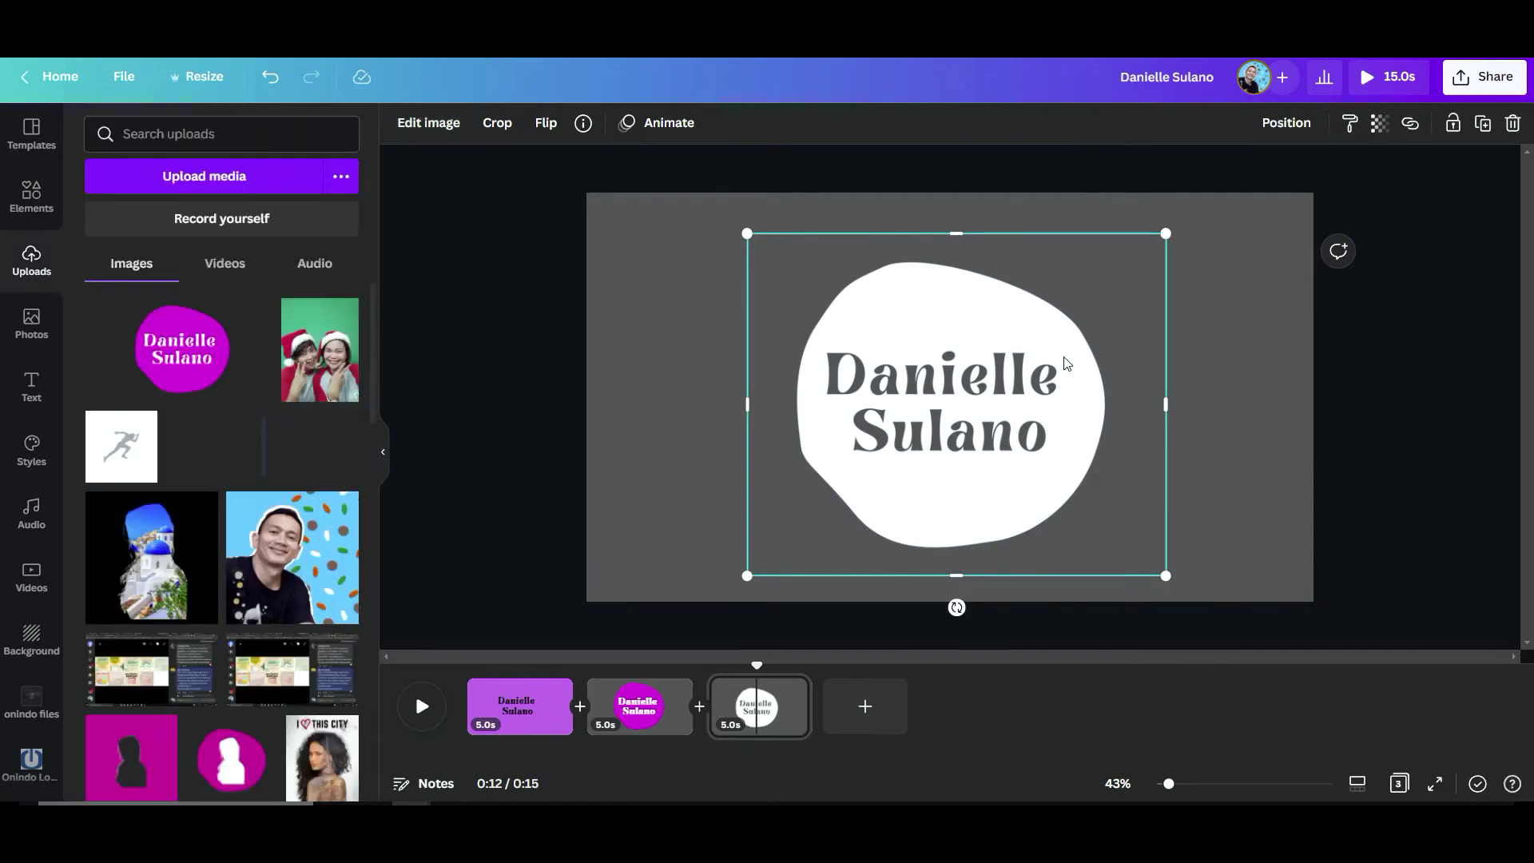
Add a blob from the abstract shapes elements and recolour it white.
{"action": "left_click", "coordinate": [1284, 346]}
{"action": "left_click", "coordinate": [999, 311]}
{"action": "left_click", "coordinate": [31, 196]}
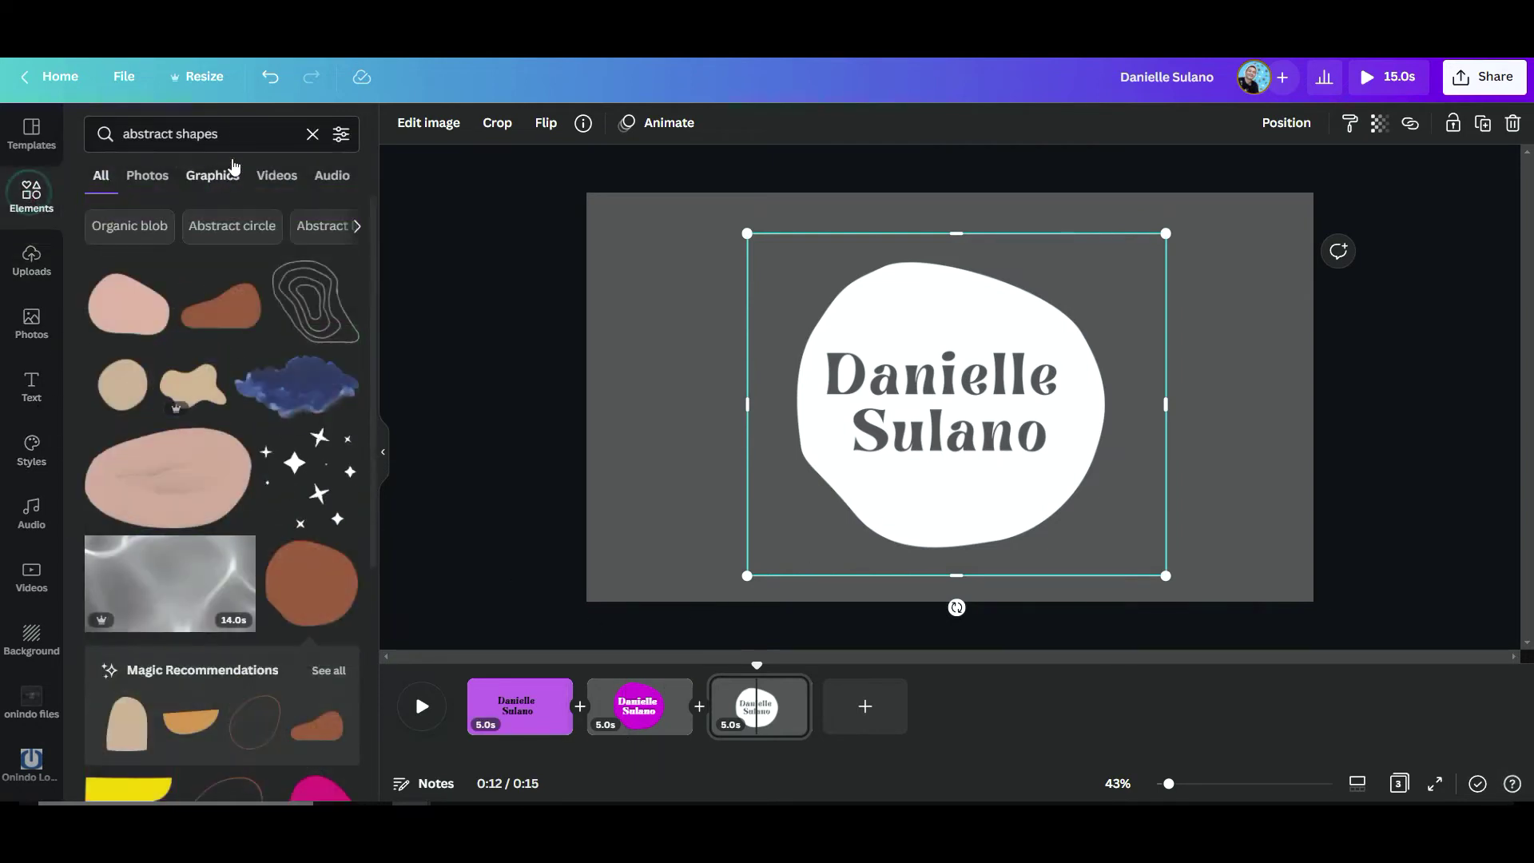
{"action": "left_click", "coordinate": [318, 595]}
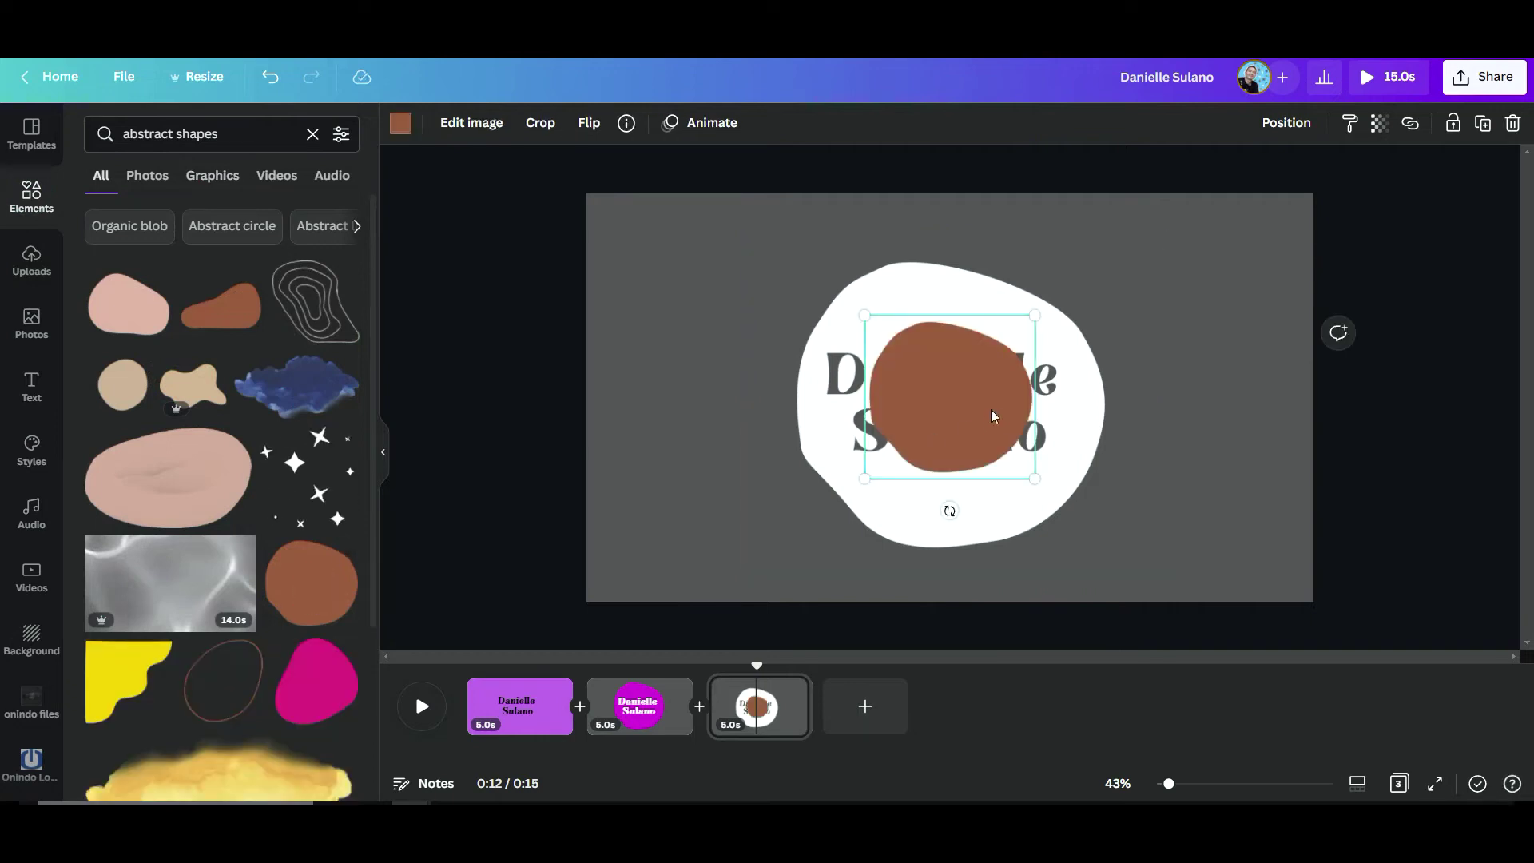
{"action": "left_click_drag", "start_coordinate": [994, 416], "coordinate": [837, 281]}
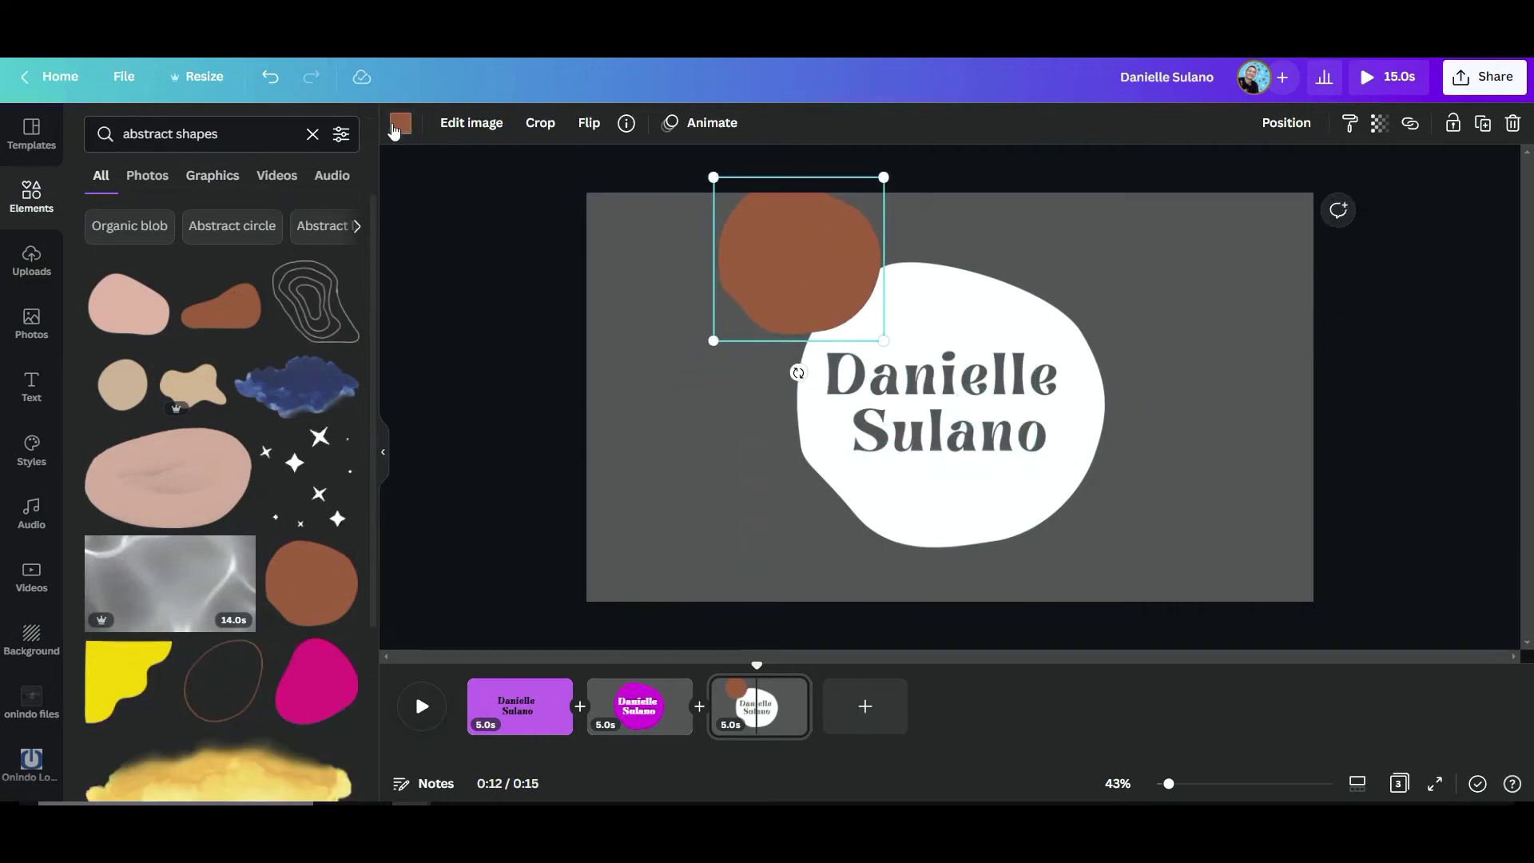
{"action": "left_click", "coordinate": [397, 125]}
{"action": "left_click", "coordinate": [339, 656]}
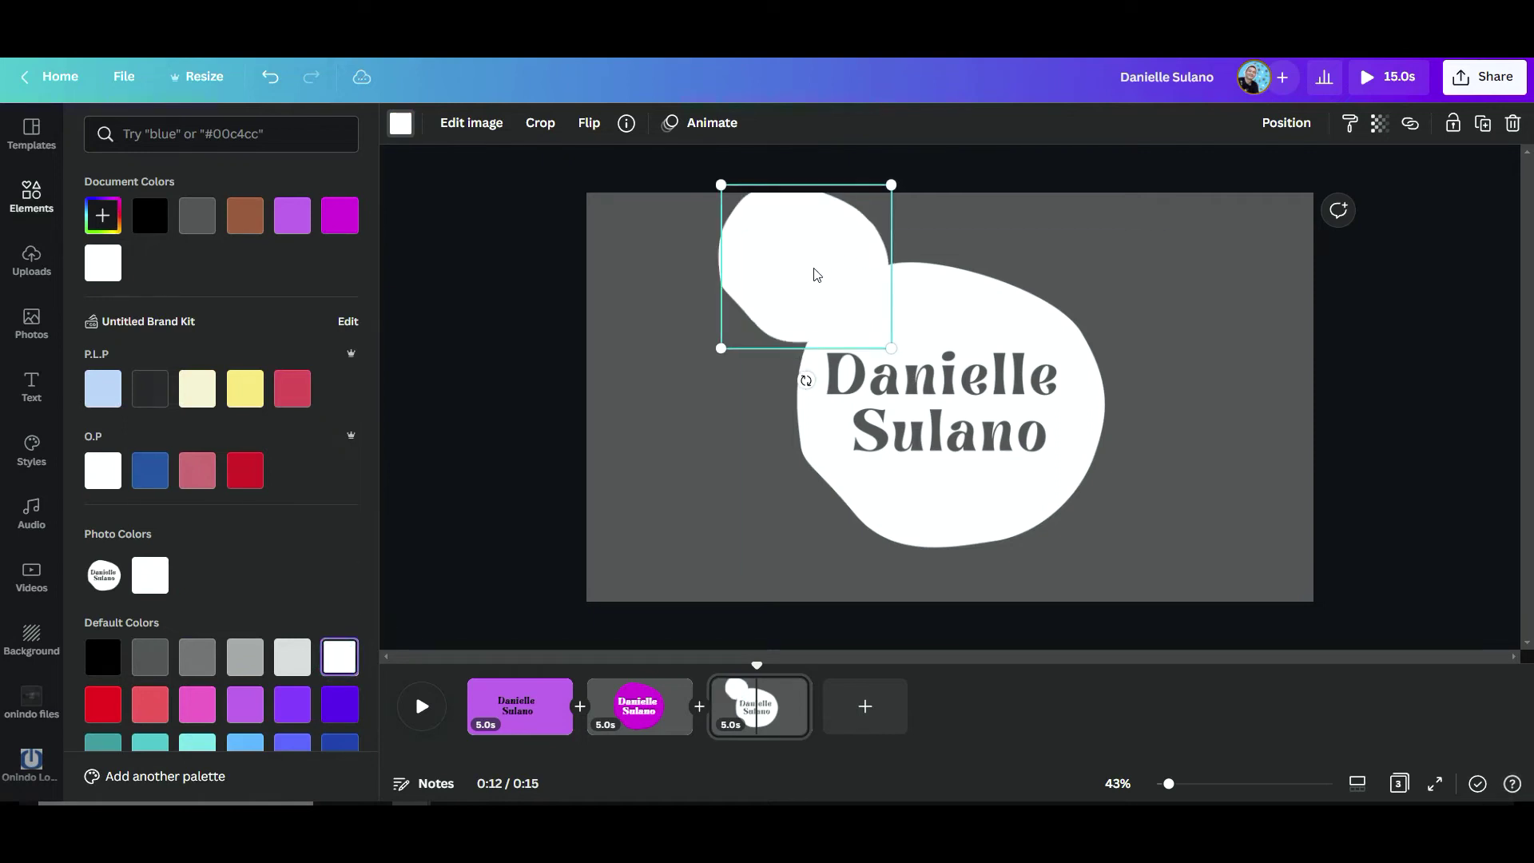
Try enlarging the white blob in the top-left corner, then undo those edits.
{"action": "left_click_drag", "start_coordinate": [813, 265], "coordinate": [623, 243]}
{"action": "left_click_drag", "start_coordinate": [702, 324], "coordinate": [651, 388]}
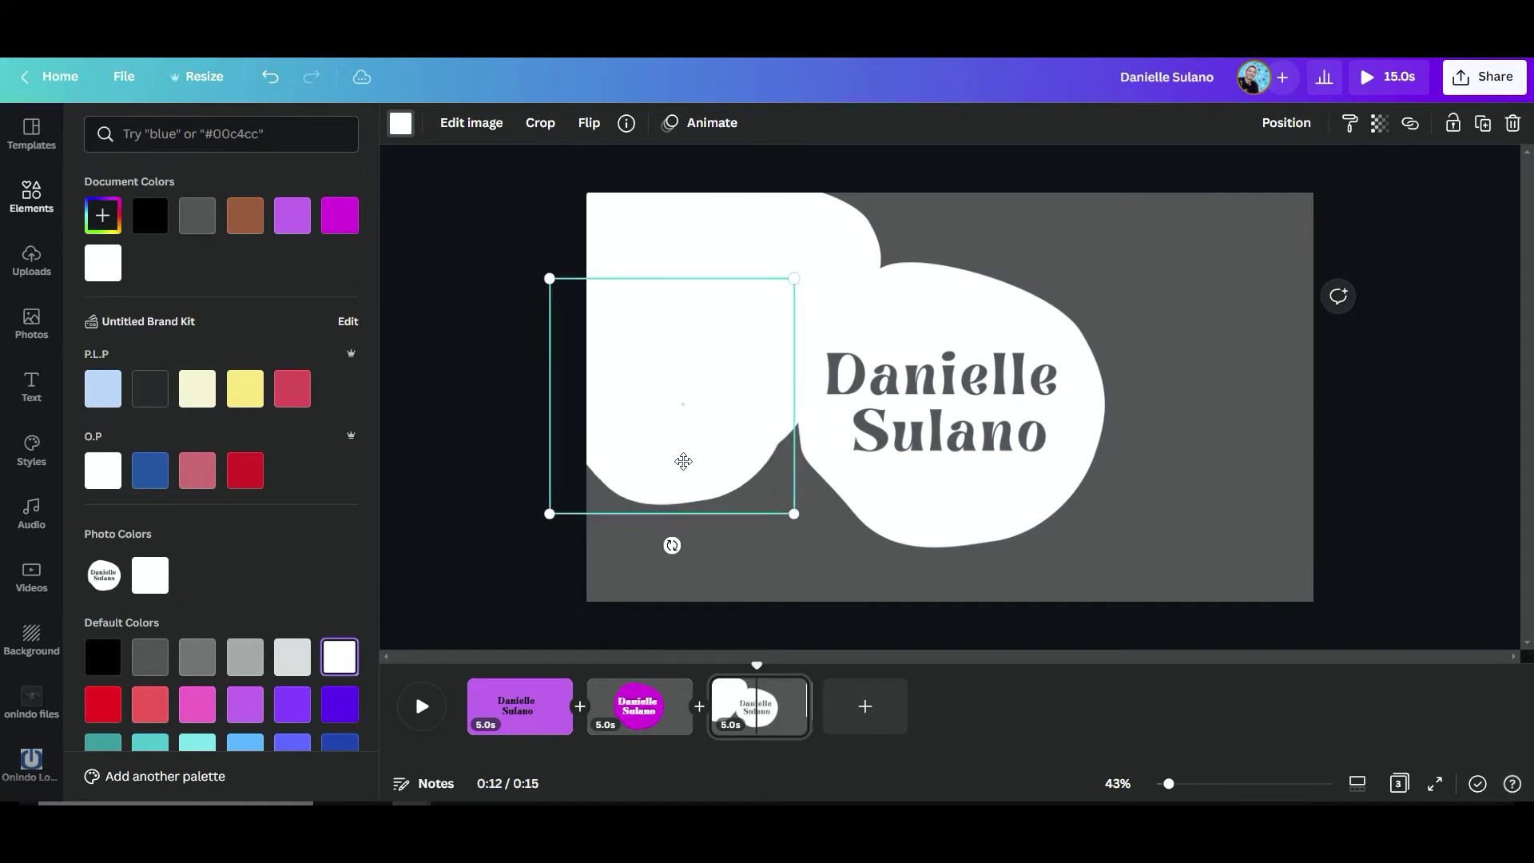
{"action": "mouse_move", "coordinate": [683, 461]}
{"action": "left_mouse_down"}
{"action": "mouse_move", "coordinate": [674, 506]}
{"action": "mouse_move", "coordinate": [661, 442]}
{"action": "left_mouse_up"}
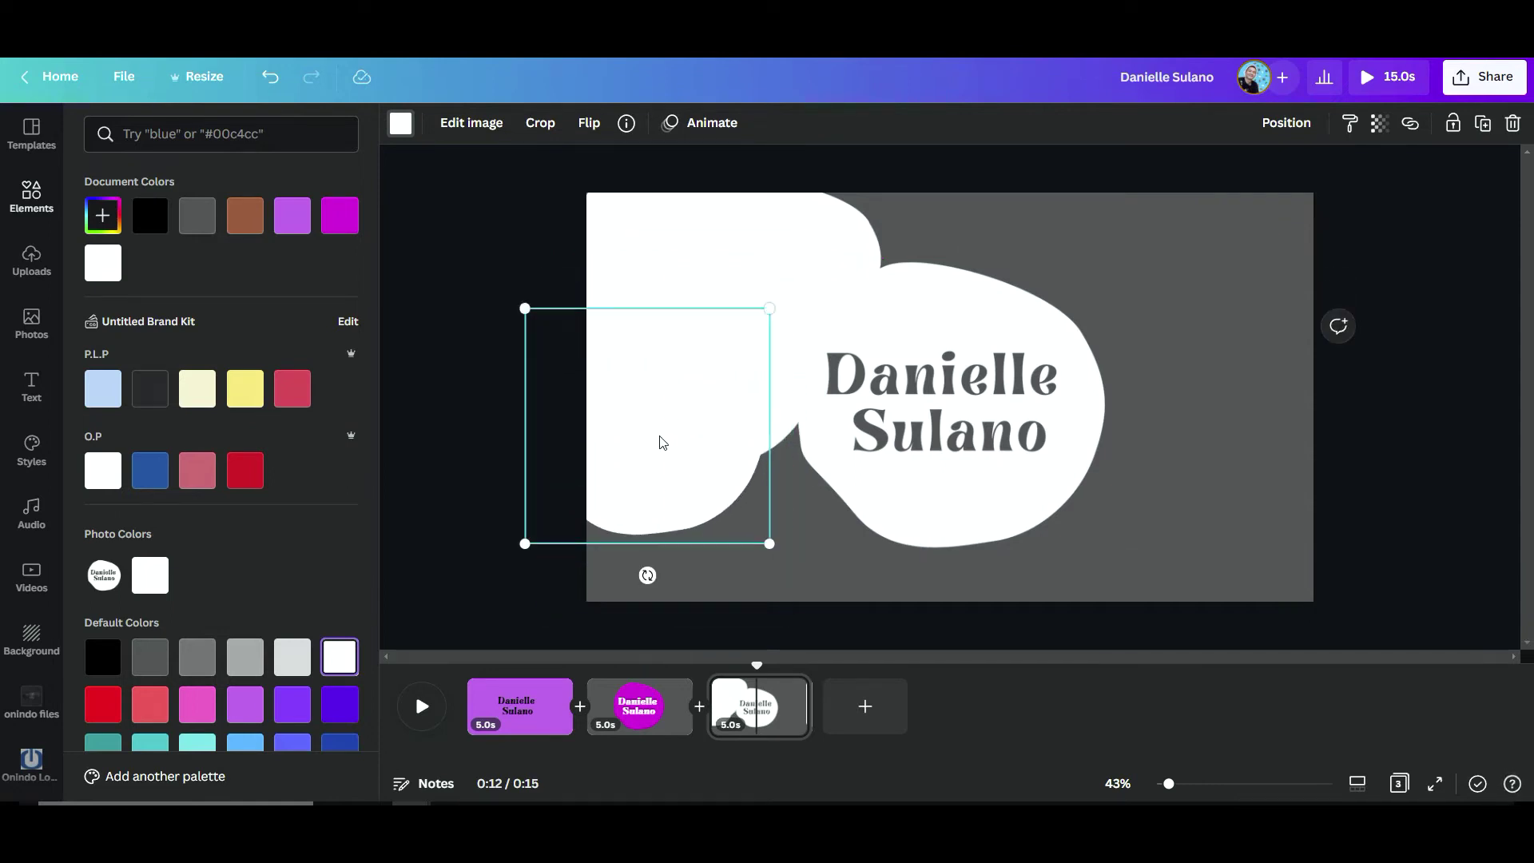
{"action": "key", "text": "ctrl+z"}
{"action": "key", "text": "ctrl+z"}
{"action": "left_click", "coordinate": [659, 435]}
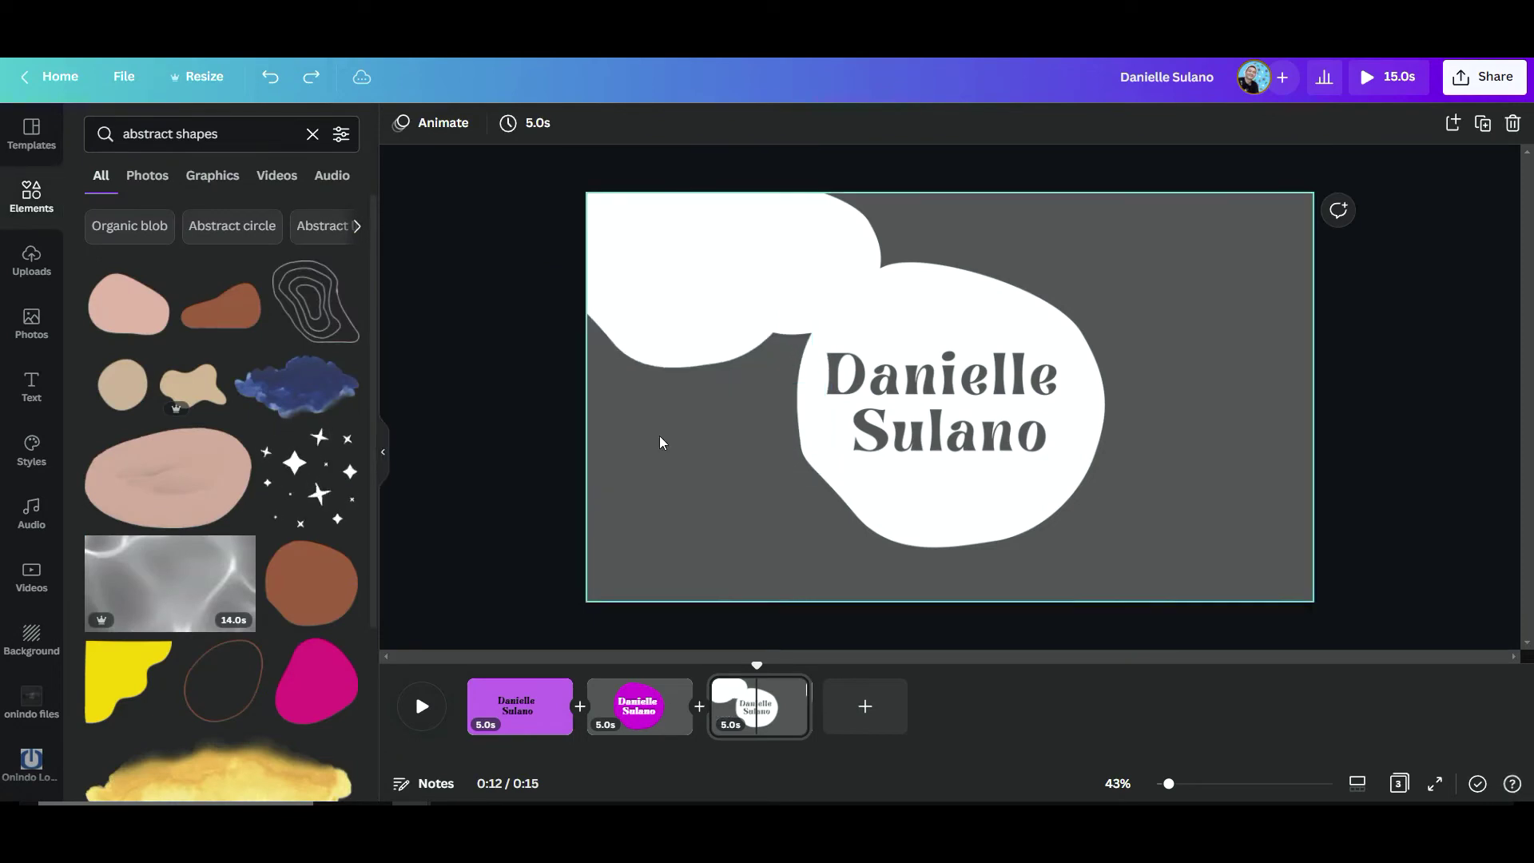
{"action": "key", "text": "ctrl+z"}
{"action": "key", "text": "ctrl+z"}
{"action": "key", "text": "ctrl+z"}
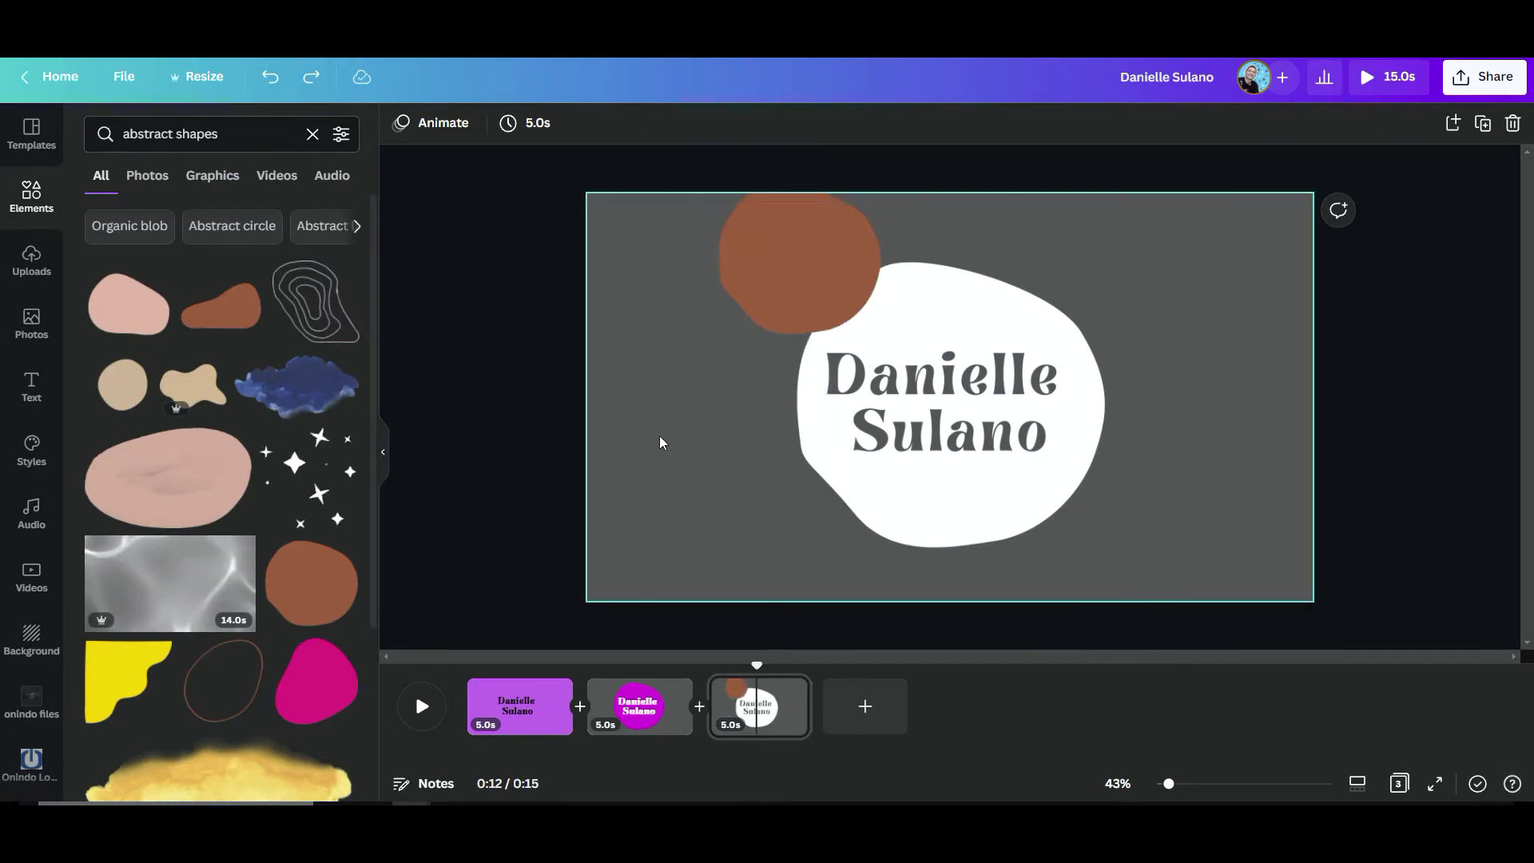
{"action": "key", "text": "ctrl+z"}
{"action": "key", "text": "ctrl+z"}
{"action": "left_click", "coordinate": [1115, 408]}
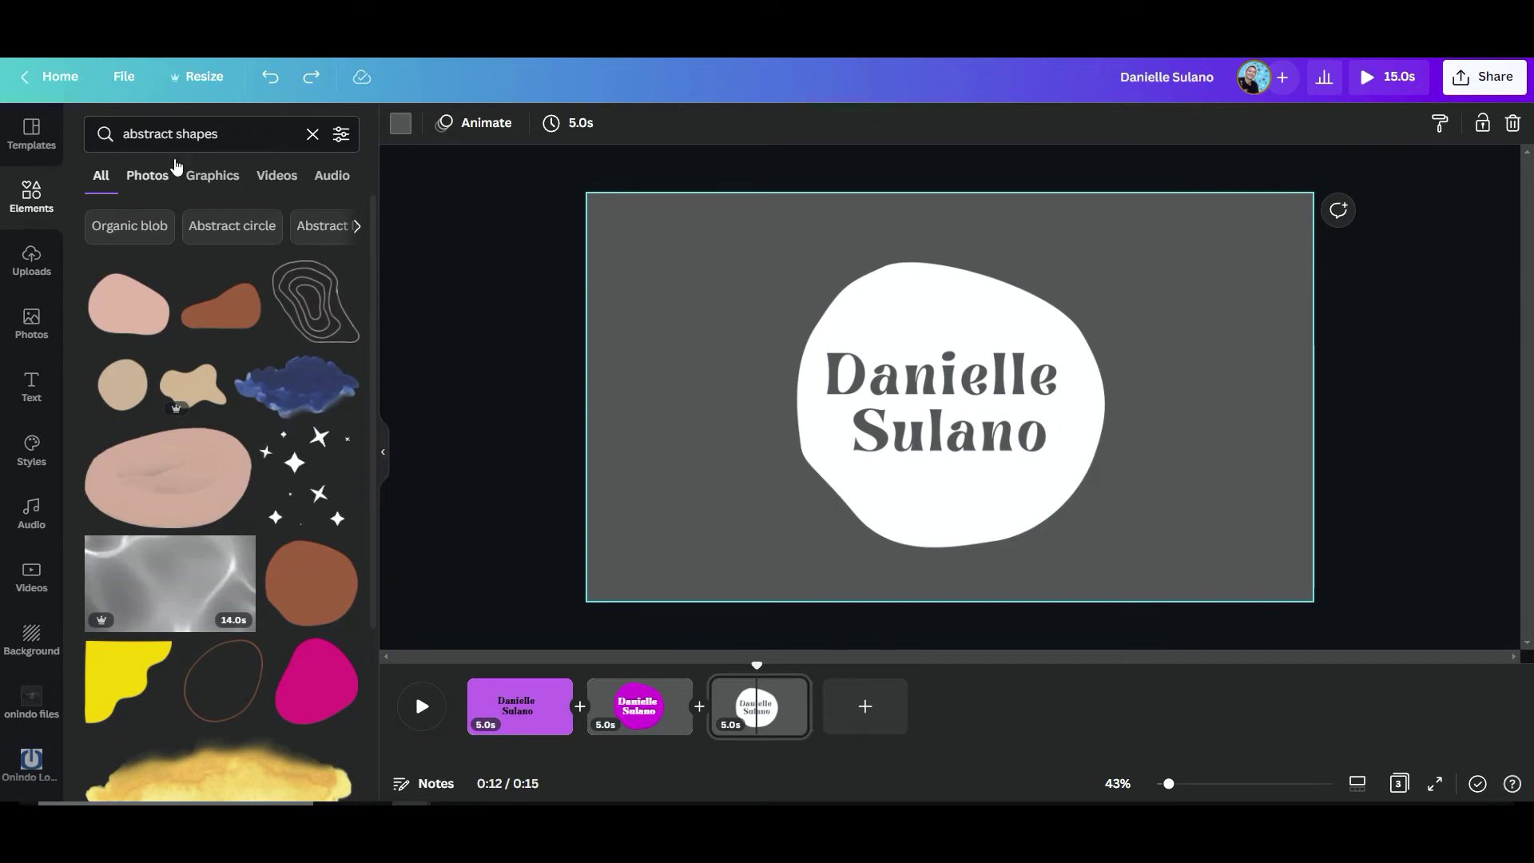
Search Elements for 'gradient' and then 'brush' images.
{"action": "left_click", "coordinate": [236, 137]}
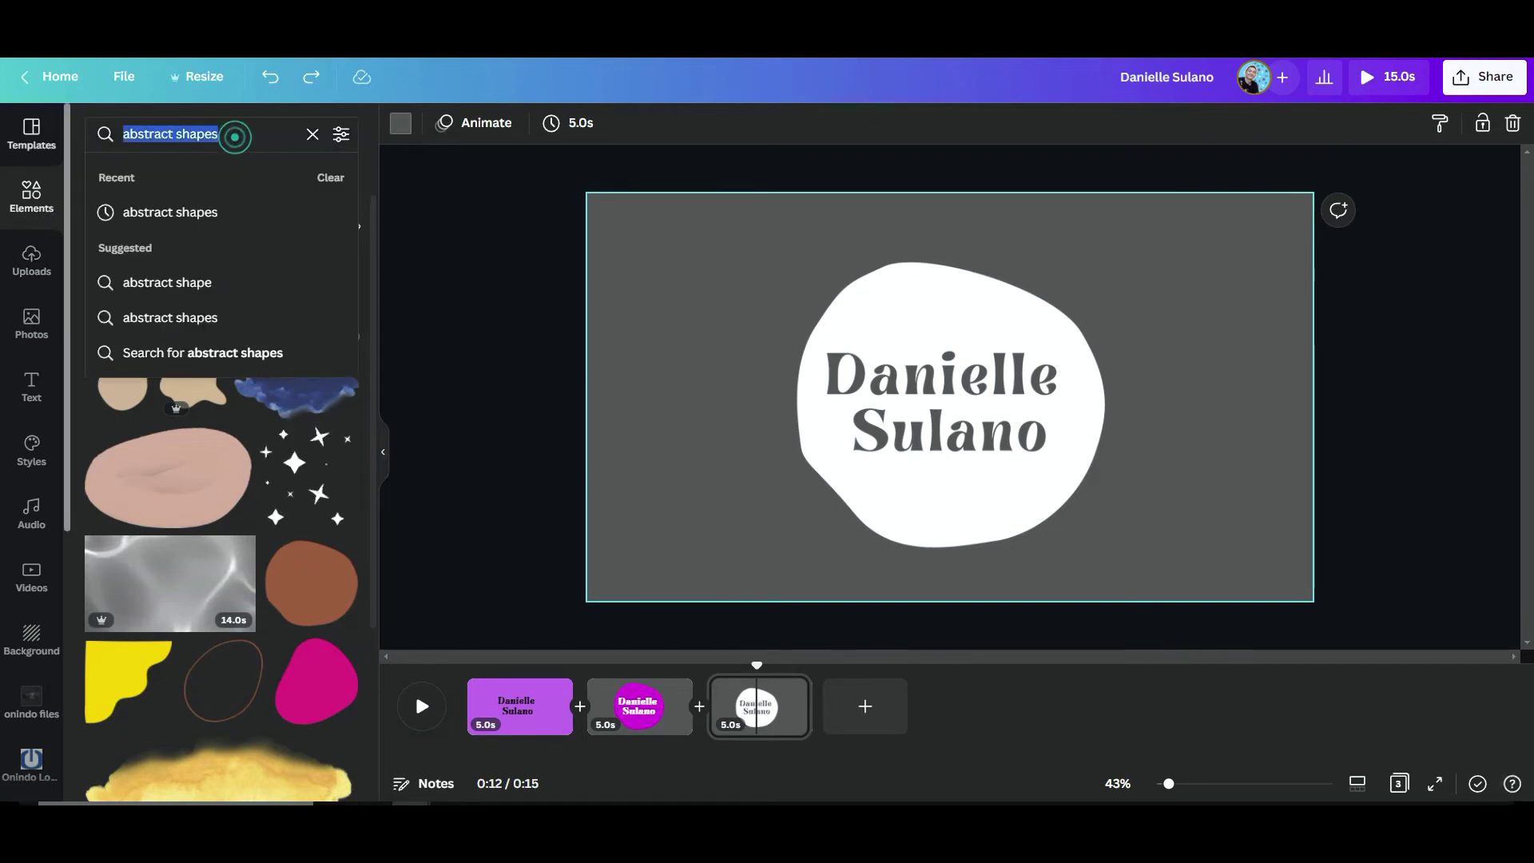
{"action": "type", "text": "grad"}
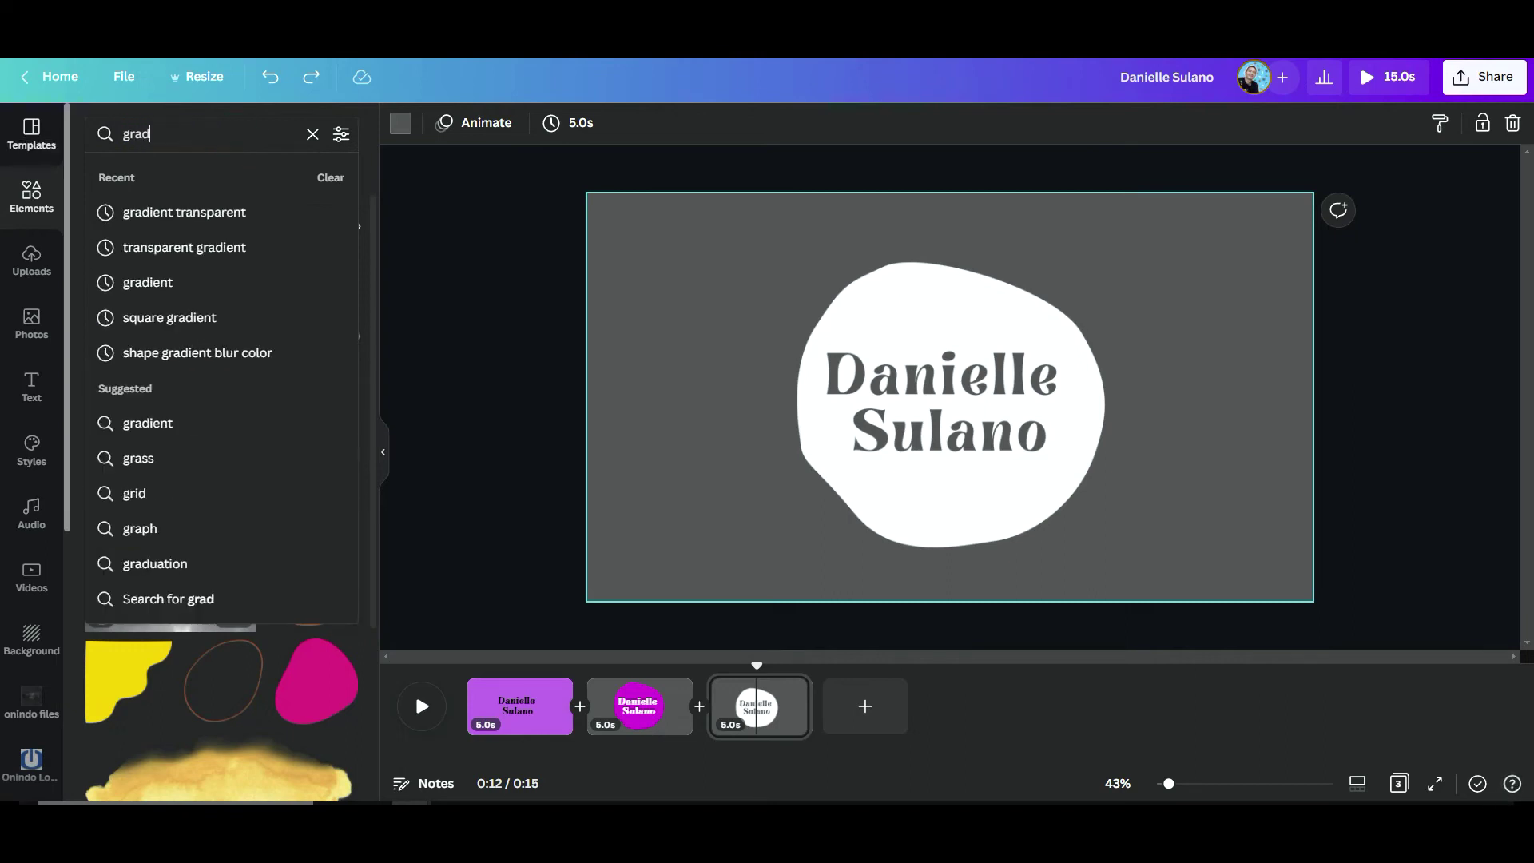
{"action": "type", "text": "ient"}
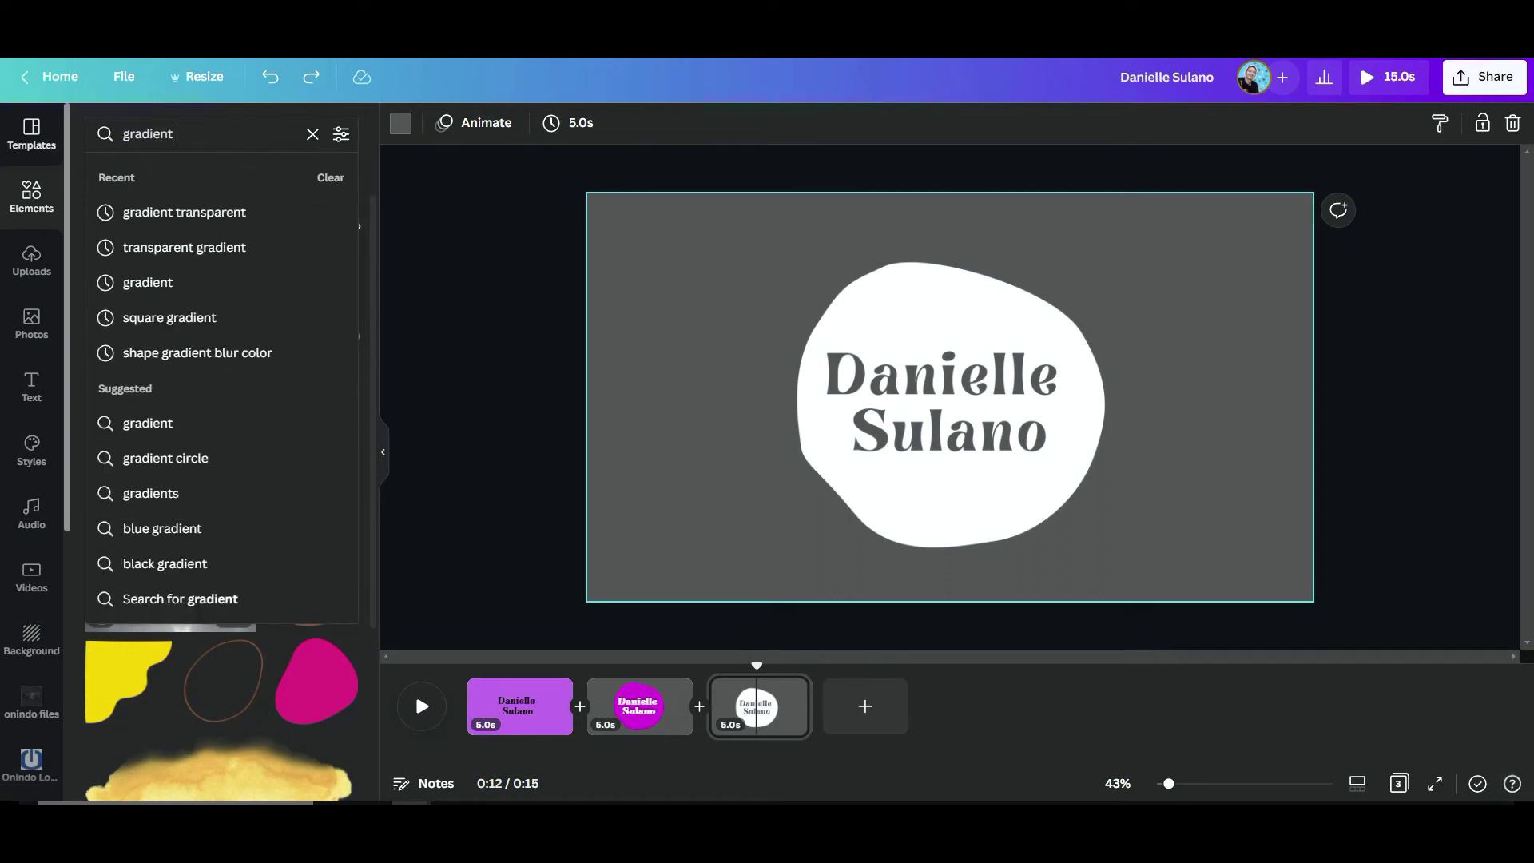
{"action": "key", "text": "Return"}
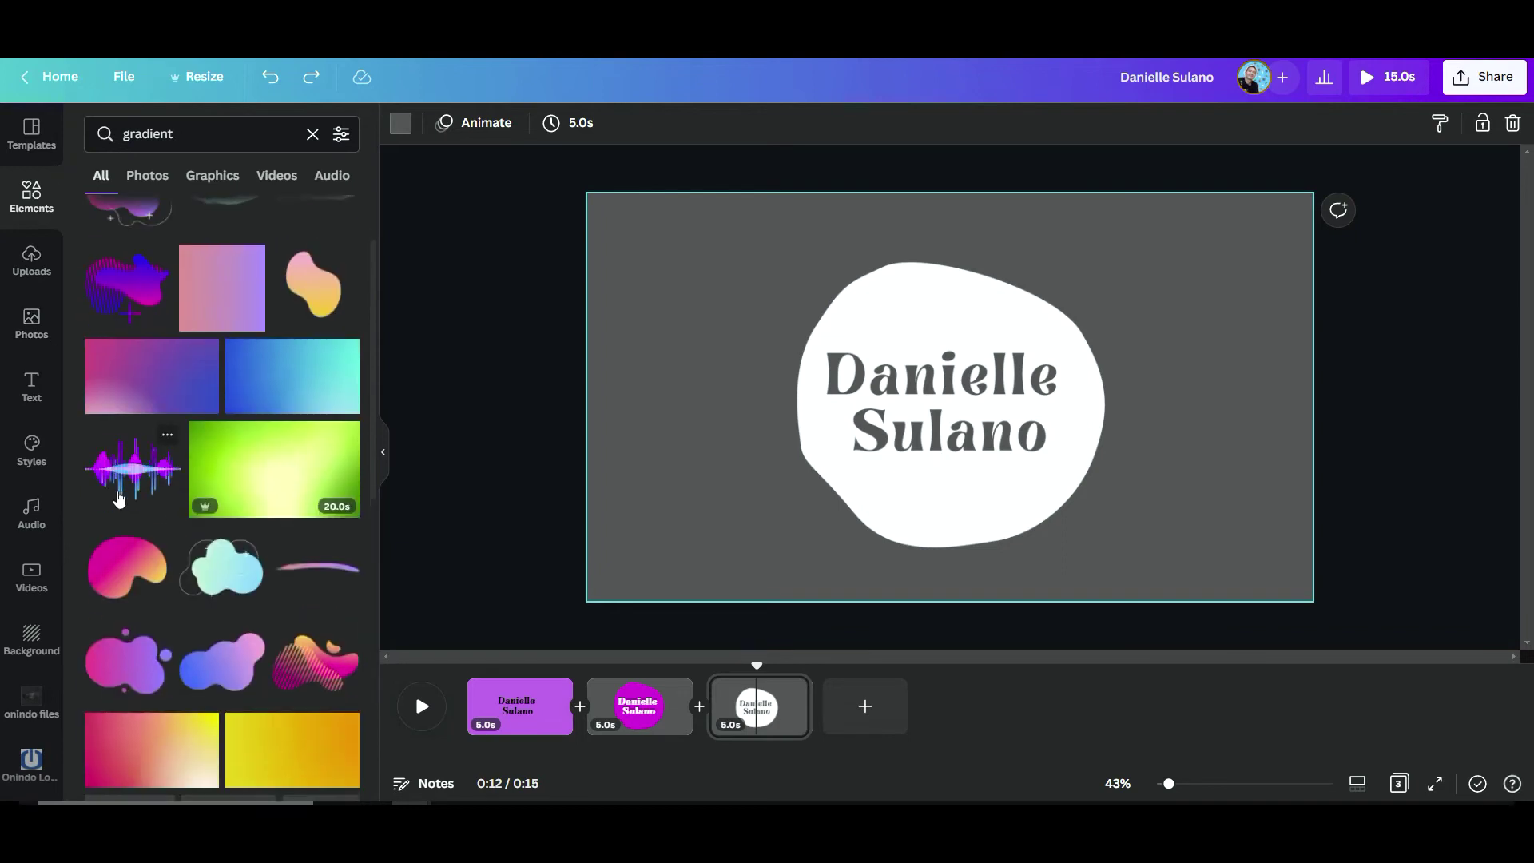
{"action": "scroll", "coordinate": [118, 499], "scroll_direction": "down", "scroll_amount": 8}
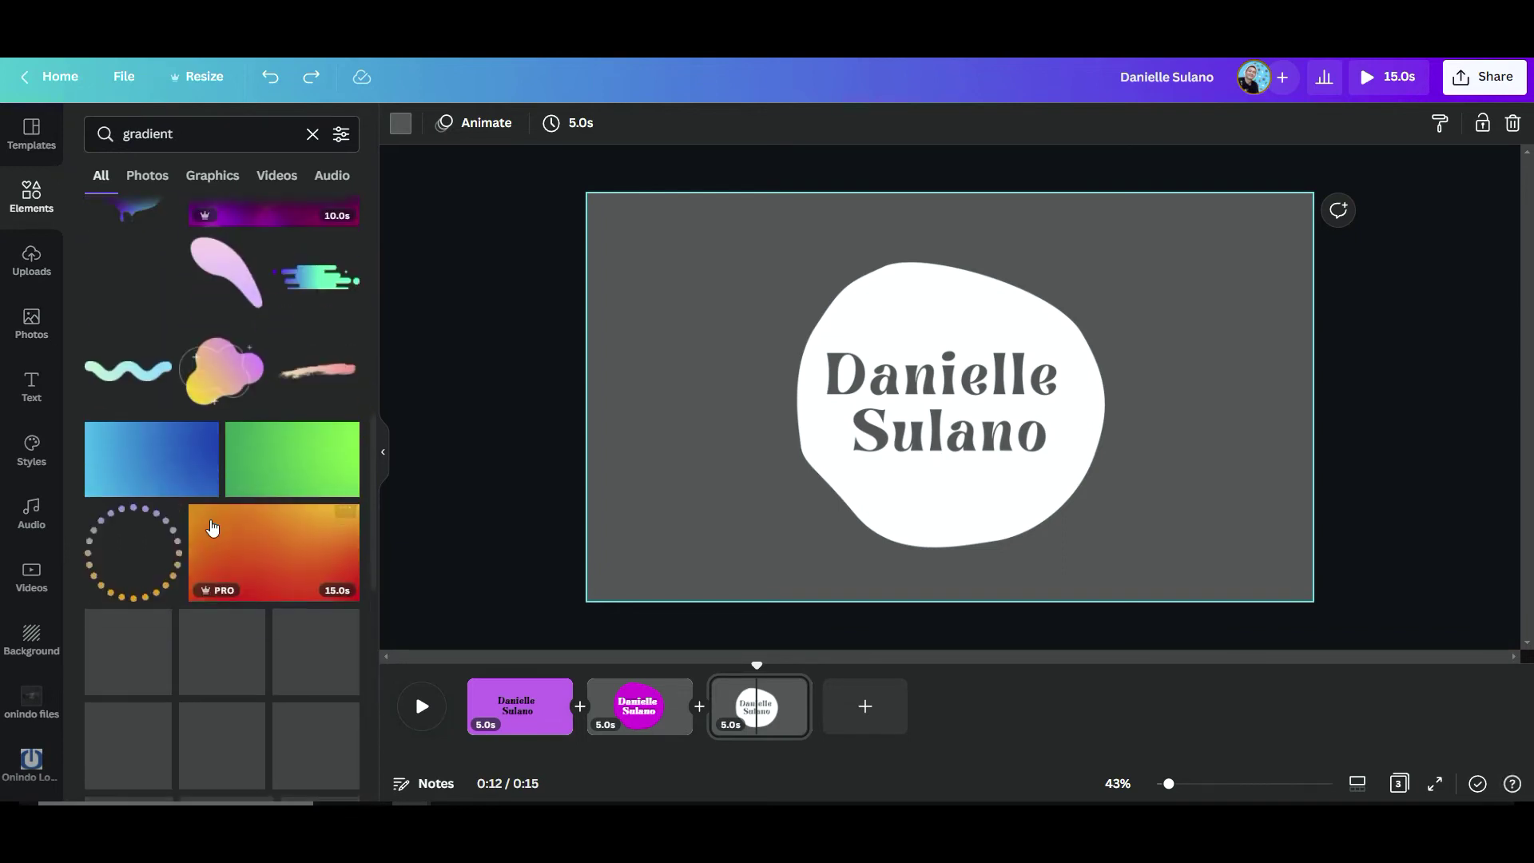
{"action": "left_click", "coordinate": [193, 130]}
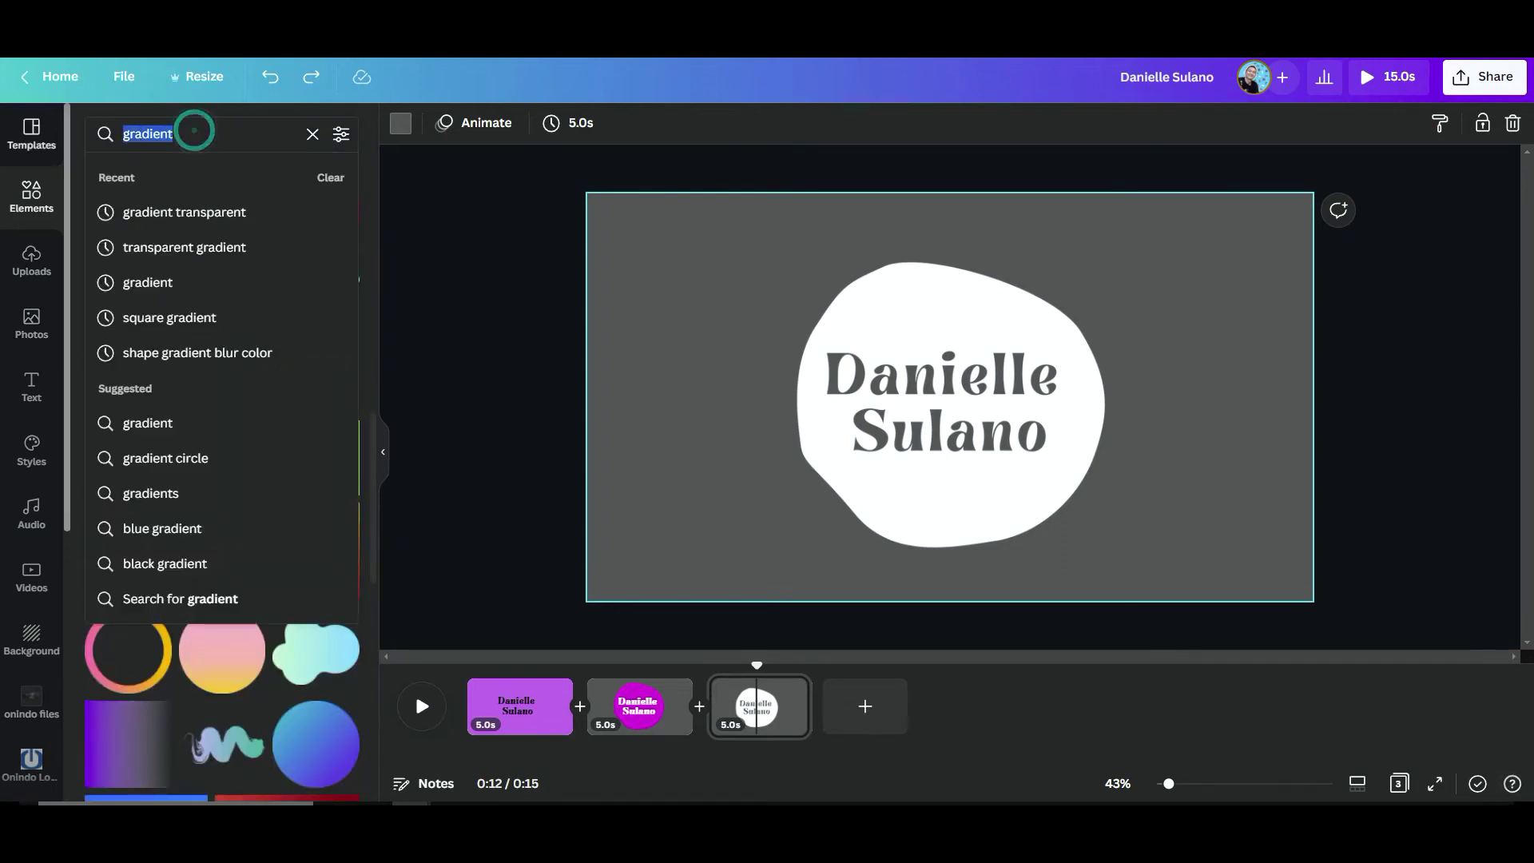
{"action": "type", "text": "brush"}
{"action": "key", "text": "Return"}
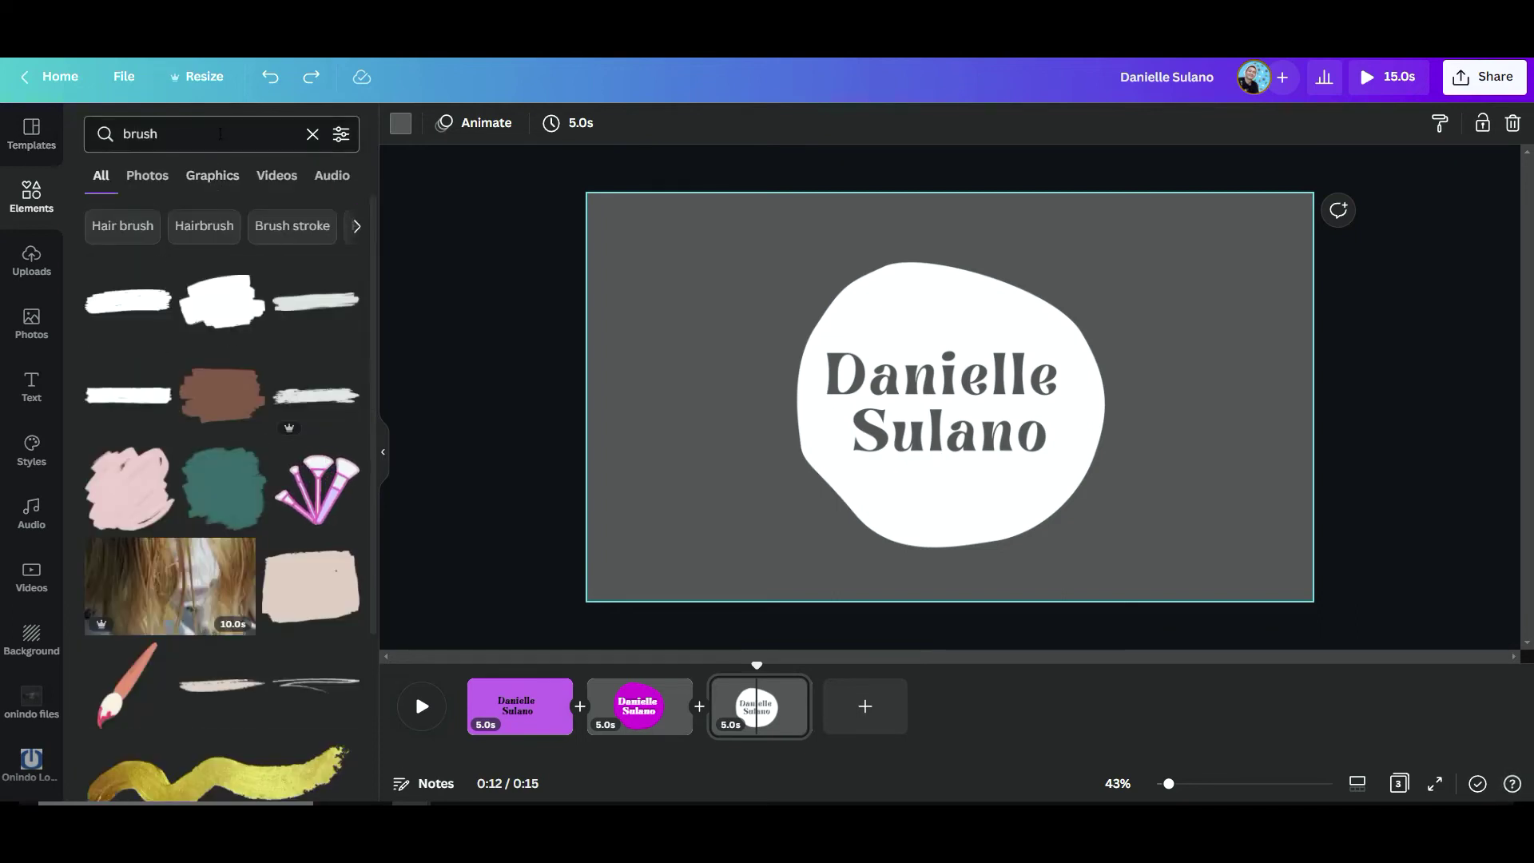
Search Elements for 'colorfull' and add the rainbow abstract image to page 3.
{"action": "left_click", "coordinate": [219, 133]}
{"action": "type", "text": "colo"}
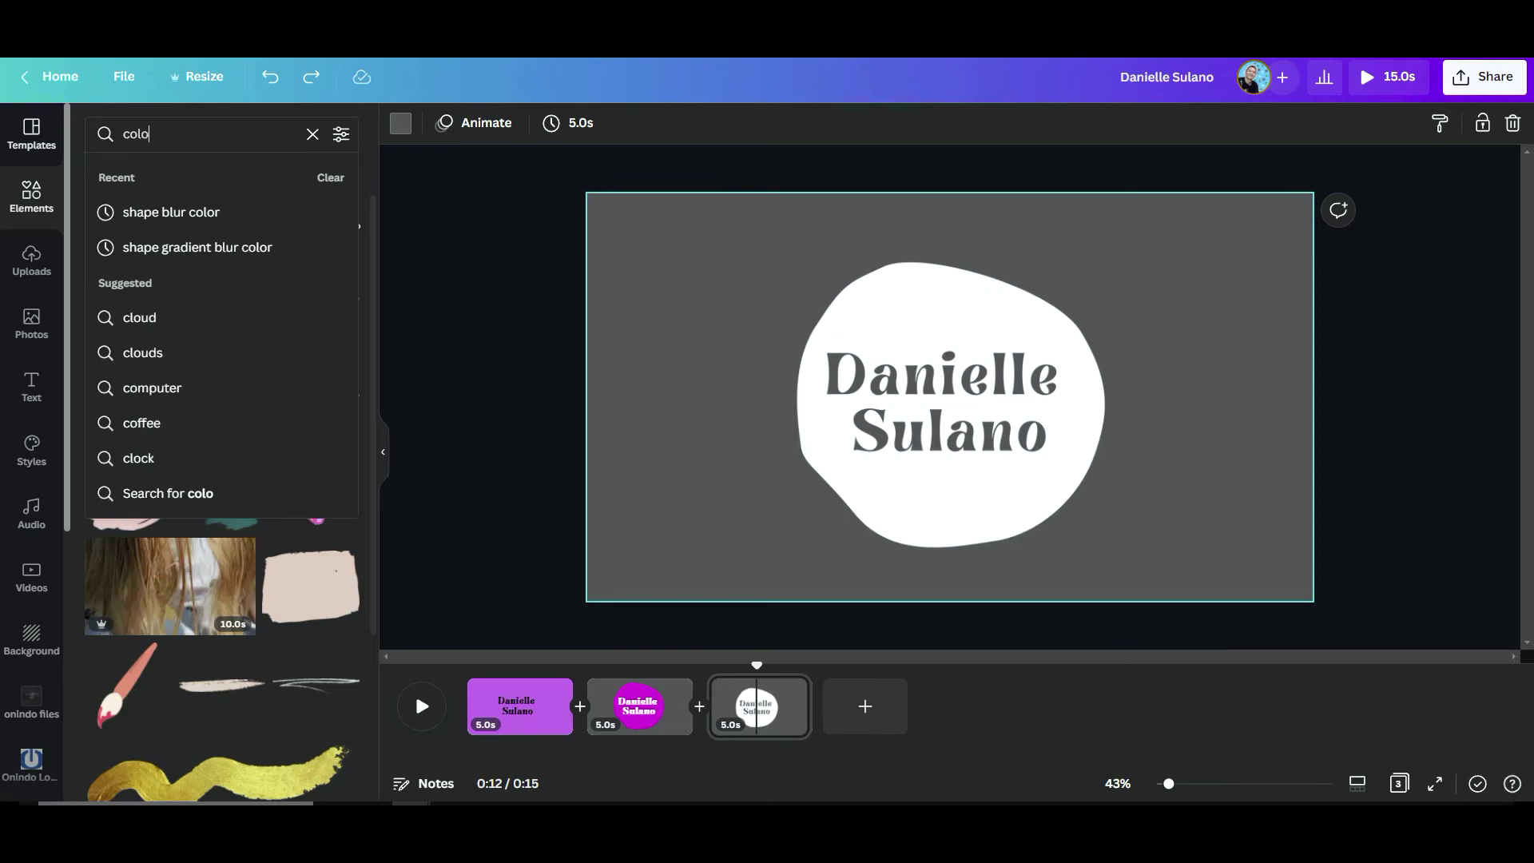
{"action": "type", "text": "rfull"}
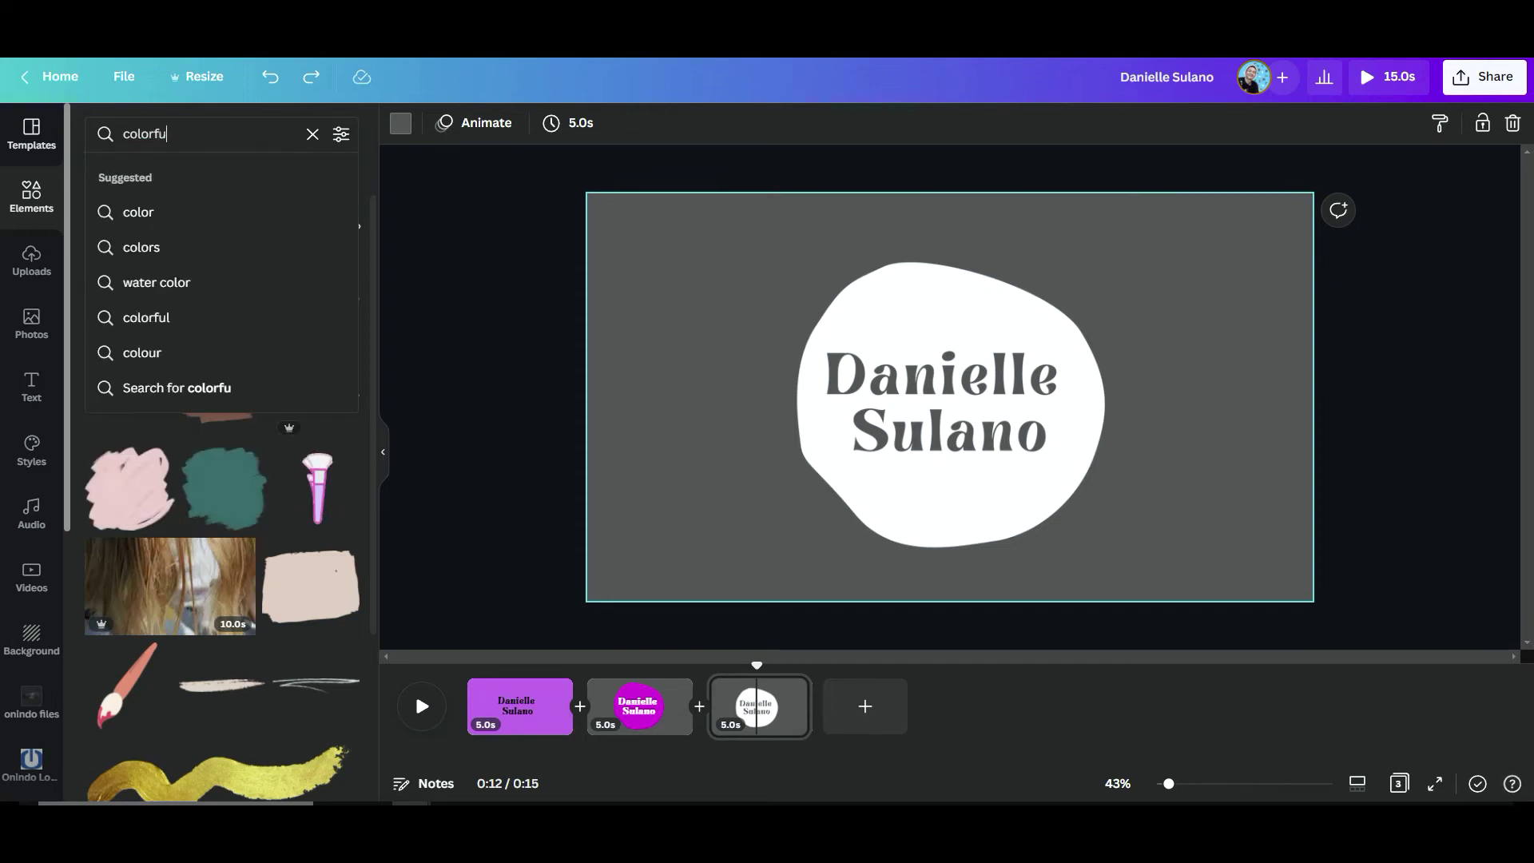
{"action": "key", "text": "Return"}
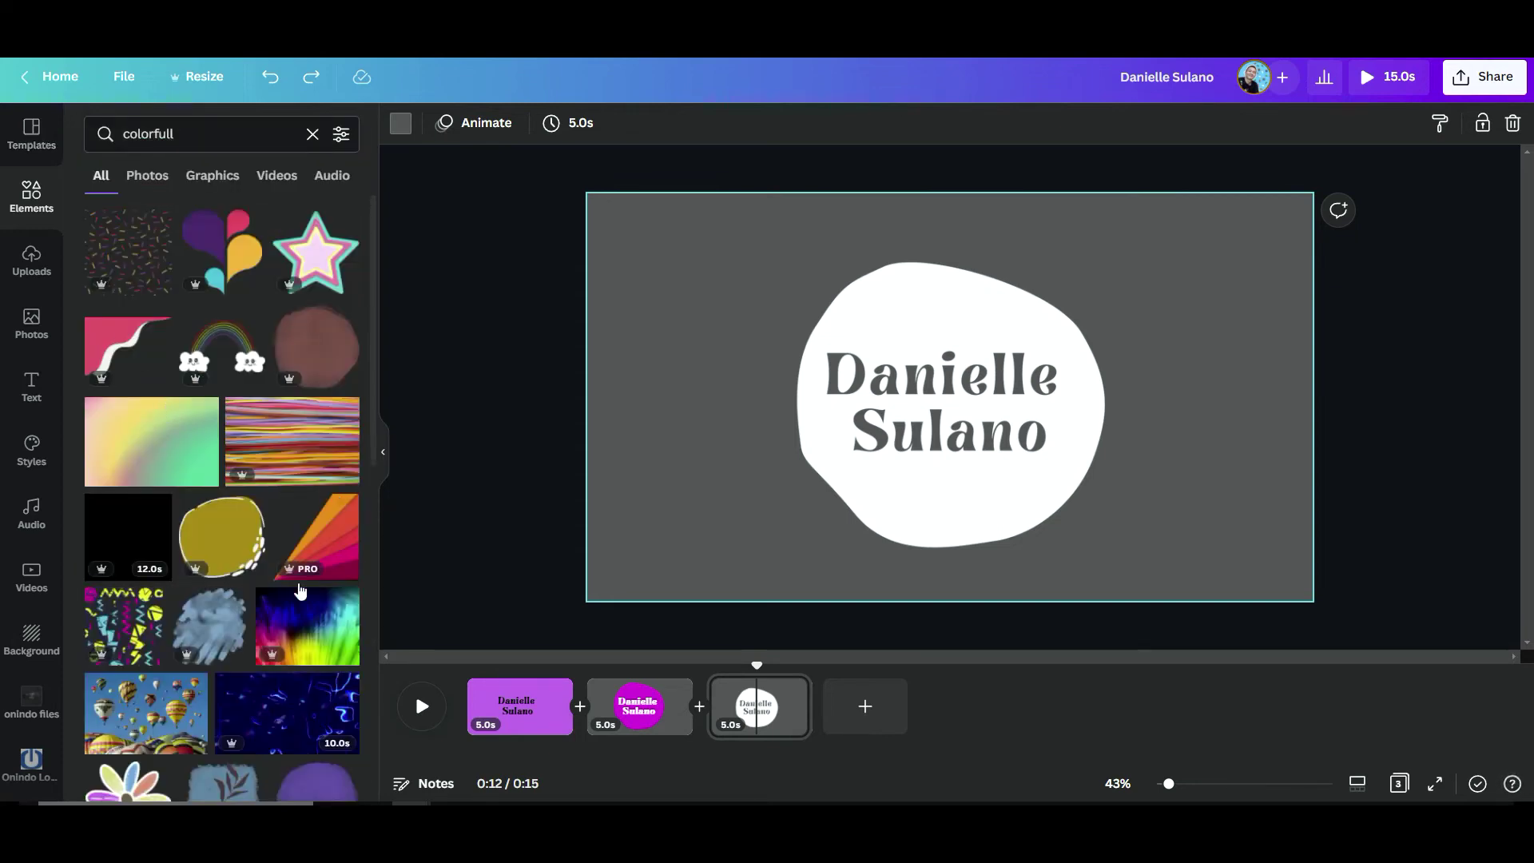
{"action": "scroll", "coordinate": [289, 597], "scroll_direction": "down", "scroll_amount": 3}
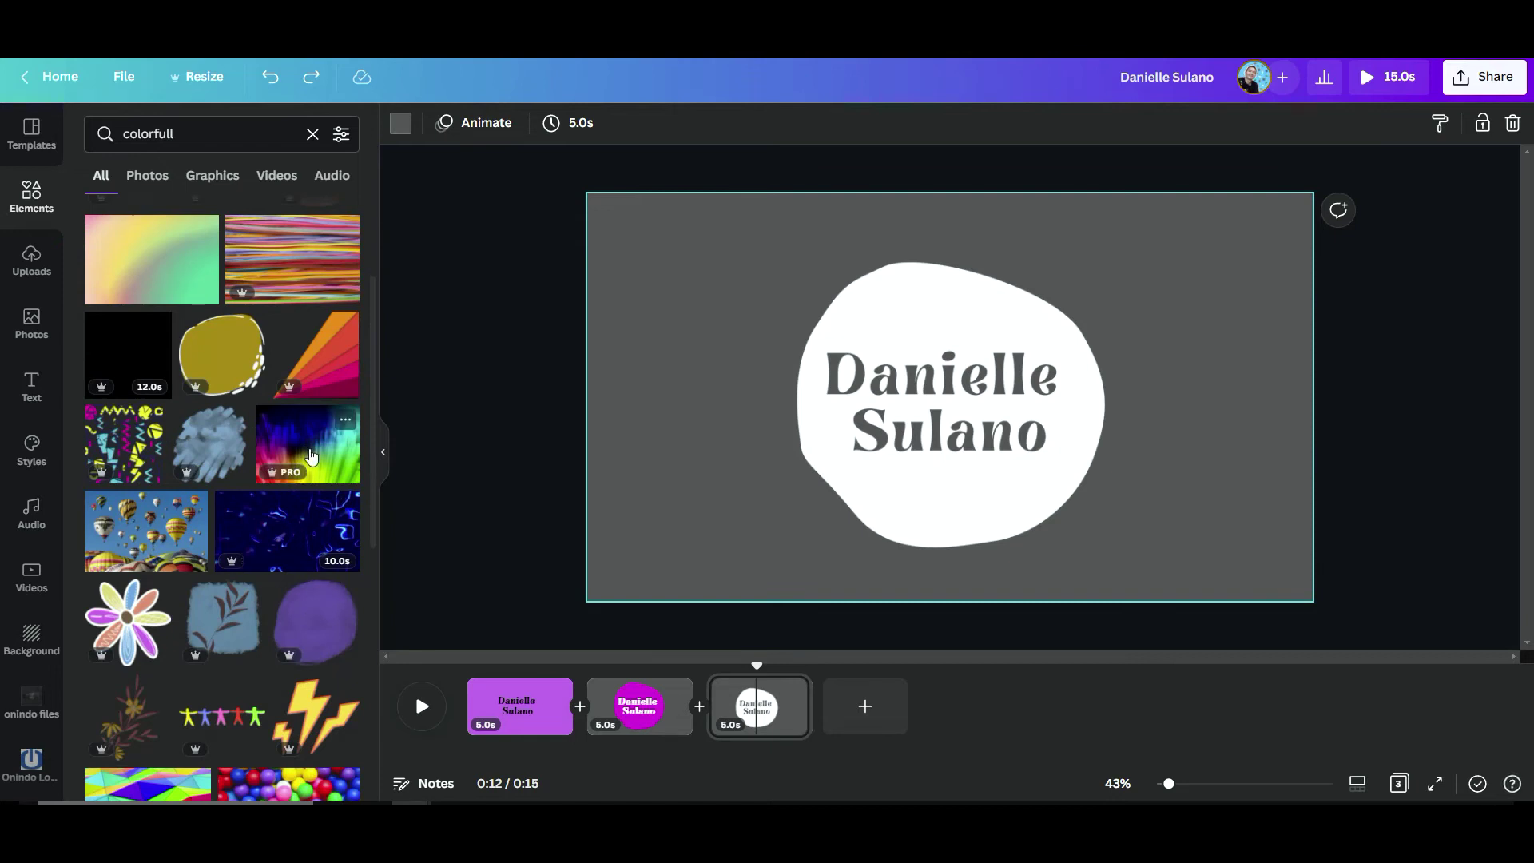
{"action": "left_click", "coordinate": [311, 456]}
{"action": "left_click", "coordinate": [1287, 126]}
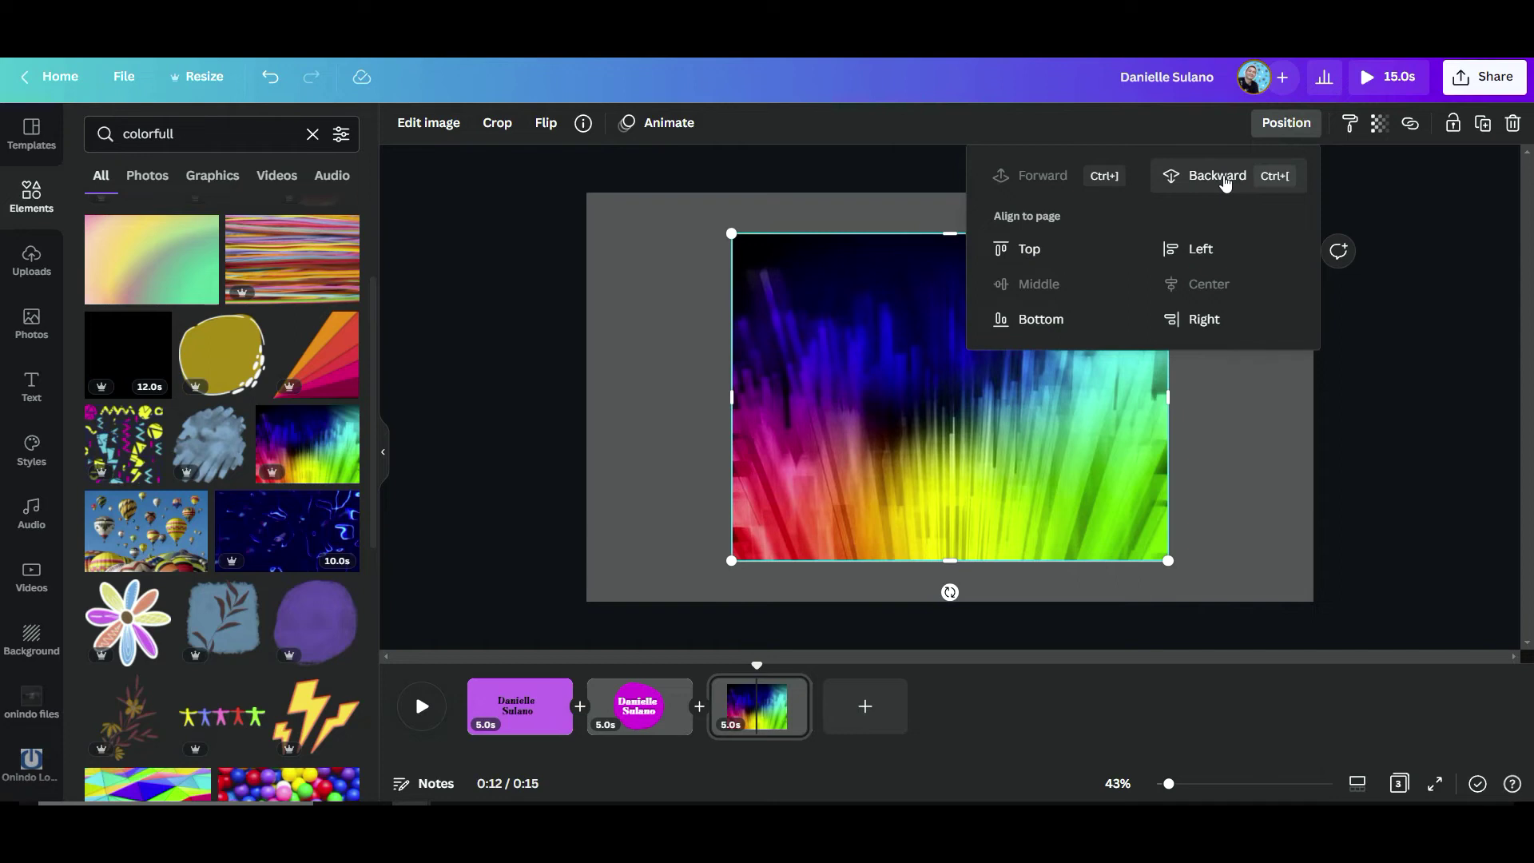
Send the rainbow image backward behind the blob and trim its left and right sides.
{"action": "left_click", "coordinate": [1225, 181]}
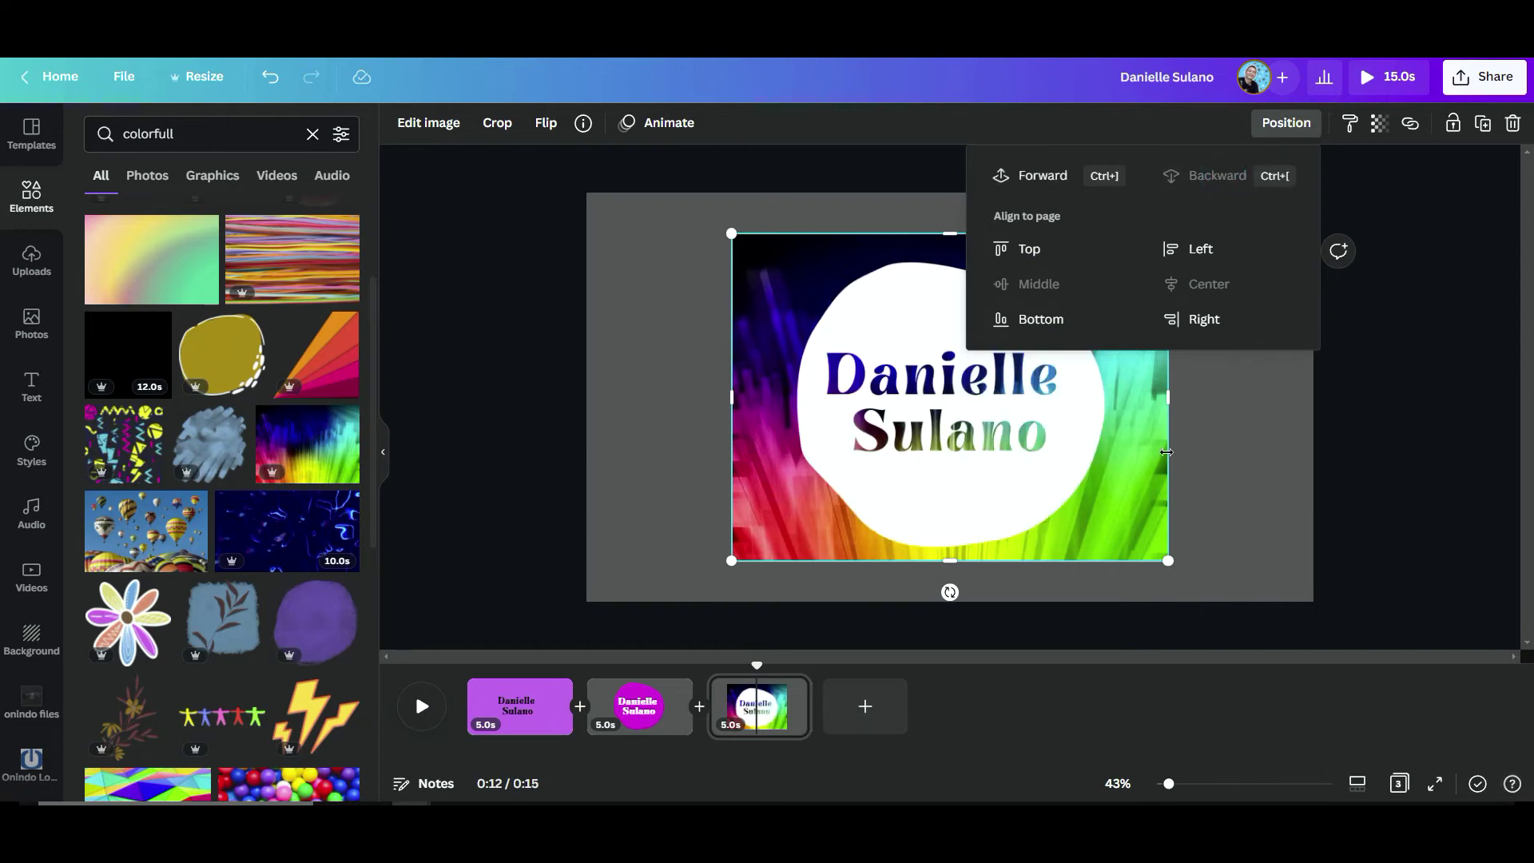
{"action": "left_click", "coordinate": [1295, 463]}
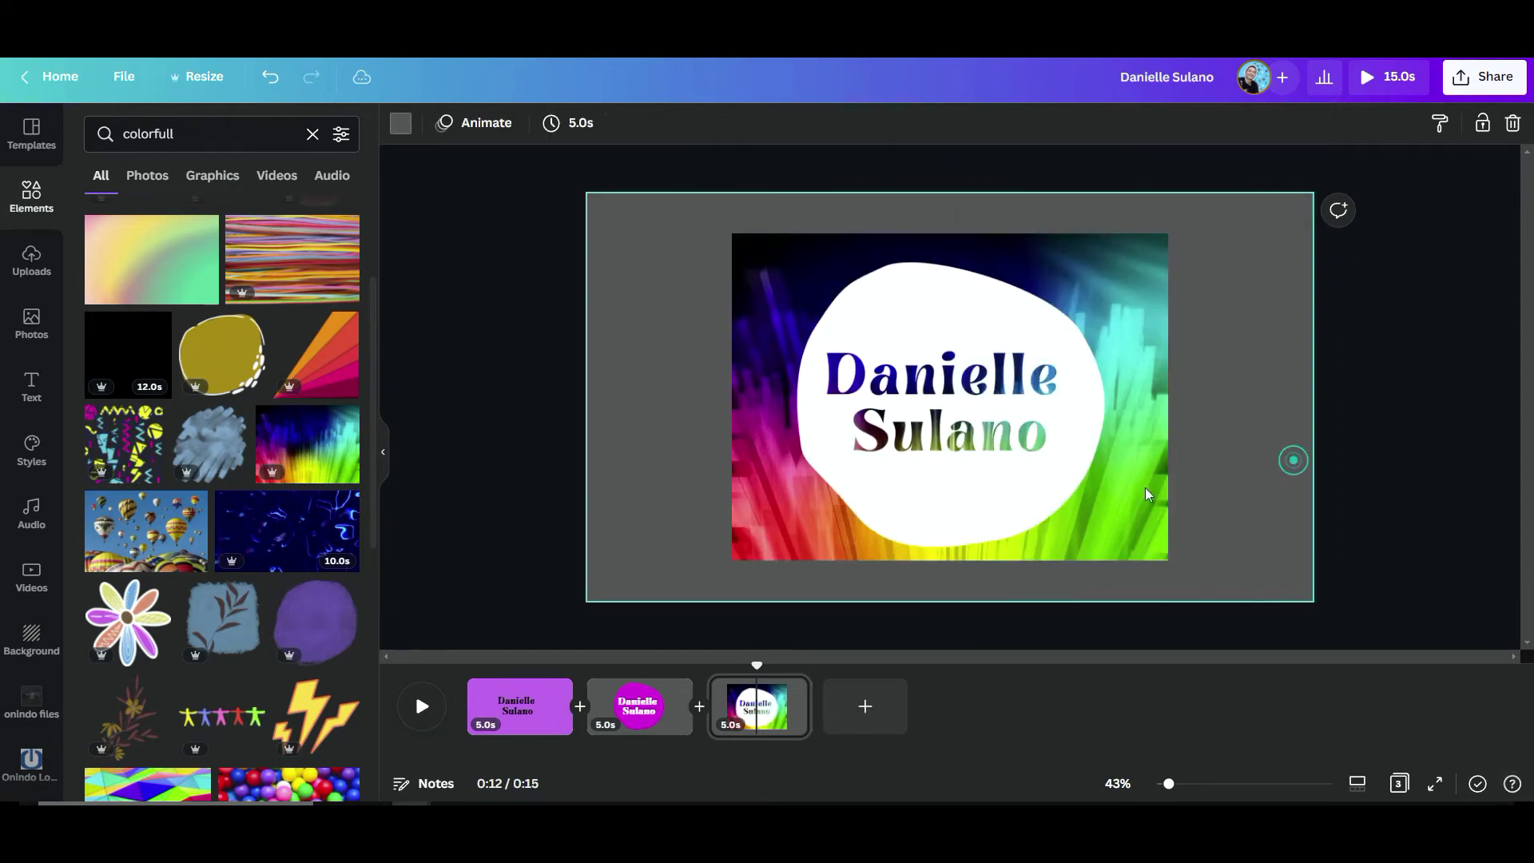
{"action": "left_click", "coordinate": [771, 379]}
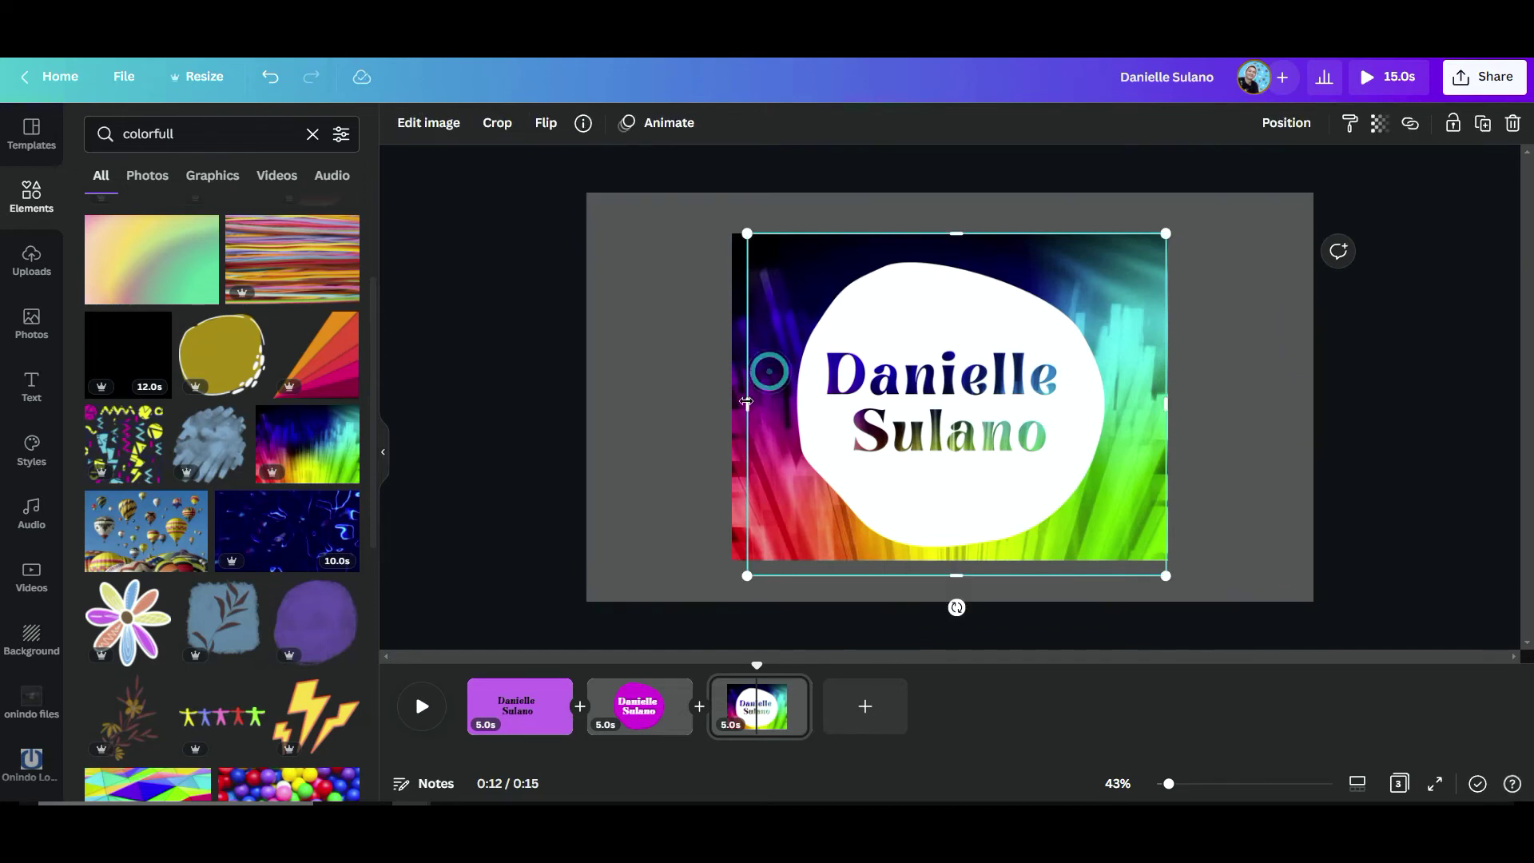
{"action": "left_click_drag", "start_coordinate": [745, 401], "coordinate": [777, 401]}
{"action": "mouse_move", "coordinate": [1166, 401]}
{"action": "left_mouse_down"}
{"action": "mouse_move", "coordinate": [1121, 401]}
{"action": "mouse_move", "coordinate": [1167, 400]}
{"action": "left_mouse_up"}
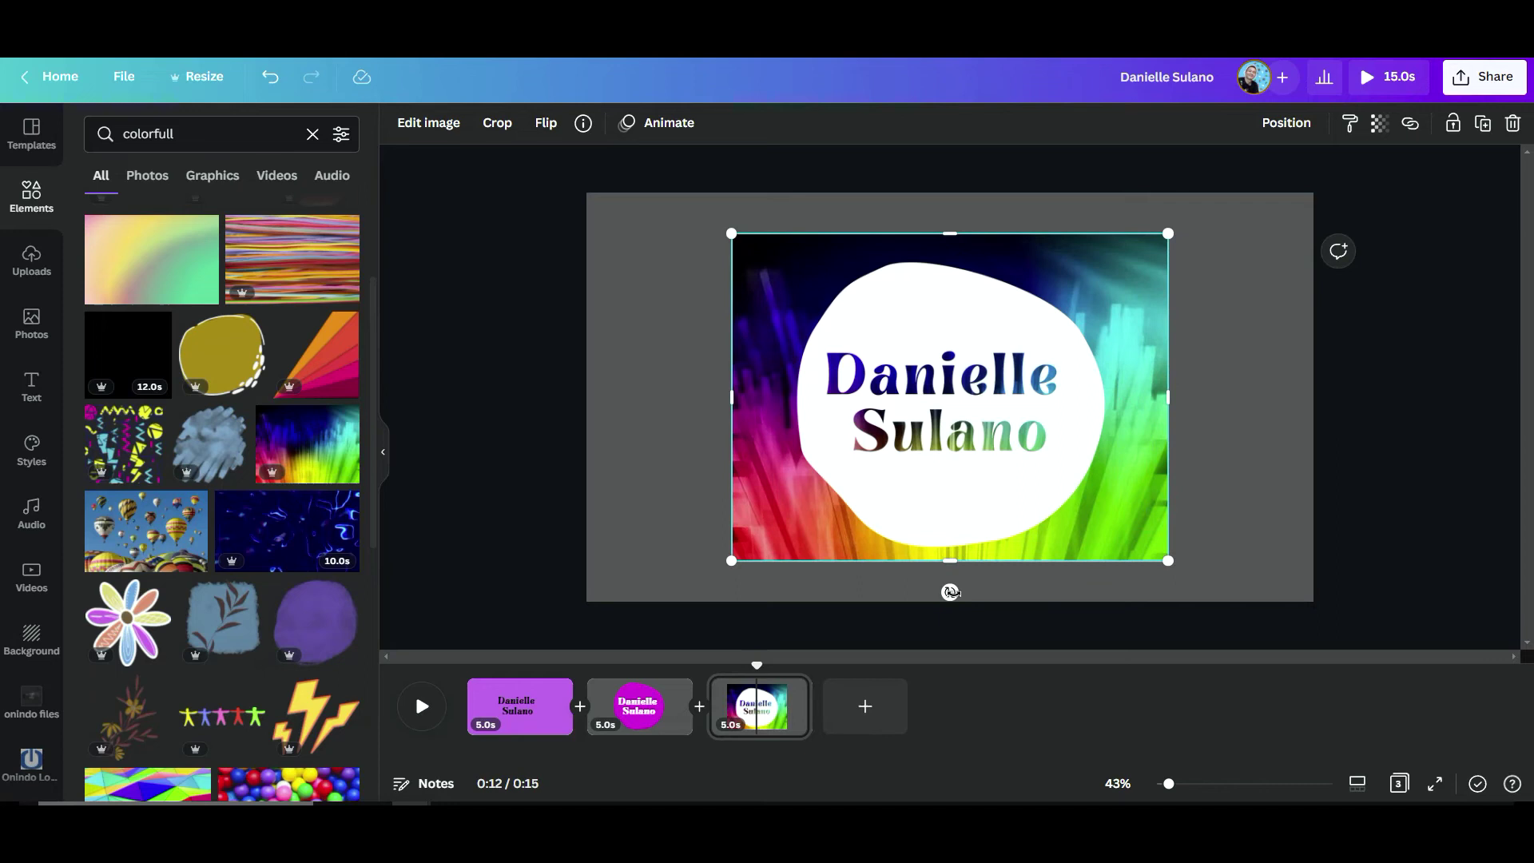
{"action": "scroll", "coordinate": [1085, 512], "scroll_direction": "up", "scroll_amount": 2}
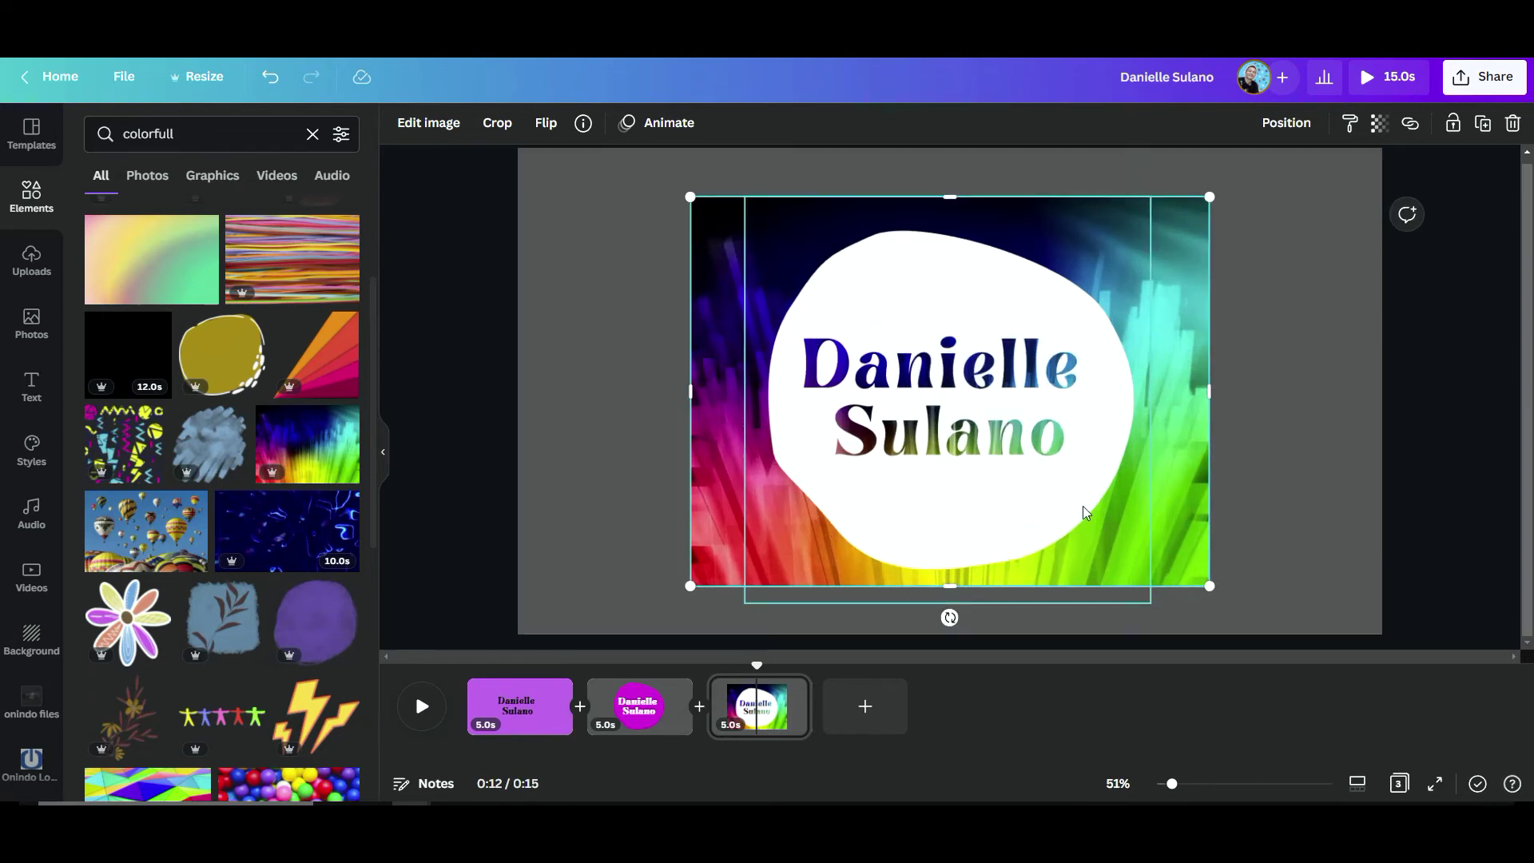
{"action": "mouse_move", "coordinate": [1171, 784]}
{"action": "left_mouse_down"}
{"action": "mouse_move", "coordinate": [1186, 788]}
{"action": "mouse_move", "coordinate": [1168, 786]}
{"action": "left_mouse_up"}
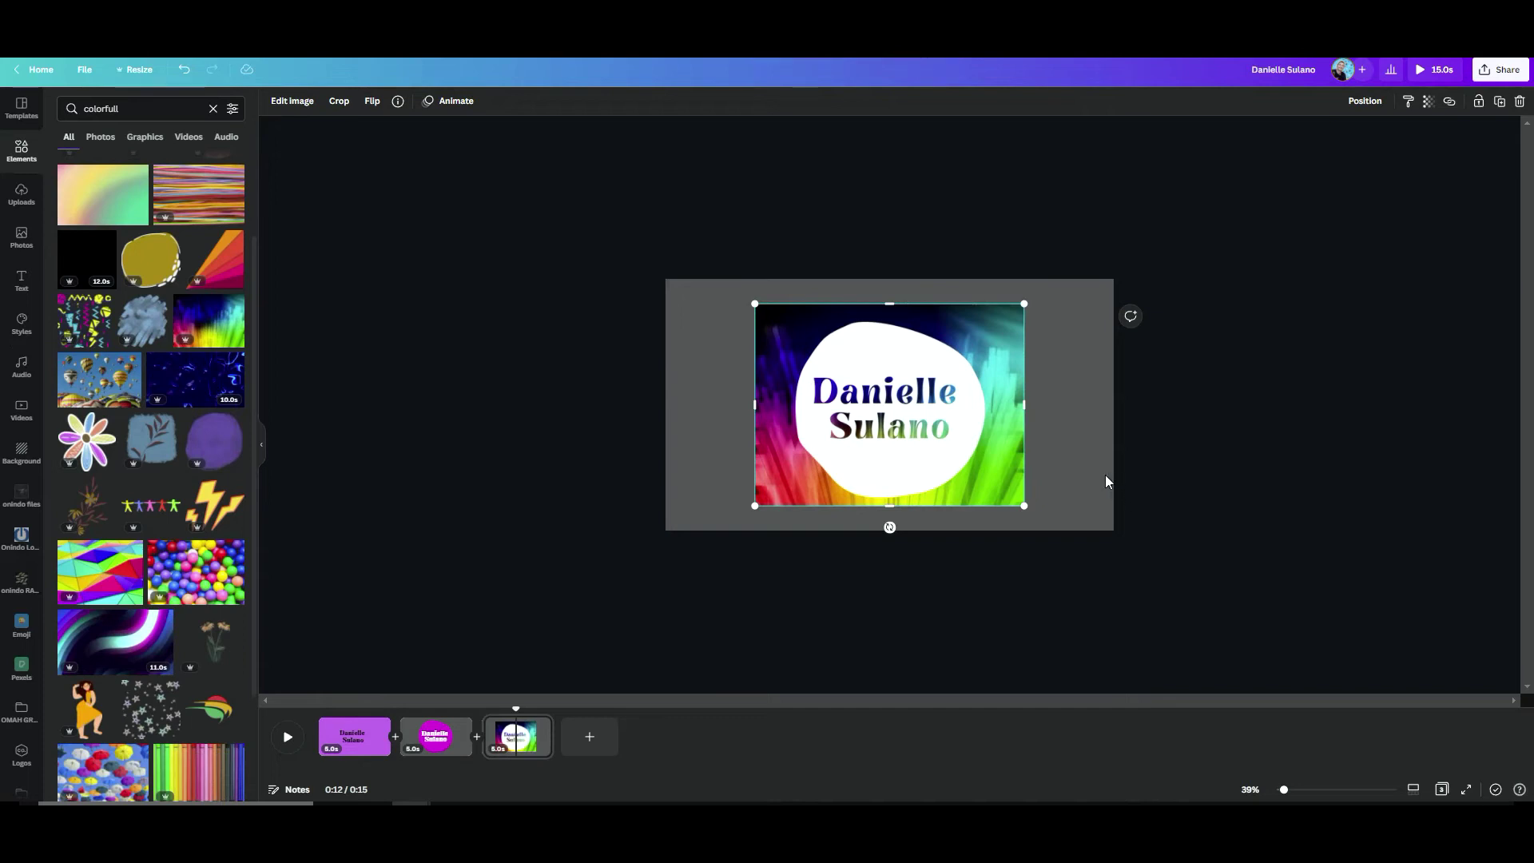
Tilt the rainbow image slightly, then drag it off the page.
{"action": "left_click", "coordinate": [1105, 474]}
{"action": "left_click_drag", "start_coordinate": [1284, 789], "coordinate": [1296, 791]}
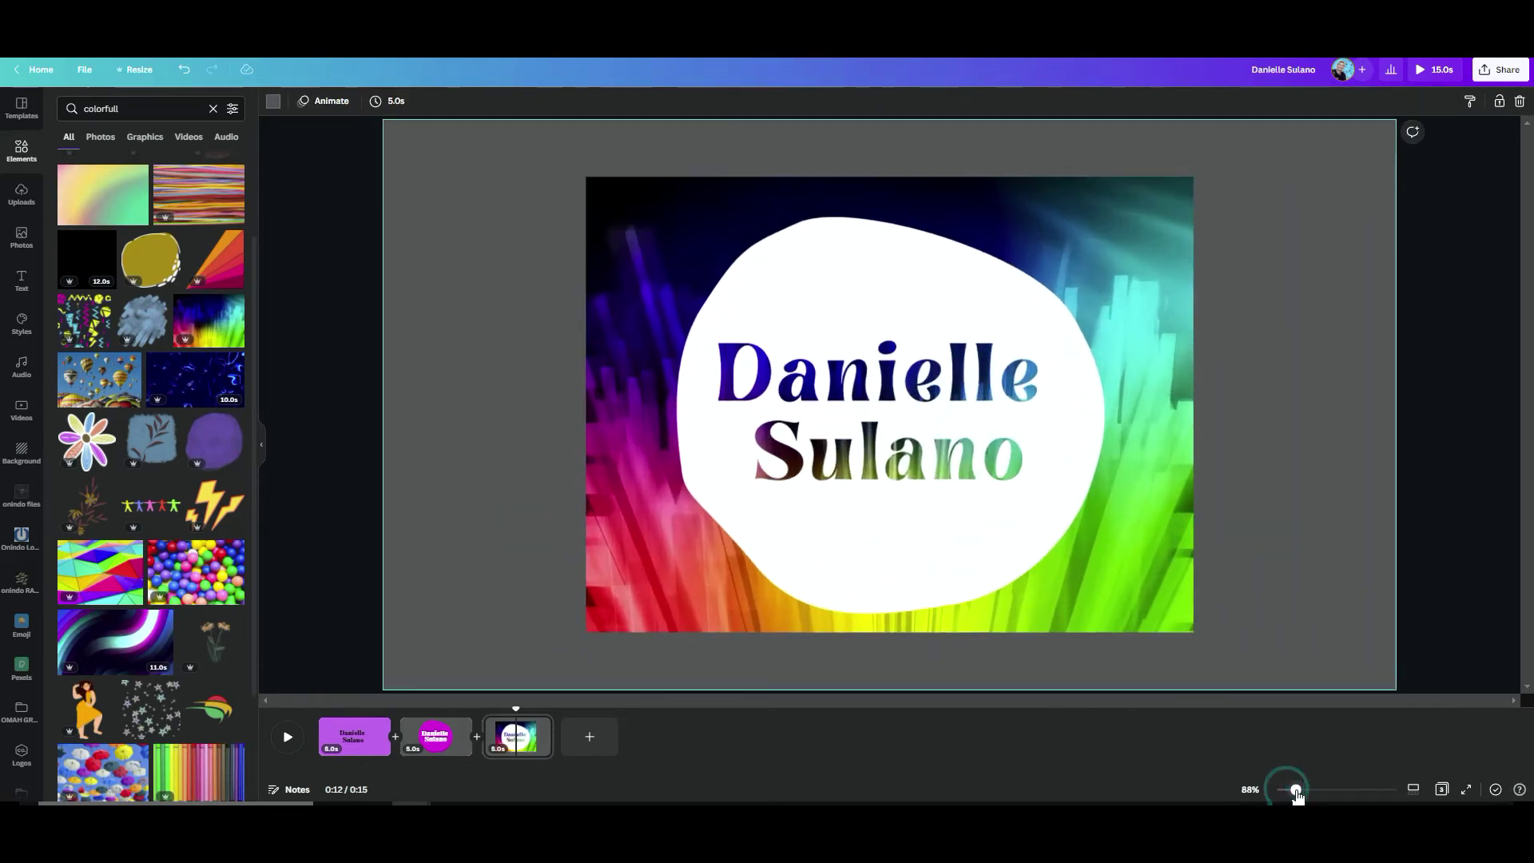
{"action": "left_click", "coordinate": [1157, 438]}
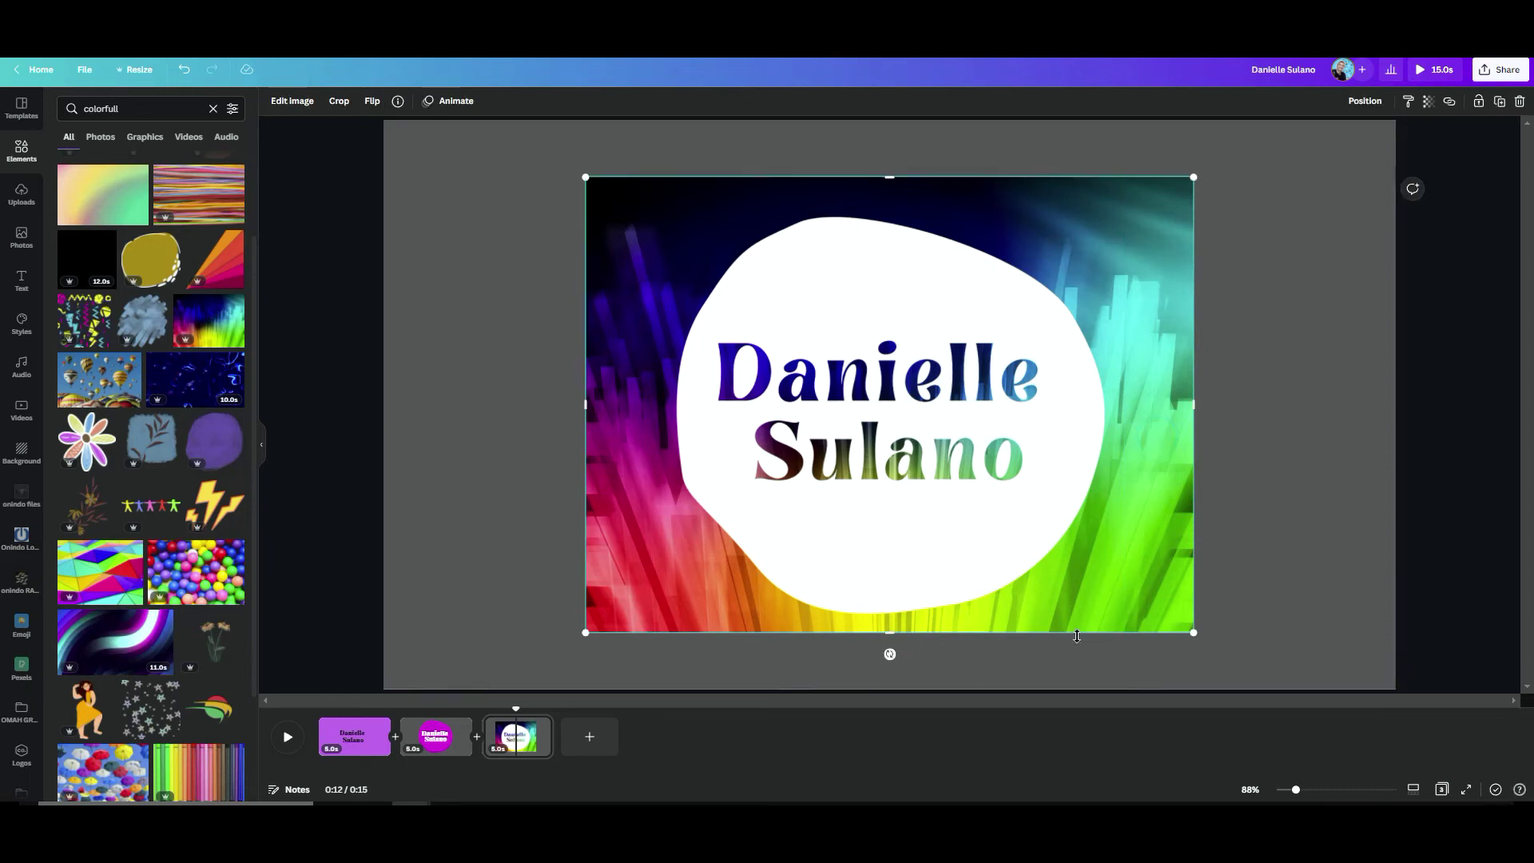
{"action": "left_click_drag", "start_coordinate": [892, 655], "coordinate": [908, 492]}
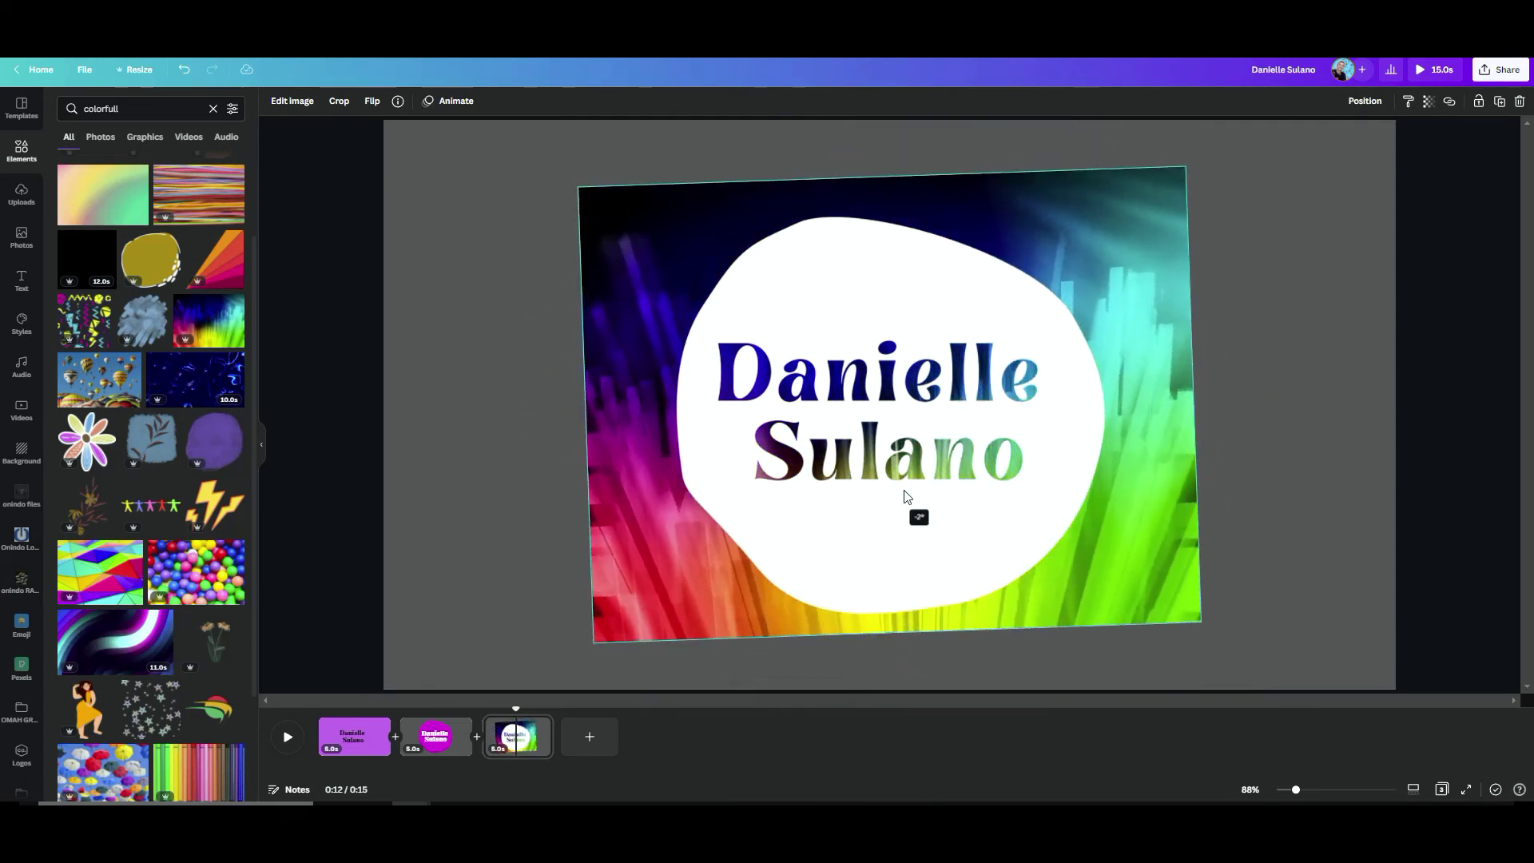
{"action": "left_click_drag", "start_coordinate": [726, 226], "coordinate": [63, 544]}
Add the neon swirl video behind the blob, shift it, then remove it again.
{"action": "left_click_drag", "start_coordinate": [113, 652], "coordinate": [504, 422]}
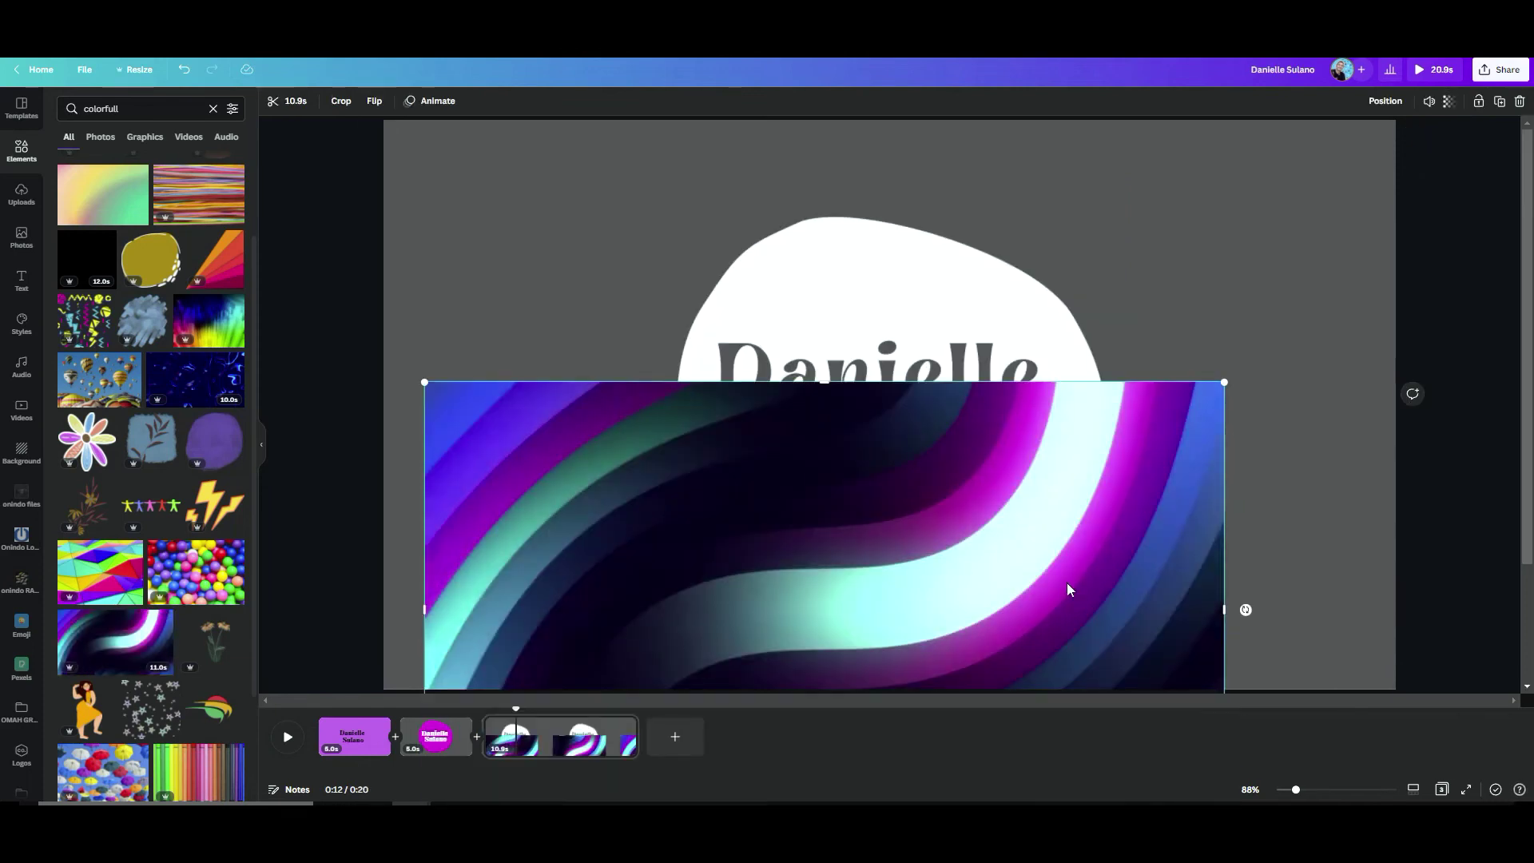
{"action": "left_click_drag", "start_coordinate": [1067, 583], "coordinate": [1102, 414]}
{"action": "left_click", "coordinate": [1386, 100]}
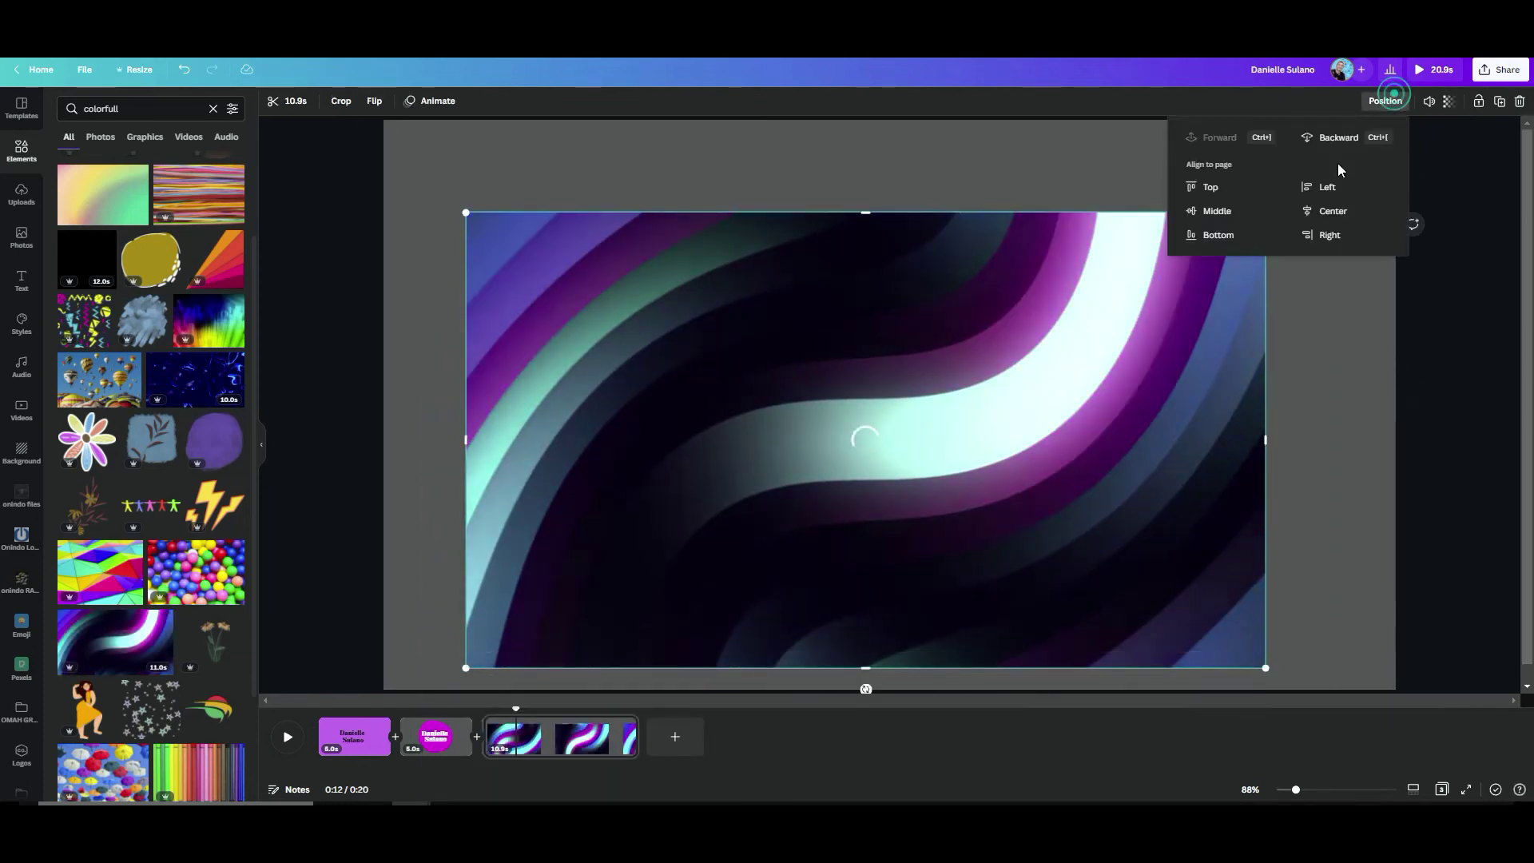
{"action": "left_click", "coordinate": [1342, 137]}
{"action": "mouse_move", "coordinate": [1229, 460]}
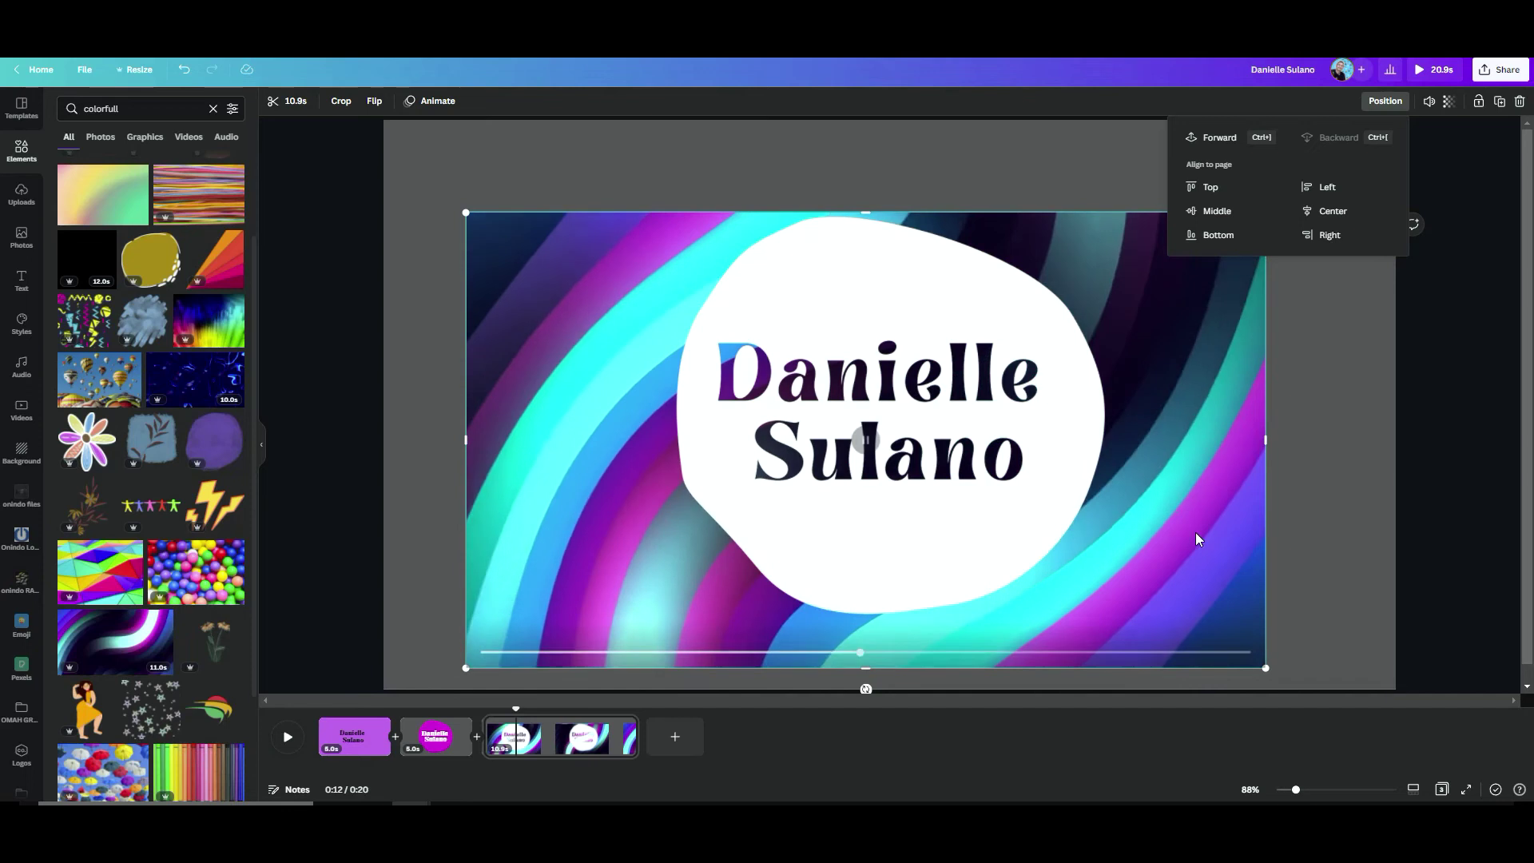
{"action": "left_click_drag", "start_coordinate": [1196, 535], "coordinate": [1215, 521]}
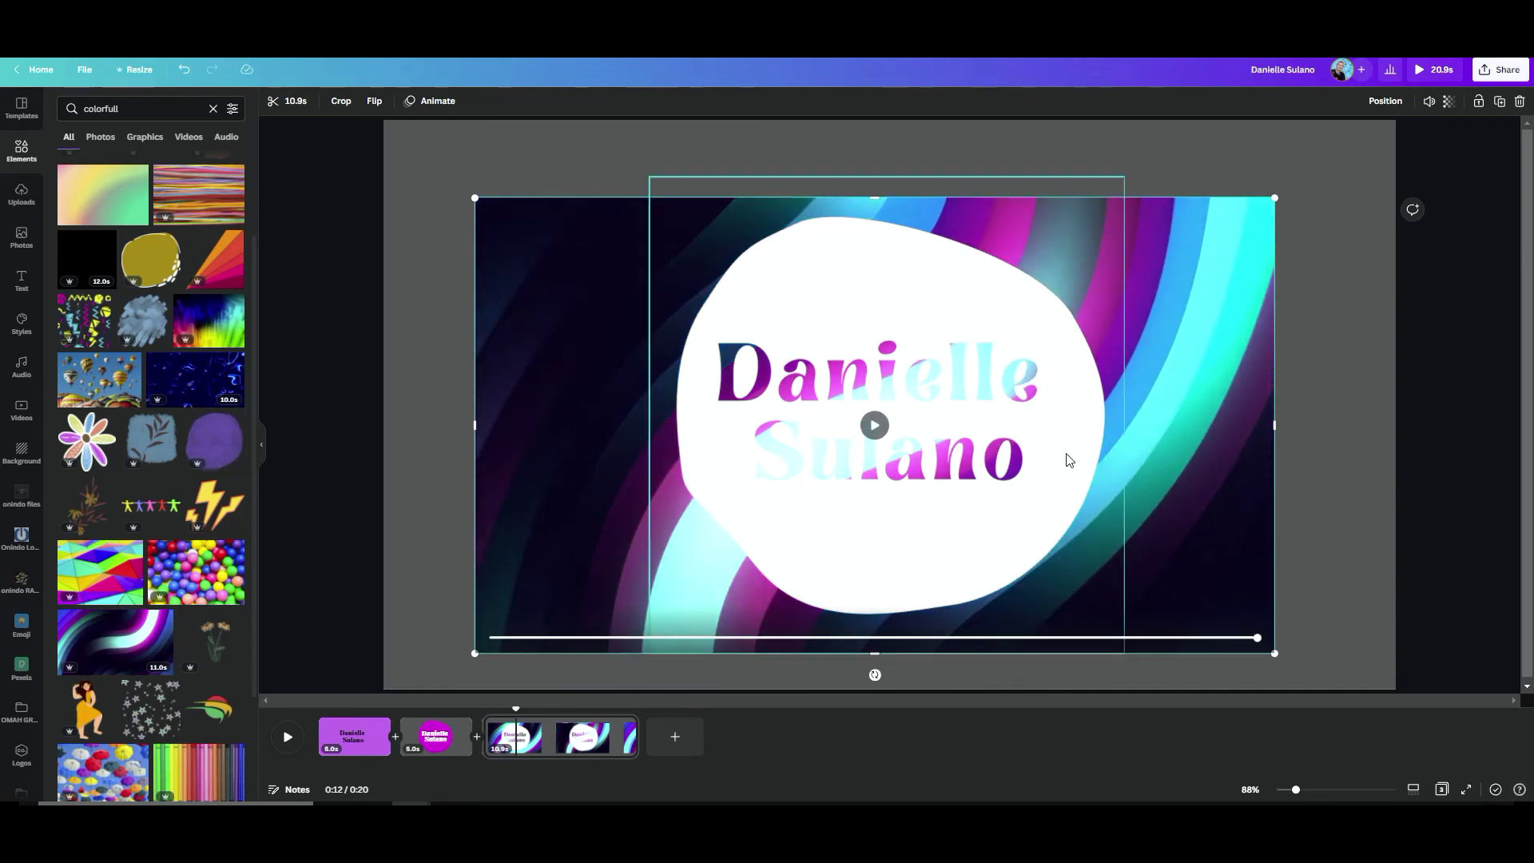
{"action": "left_click_drag", "start_coordinate": [1220, 484], "coordinate": [233, 556]}
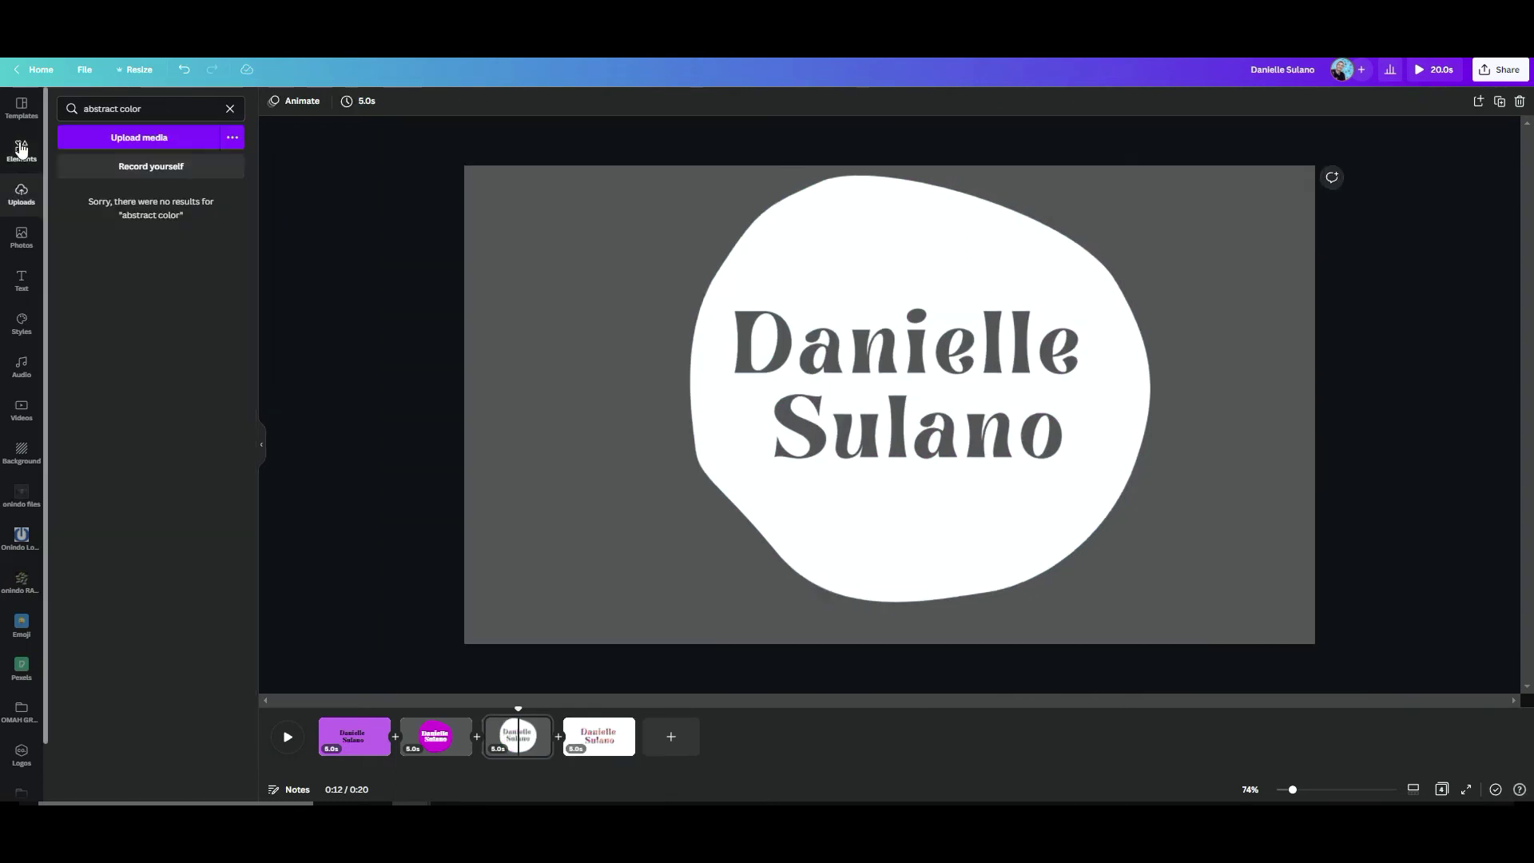
Search Elements for 'abstract colo' and drag a colourful abstract image onto the page.
{"action": "left_click", "coordinate": [22, 149]}
{"action": "left_click", "coordinate": [147, 107]}
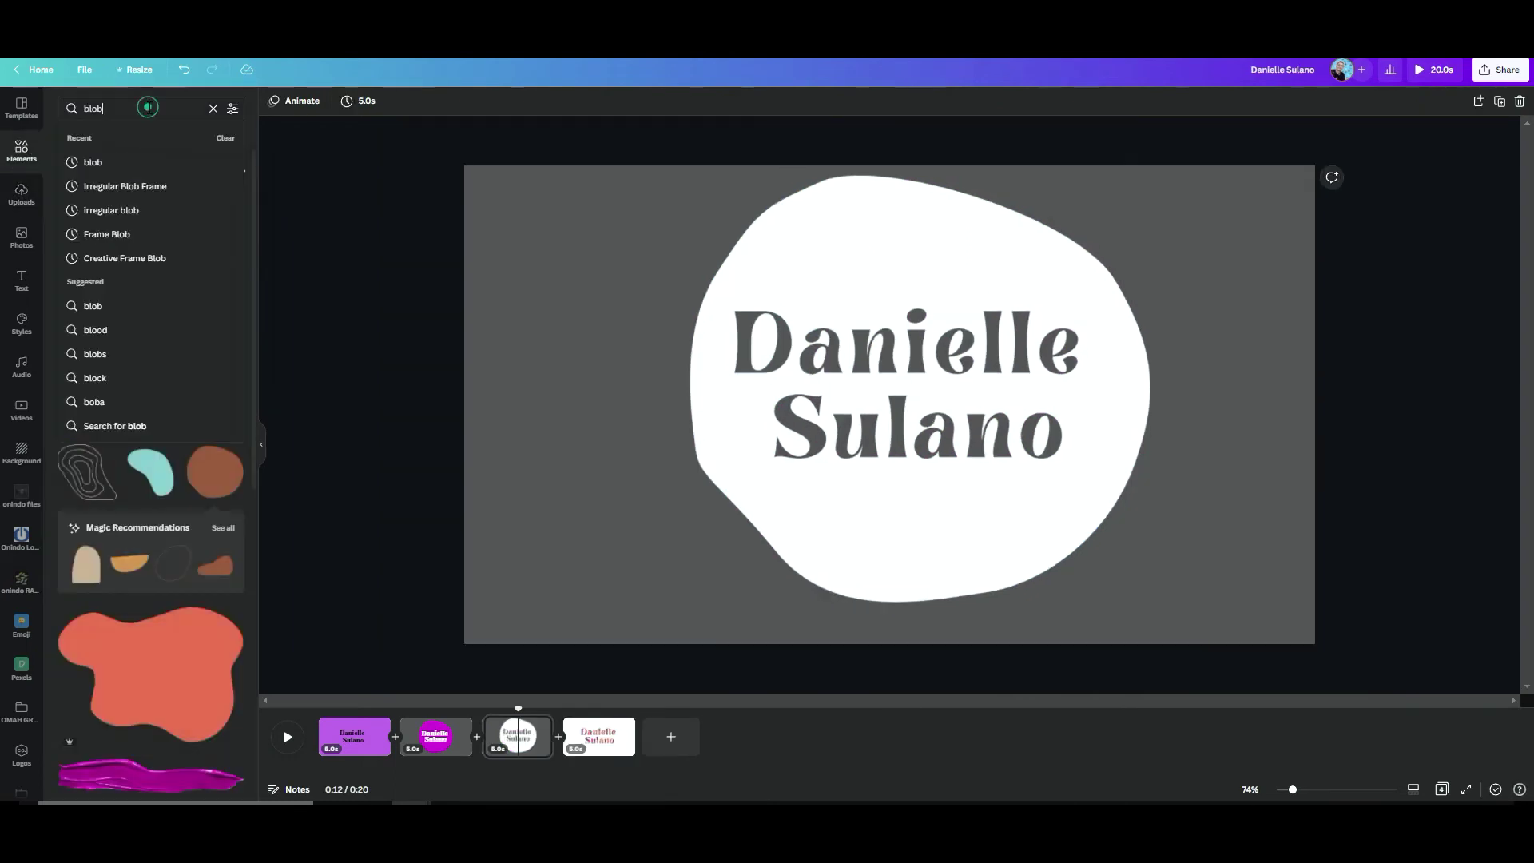
{"action": "type", "text": "a"}
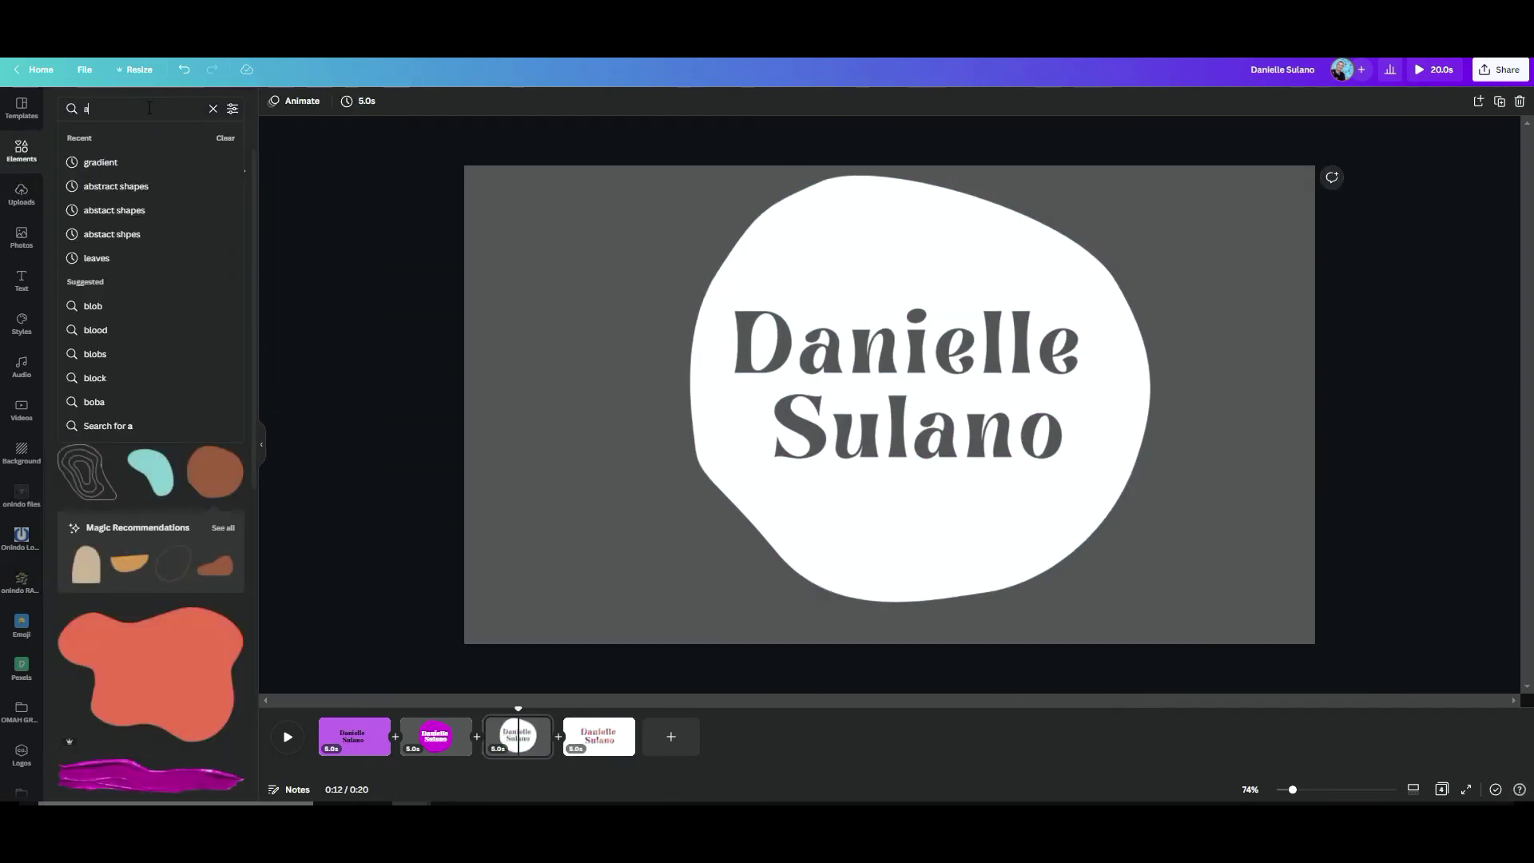
{"action": "type", "text": "bstract"}
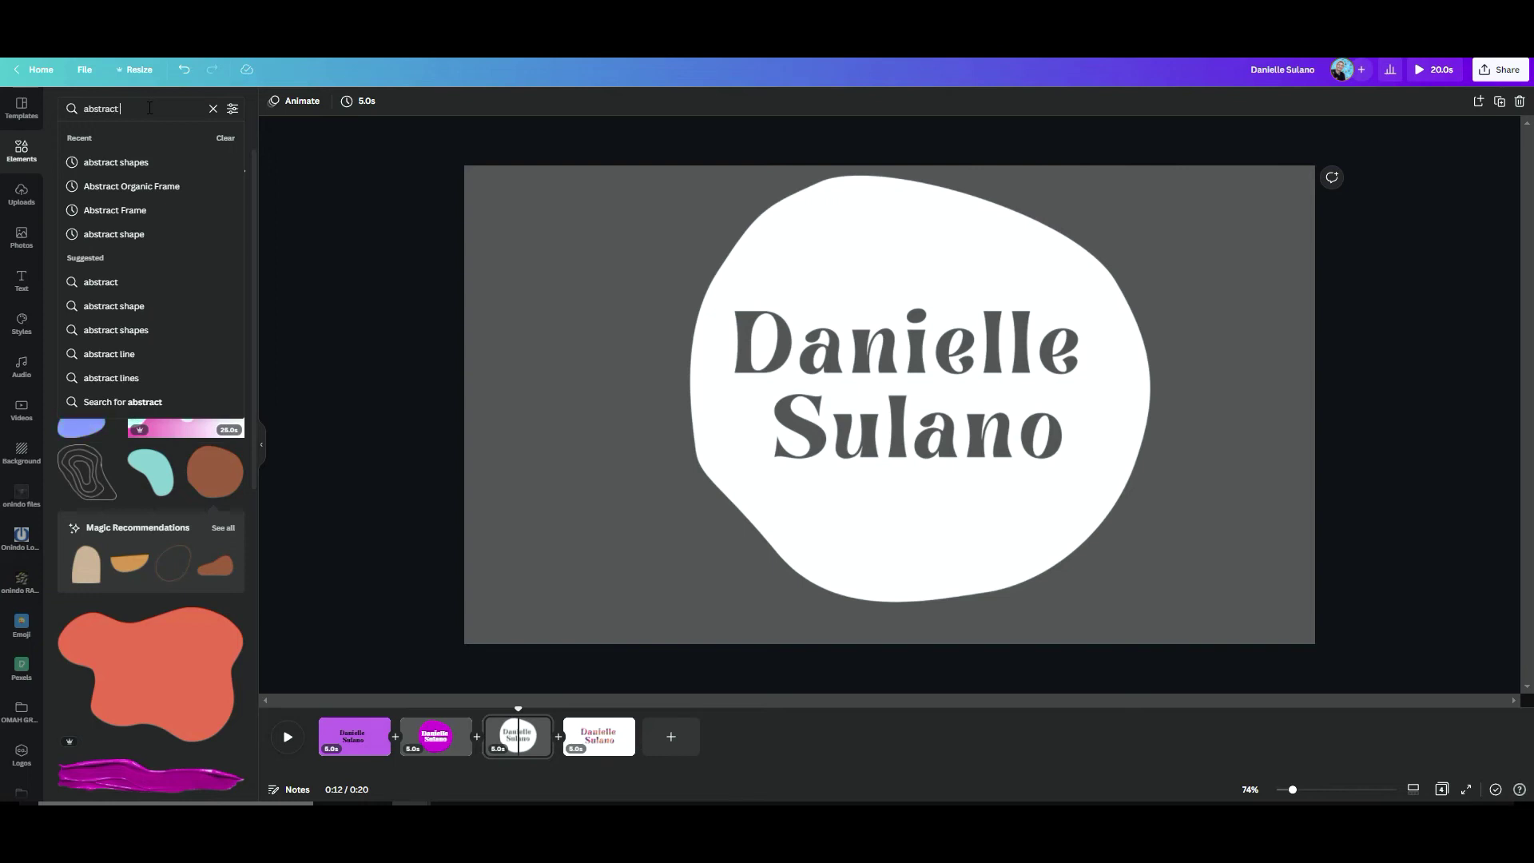
{"action": "type", "text": " color"}
{"action": "key", "text": "Return"}
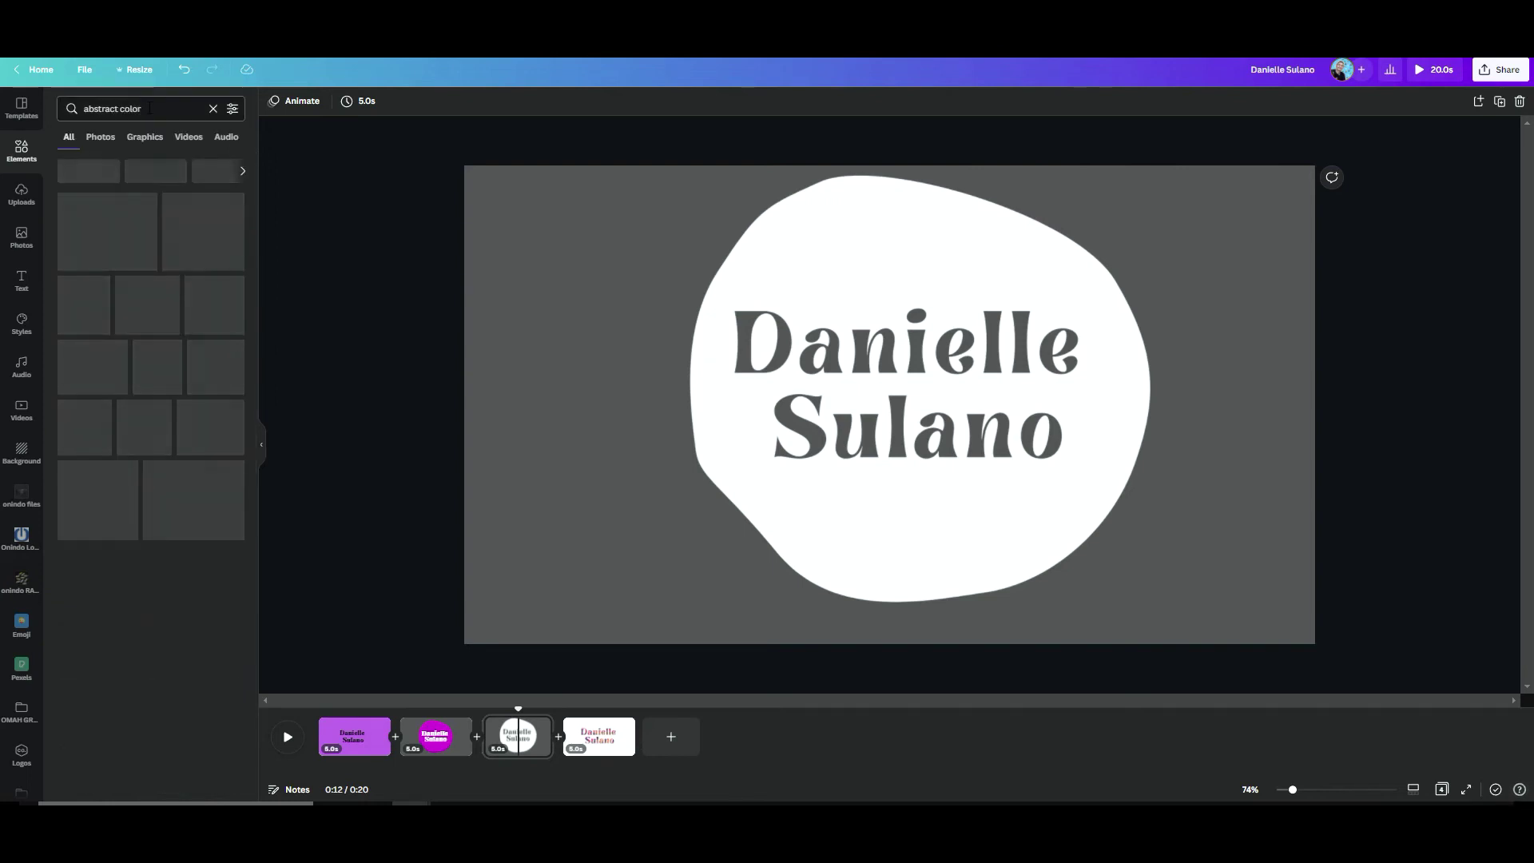
{"action": "scroll", "coordinate": [193, 475], "scroll_direction": "down", "scroll_amount": 1}
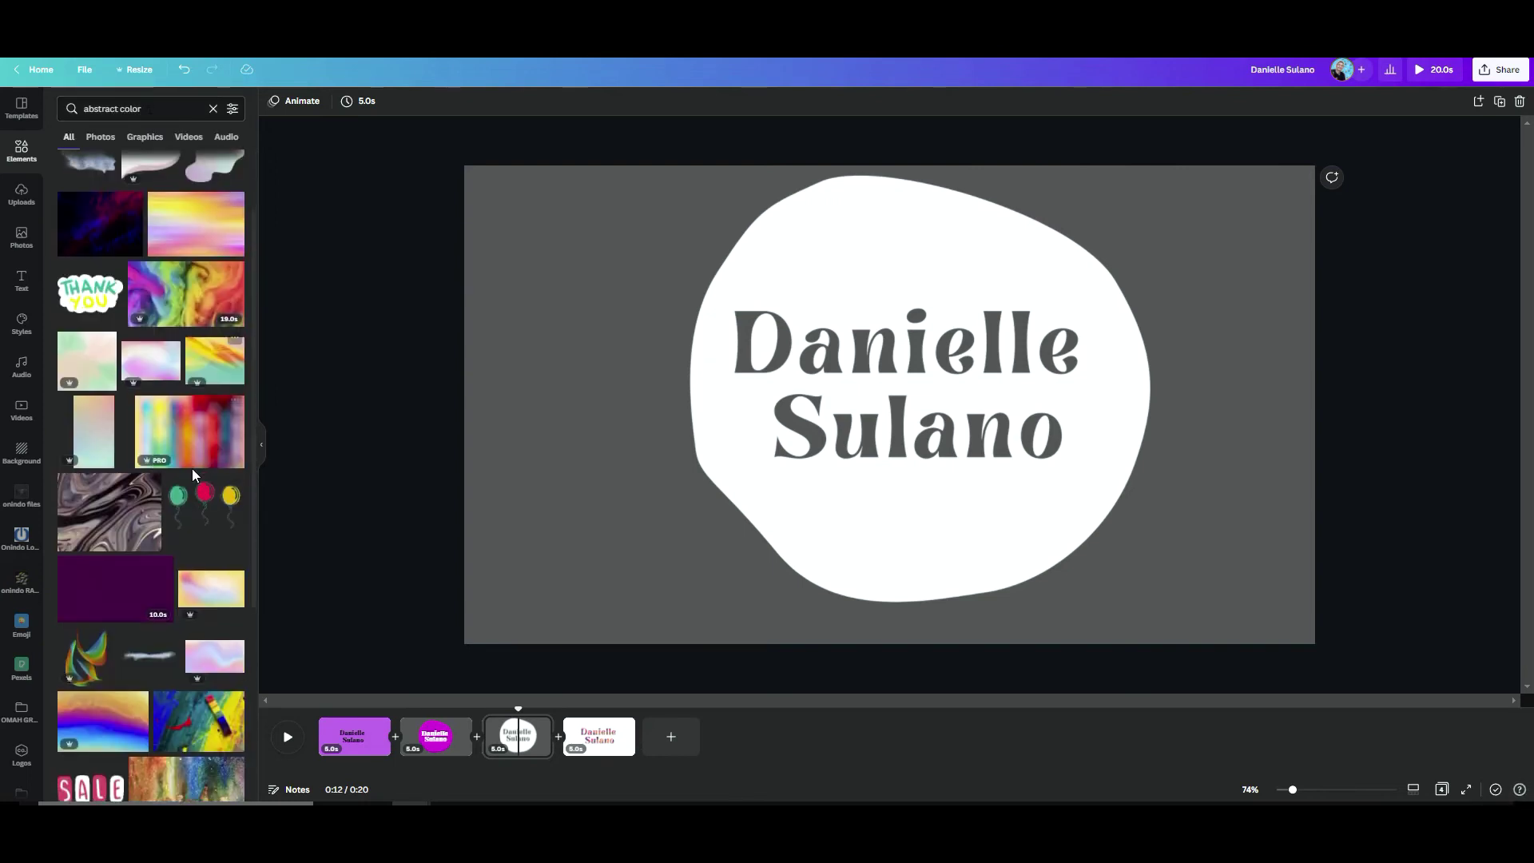
{"action": "left_click_drag", "start_coordinate": [196, 448], "coordinate": [878, 319]}
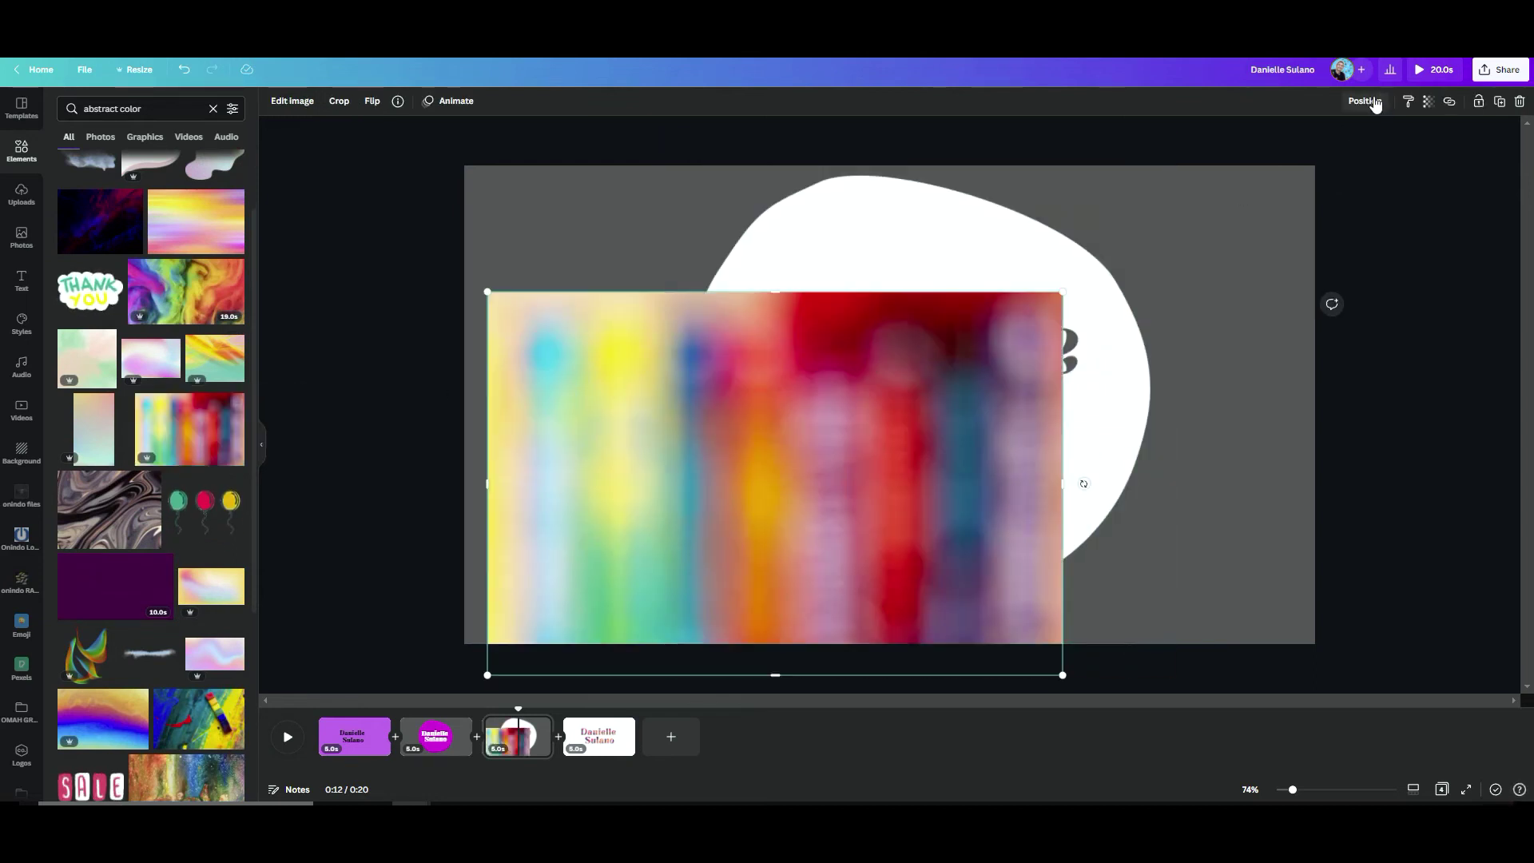
Send the abstract image backward twice and tilt it to 32° behind the letters.
{"action": "left_click", "coordinate": [1365, 101]}
{"action": "left_click", "coordinate": [1310, 137]}
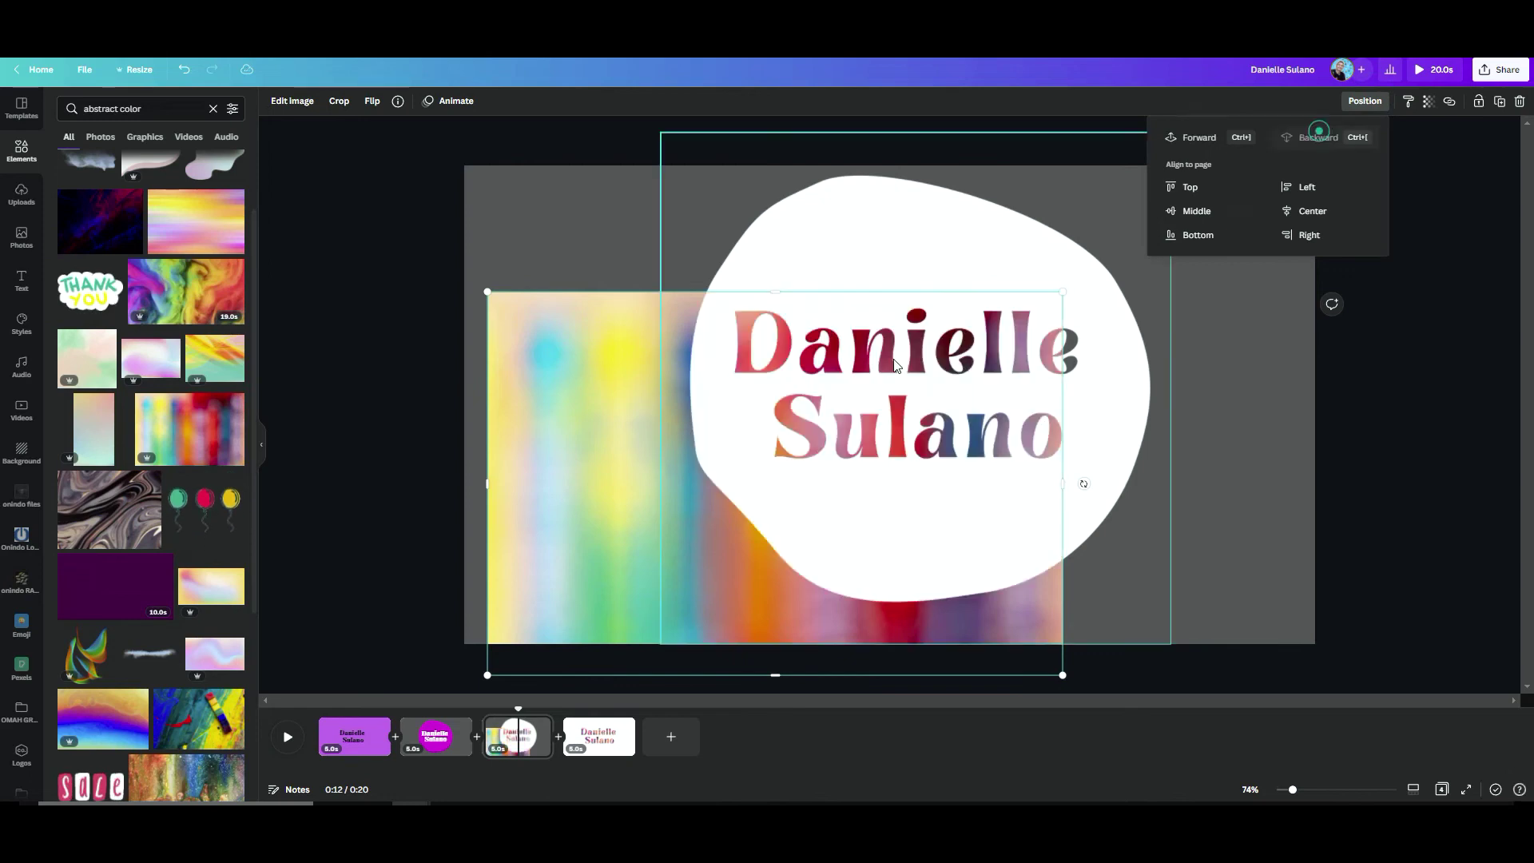
{"action": "left_click", "coordinate": [746, 424]}
{"action": "left_click_drag", "start_coordinate": [526, 473], "coordinate": [623, 372]}
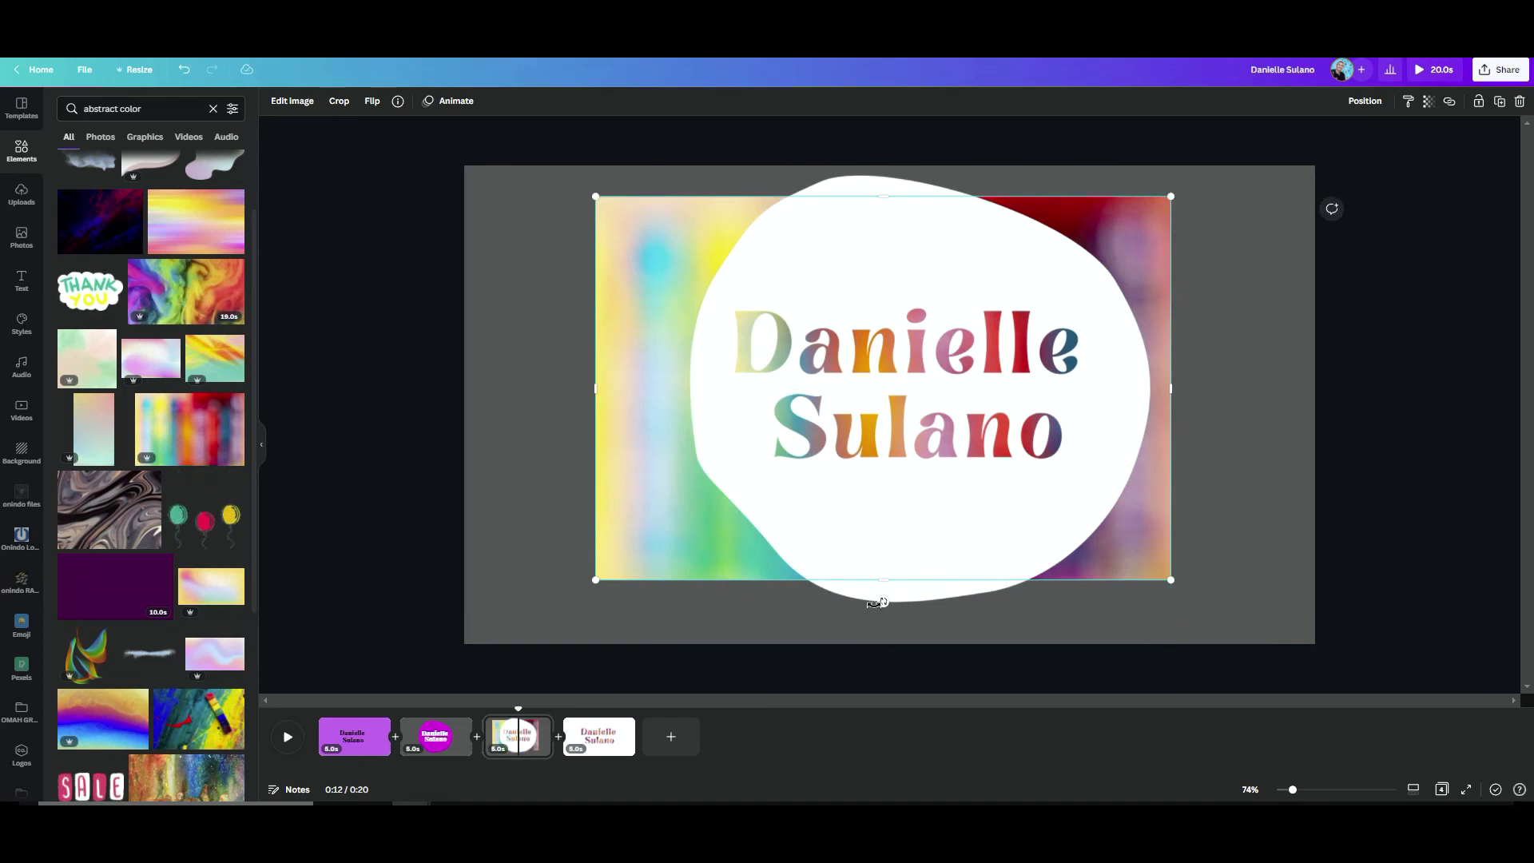
{"action": "left_click_drag", "start_coordinate": [883, 601], "coordinate": [763, 587]}
{"action": "left_click_drag", "start_coordinate": [596, 418], "coordinate": [619, 412]}
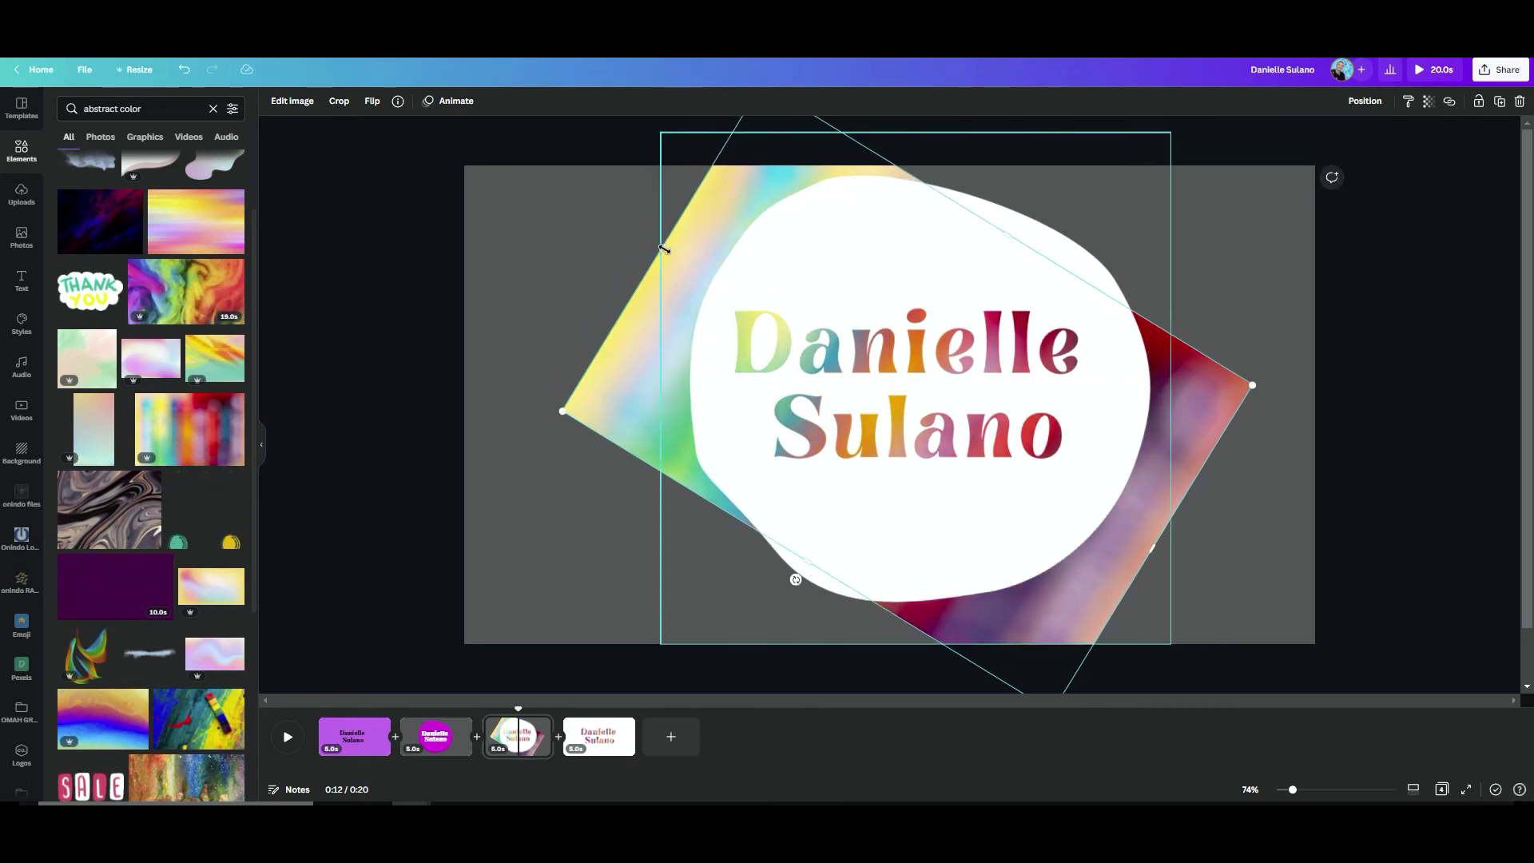
Shrink the tilted abstract image inward from its sides and top.
{"action": "left_click_drag", "start_coordinate": [667, 249], "coordinate": [745, 290]}
{"action": "left_click_drag", "start_coordinate": [1045, 256], "coordinate": [1039, 289]}
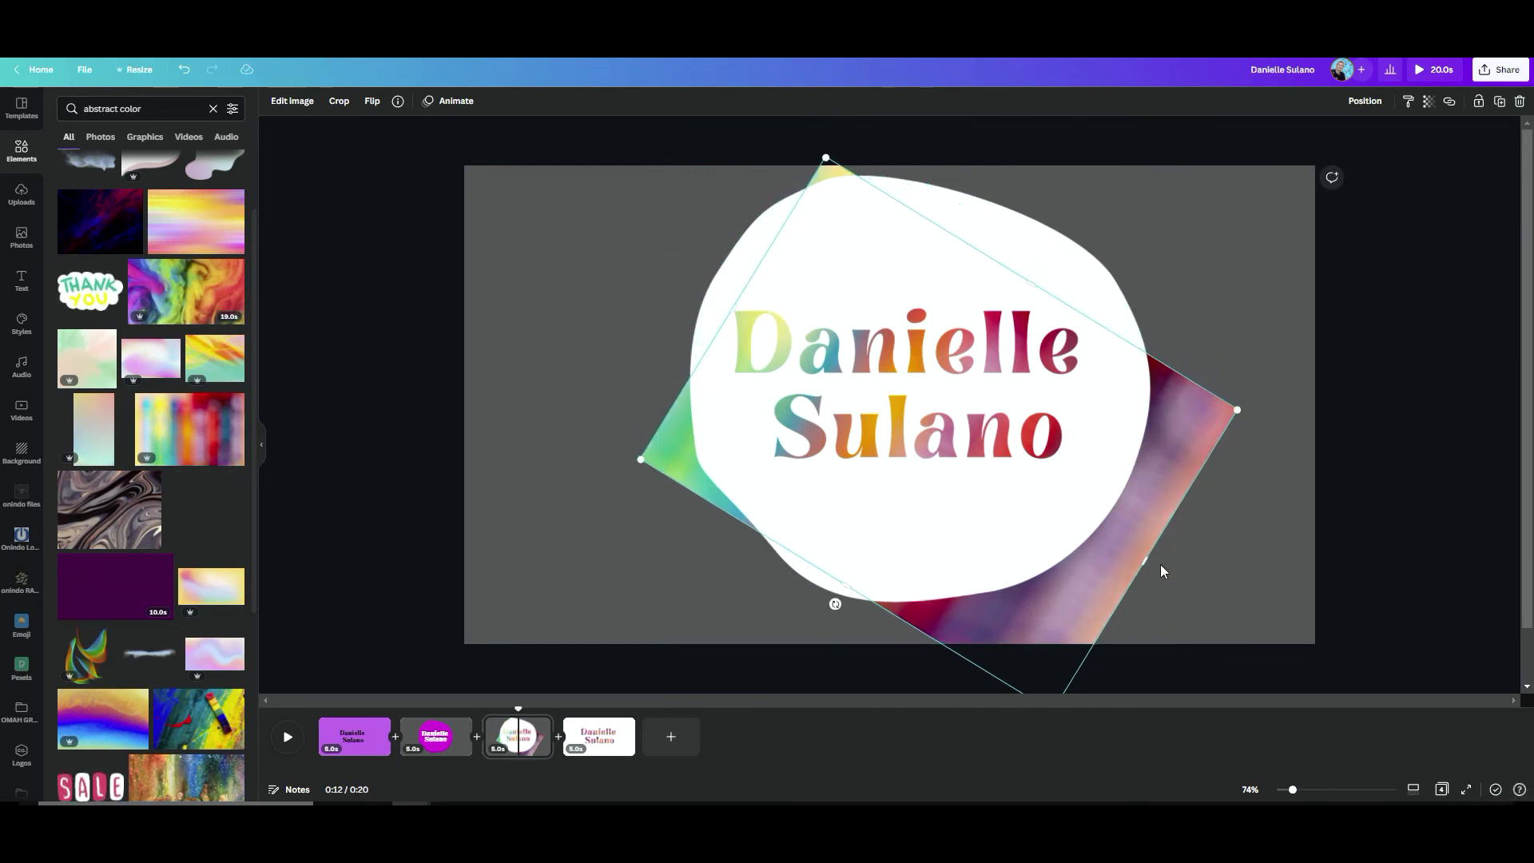
{"action": "left_click_drag", "start_coordinate": [1076, 515], "coordinate": [1054, 490]}
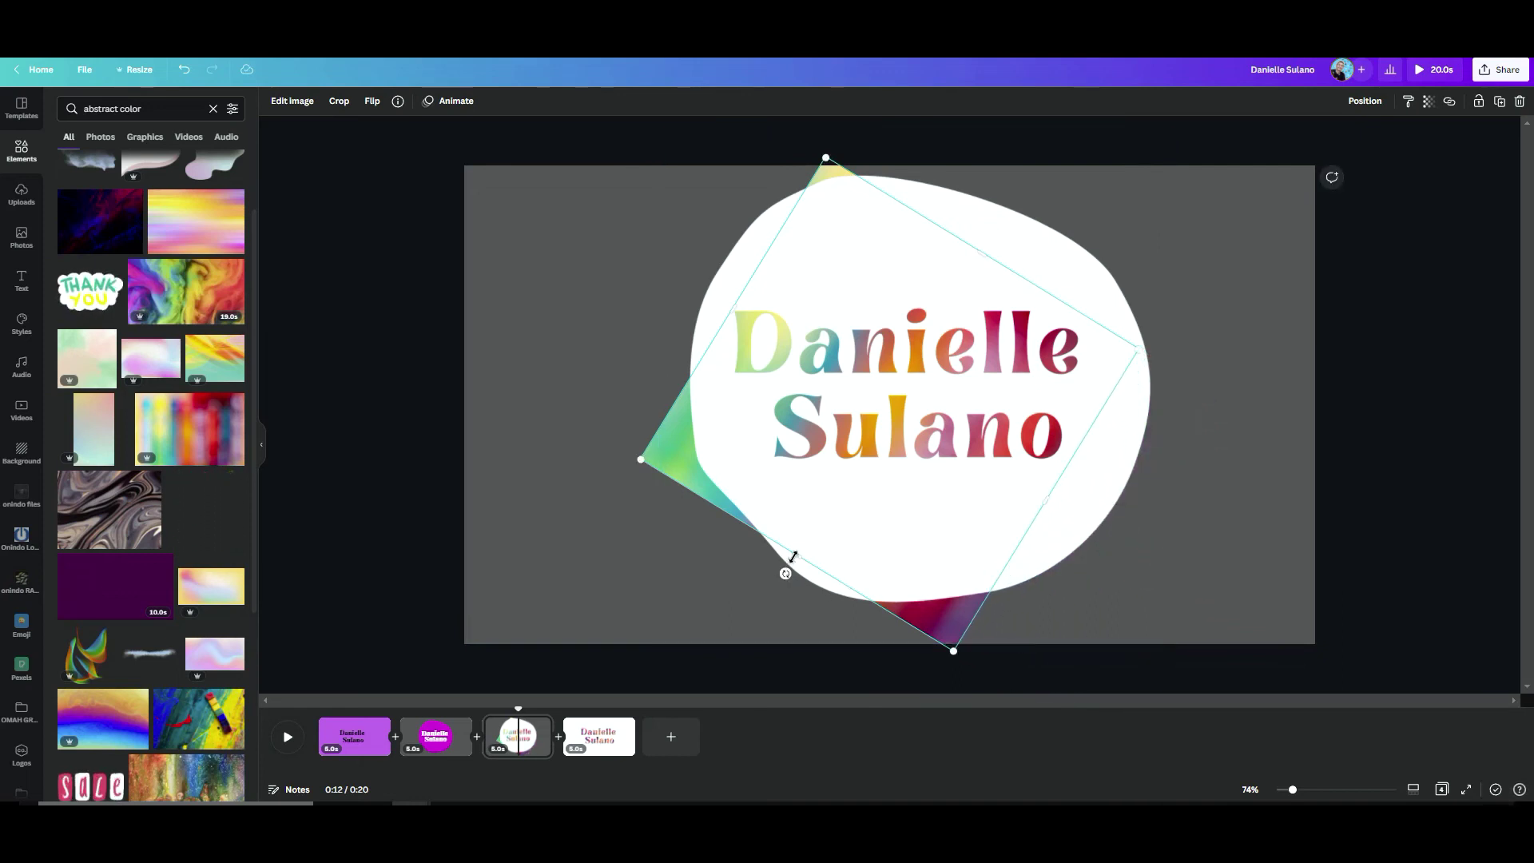
{"action": "left_click_drag", "start_coordinate": [795, 557], "coordinate": [832, 503]}
Add another blob from Recently used in the top-left and make it white.
{"action": "left_click", "coordinate": [1215, 296]}
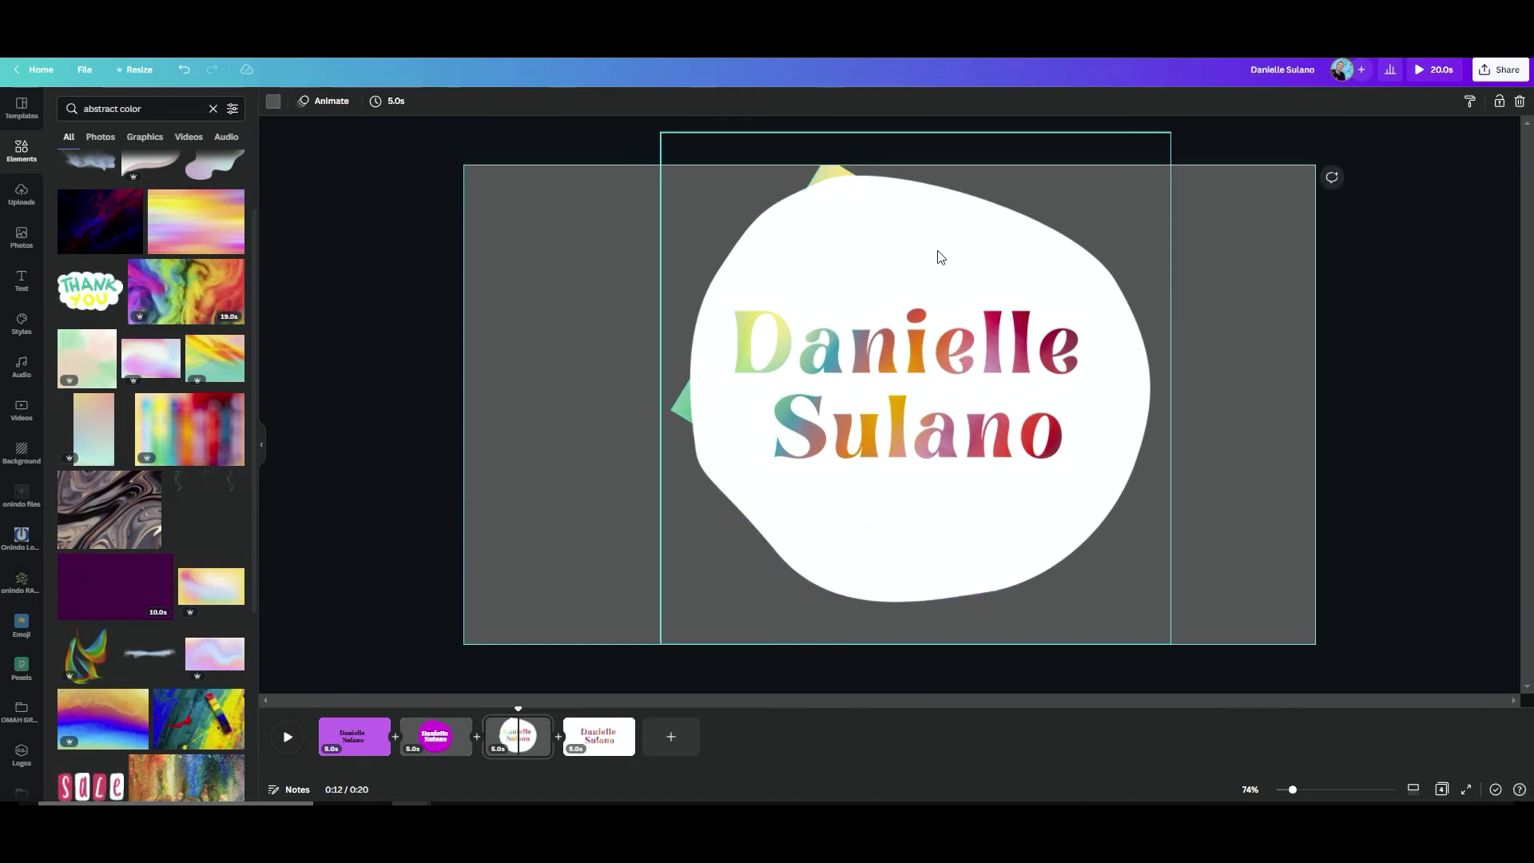
{"action": "left_click", "coordinate": [20, 150]}
{"action": "left_click", "coordinate": [165, 218]}
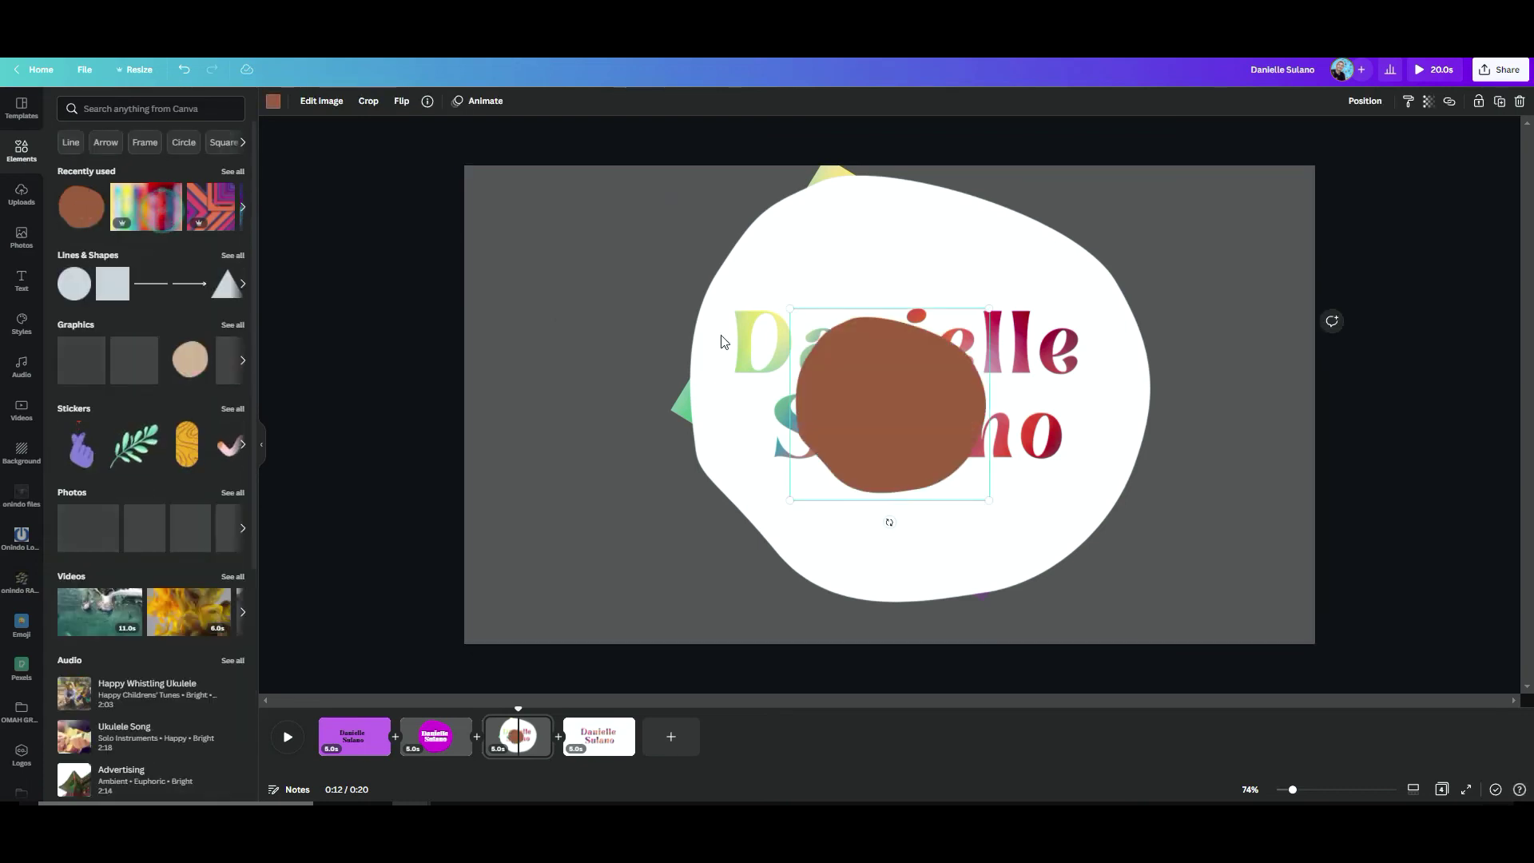
{"action": "left_click_drag", "start_coordinate": [934, 403], "coordinate": [529, 199]}
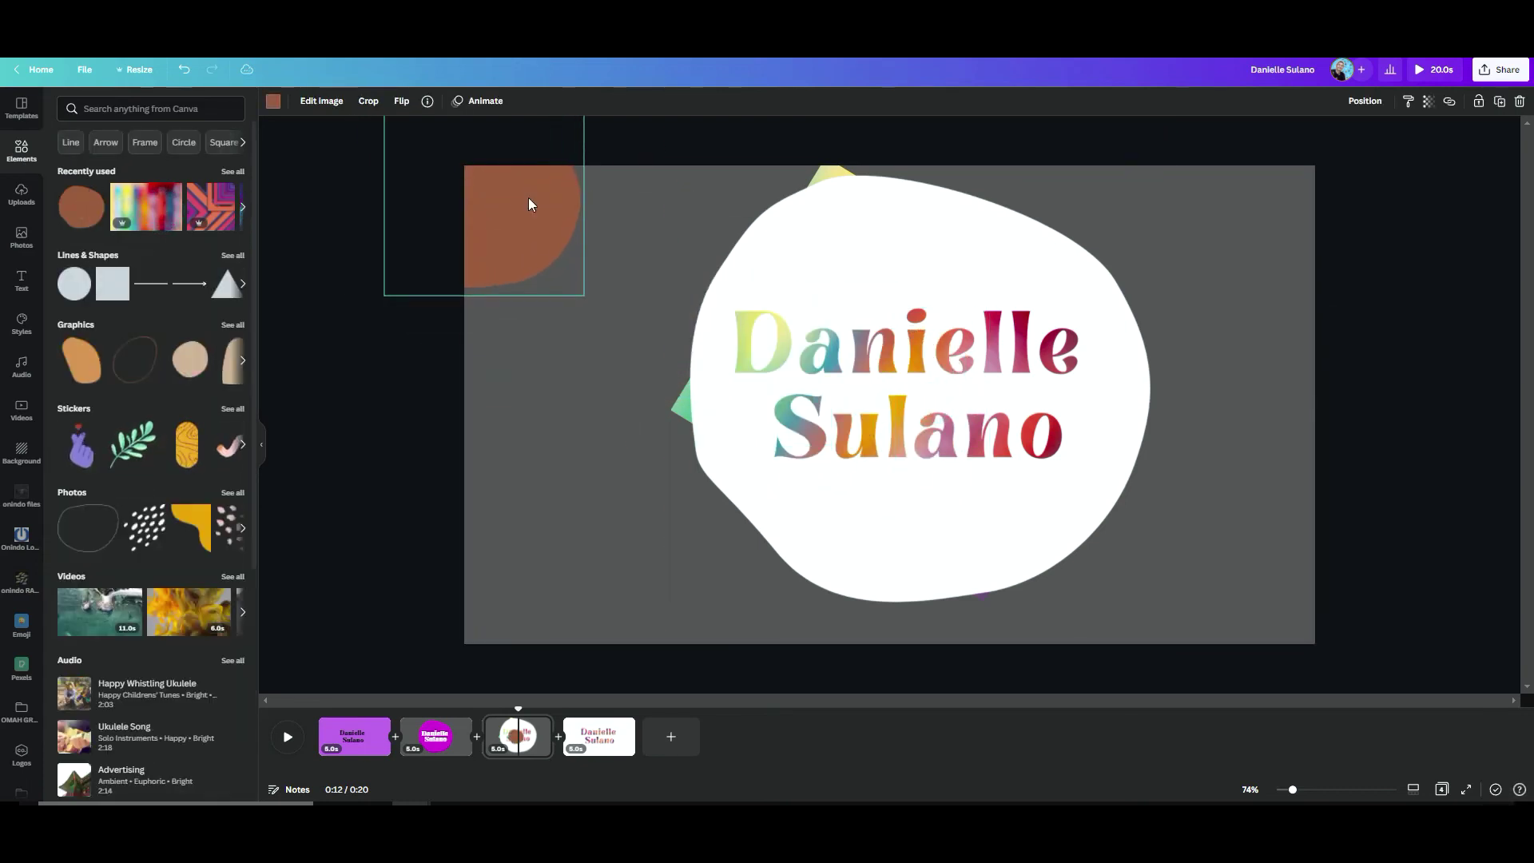
{"action": "left_click", "coordinate": [274, 101]}
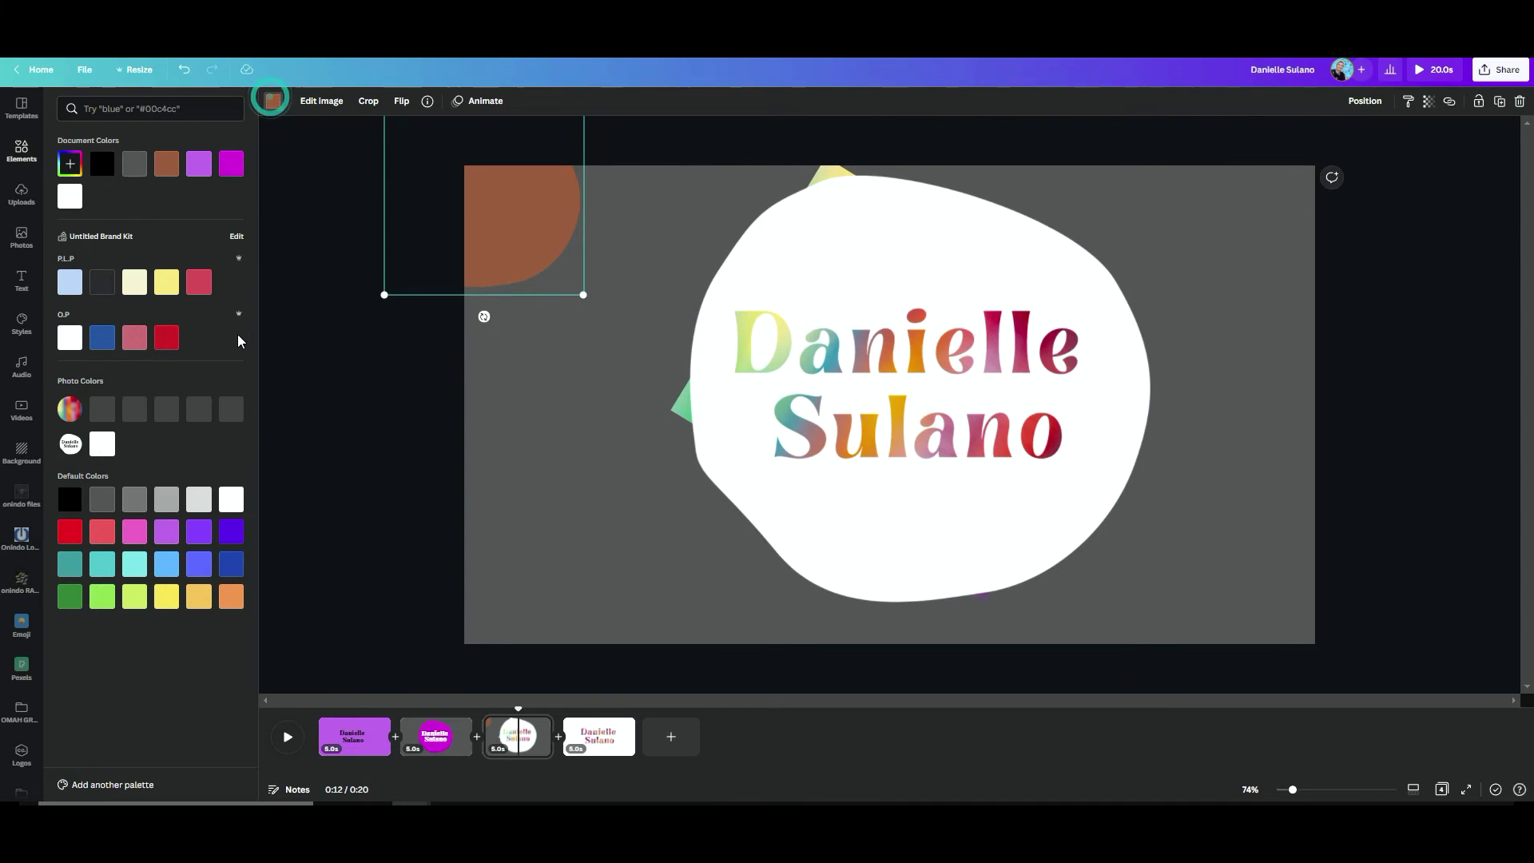
{"action": "left_click", "coordinate": [231, 499]}
Enlarge and position the white blob over the uncovered top-left grey area.
{"action": "left_click_drag", "start_coordinate": [598, 301], "coordinate": [749, 447]}
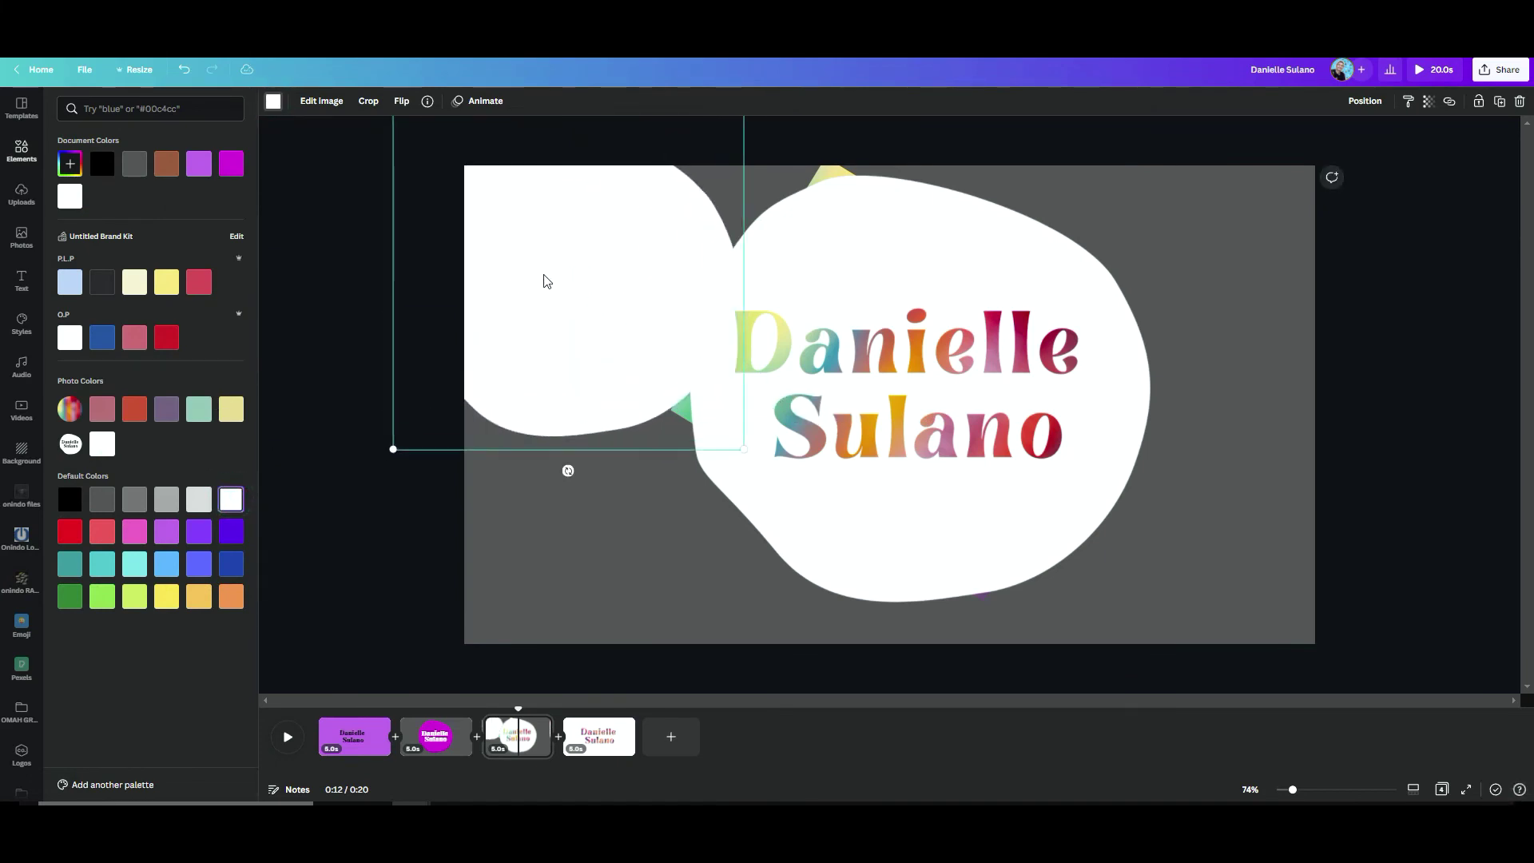
{"action": "left_click_drag", "start_coordinate": [539, 280], "coordinate": [697, 131]}
{"action": "key", "text": "ctrl+z"}
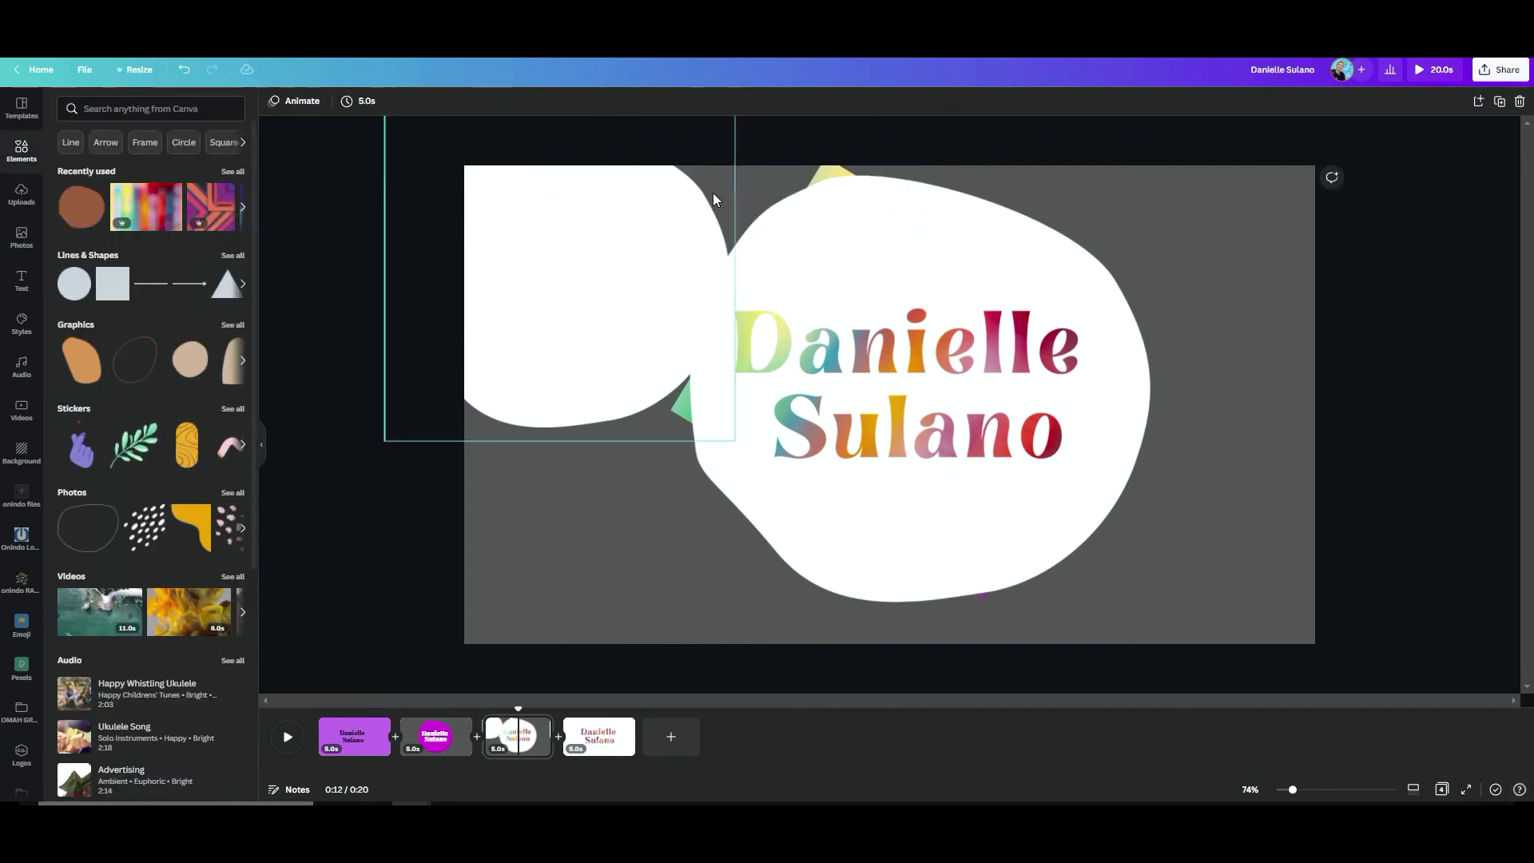
{"action": "key", "text": "ctrl+y"}
{"action": "left_click_drag", "start_coordinate": [716, 200], "coordinate": [579, 404]}
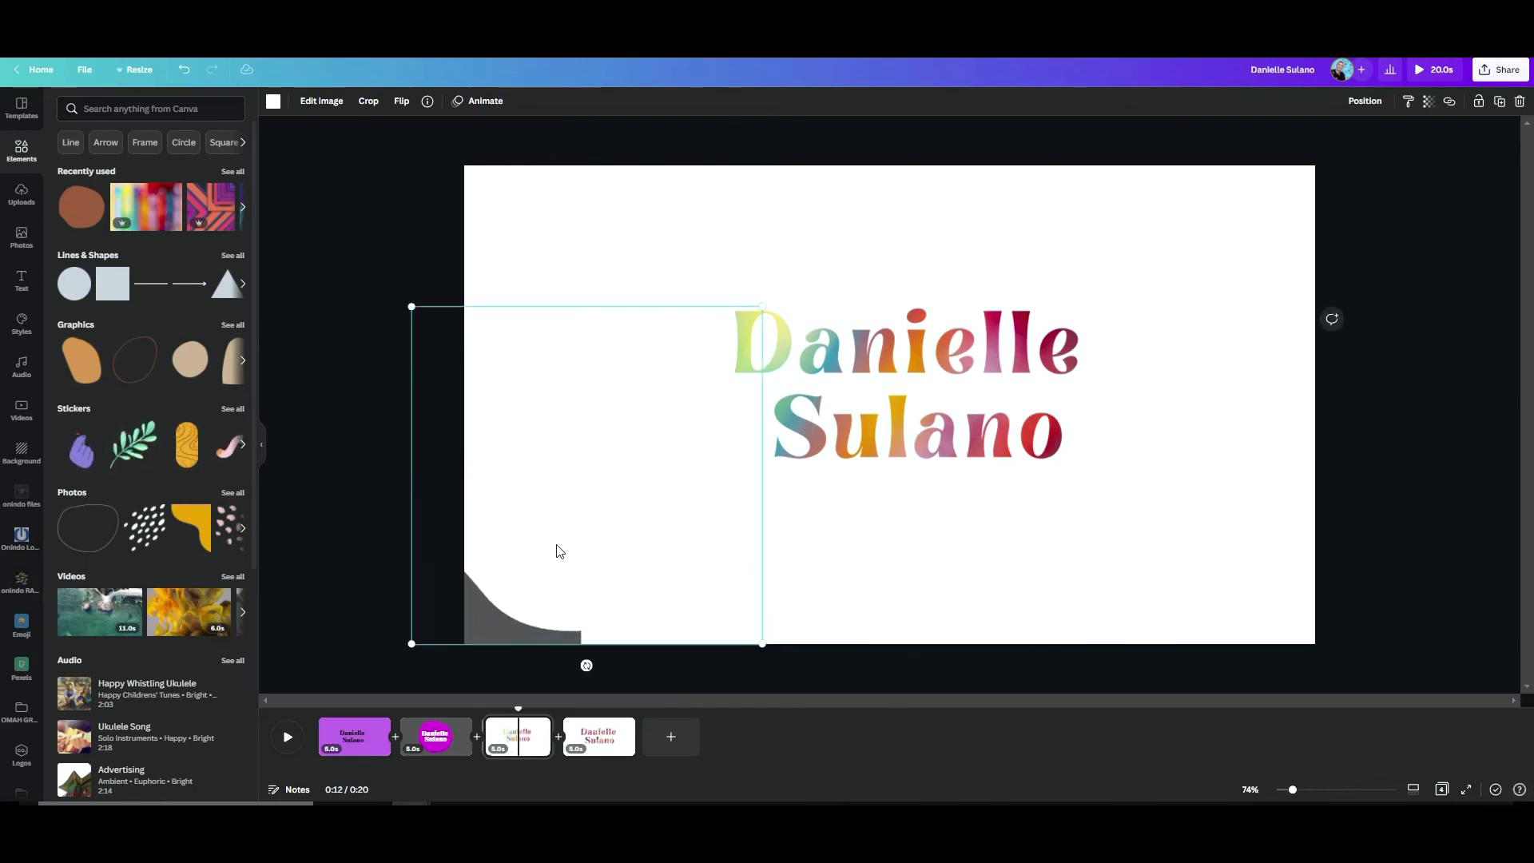
Cover the lower-left corner, group all elements, and enlarge the group to the page edges.
{"action": "left_click_drag", "start_coordinate": [411, 649], "coordinate": [349, 703]}
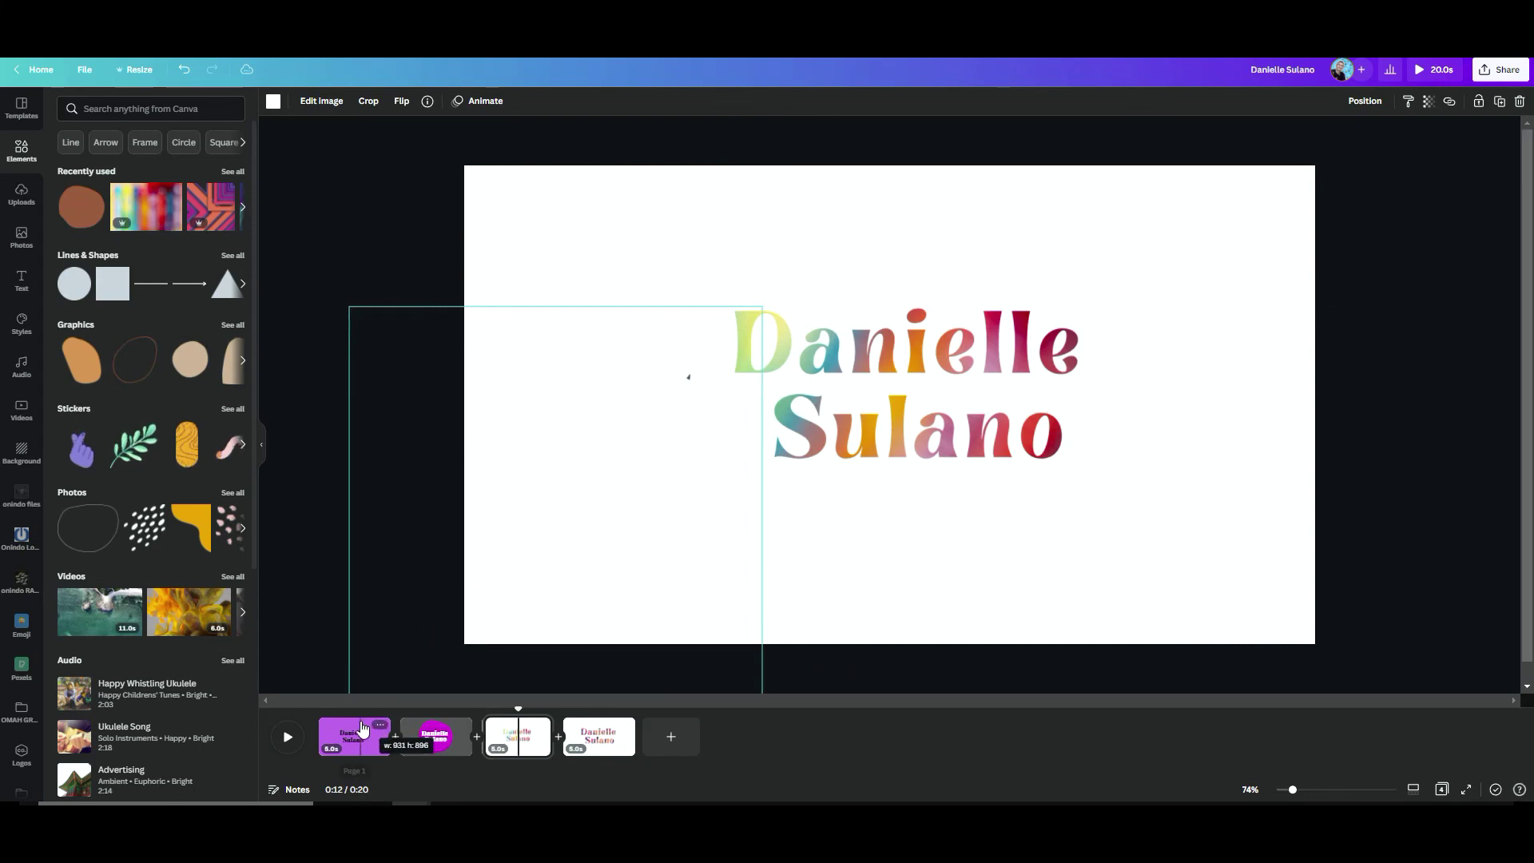
{"action": "left_click", "coordinate": [1368, 342]}
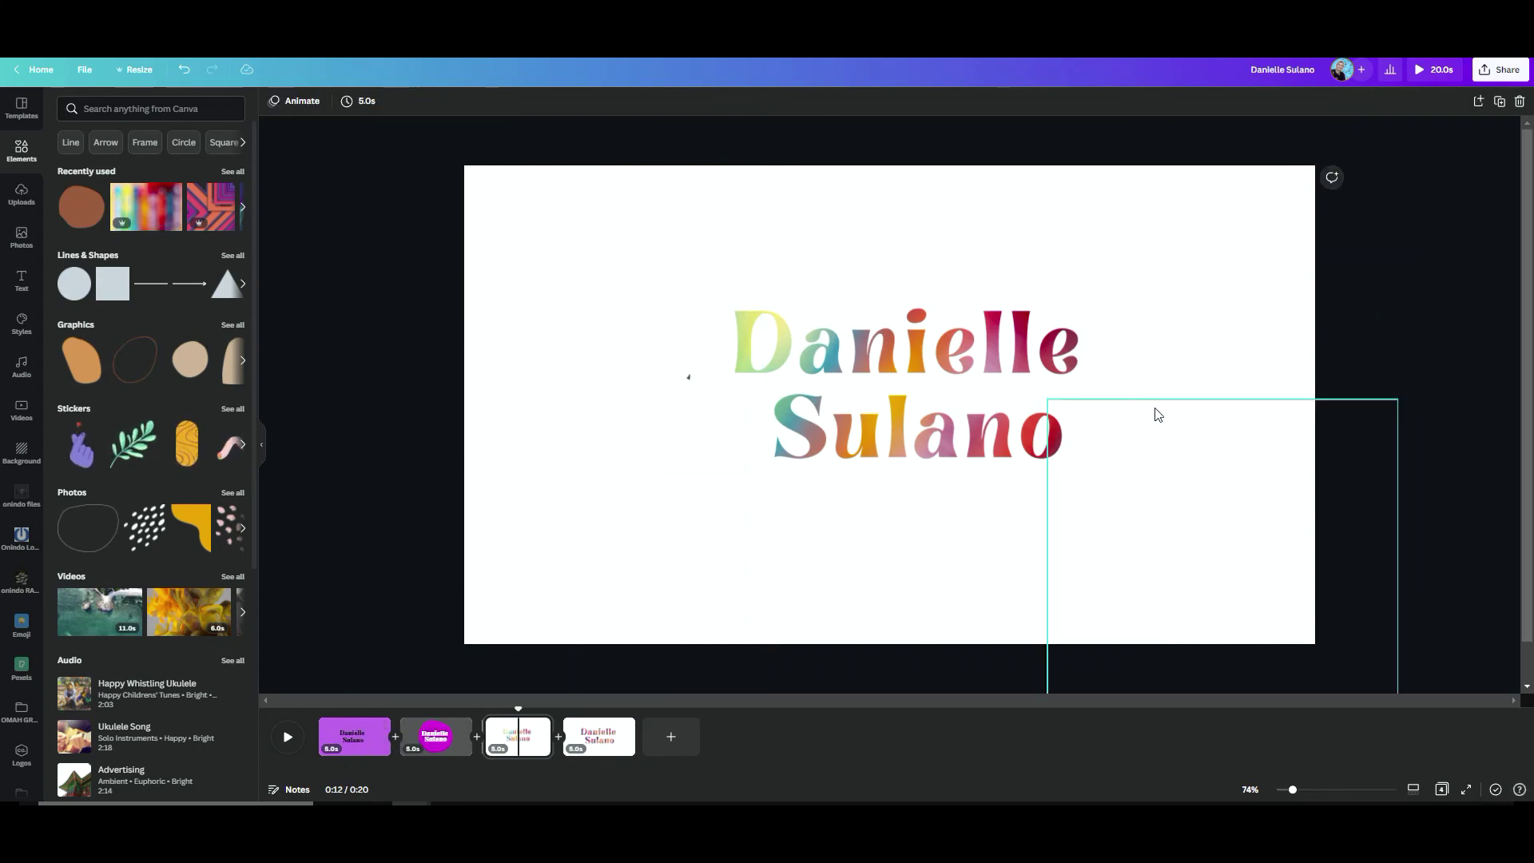
{"action": "key", "text": "ctrl+a"}
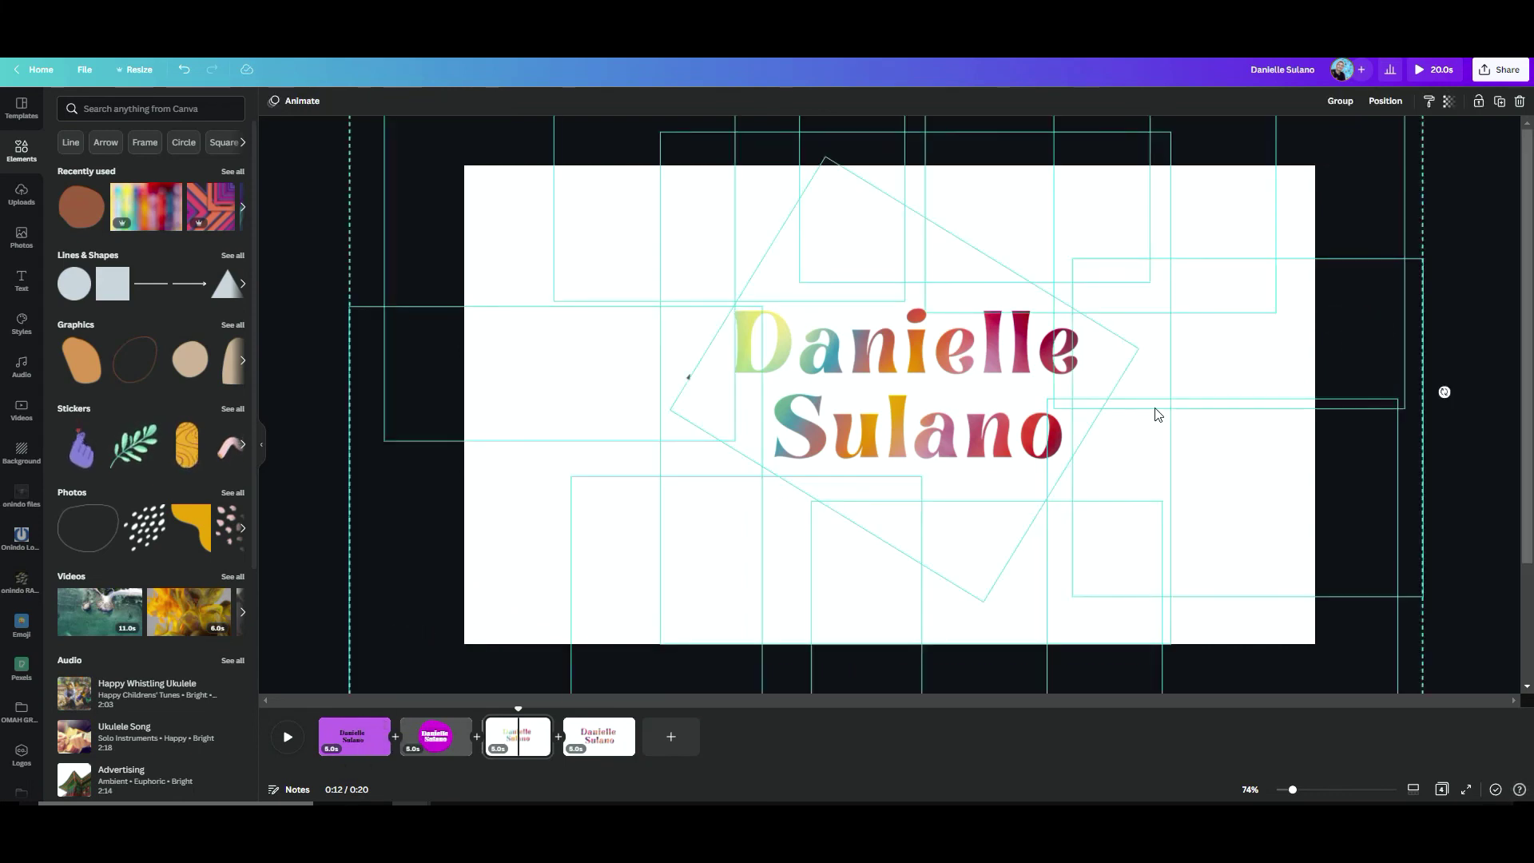
{"action": "key", "text": "ctrl+g"}
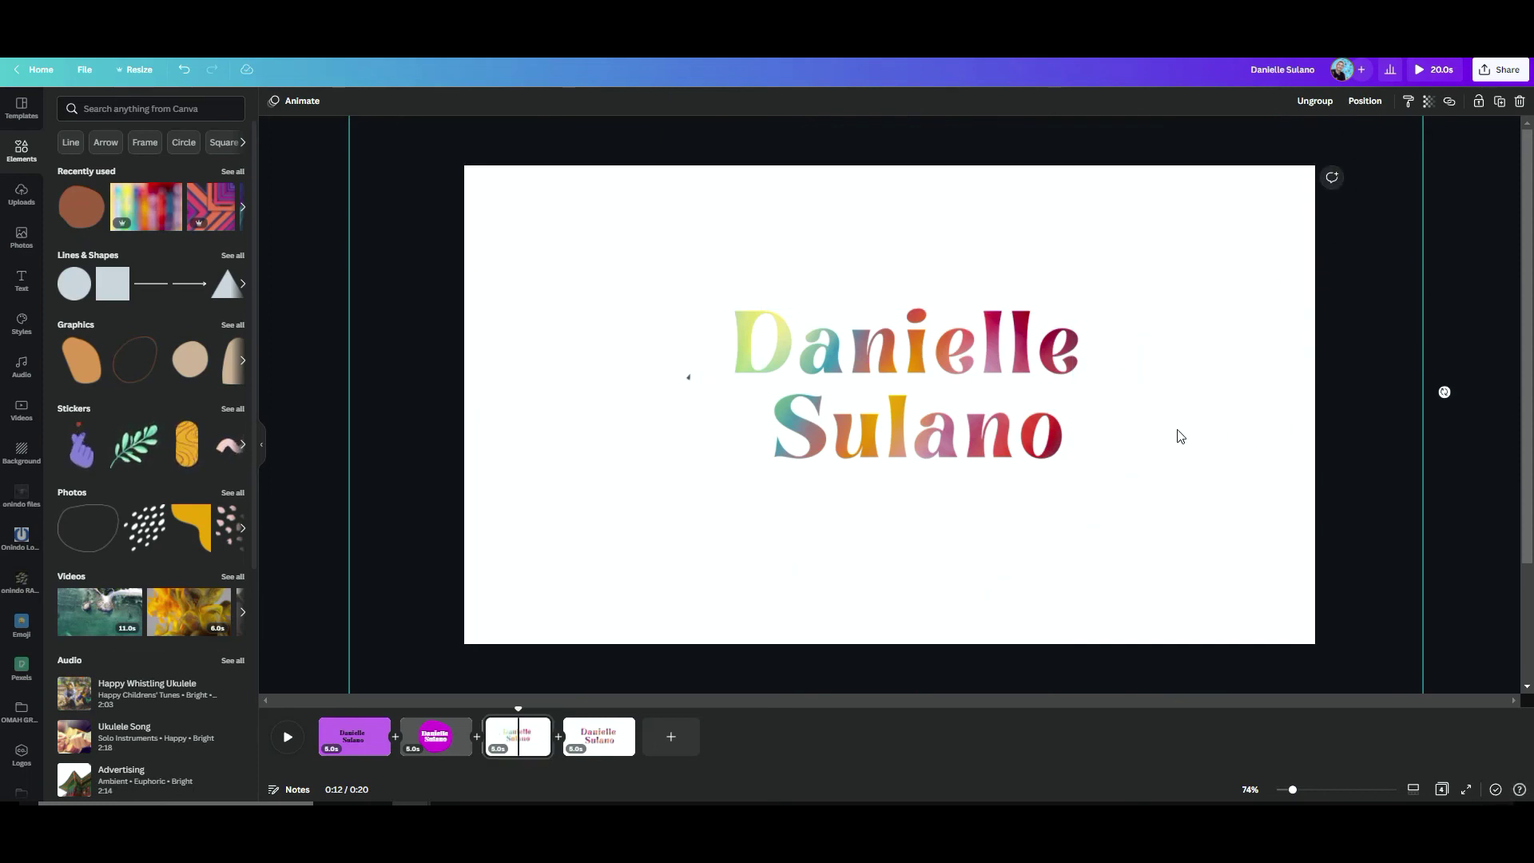
{"action": "scroll", "coordinate": [1180, 436], "scroll_direction": "down", "scroll_amount": 3}
{"action": "left_click_drag", "start_coordinate": [1206, 663], "coordinate": [1155, 590]}
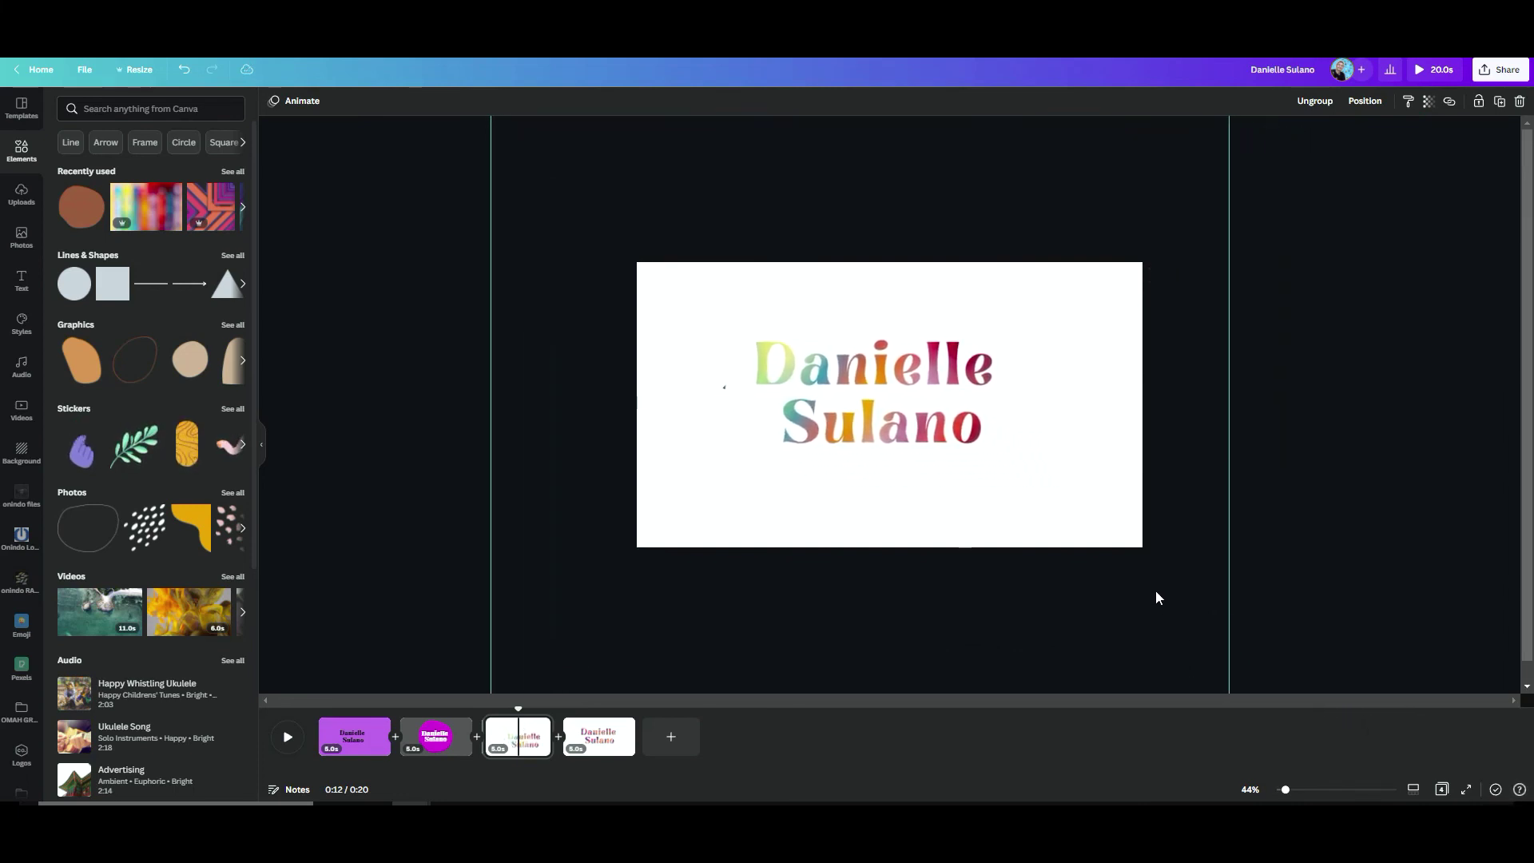
Ungroup to move one white shape up slightly, then regroup everything.
{"action": "scroll", "coordinate": [1310, 416], "scroll_direction": "up", "scroll_amount": 3}
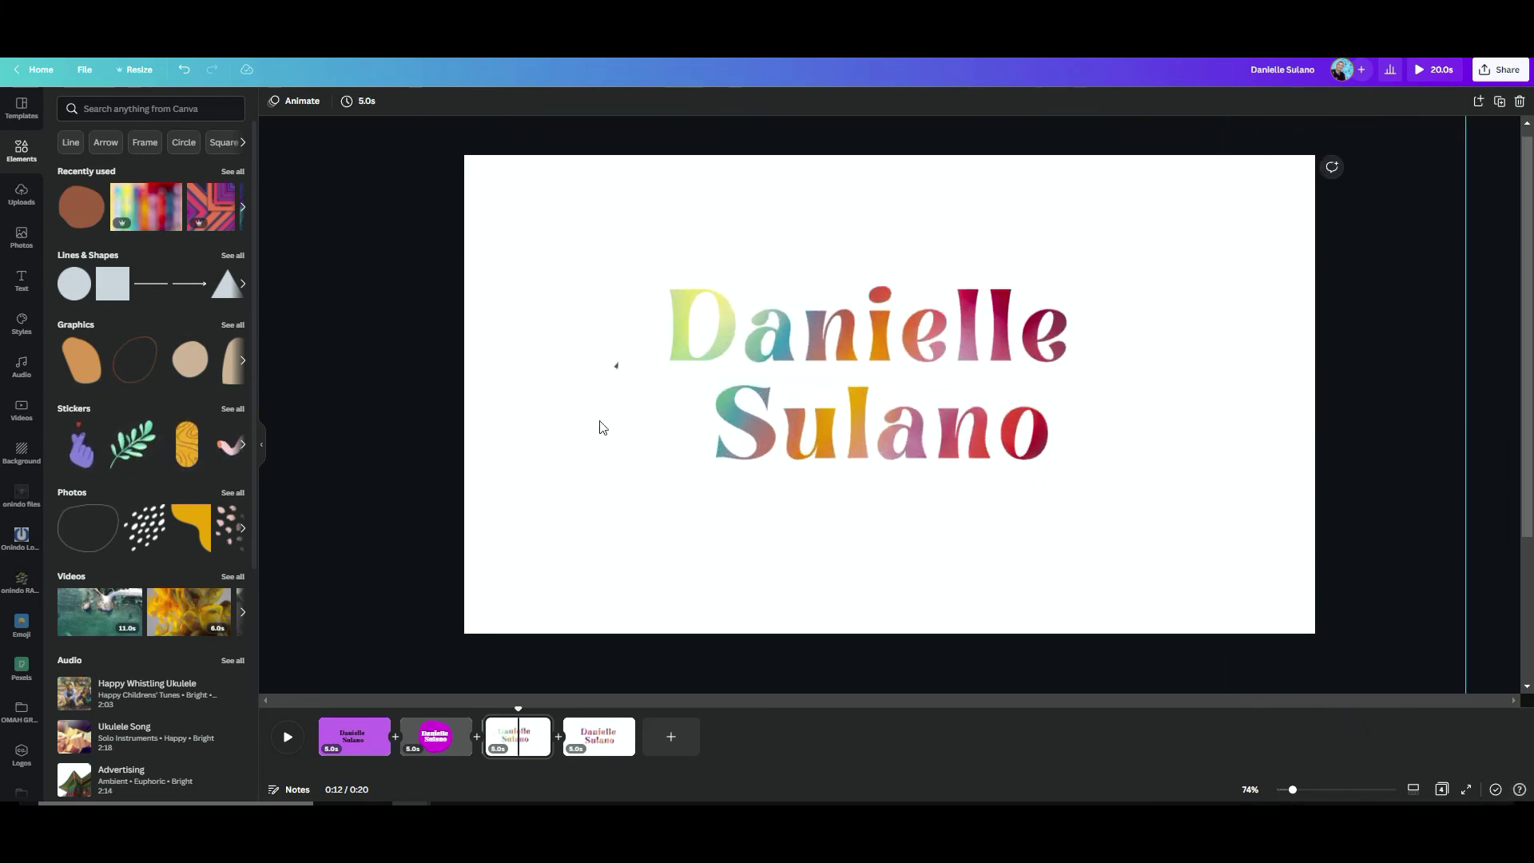
{"action": "left_click", "coordinate": [540, 331]}
{"action": "left_click", "coordinate": [1318, 101]}
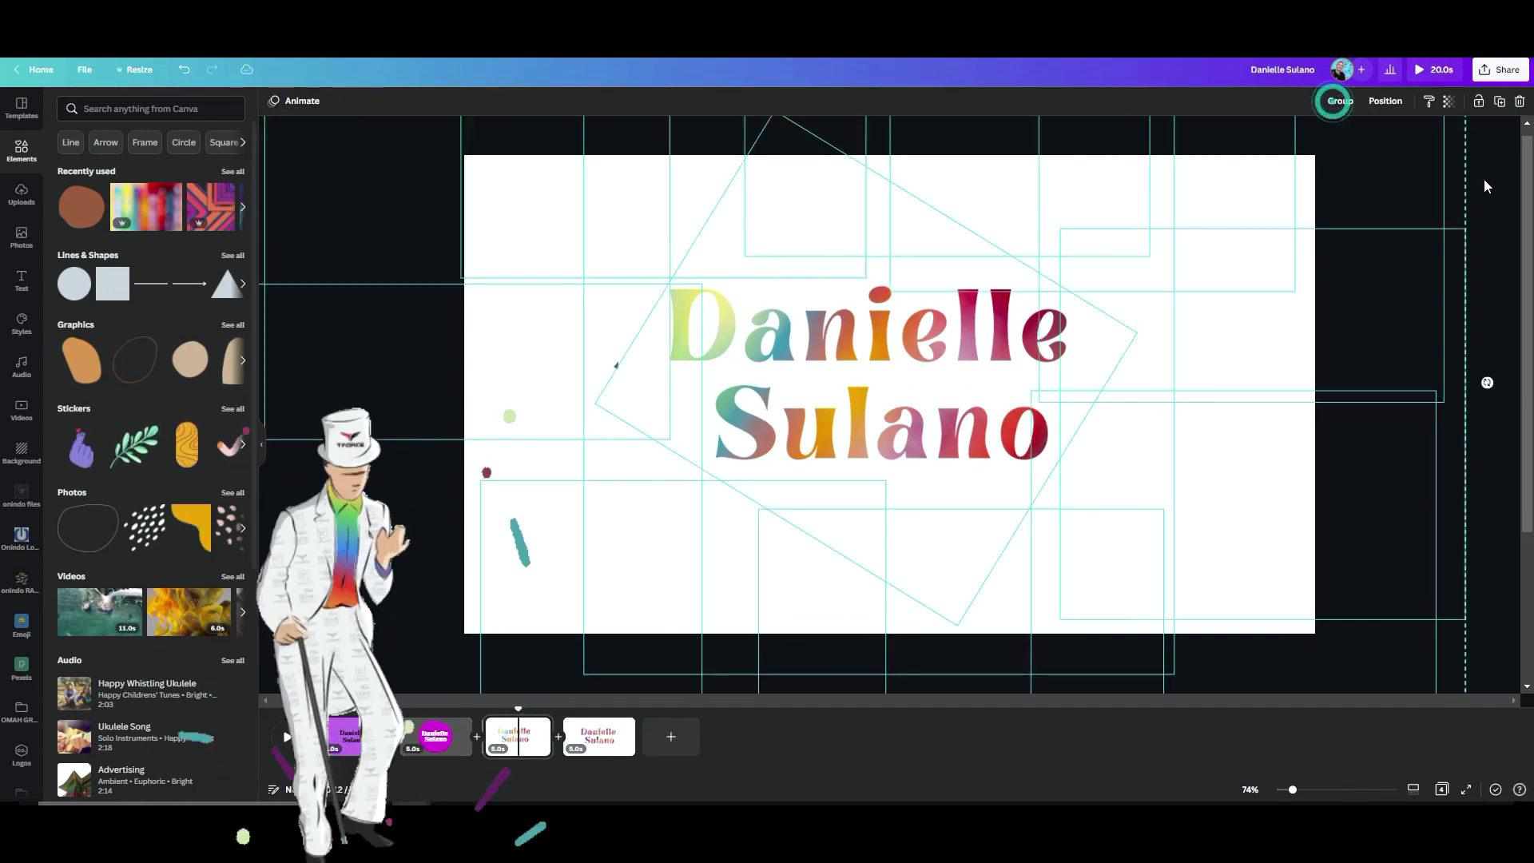
{"action": "left_click_drag", "start_coordinate": [513, 417], "coordinate": [514, 397]}
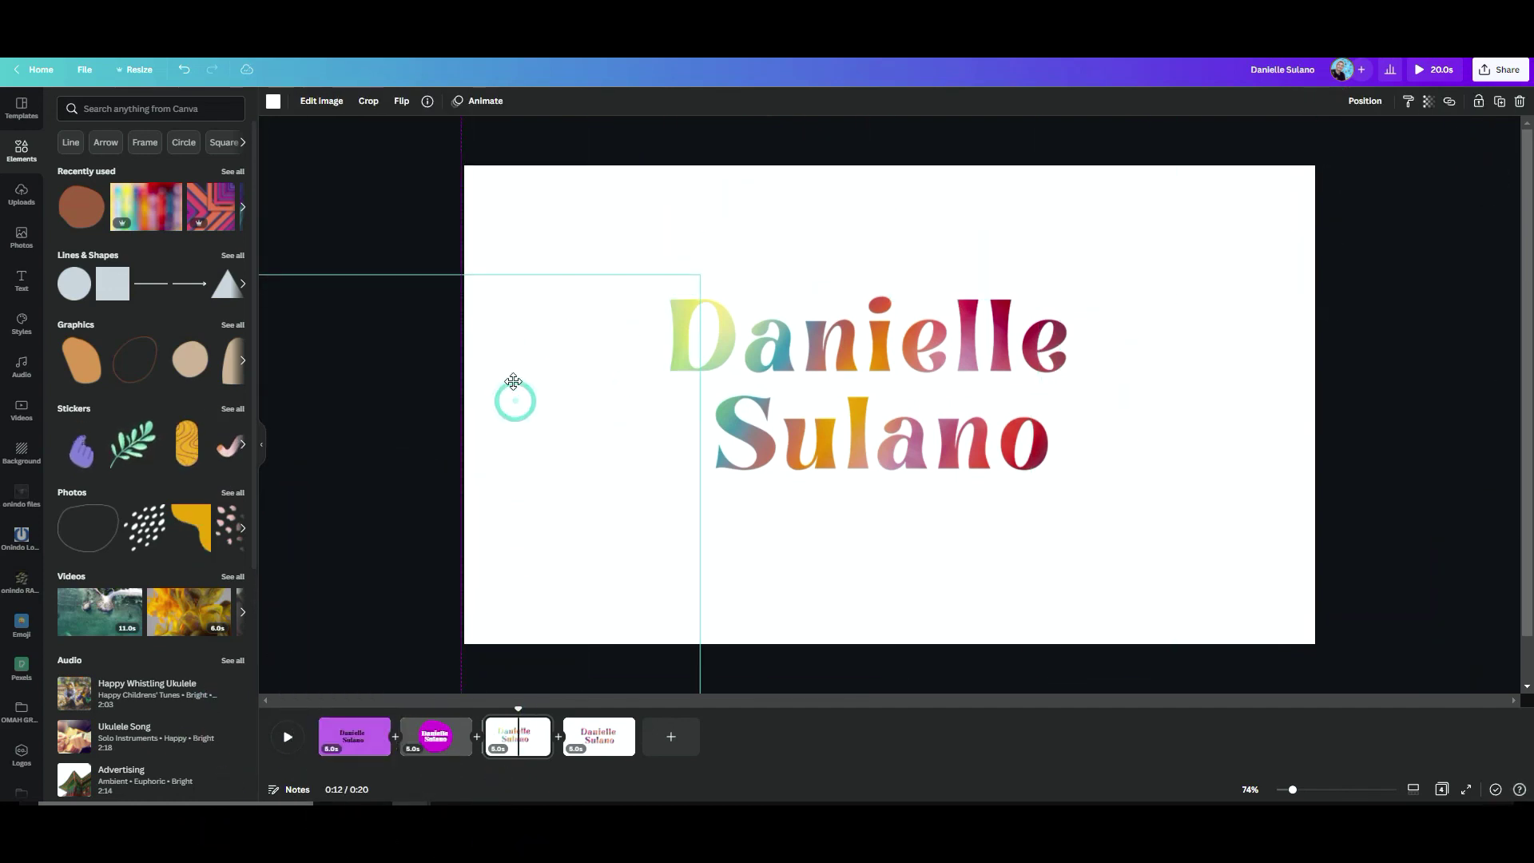
{"action": "key", "text": "ctrl+a"}
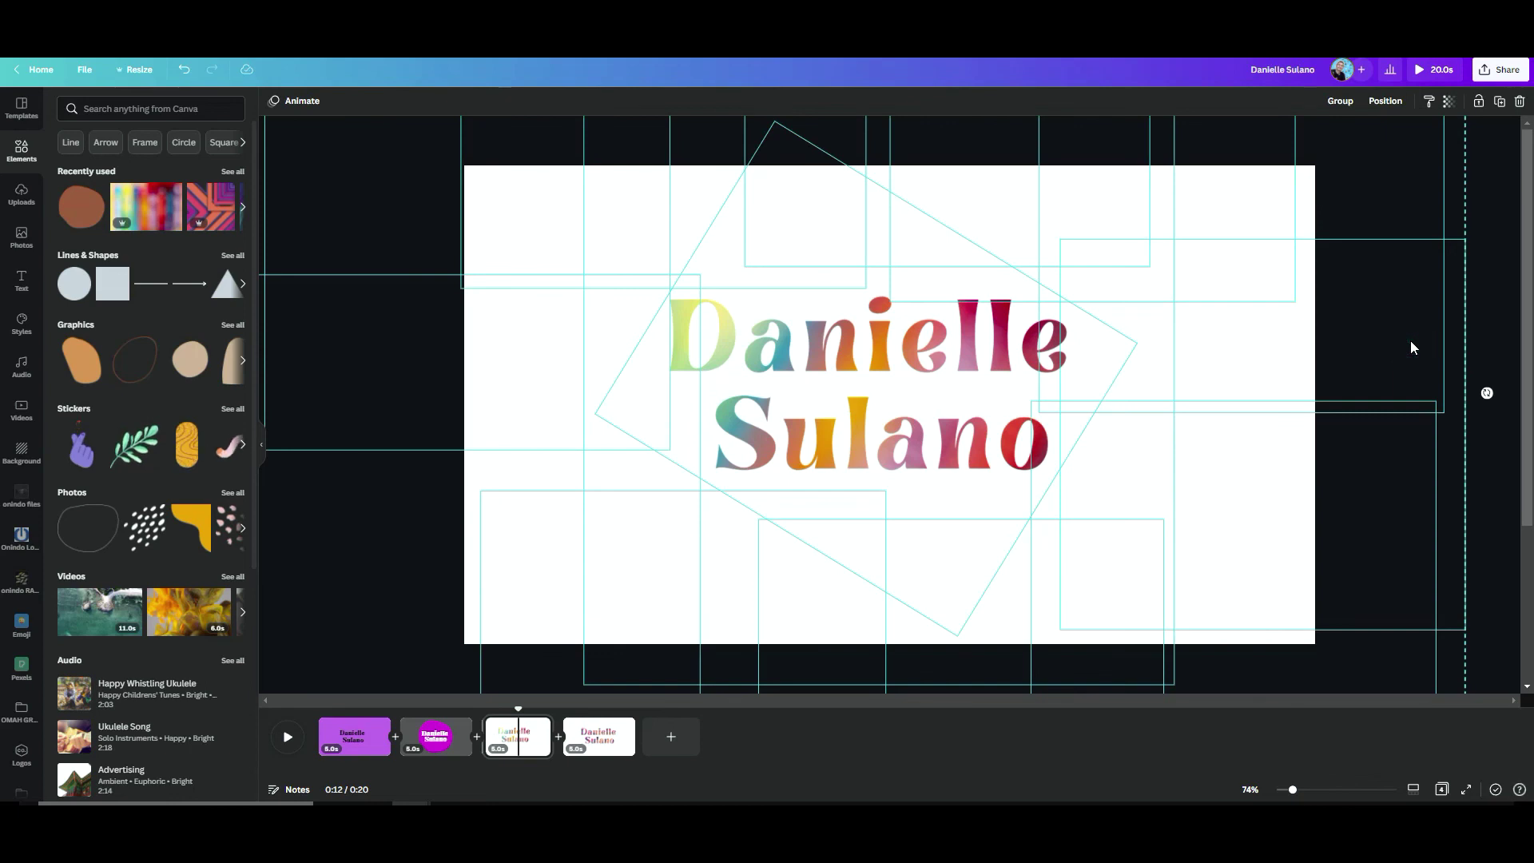
{"action": "key", "text": "ctrl+g"}
Zoom in and out to check the multicoloured name, nudging the group slightly right and down.
{"action": "left_click", "coordinate": [1494, 331]}
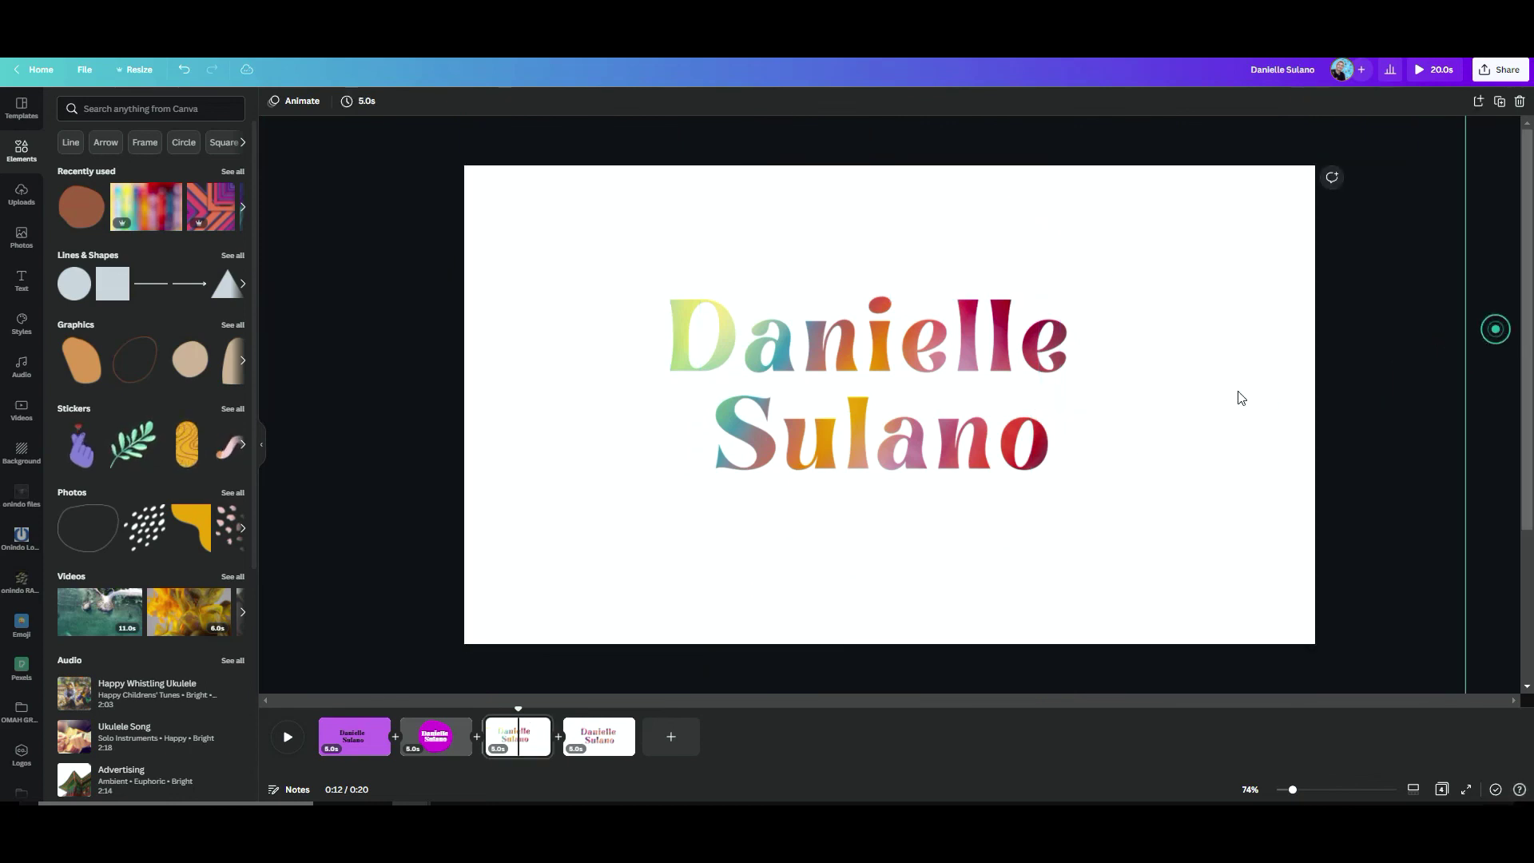
{"action": "scroll", "coordinate": [1137, 387], "scroll_direction": "down", "scroll_amount": 4}
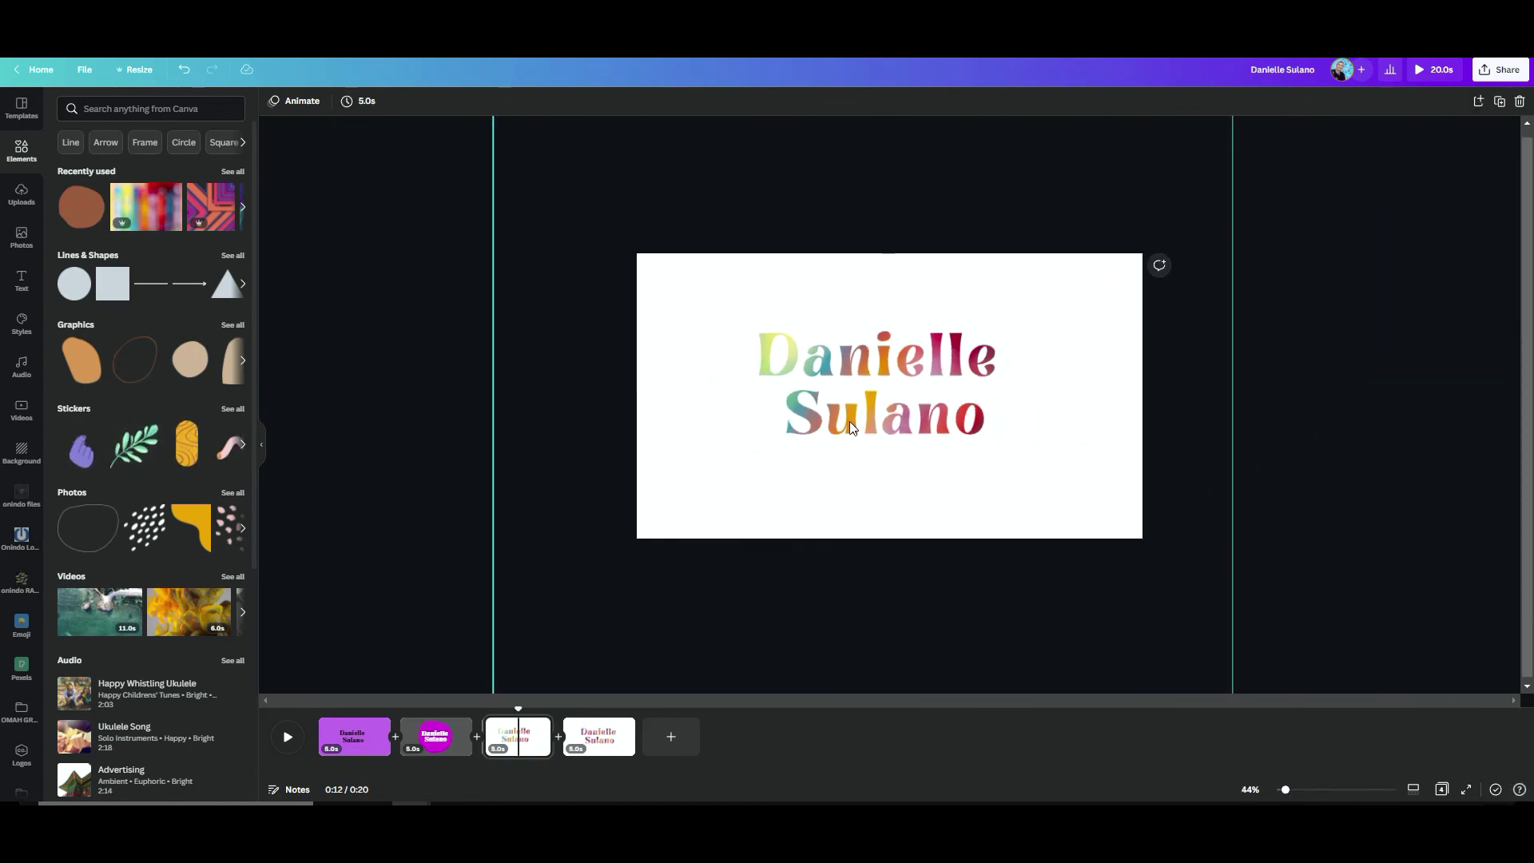
{"action": "scroll", "coordinate": [849, 420], "scroll_direction": "up", "scroll_amount": 6}
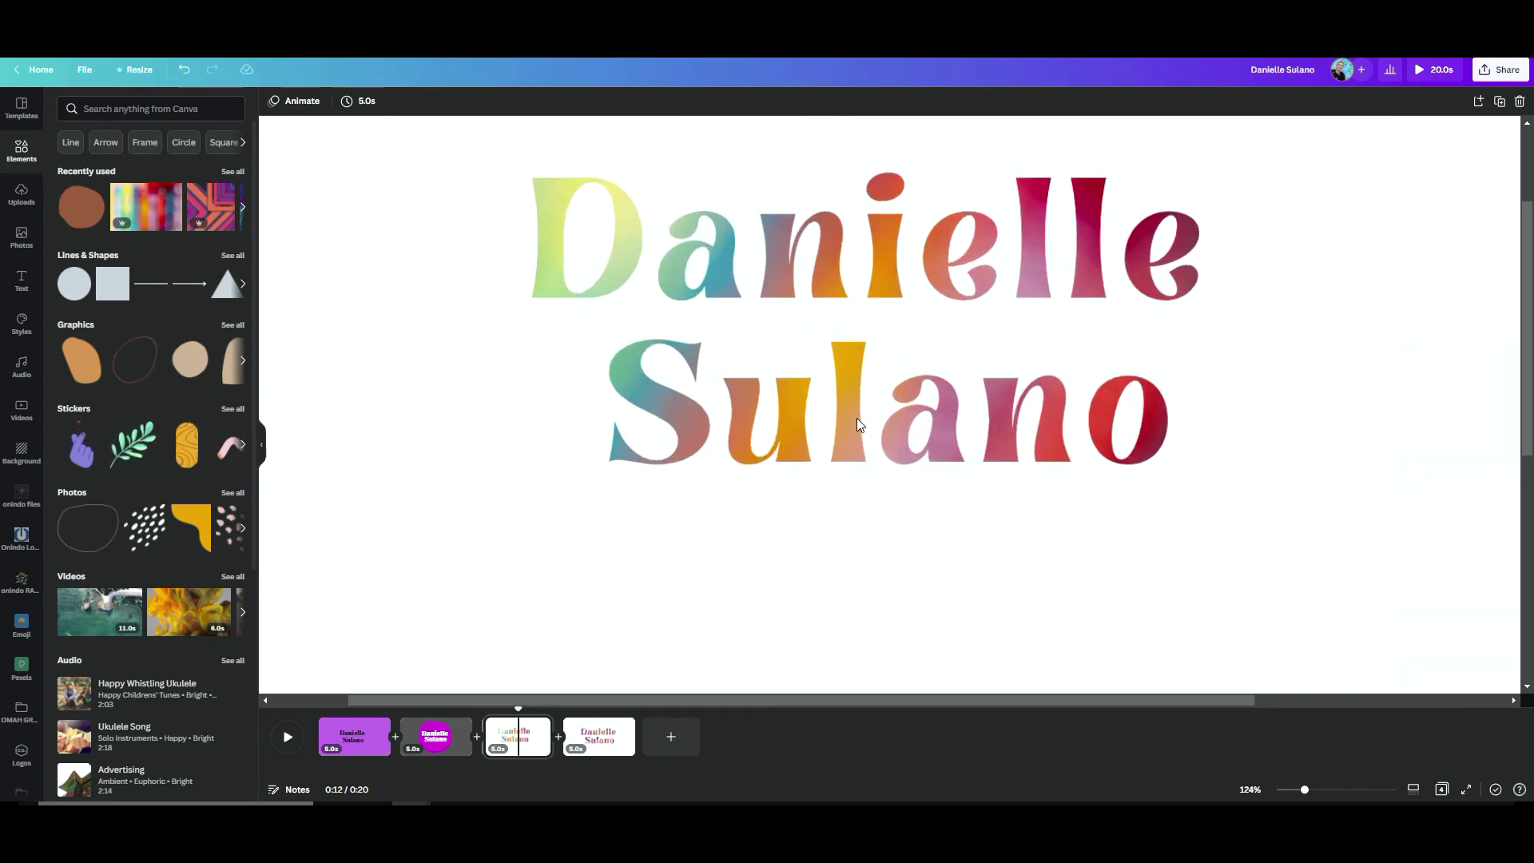
{"action": "scroll", "coordinate": [857, 421], "scroll_direction": "down", "scroll_amount": 5}
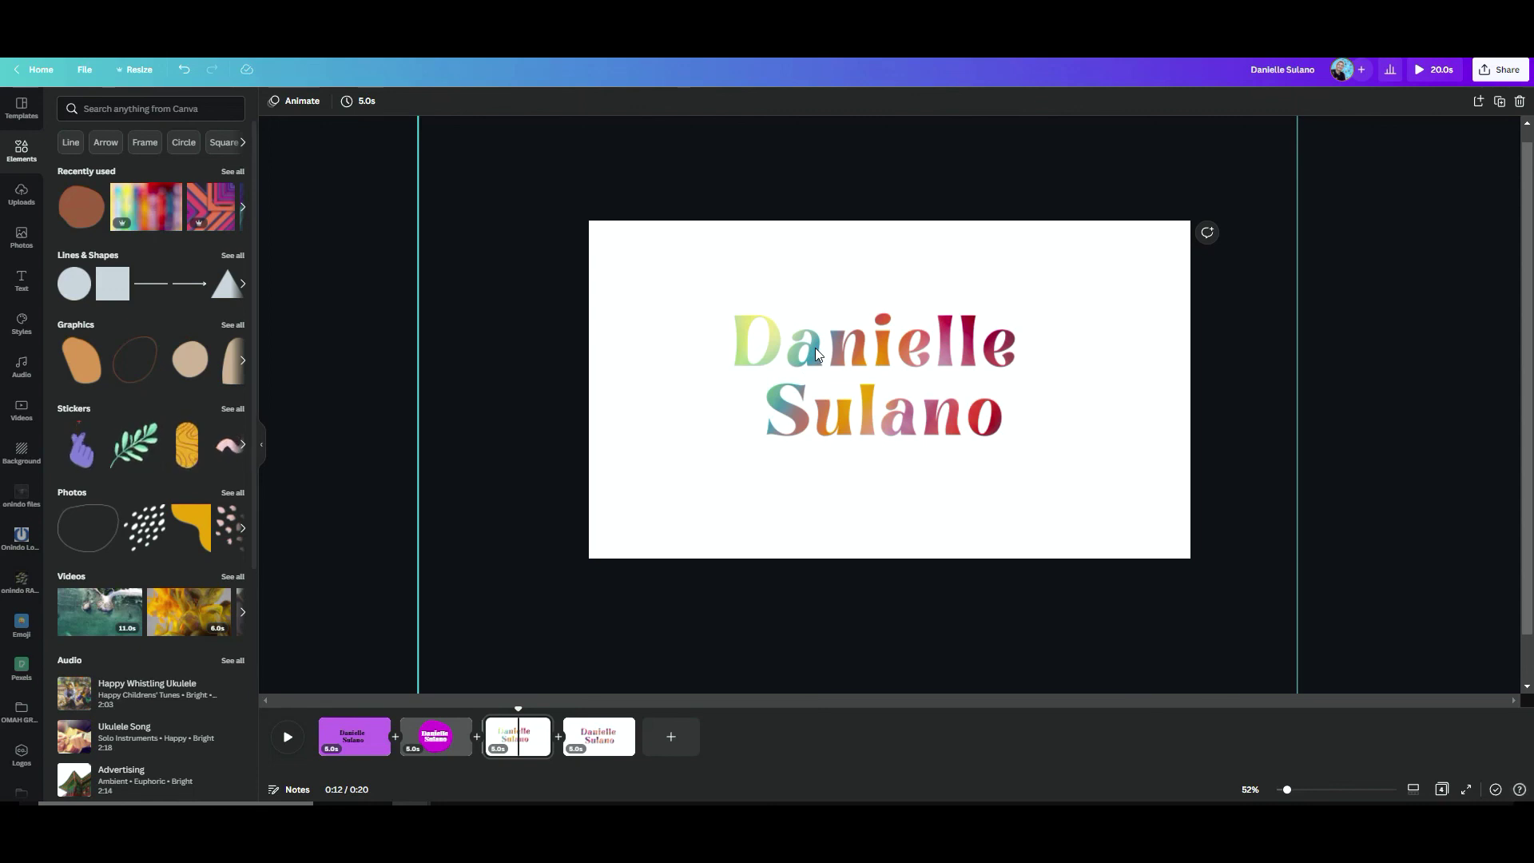
{"action": "scroll", "coordinate": [767, 308], "scroll_direction": "up", "scroll_amount": 3}
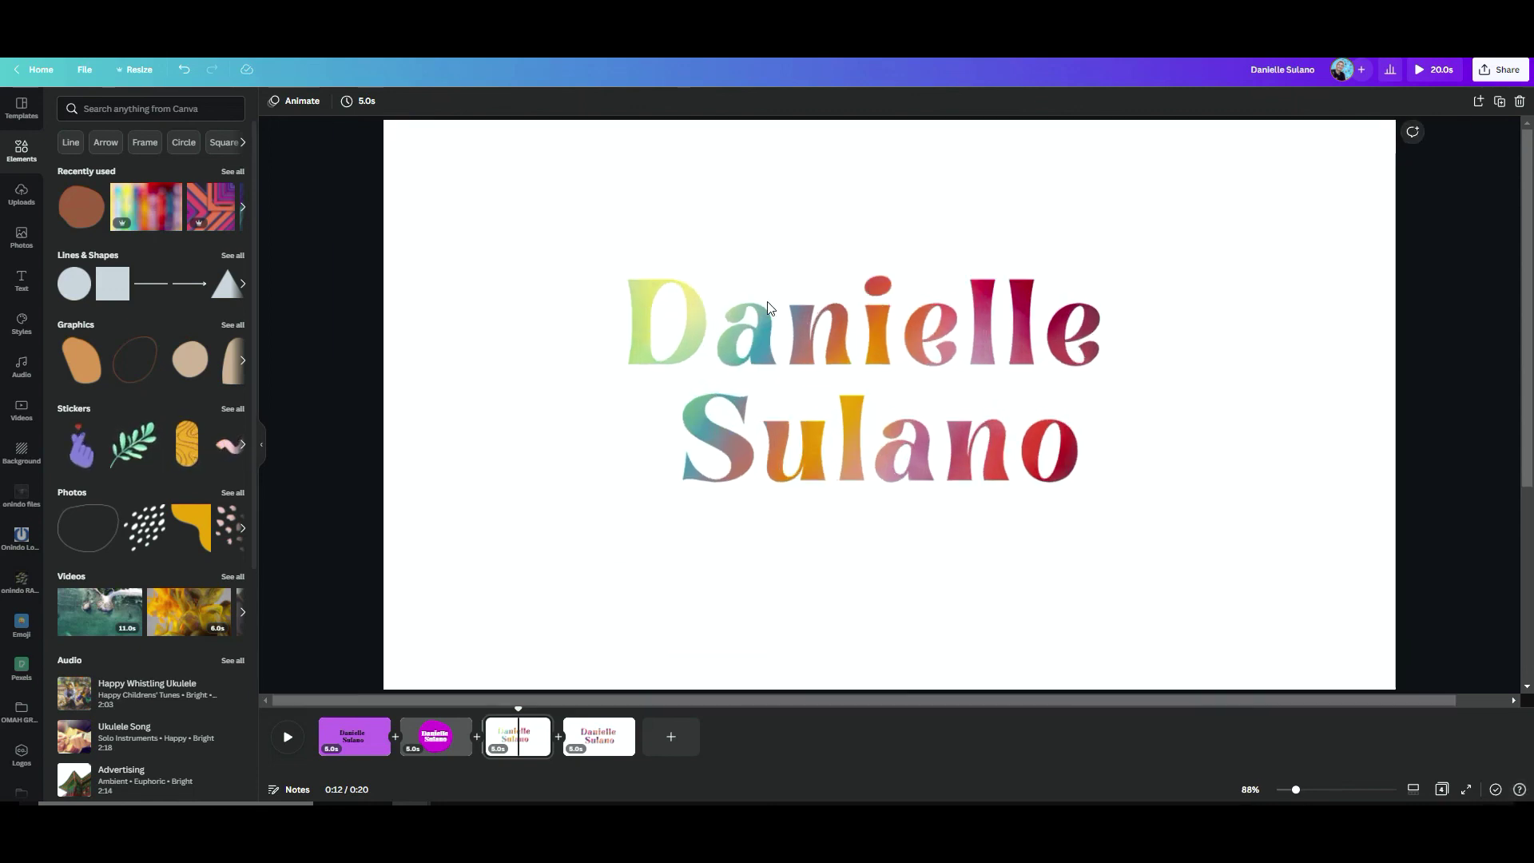
{"action": "scroll", "coordinate": [772, 309], "scroll_direction": "down", "scroll_amount": 2}
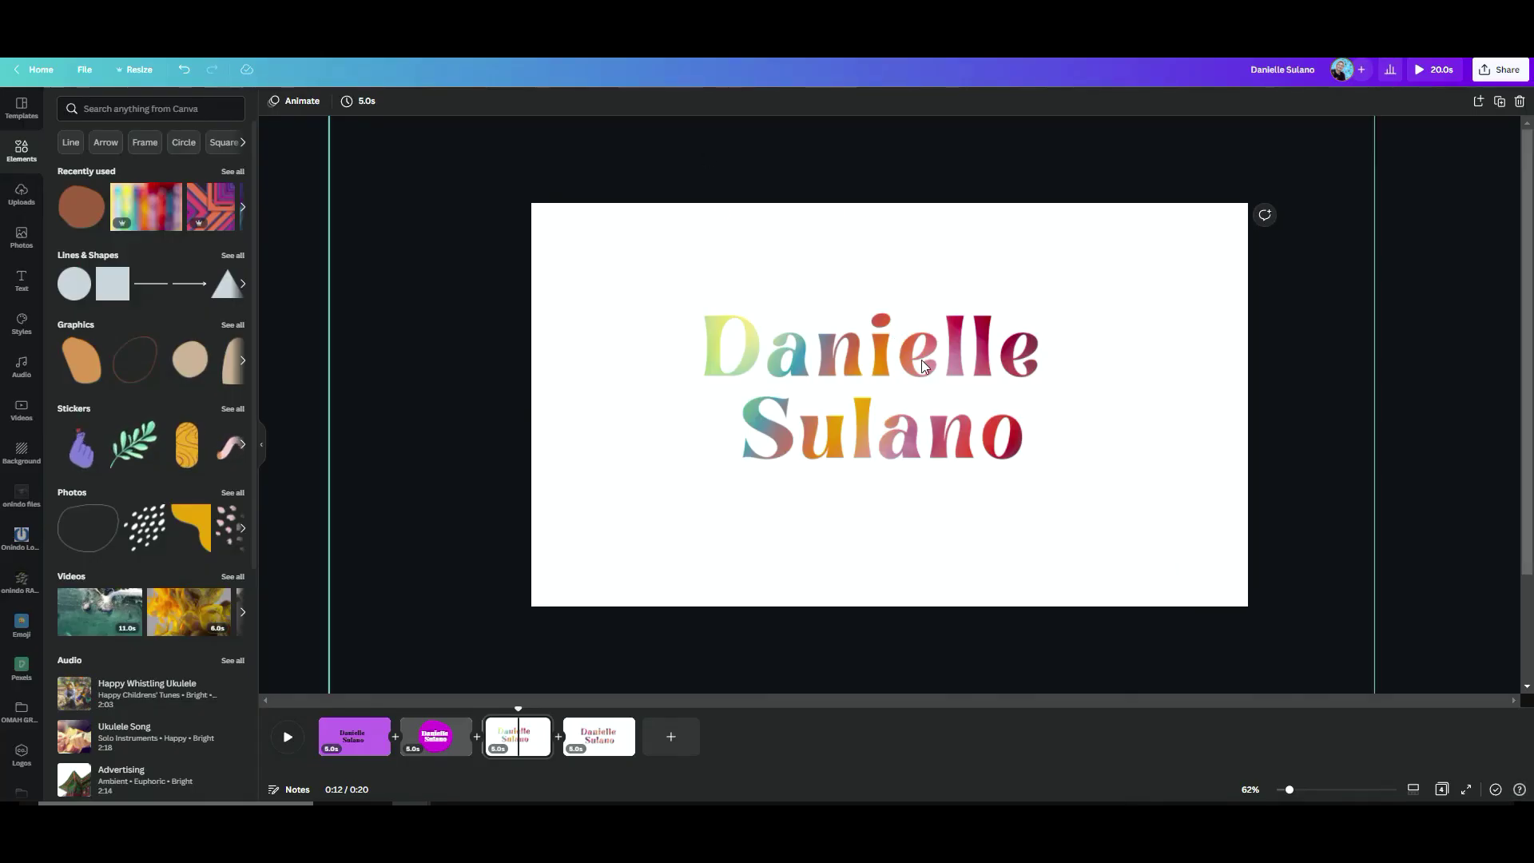
{"action": "mouse_move", "coordinate": [921, 366]}
{"action": "left_mouse_down"}
{"action": "mouse_move", "coordinate": [936, 379]}
{"action": "mouse_move", "coordinate": [918, 365]}
{"action": "left_mouse_up"}
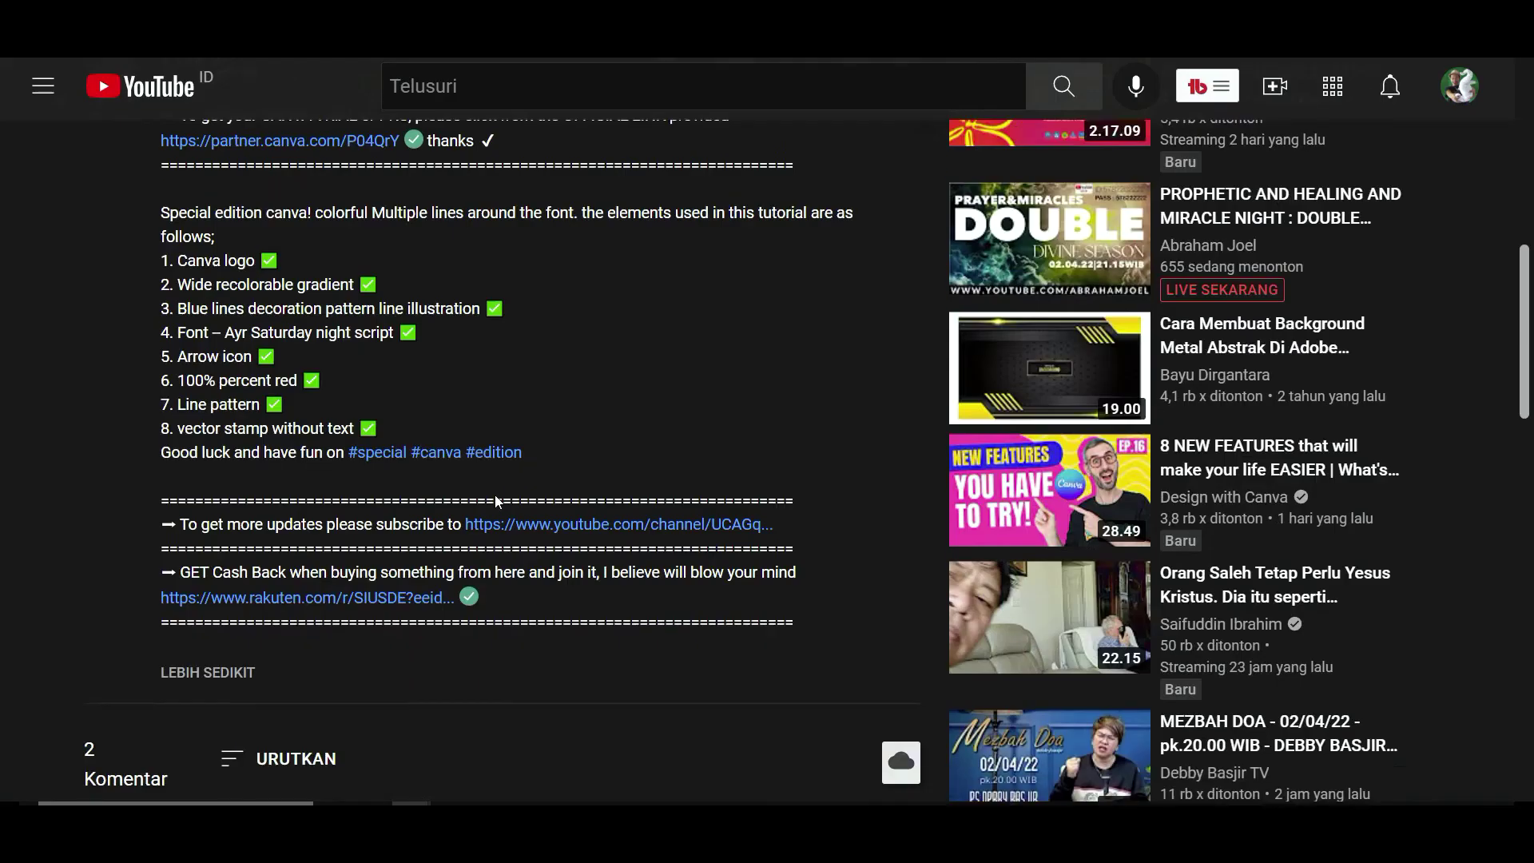
{"action": "scroll", "coordinate": [495, 499], "scroll_direction": "down", "scroll_amount": 5}
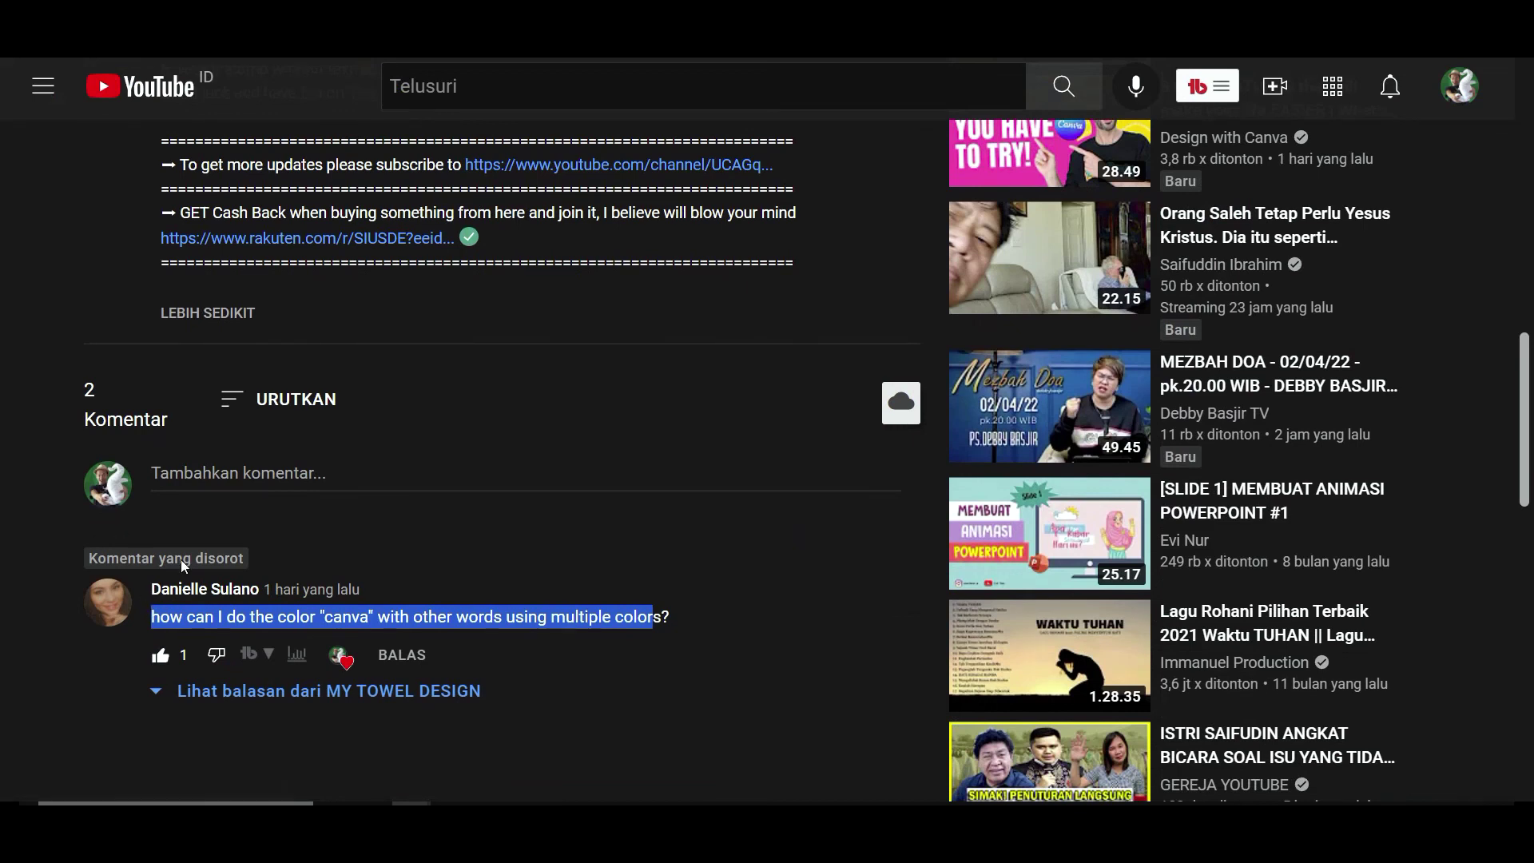